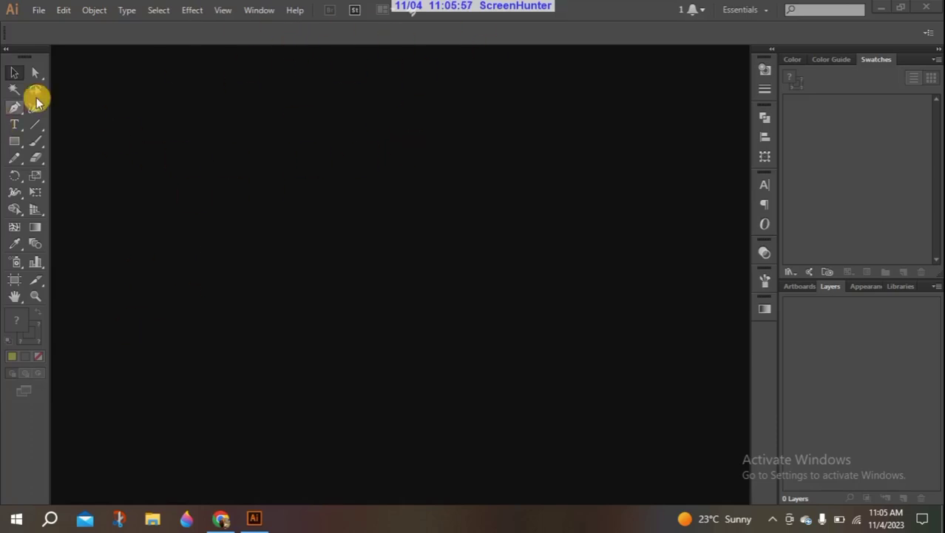
# Step: Create a new blank Web-profile document at 960 x 560 px
pyautogui.click(44, 11)
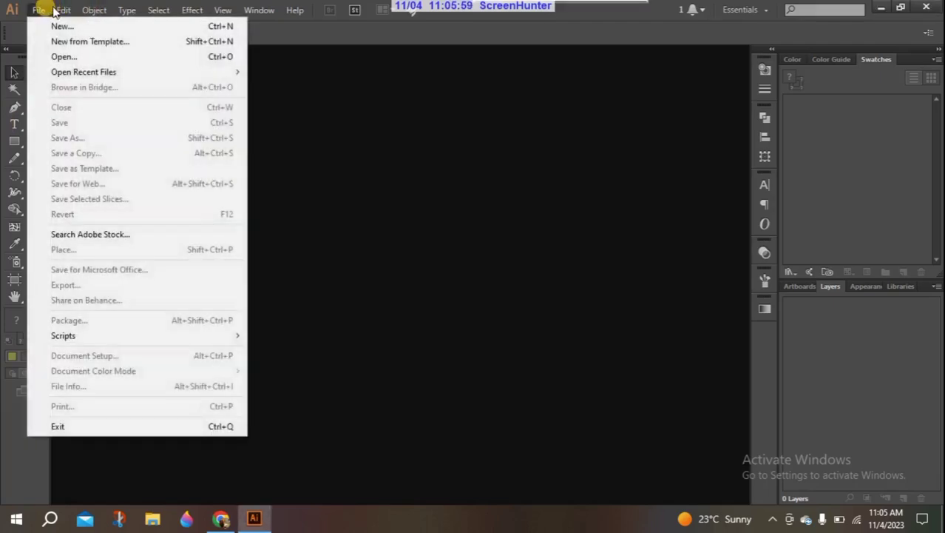
pyautogui.click(46, 26)
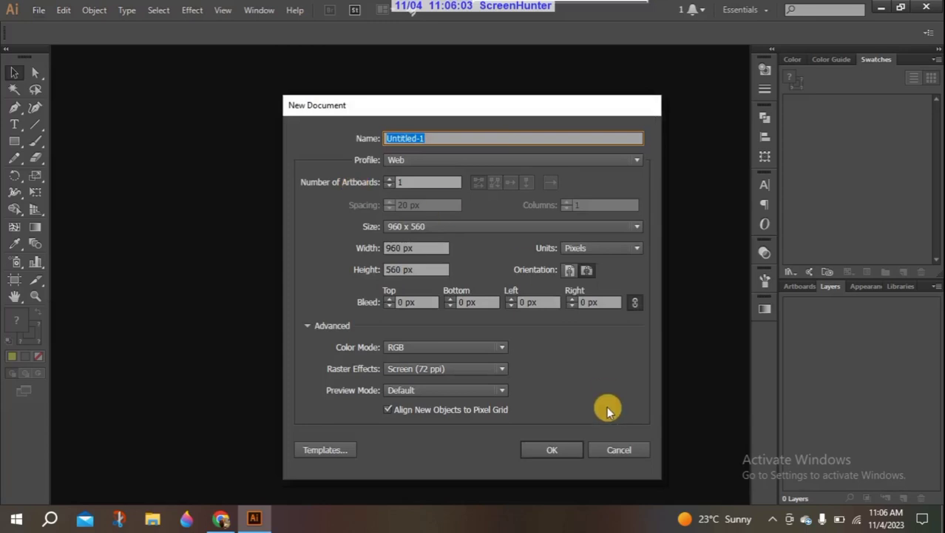
pyautogui.click(626, 158)
pyautogui.click(497, 210)
pyautogui.click(526, 435)
pyautogui.click(535, 453)
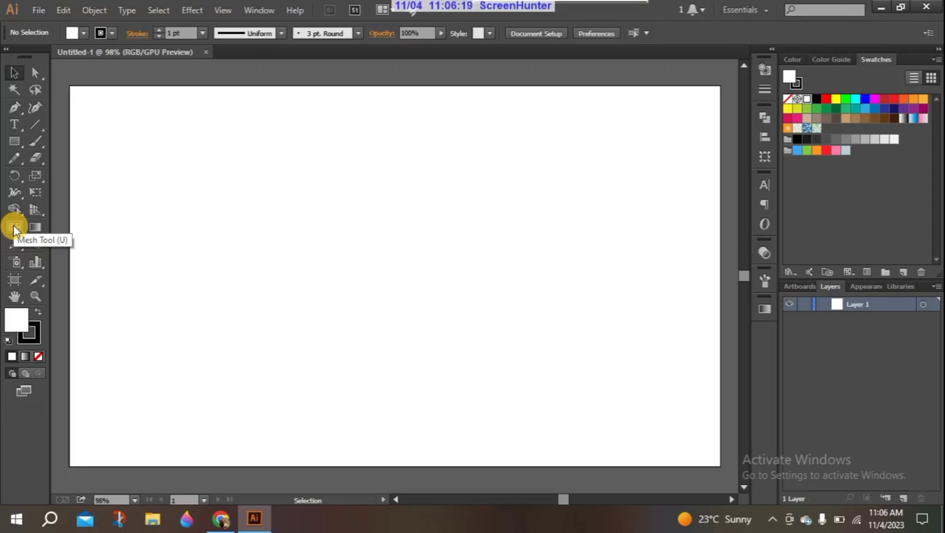
# Step: Draw a white square about 278.57 px wide on the left of the artboard
pyautogui.press('u')
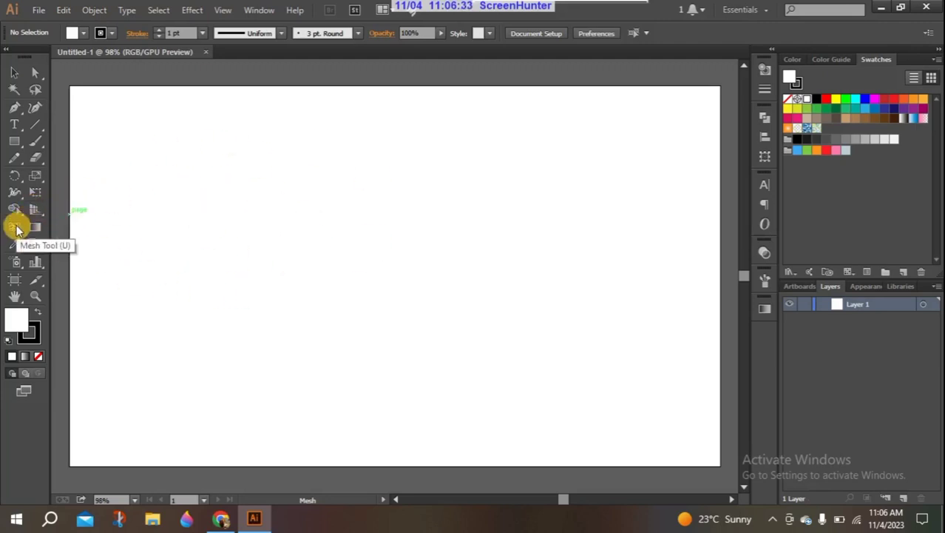
pyautogui.click(16, 227)
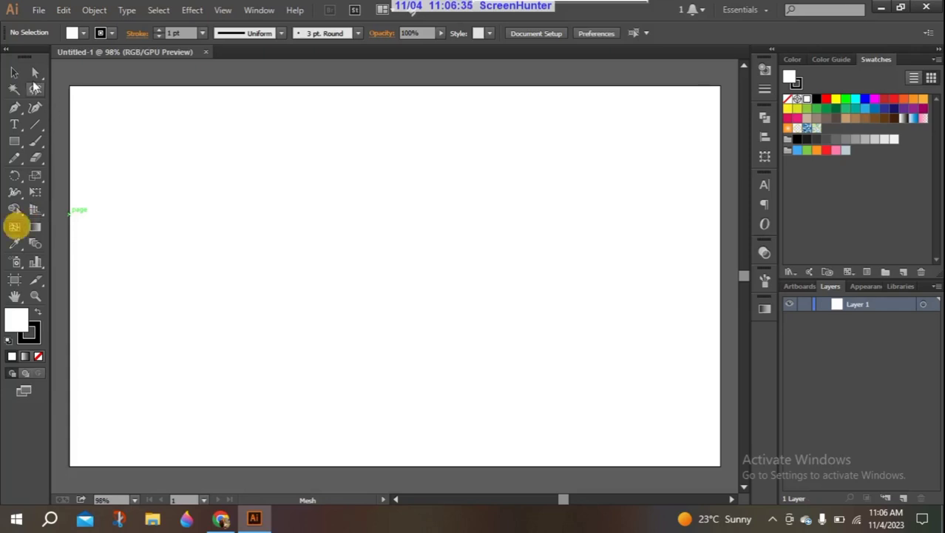
pyautogui.click(15, 144)
pyautogui.moveTo(18, 146); pyautogui.dragTo(73, 141)
pyautogui.moveTo(216, 165); pyautogui.dragTo(402, 317)
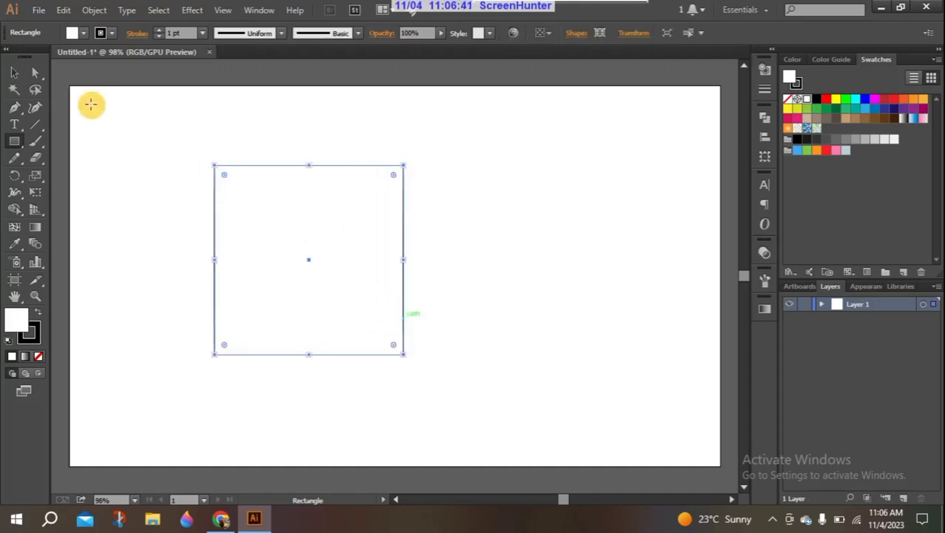
pyautogui.click(12, 71)
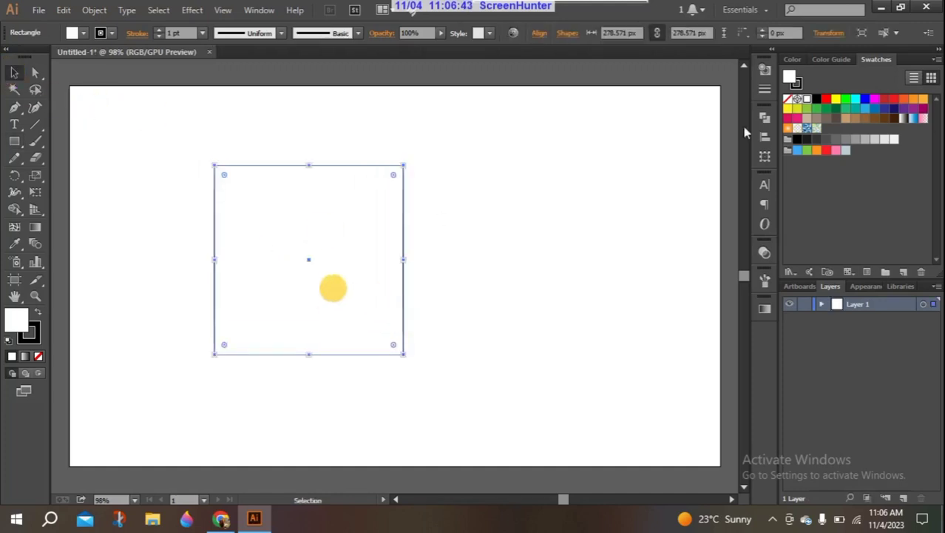
# Step: Fill the square with a linear gradient from white on the left to orange on the right
pyautogui.click(915, 99)
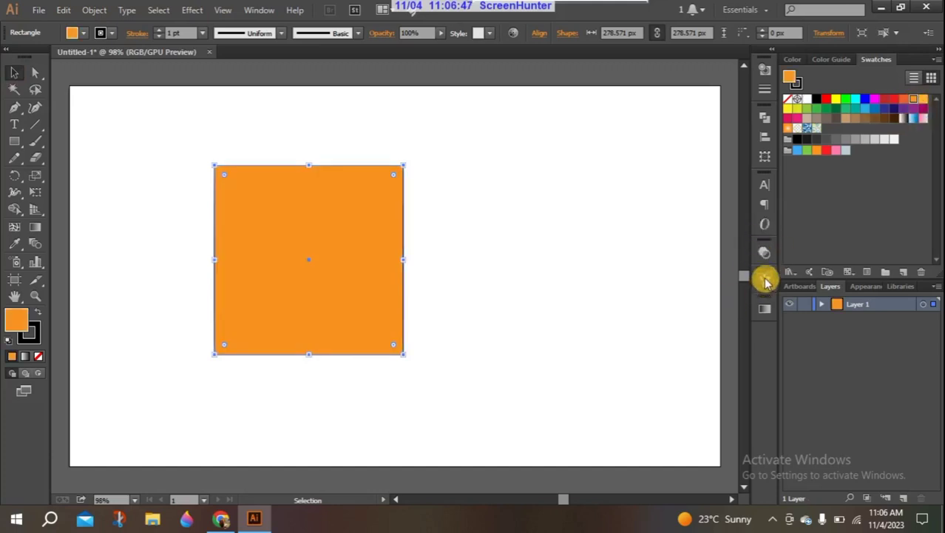
pyautogui.click(764, 309)
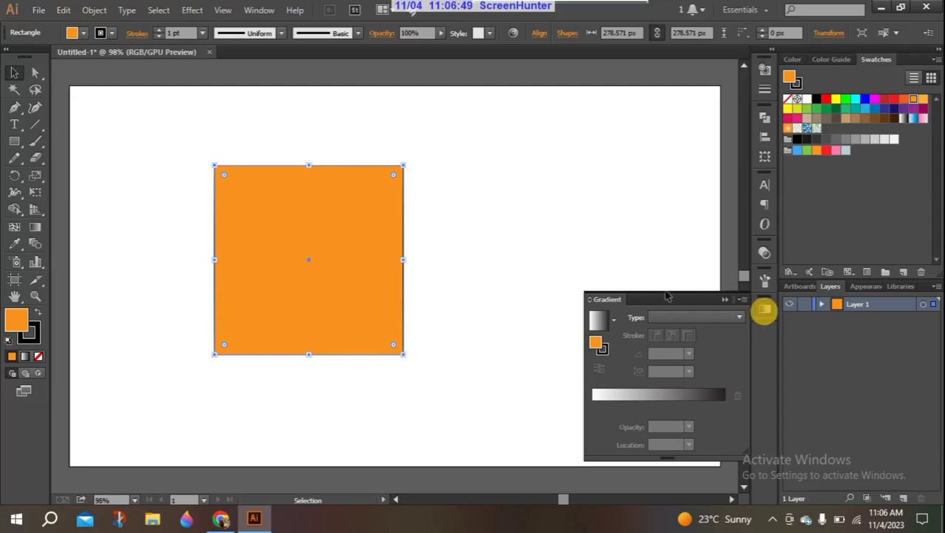
pyautogui.moveTo(657, 302)
pyautogui.mouseDown()
pyautogui.moveTo(611, 71)
pyautogui.moveTo(596, 157)
pyautogui.mouseUp()
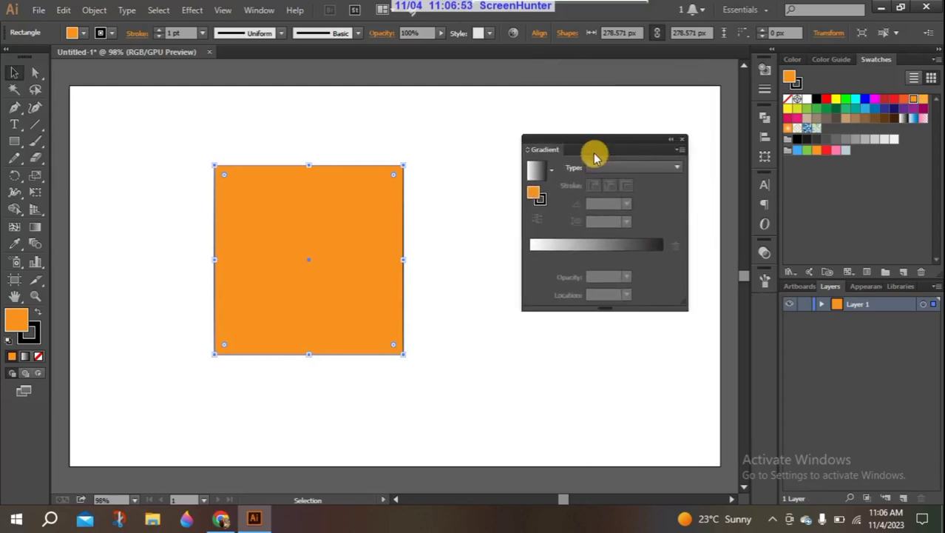
pyautogui.click(538, 172)
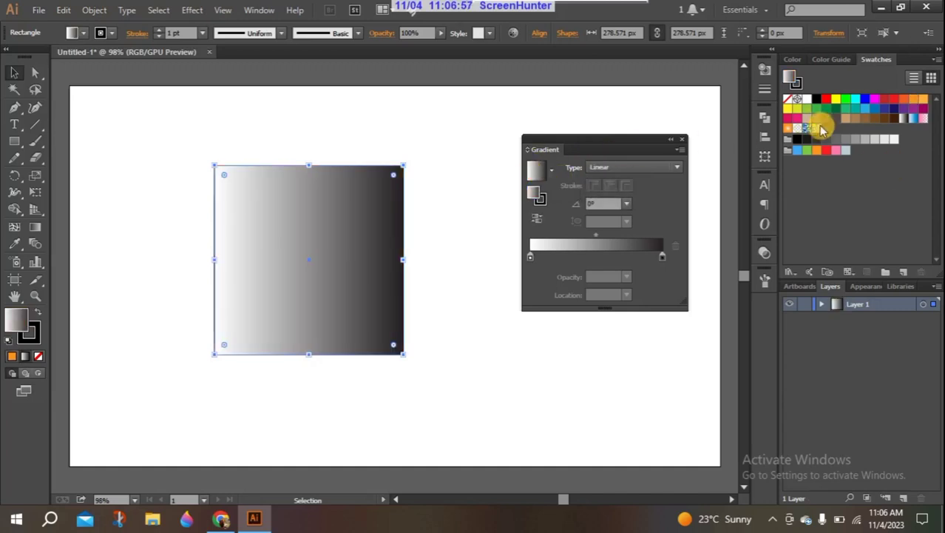
pyautogui.click(789, 128)
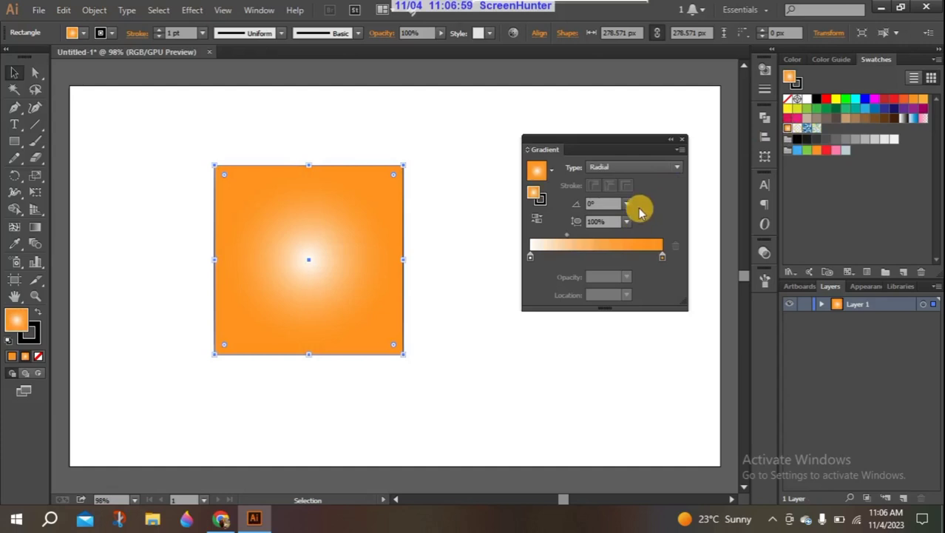
pyautogui.click(676, 168)
pyautogui.click(626, 182)
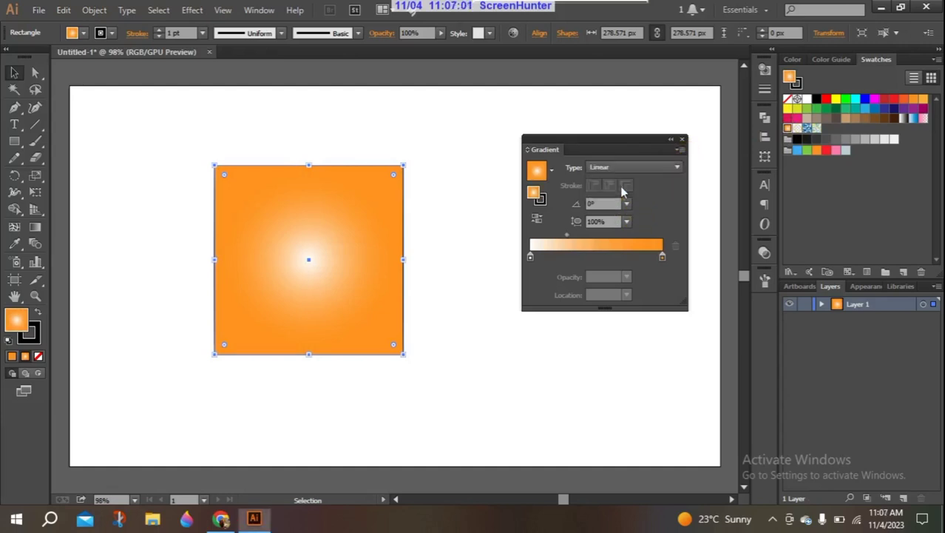
pyautogui.click(435, 231)
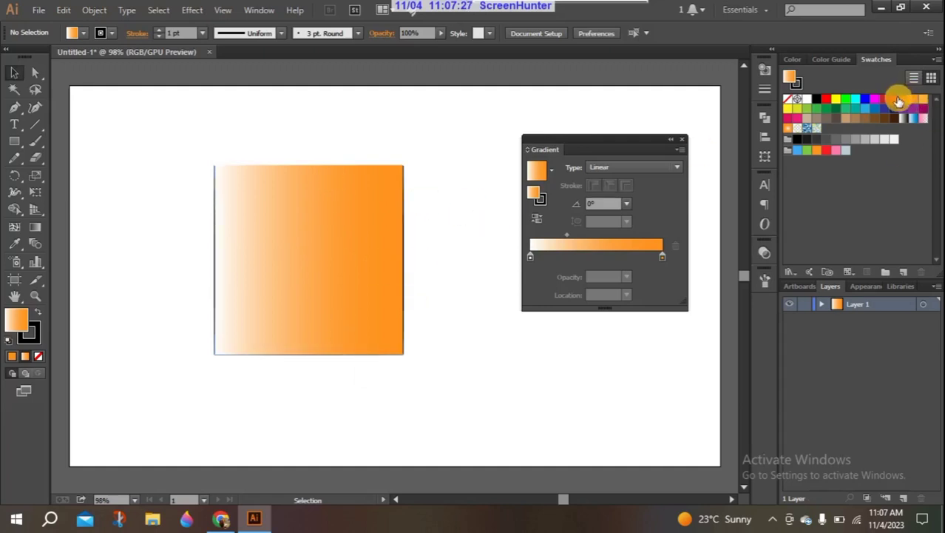
# Step: Add a red stop at 53.23% to the gradient, shift its midpoint right, and set type to Radial
pyautogui.moveTo(899, 101)
pyautogui.mouseDown()
pyautogui.moveTo(622, 244)
pyautogui.moveTo(587, 253)
pyautogui.mouseUp()
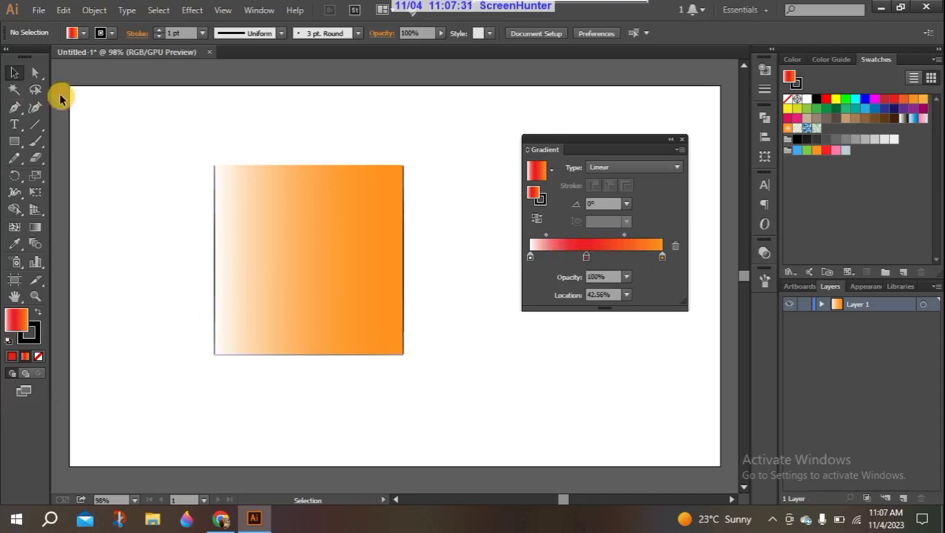
pyautogui.click(243, 212)
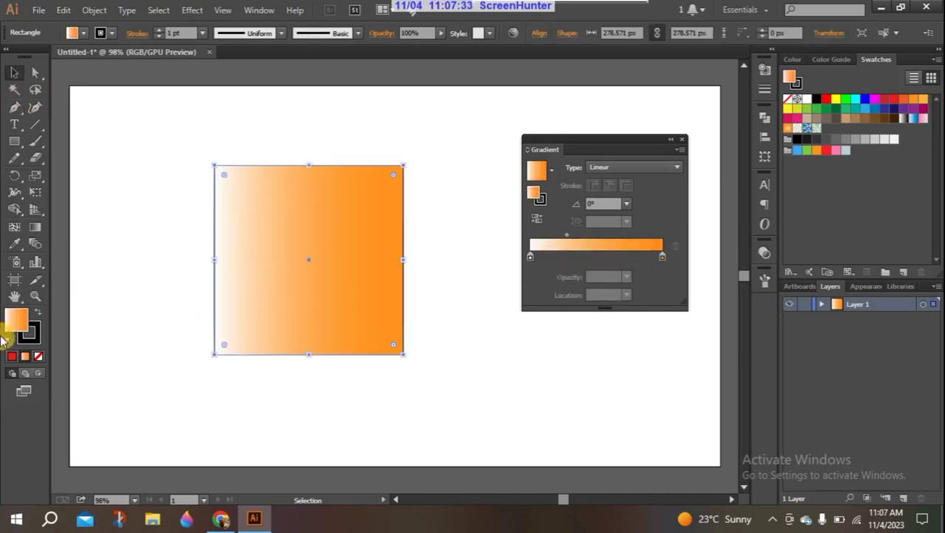
pyautogui.moveTo(900, 102); pyautogui.dragTo(605, 247)
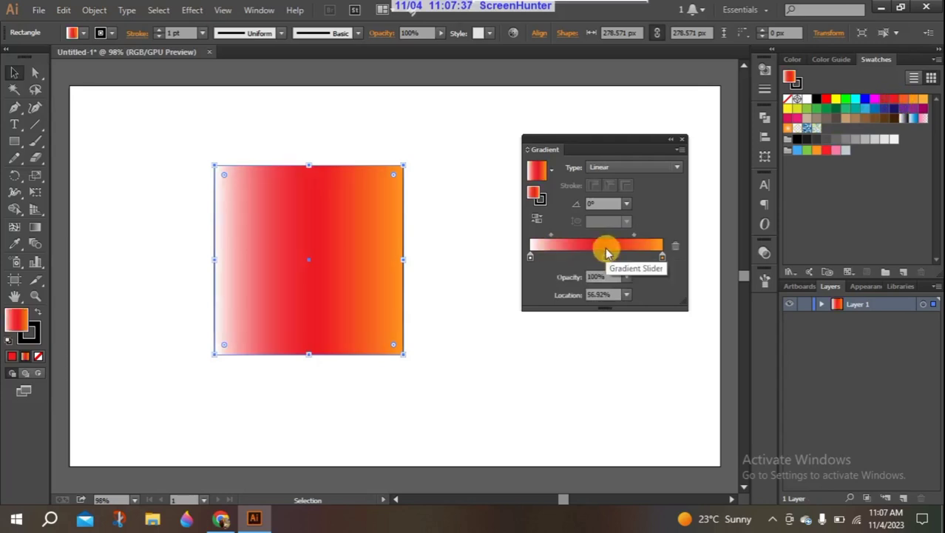
pyautogui.moveTo(552, 236); pyautogui.dragTo(571, 237)
pyautogui.click(78, 144)
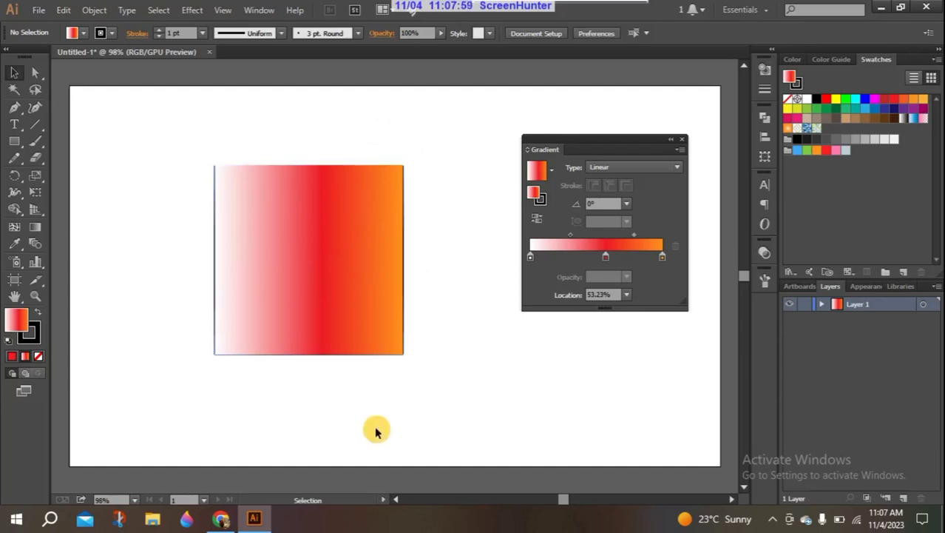
pyautogui.click(675, 167)
pyautogui.click(642, 196)
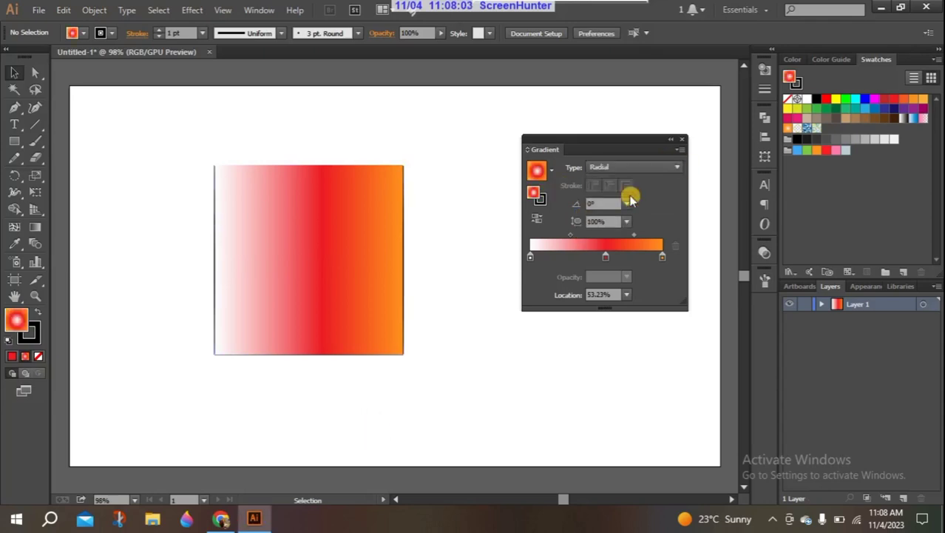
# Step: Make the square's gradient radial, remove the red stop, and move the midpoint left
pyautogui.click(295, 252)
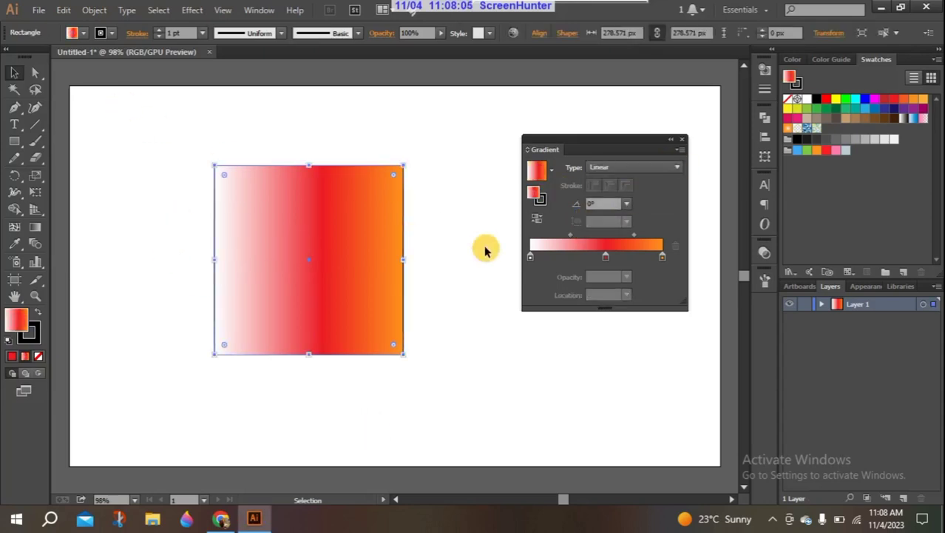
pyautogui.click(671, 169)
pyautogui.click(620, 196)
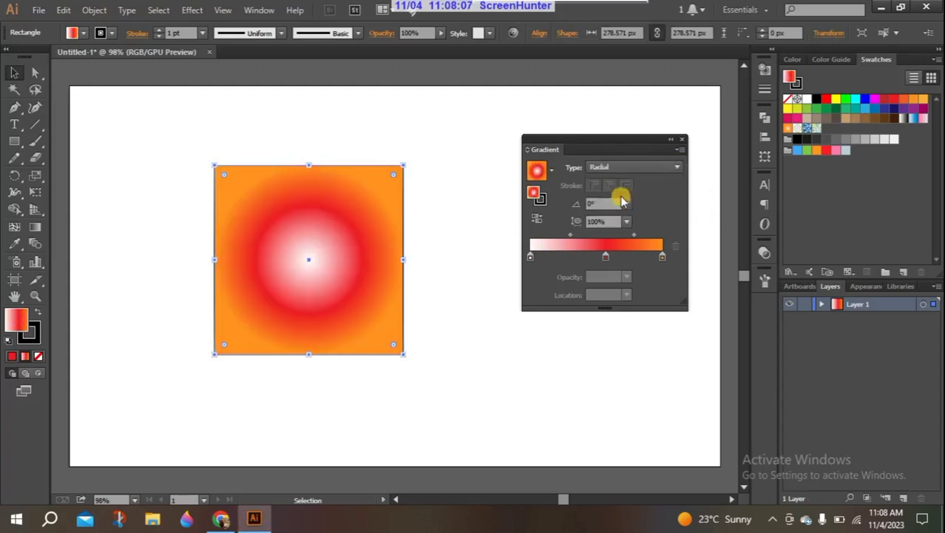
pyautogui.moveTo(605, 256); pyautogui.dragTo(597, 312)
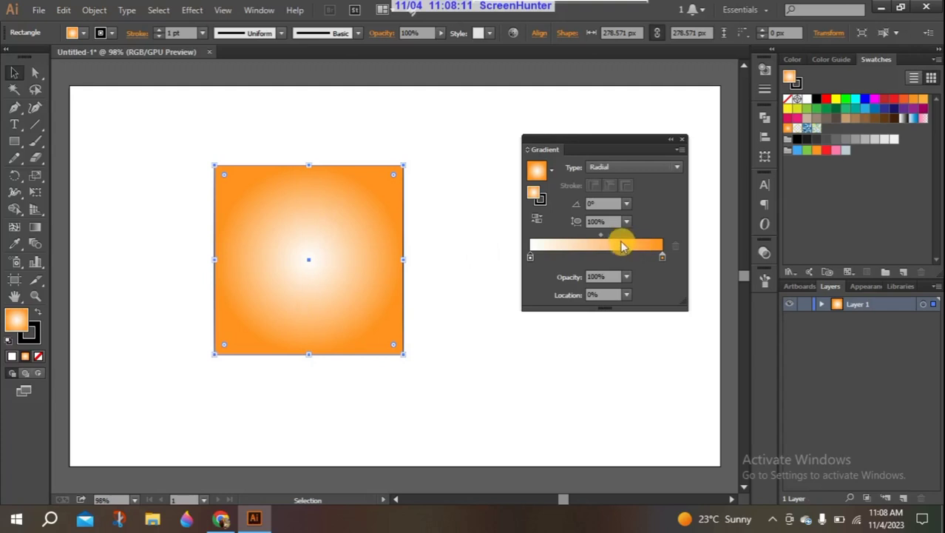
pyautogui.moveTo(600, 235); pyautogui.dragTo(581, 239)
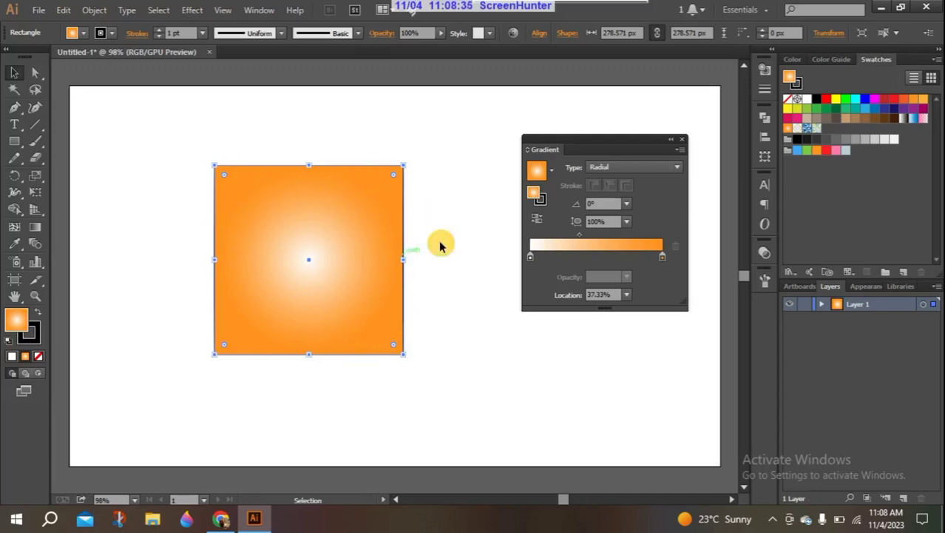
# Step: Dock the Gradient panel and undo the gradient edits until the square is solid orange
pyautogui.moveTo(618, 145); pyautogui.dragTo(742, 303)
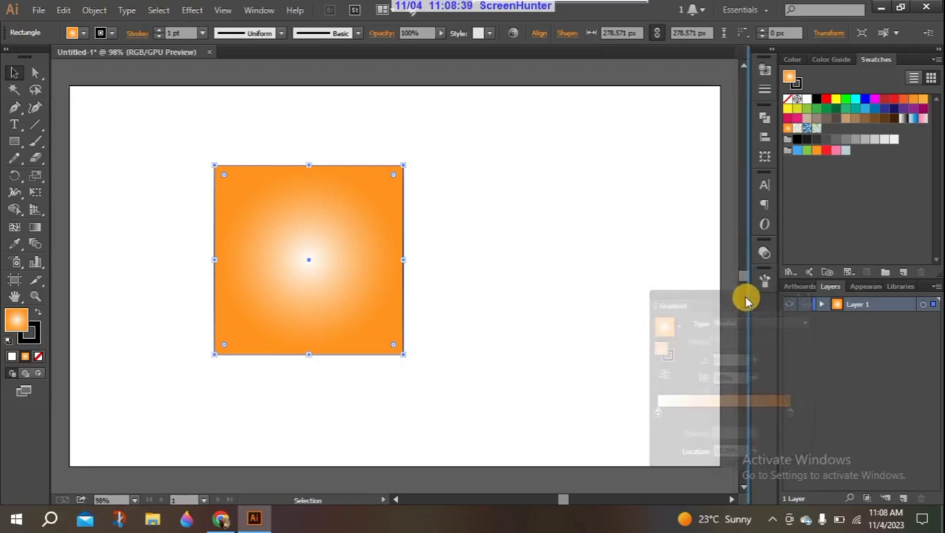
pyautogui.moveTo(742, 303); pyautogui.dragTo(769, 302)
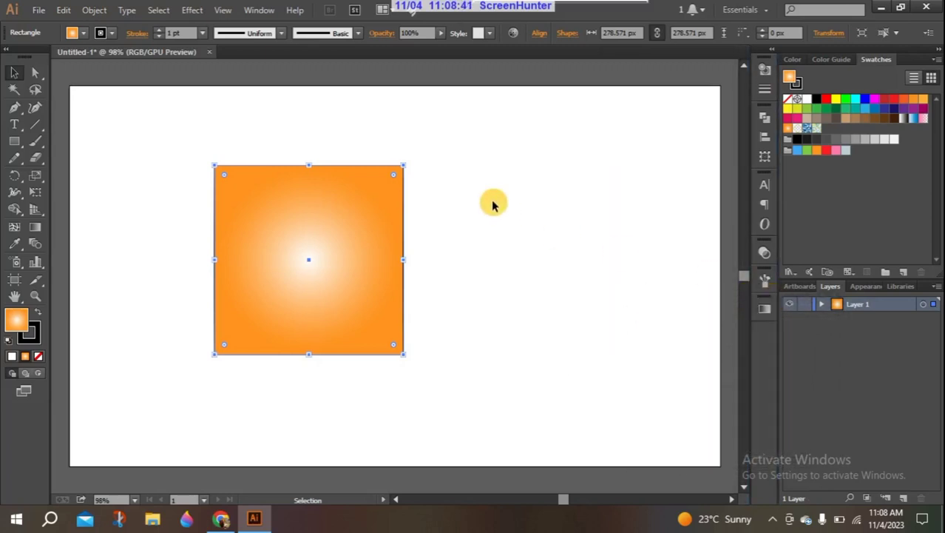
pyautogui.hotkey('ctrl', 'z')
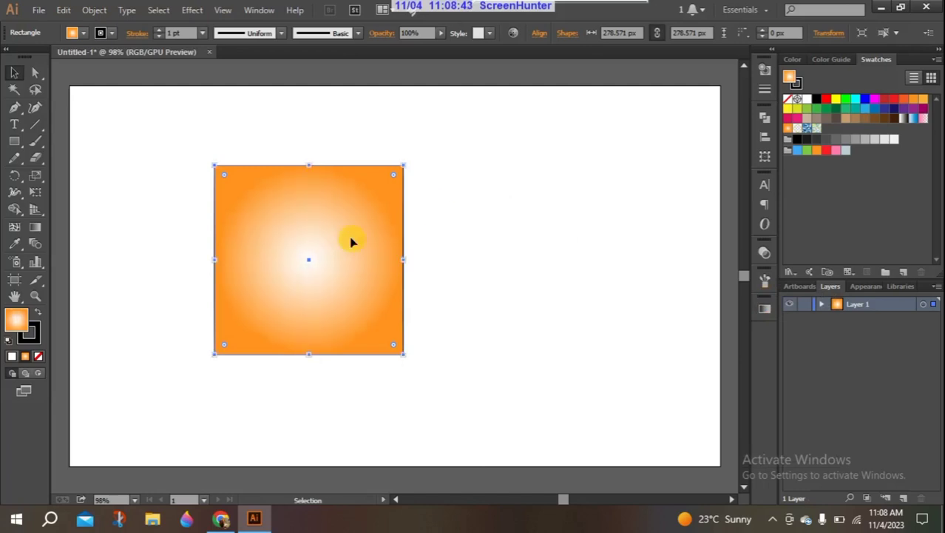
pyautogui.hotkey('ctrl', 'z')
pyautogui.hotkey('ctrl', 'z')
pyautogui.hotkey('ctrl', 'shift', 'a')
pyautogui.click(351, 242)
pyautogui.press('a')
pyautogui.hotkey('ctrl', 'z')
pyautogui.hotkey('ctrl', 'z')
pyautogui.hotkey('ctrl', 'shift', 'a')
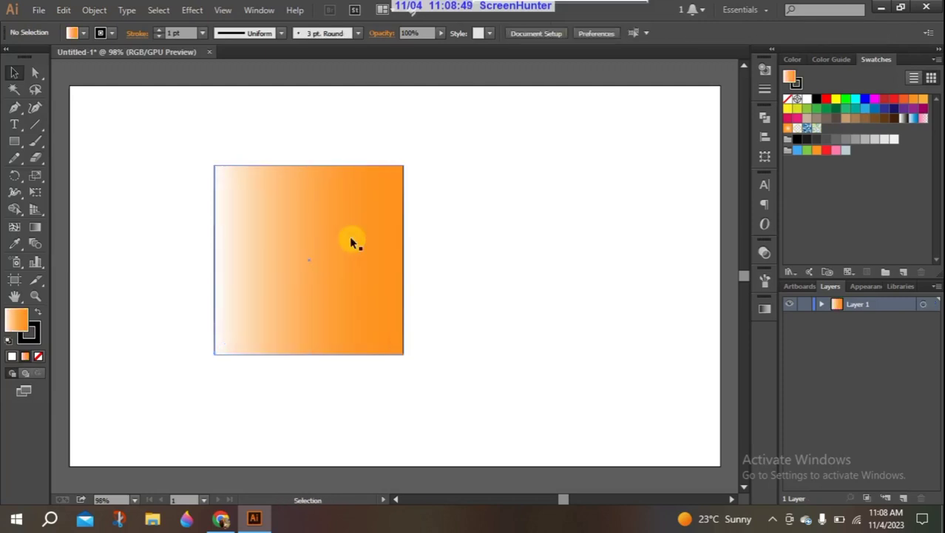
pyautogui.hotkey('ctrl', 'z')
pyautogui.hotkey('ctrl', 'z')
pyautogui.hotkey('ctrl', 'z')
pyautogui.press('v')
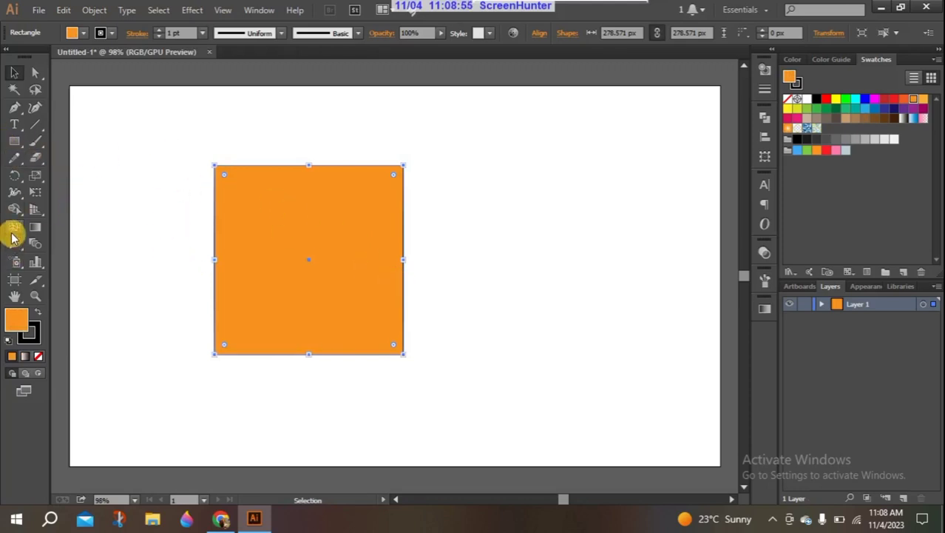
# Step: Add a mesh point near the orange square's top-left corner with the Mesh tool
pyautogui.click(14, 229)
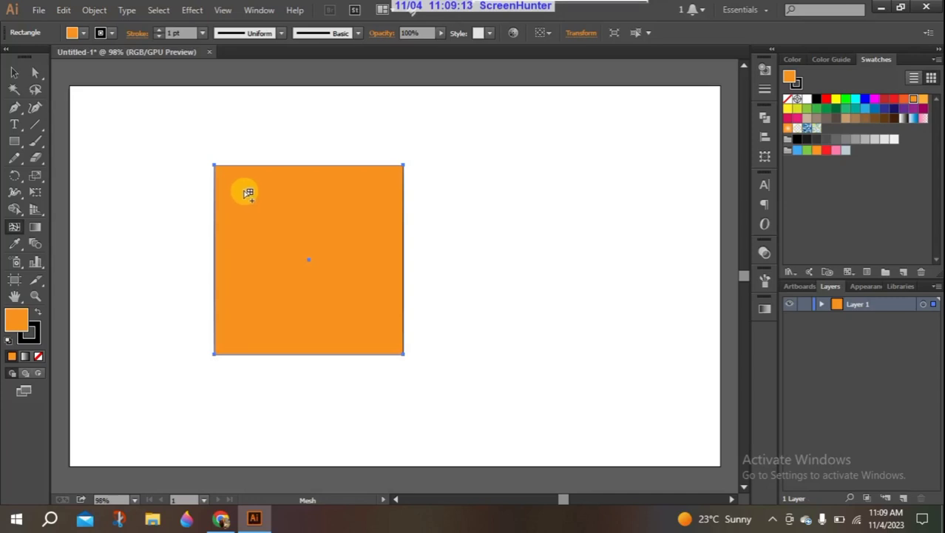
pyautogui.click(244, 190)
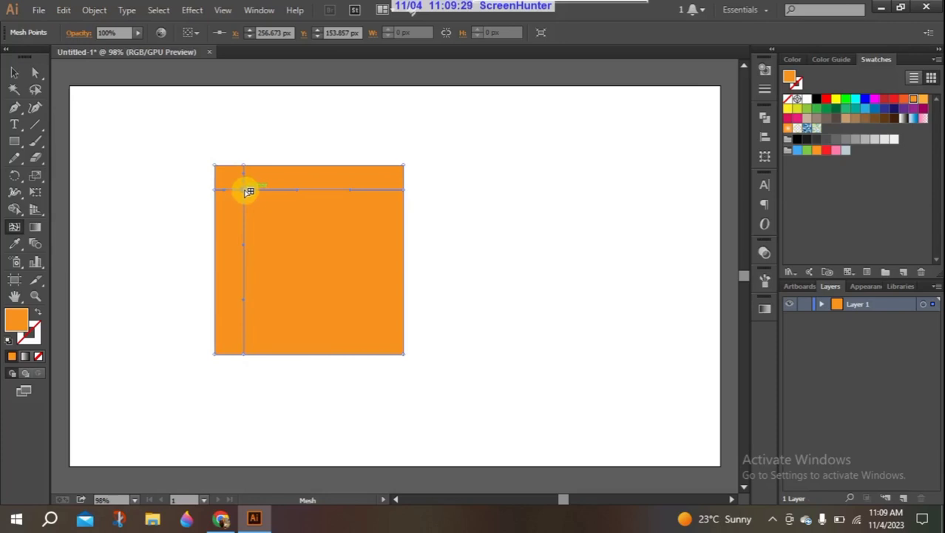
# Step: Tint the square's top-left corner point a faint red-orange
pyautogui.click(34, 72)
pyautogui.click(215, 165)
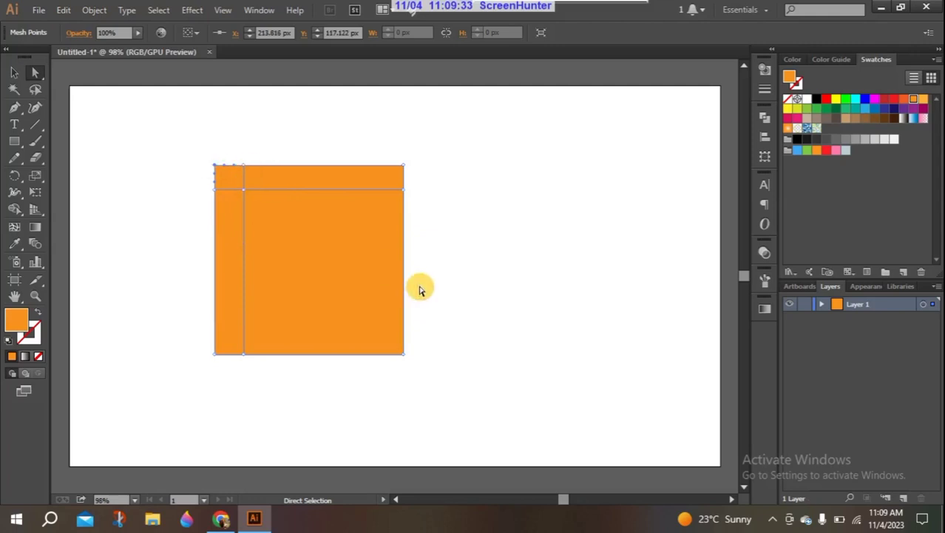
pyautogui.click(904, 100)
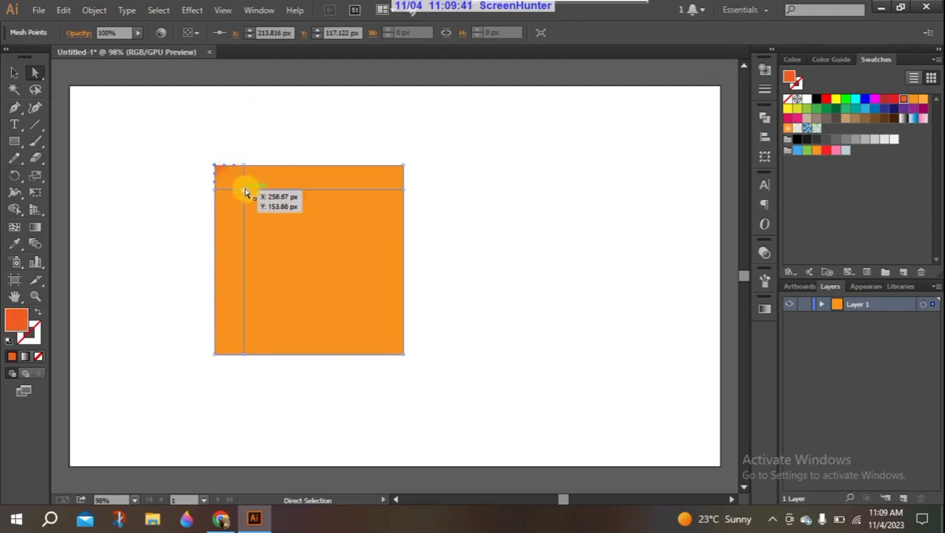
# Step: Try bending the mesh lines and recolouring the corner, then undo both changes
pyautogui.click(16, 228)
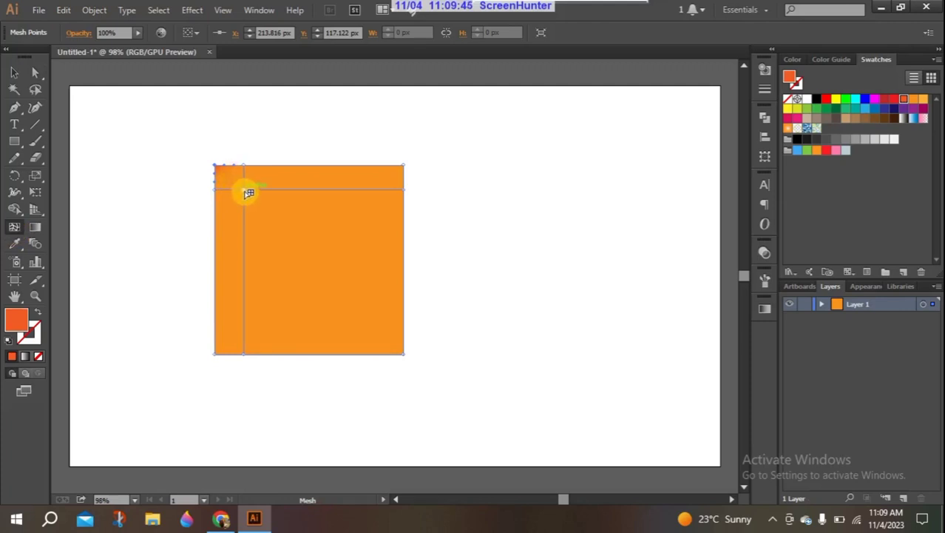
pyautogui.moveTo(247, 195); pyautogui.dragTo(253, 204)
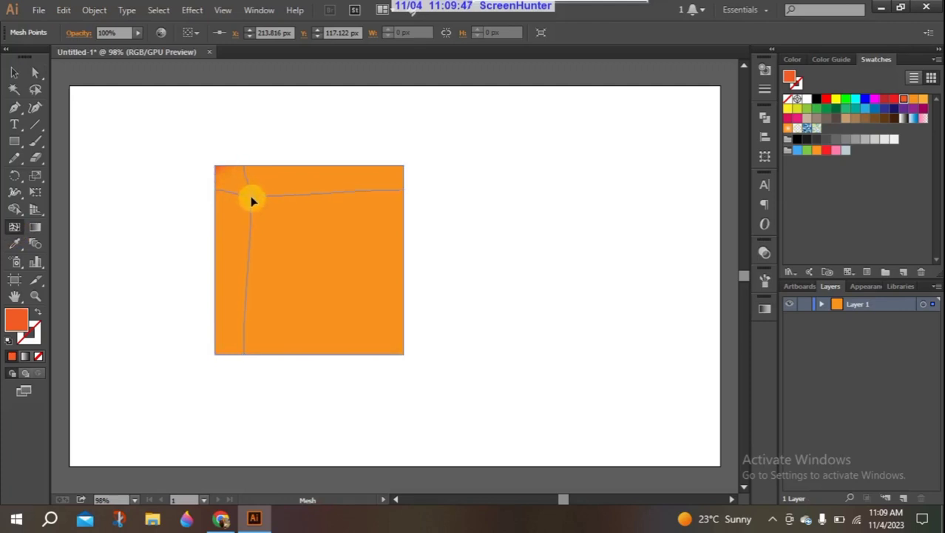
pyautogui.click(254, 206)
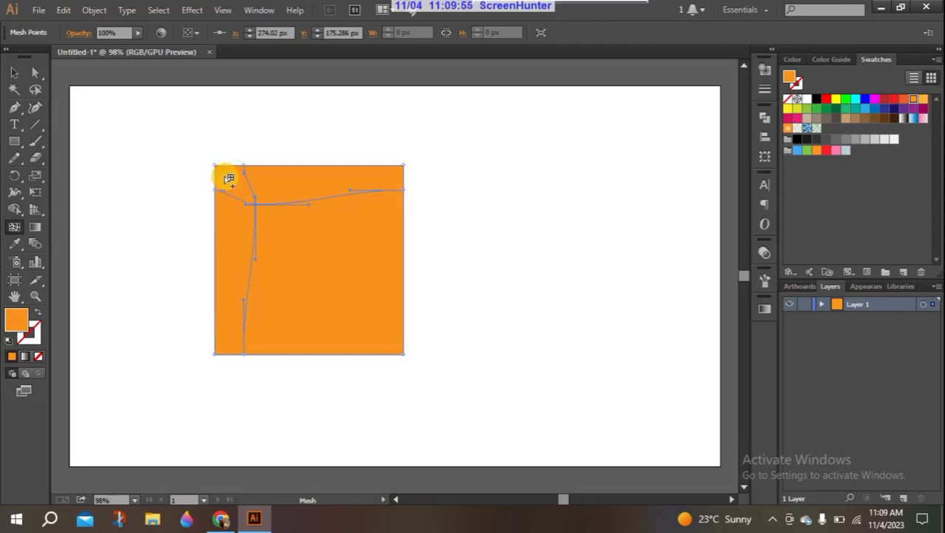
pyautogui.click(220, 165)
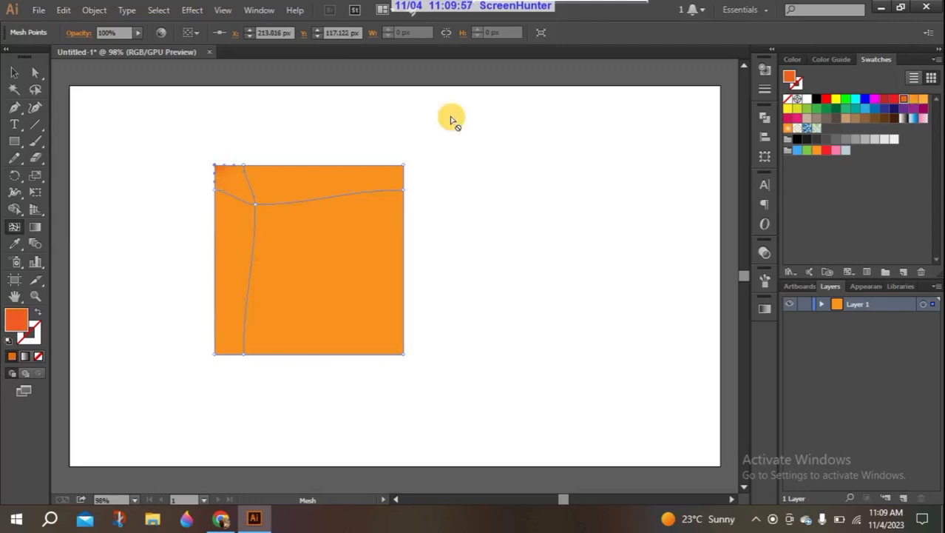
pyautogui.click(887, 102)
pyautogui.click(886, 100)
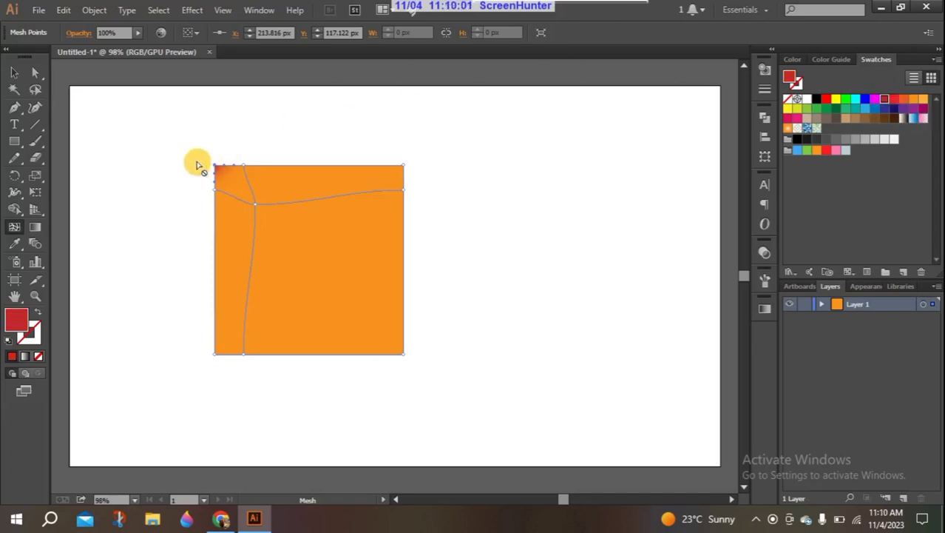
pyautogui.hotkey('ctrl', 'z')
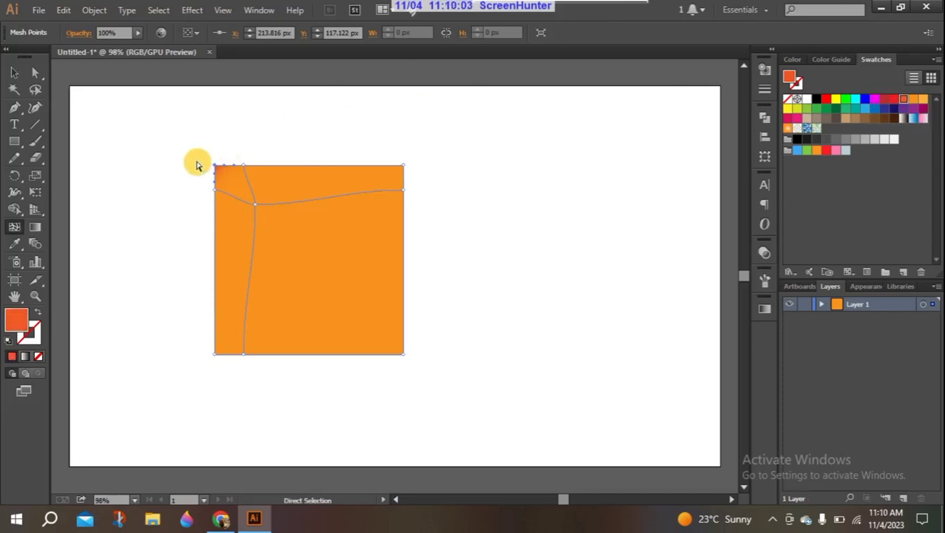
pyautogui.hotkey('ctrl', 'z')
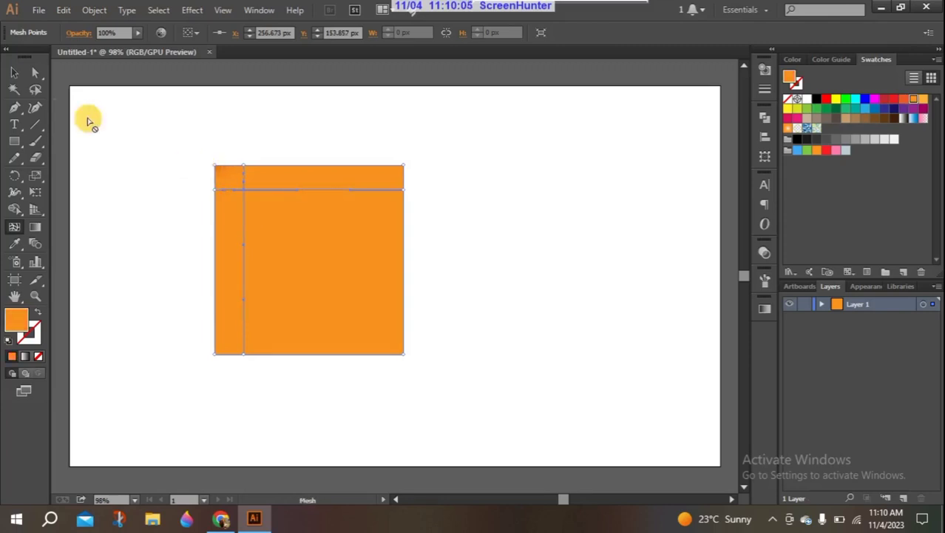
# Step: Select the inner mesh point near the top-left corner
pyautogui.click(35, 71)
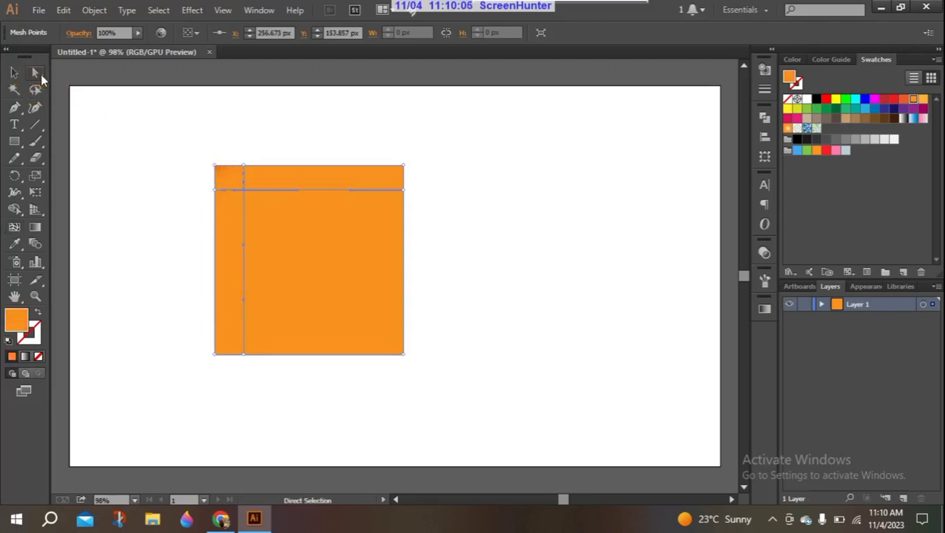
pyautogui.click(243, 192)
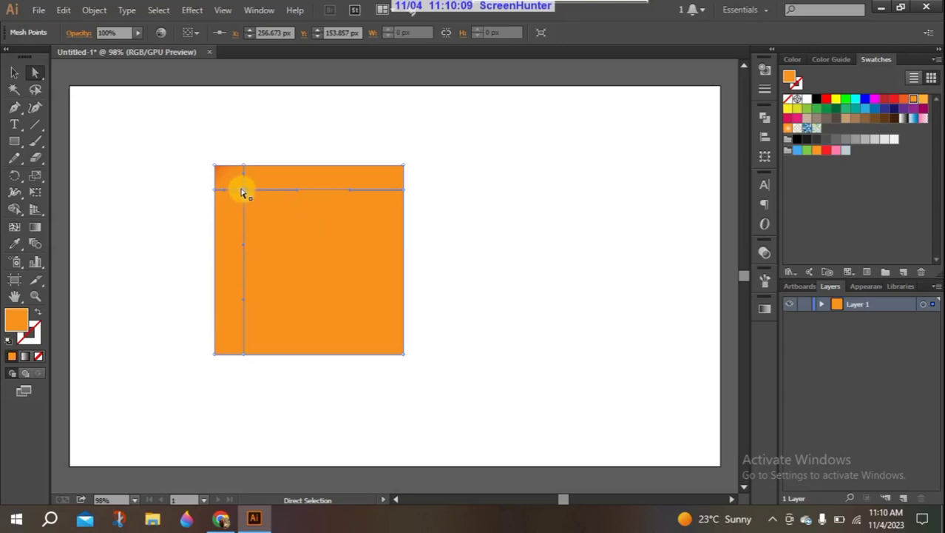
pyautogui.click(172, 199)
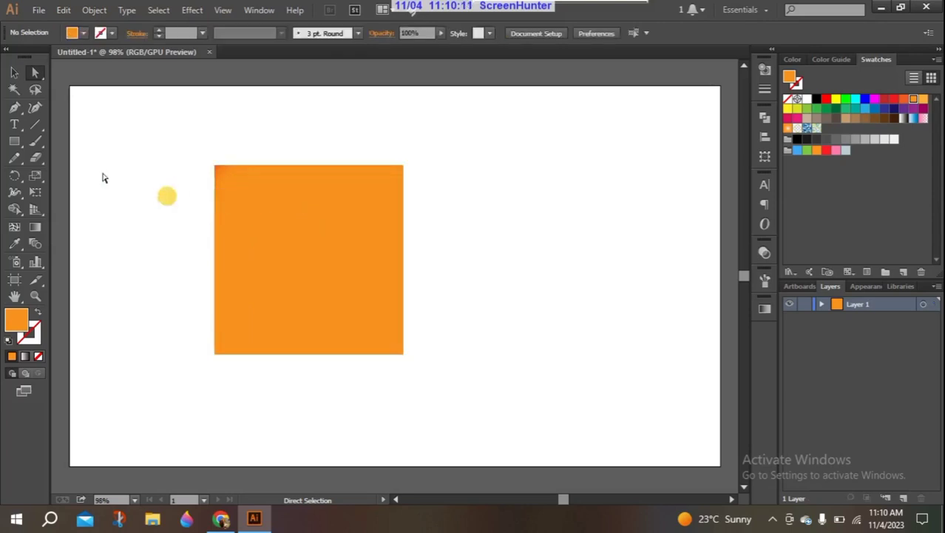
pyautogui.click(245, 190)
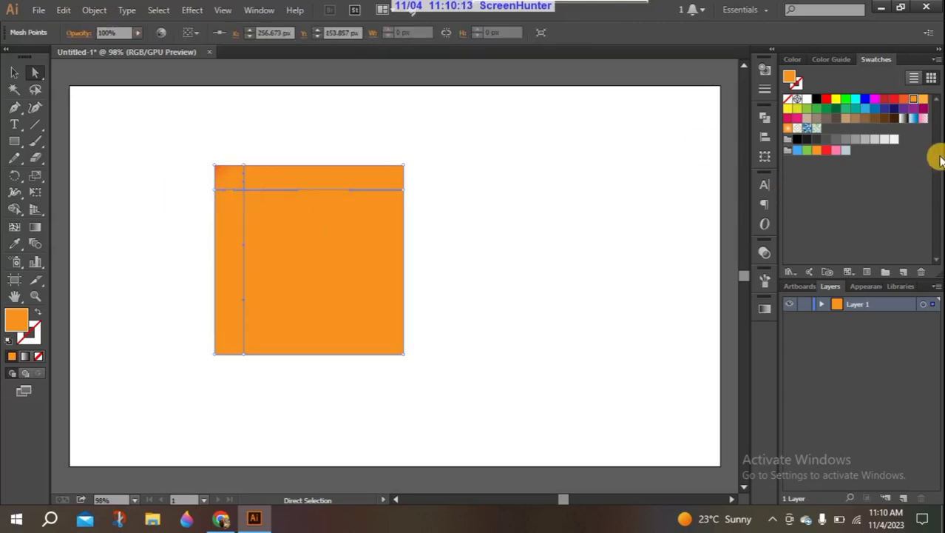
# Step: Colour the upper-left mesh point bright red so the square glows red there
pyautogui.click(885, 101)
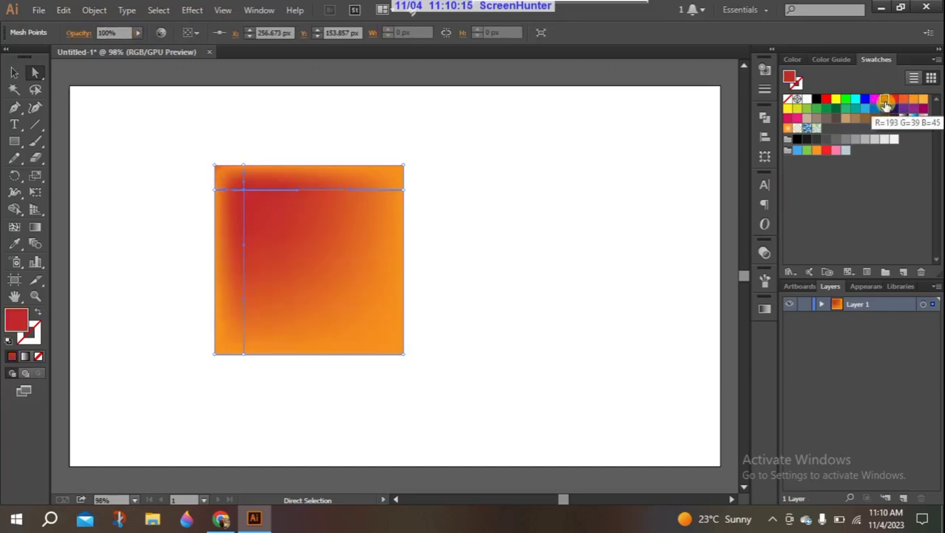
pyautogui.click(186, 217)
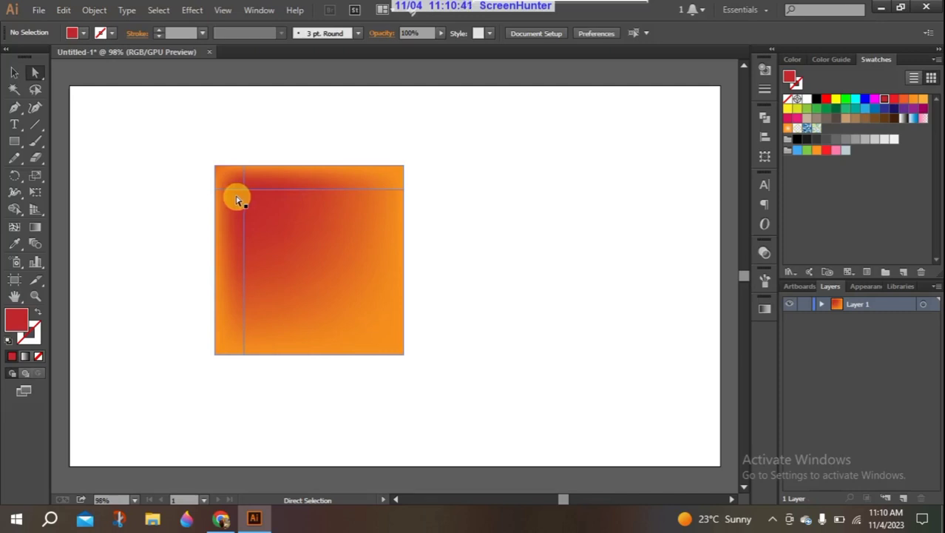
pyautogui.click(244, 189)
pyautogui.click(894, 98)
pyautogui.click(596, 144)
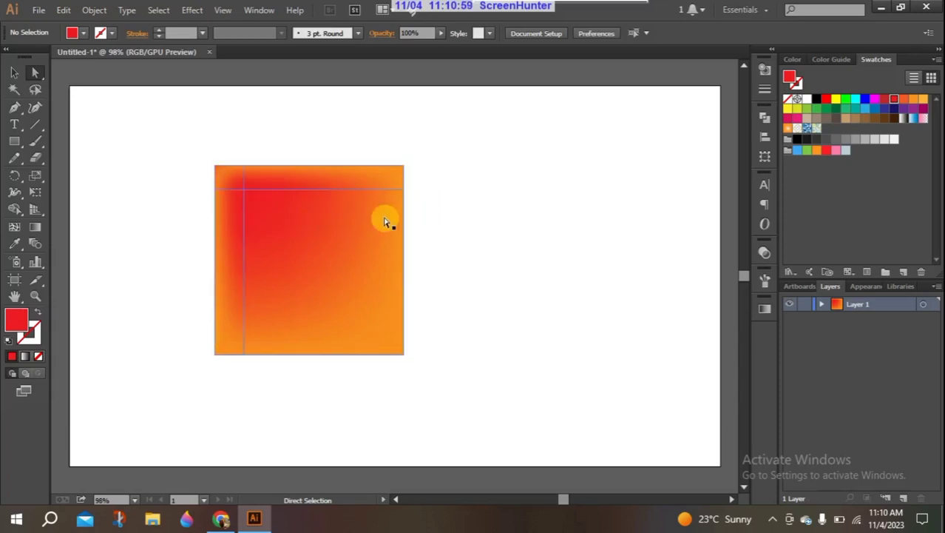
# Step: Add a mesh point near the top right and colour it green
pyautogui.click(13, 228)
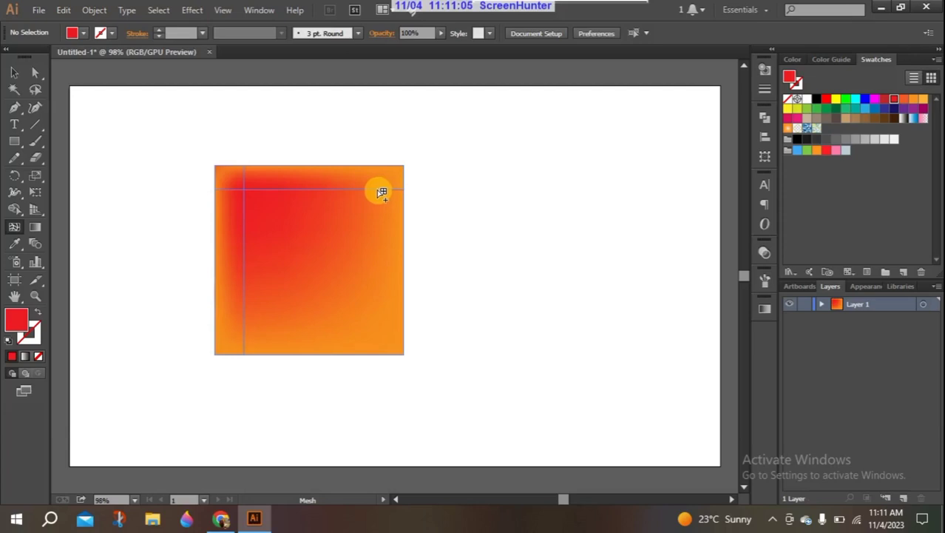
pyautogui.click(378, 191)
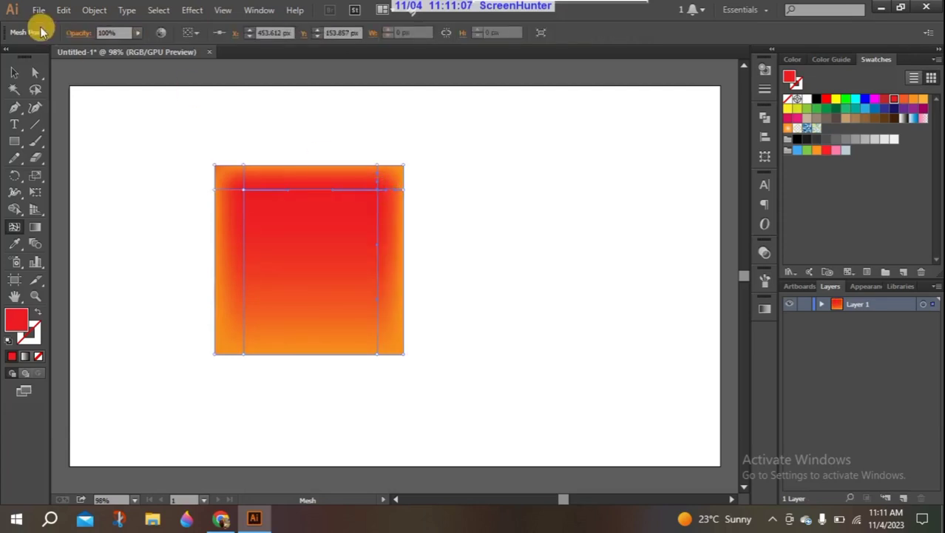
pyautogui.click(35, 72)
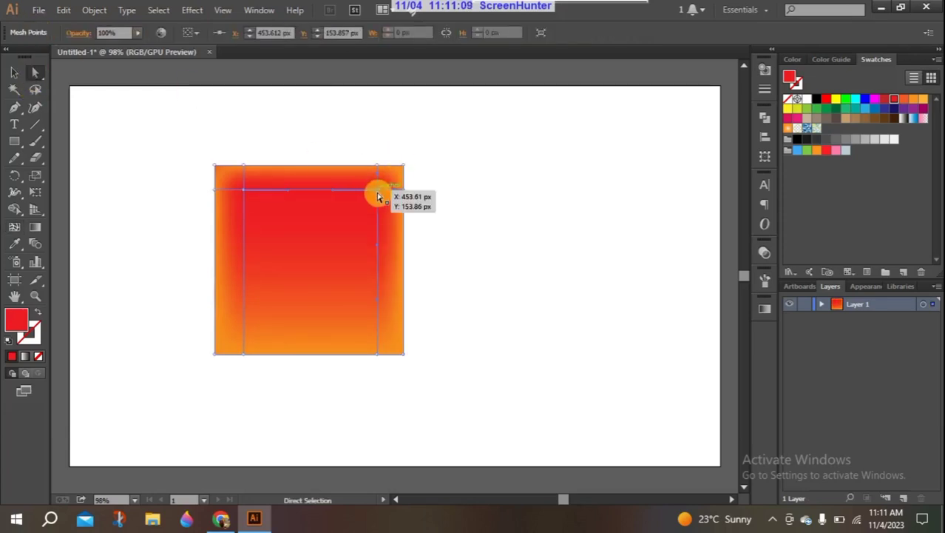
pyautogui.click(871, 102)
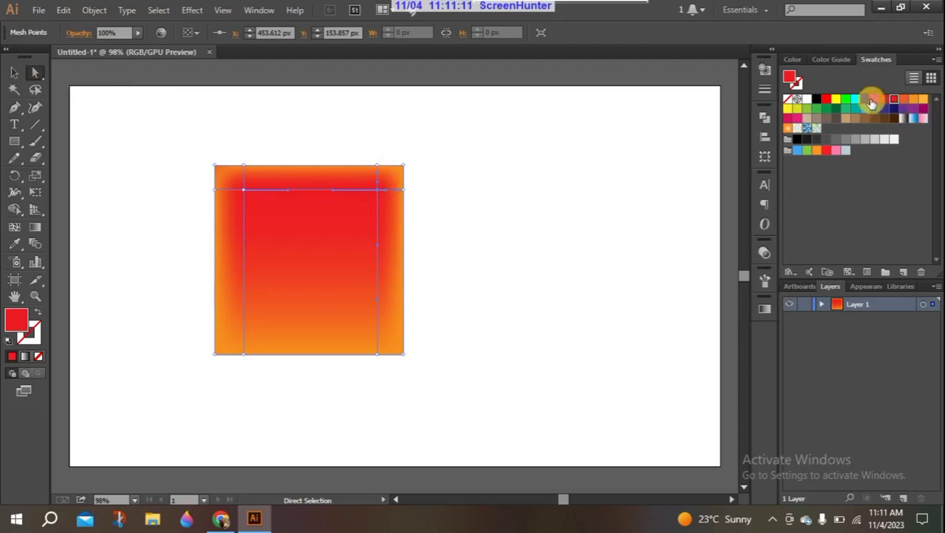
pyautogui.click(812, 111)
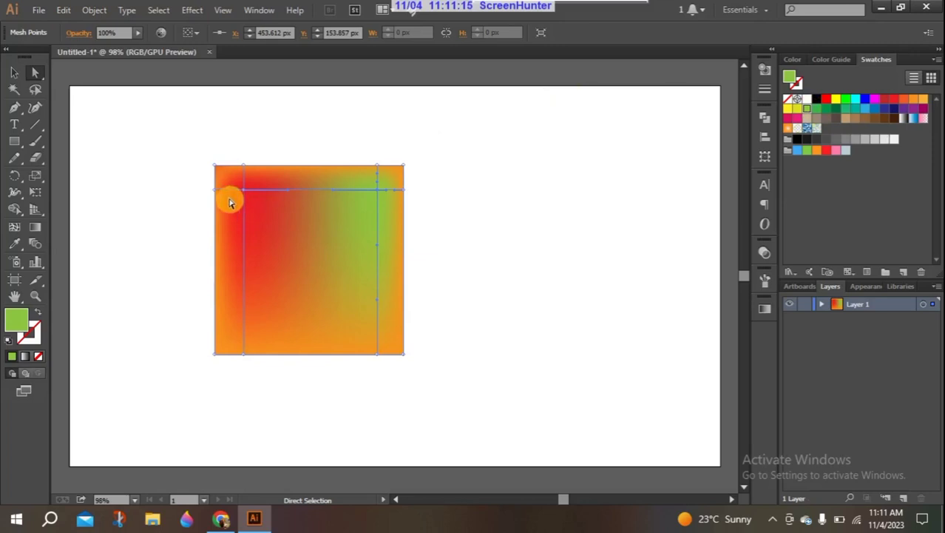
pyautogui.click(134, 191)
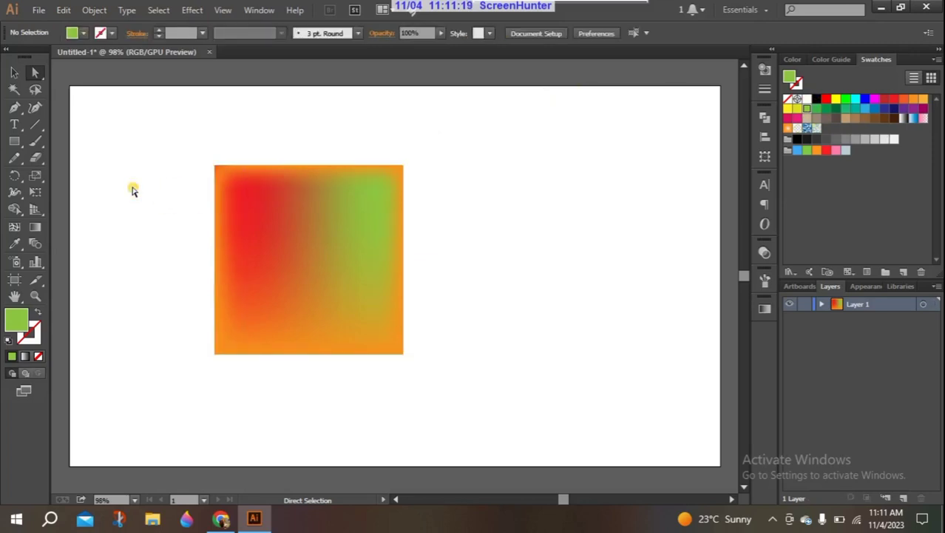
# Step: Add a mesh point near the bottom left and colour it cyan
pyautogui.click(14, 227)
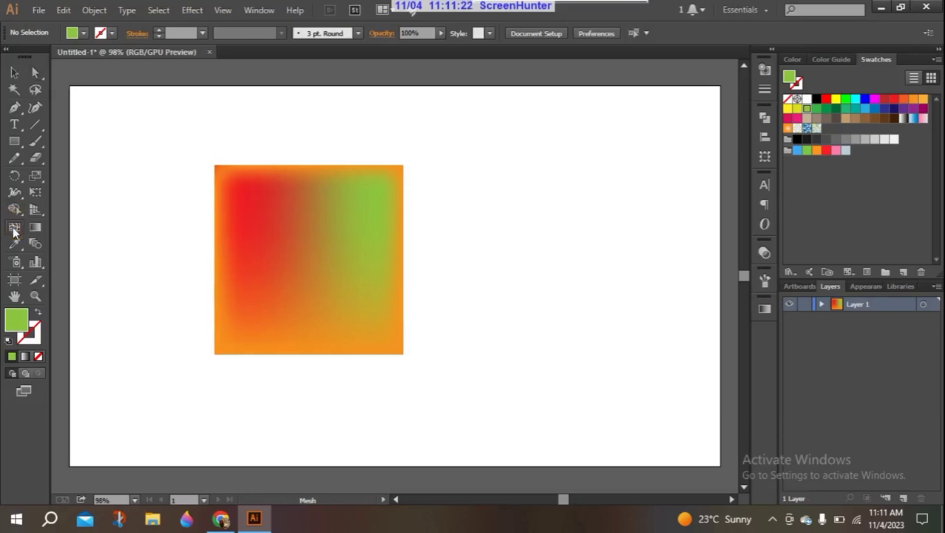
pyautogui.click(244, 330)
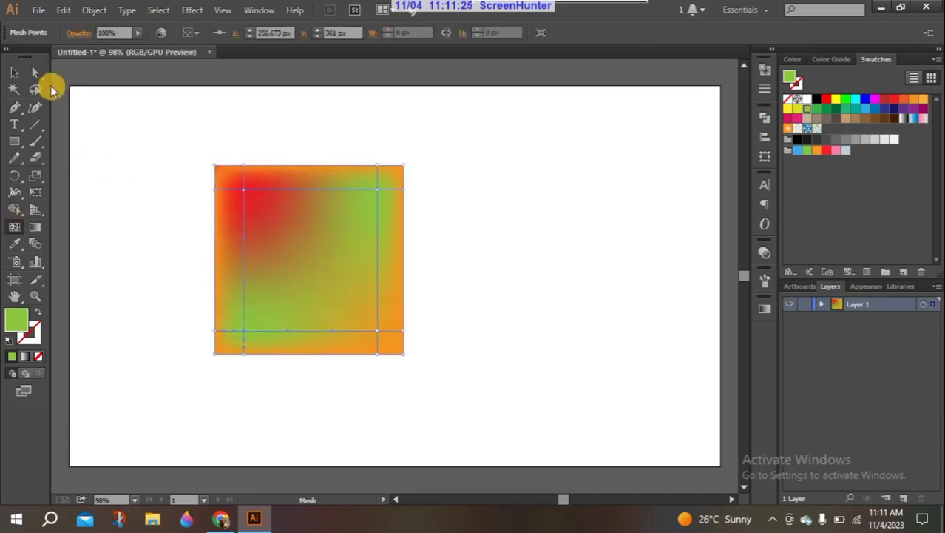
pyautogui.click(35, 73)
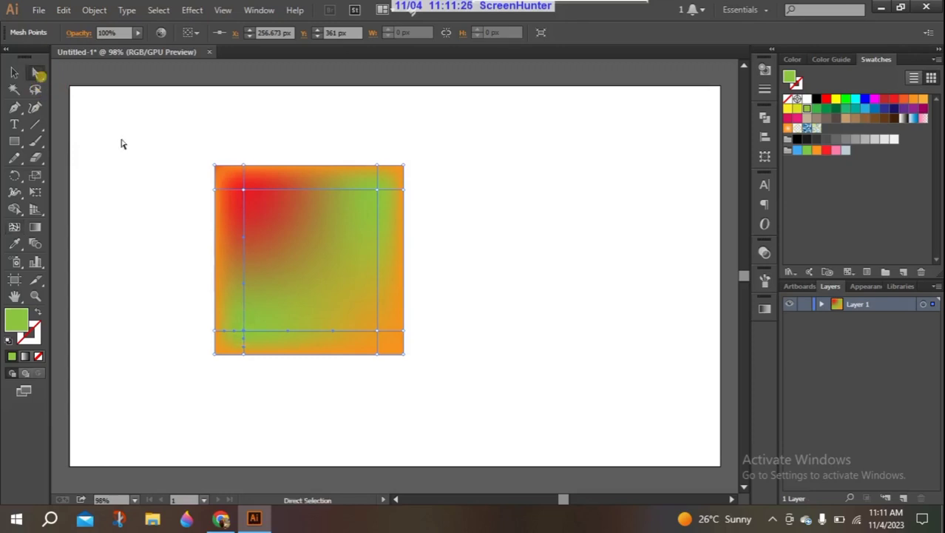
pyautogui.click(246, 331)
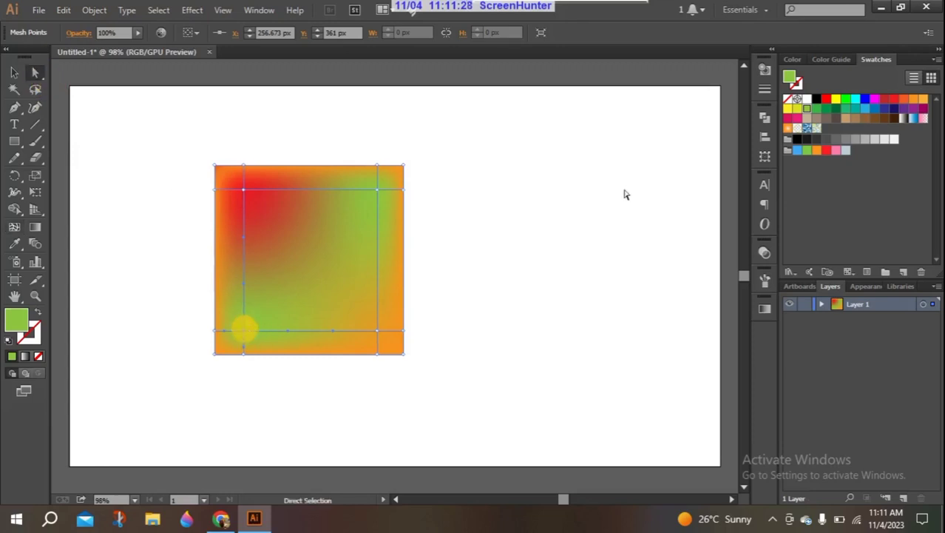
pyautogui.click(876, 112)
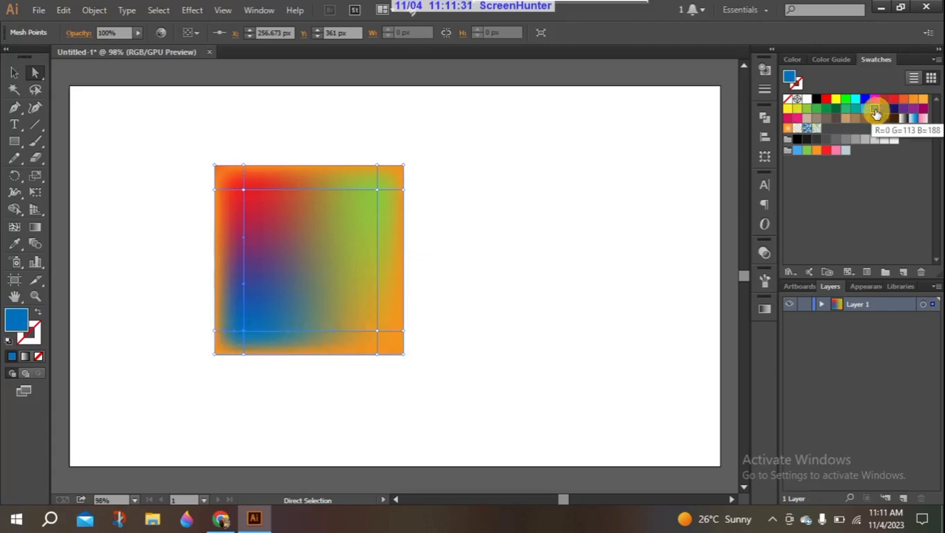
pyautogui.click(866, 109)
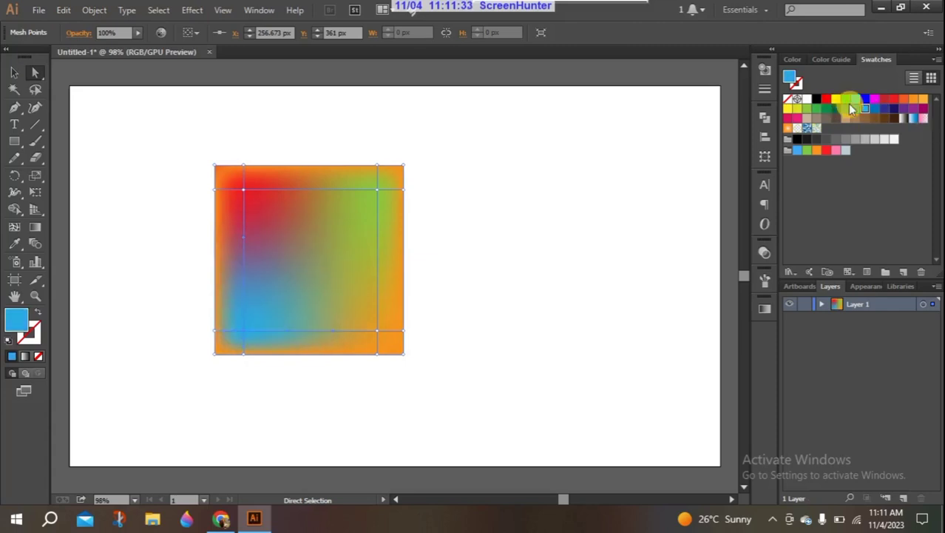
pyautogui.click(856, 99)
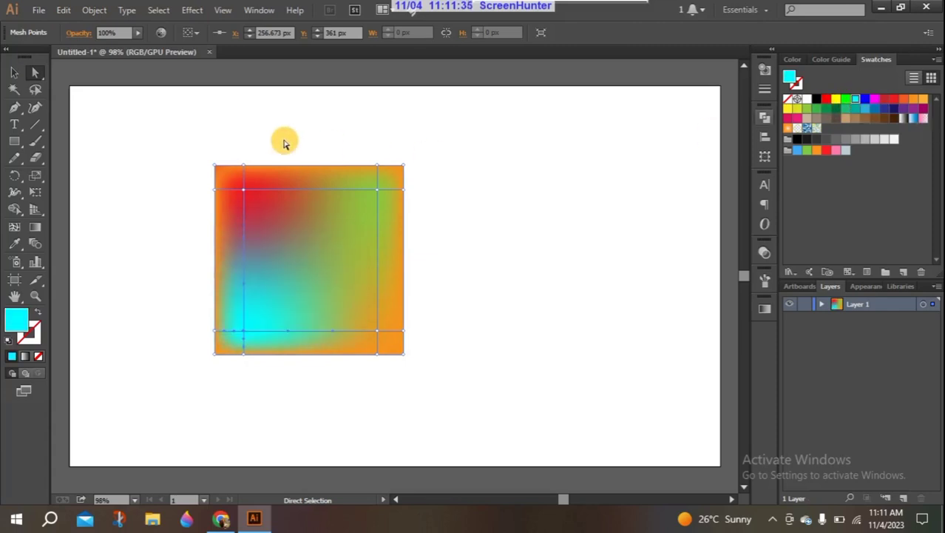
# Step: Tint the lower-right mesh point pink and deselect the mesh
pyautogui.click(379, 332)
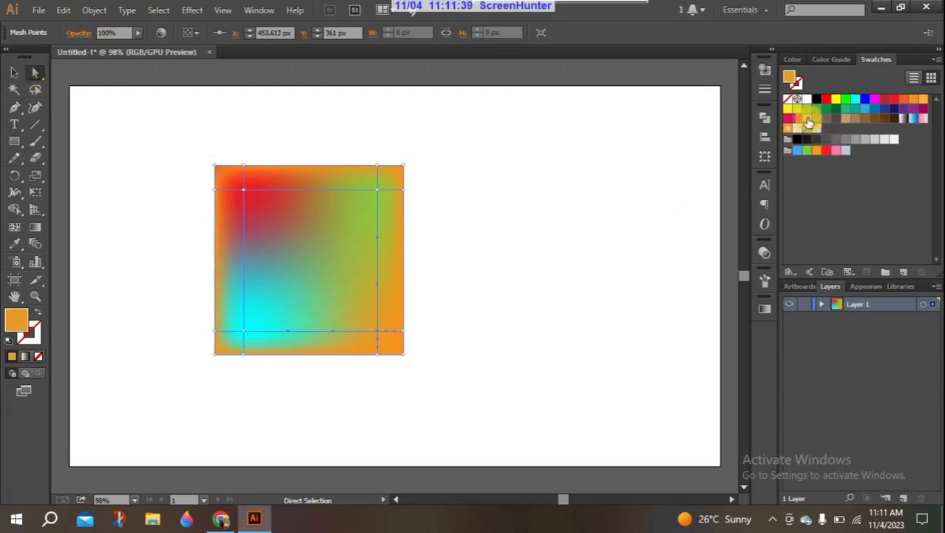
pyautogui.click(797, 119)
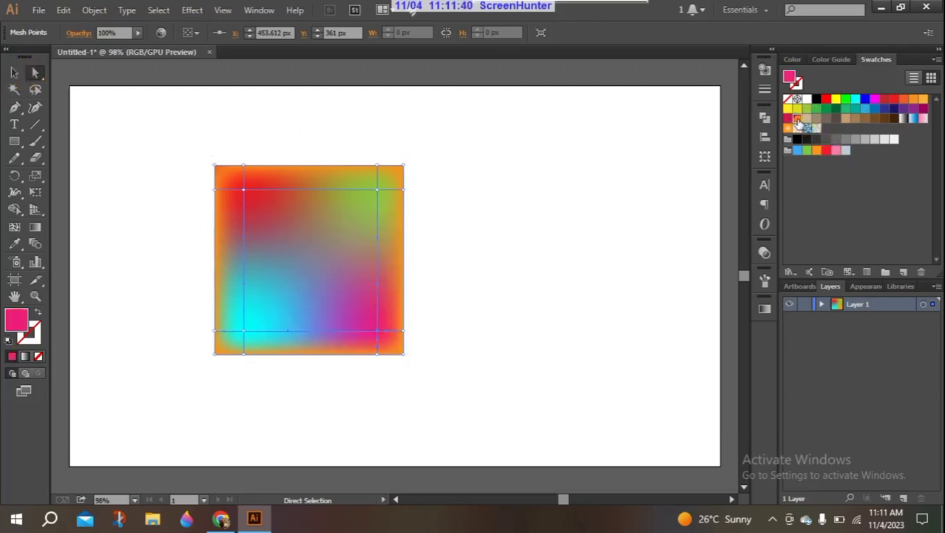
pyautogui.click(133, 169)
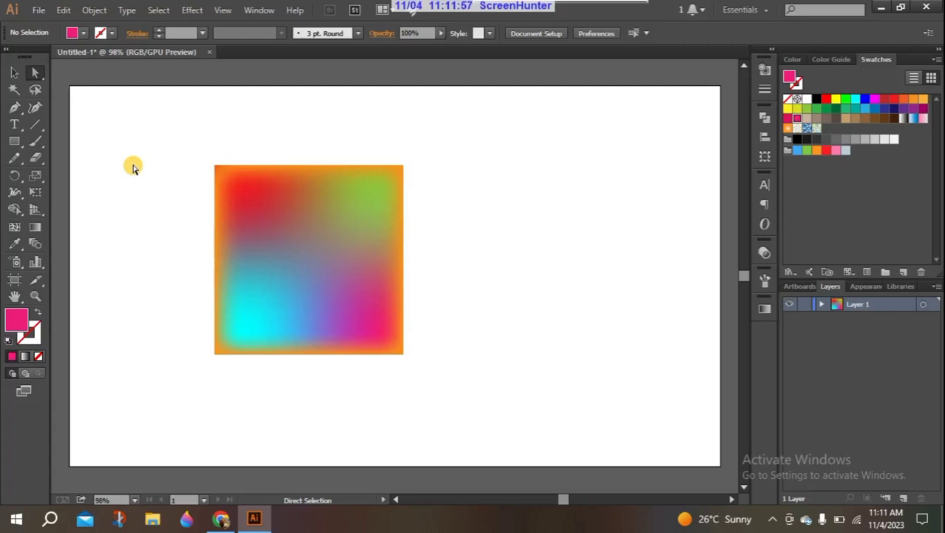
# Step: Marquee-select the multicoloured mesh square and delete it
pyautogui.click(14, 72)
pyautogui.moveTo(148, 128); pyautogui.dragTo(469, 411)
pyautogui.press('Delete')
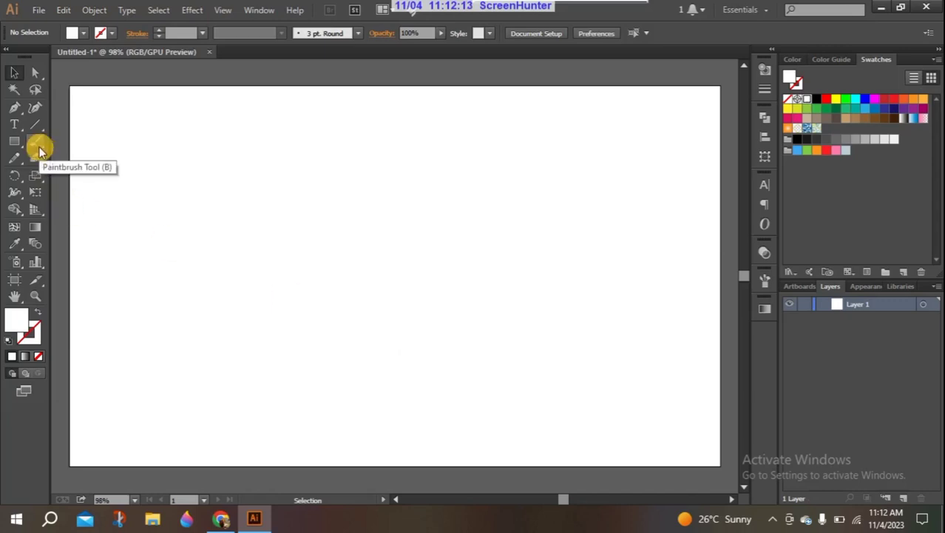
# Step: Draw a test square, fill it orange-red, then undo both so the artboard is blank
pyautogui.click(14, 141)
pyautogui.moveTo(214, 143)
pyautogui.mouseDown()
pyautogui.moveTo(406, 368)
pyautogui.moveTo(380, 274)
pyautogui.mouseUp()
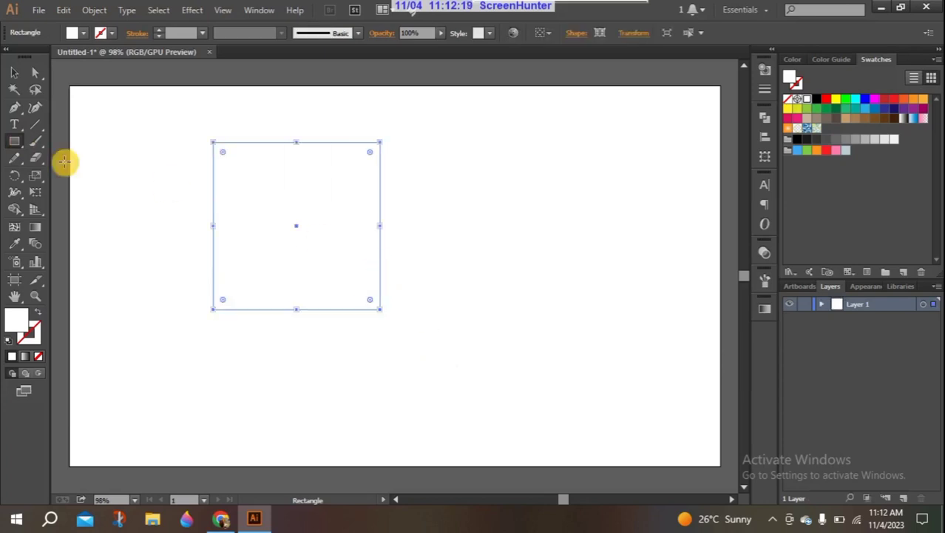
pyautogui.click(14, 72)
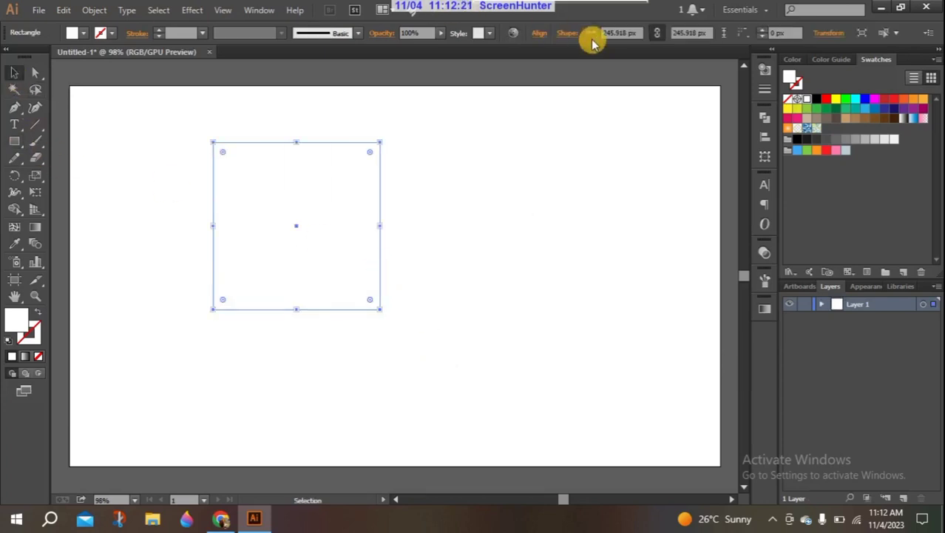
pyautogui.click(903, 99)
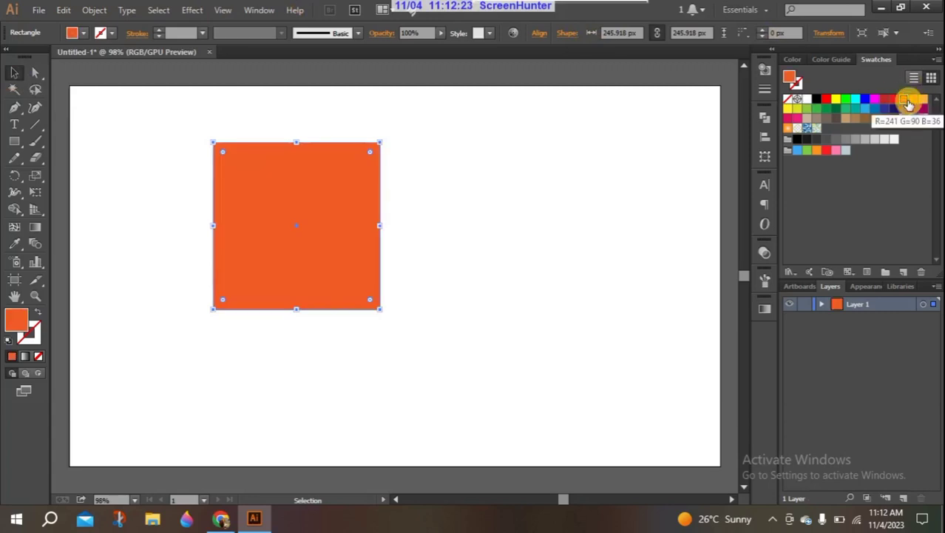
pyautogui.click(16, 281)
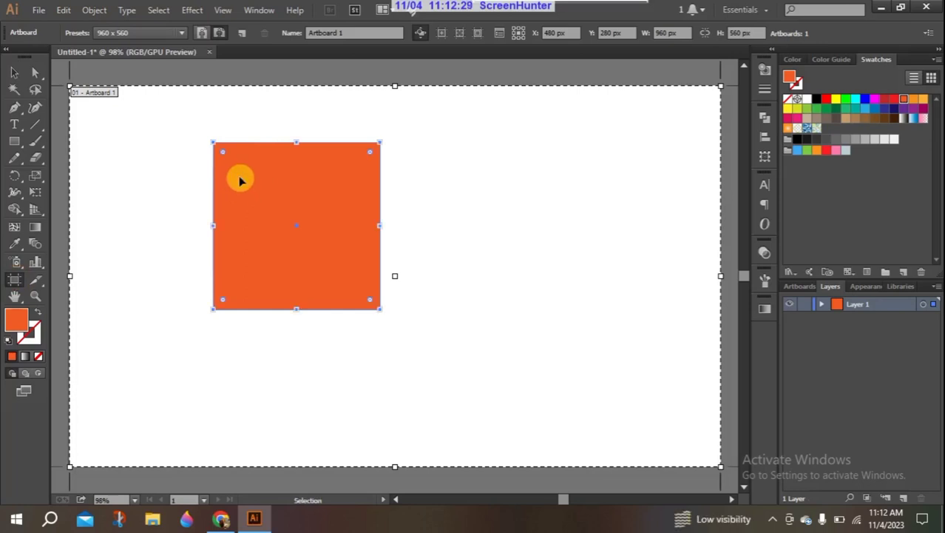
pyautogui.hotkey('ctrl', 'z')
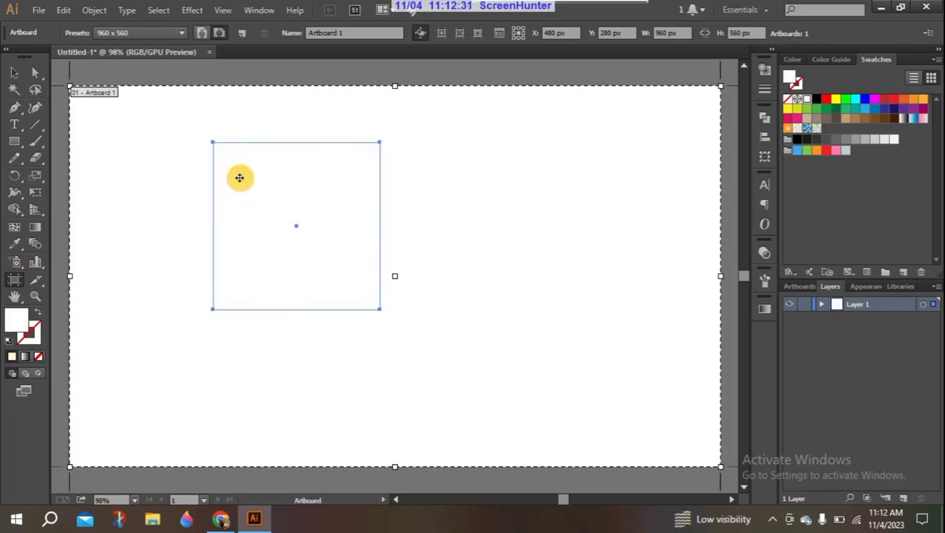
pyautogui.hotkey('ctrl', 'z')
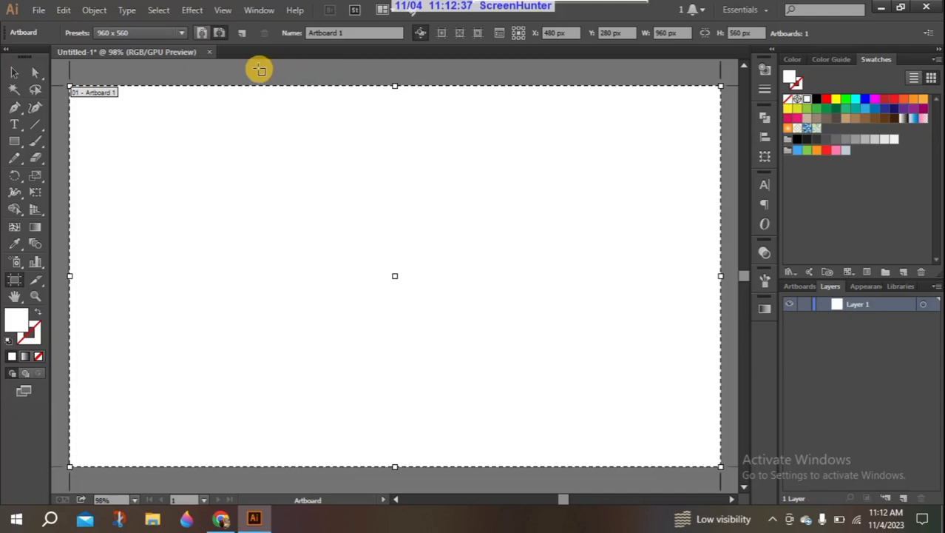
# Step: Draw an orange 234.894 x 177.551 px rectangle and add a mesh point near its upper-left corner
pyautogui.click(15, 144)
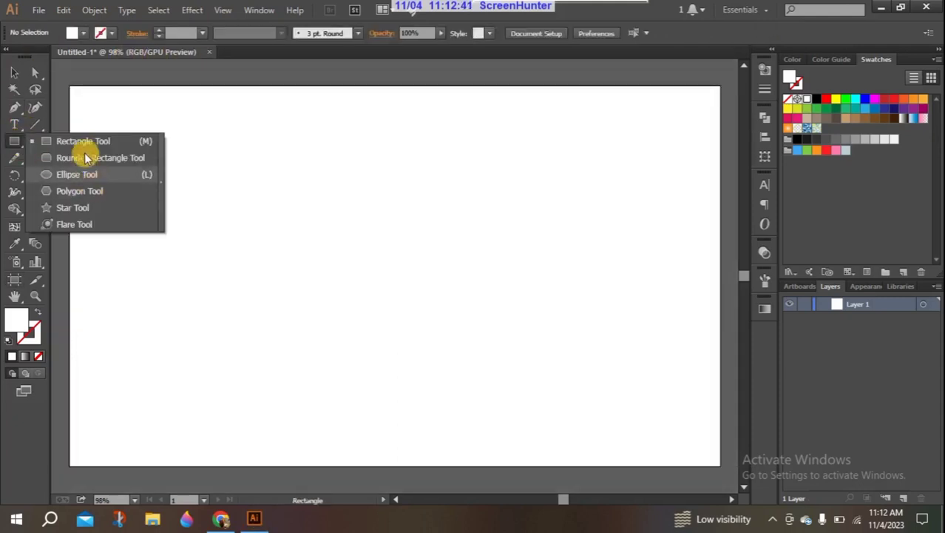
pyautogui.click(82, 143)
pyautogui.moveTo(209, 175)
pyautogui.mouseDown()
pyautogui.moveTo(337, 290)
pyautogui.moveTo(368, 295)
pyautogui.mouseUp()
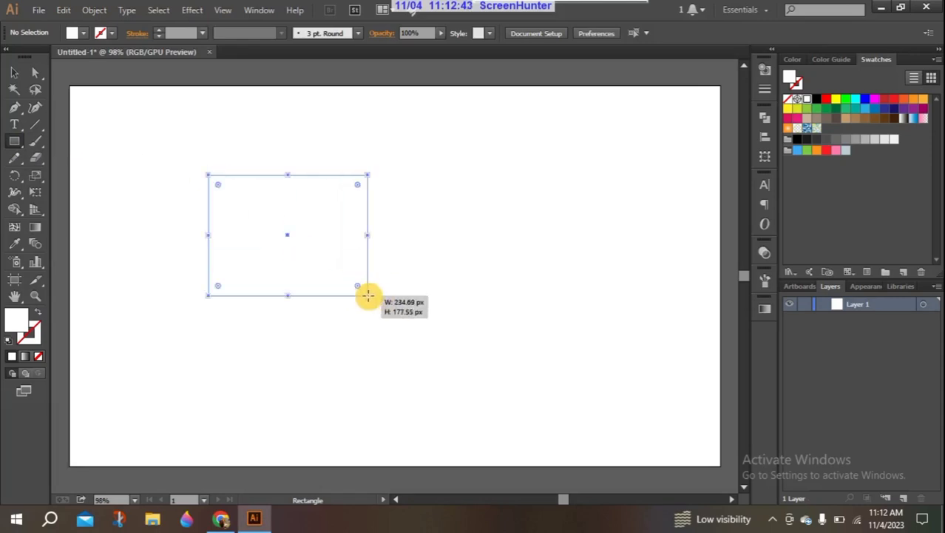
pyautogui.click(14, 73)
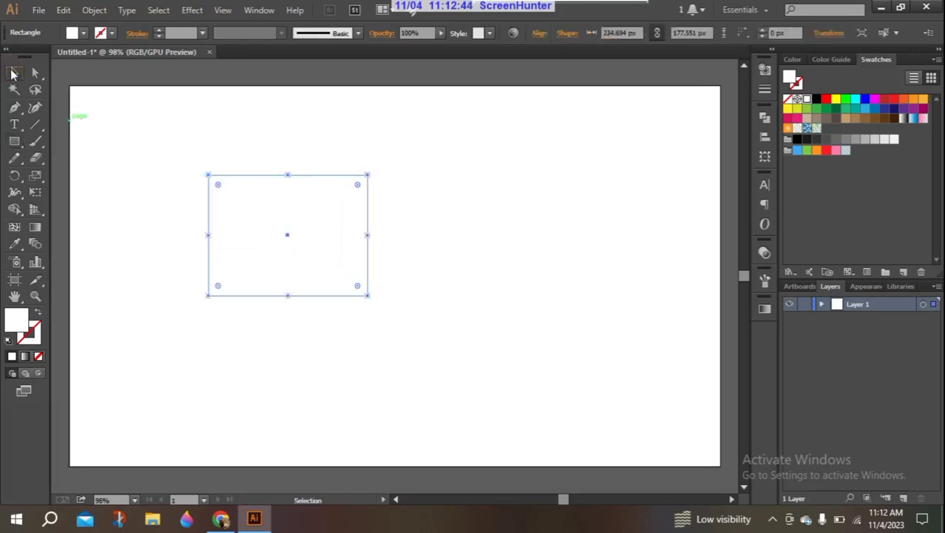
pyautogui.click(903, 98)
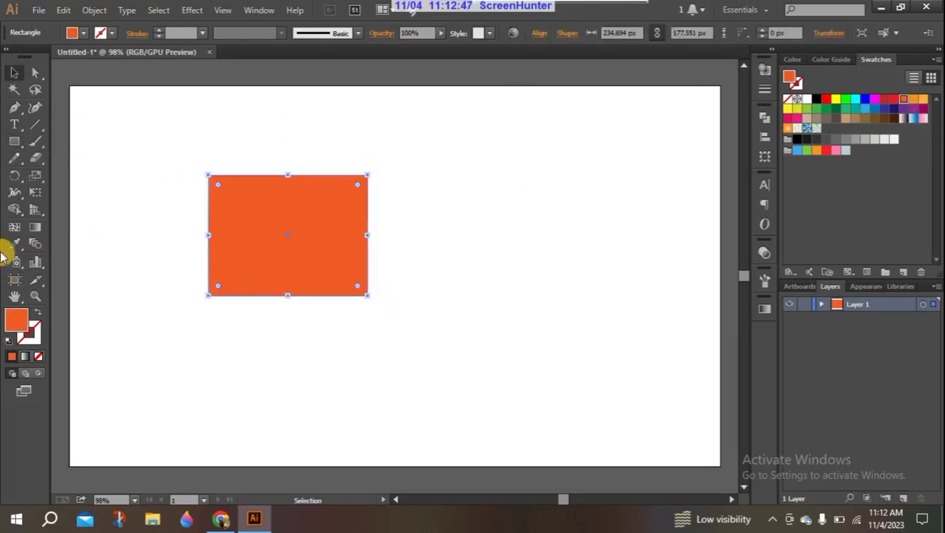
pyautogui.click(14, 227)
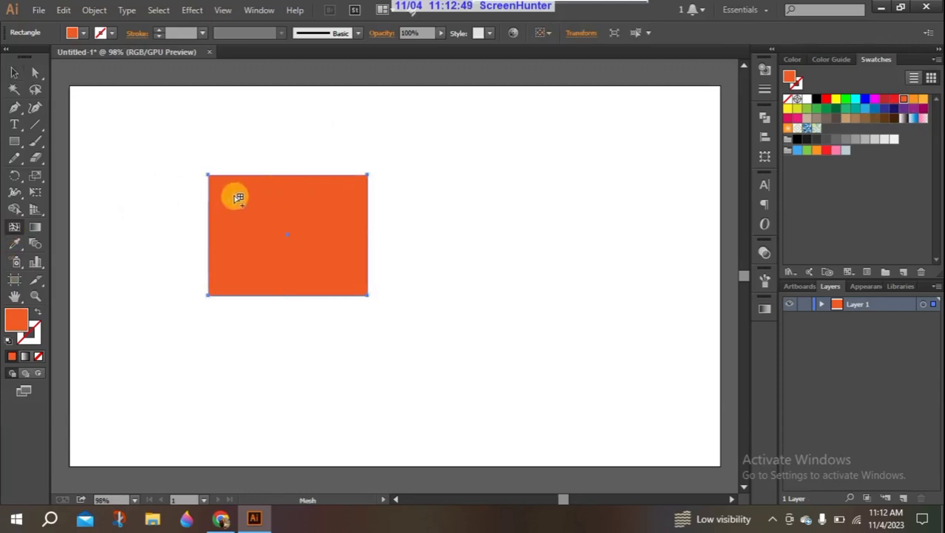
pyautogui.click(234, 195)
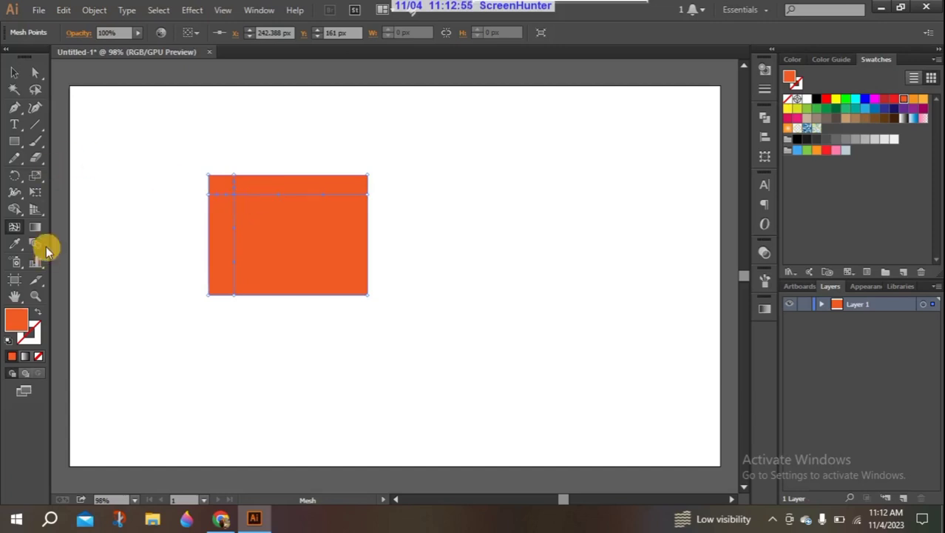
# Step: Zoom in, add a second vertical mesh line, and colour the left mesh point magenta
pyautogui.click(34, 295)
pyautogui.moveTo(133, 333)
pyautogui.mouseDown()
pyautogui.moveTo(210, 82)
pyautogui.moveTo(205, 151)
pyautogui.moveTo(214, 111)
pyautogui.mouseUp()
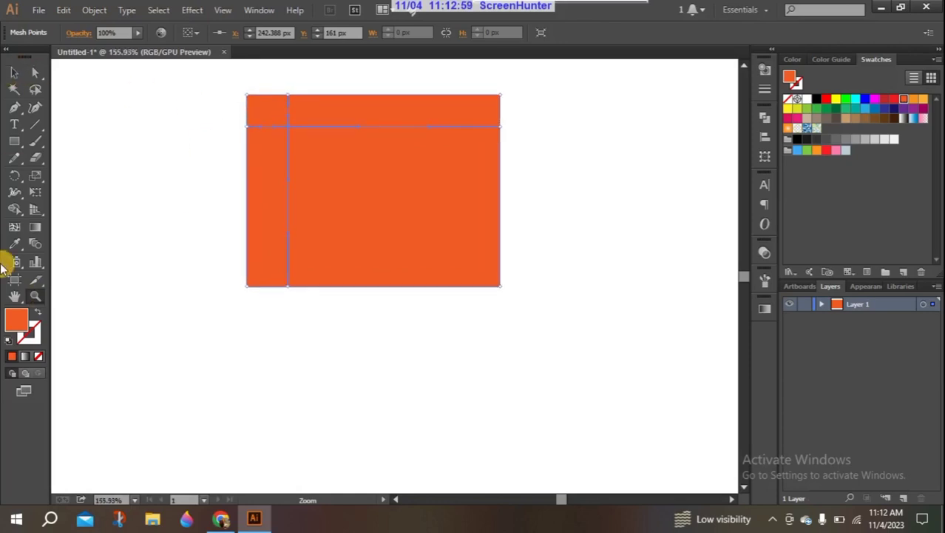
pyautogui.click(14, 226)
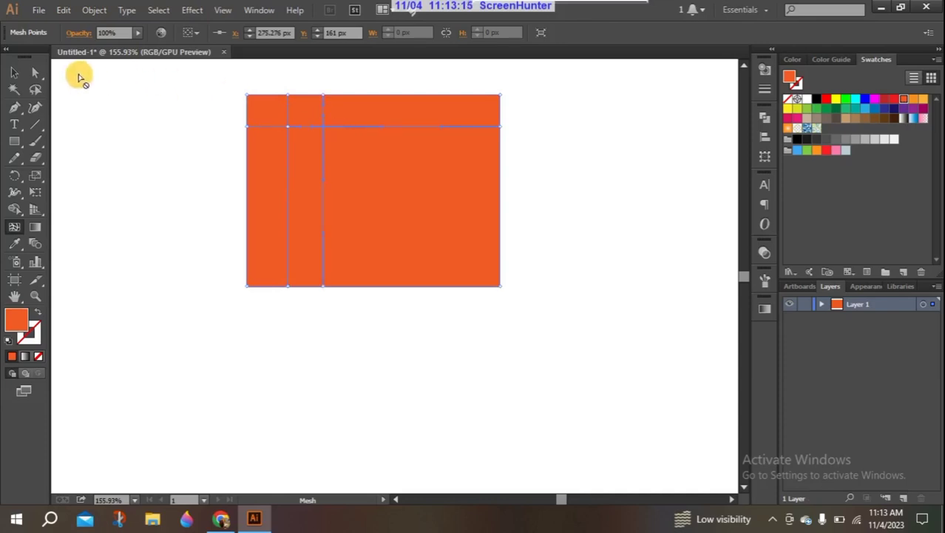
pyautogui.click(36, 72)
pyautogui.click(287, 127)
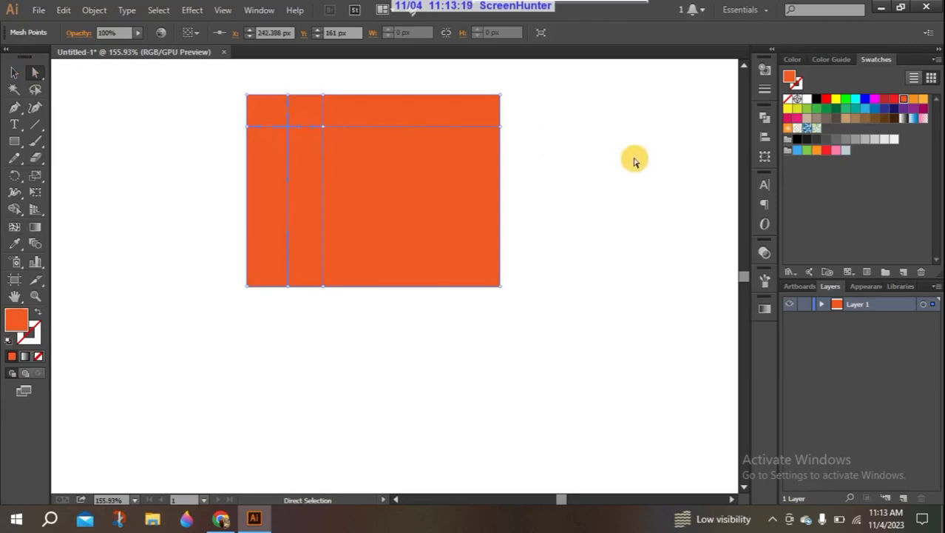
pyautogui.click(894, 100)
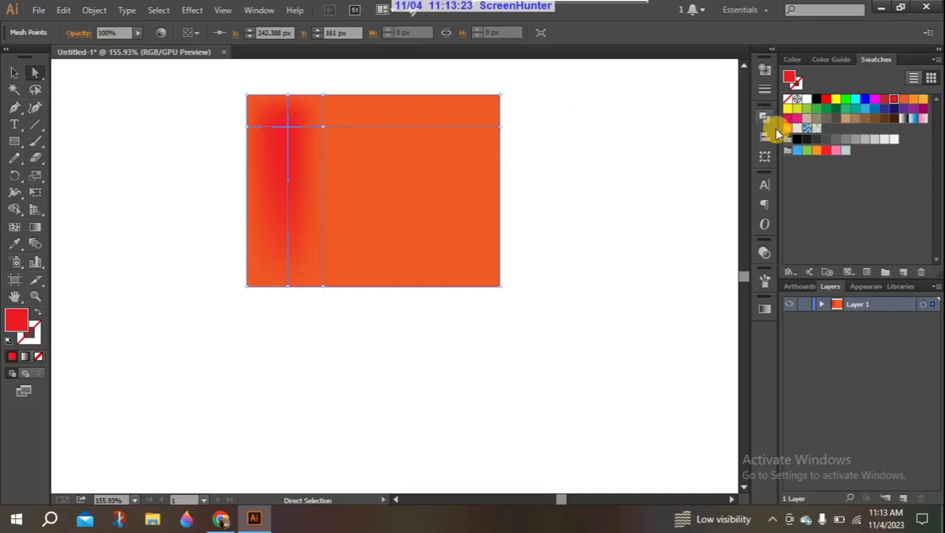
pyautogui.click(876, 99)
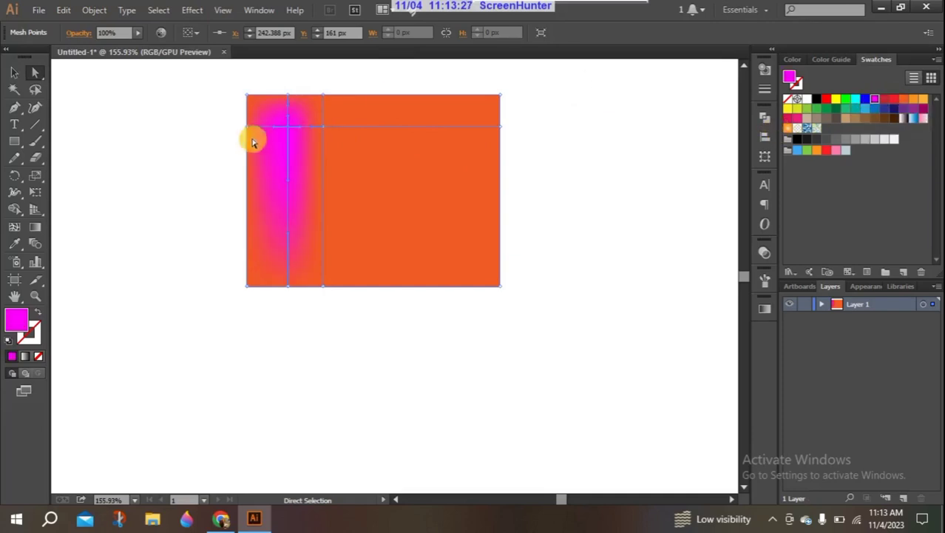
pyautogui.click(153, 138)
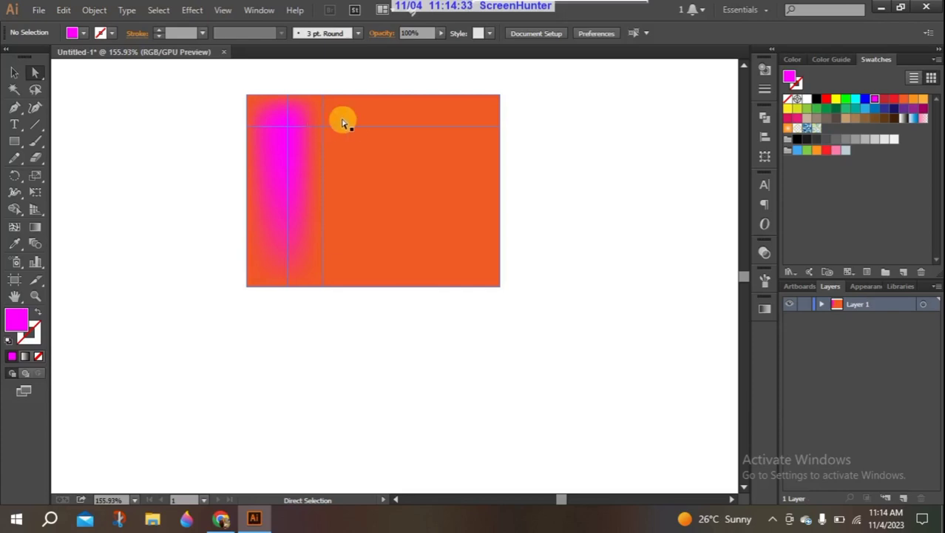
# Step: Select the mesh rectangle and add white mesh points near the left edge, top and middle
pyautogui.click(353, 129)
pyautogui.moveTo(284, 113); pyautogui.dragTo(251, 125)
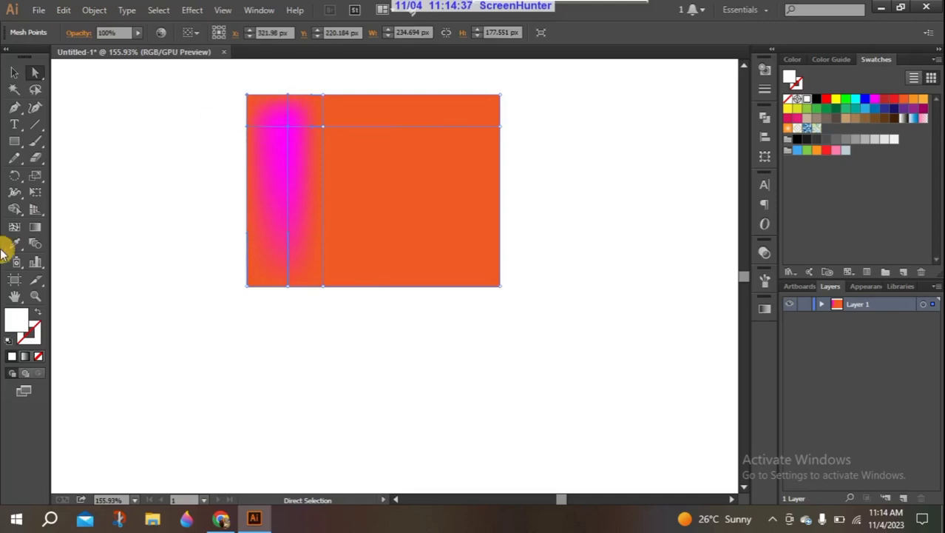
pyautogui.click(14, 226)
pyautogui.click(265, 127)
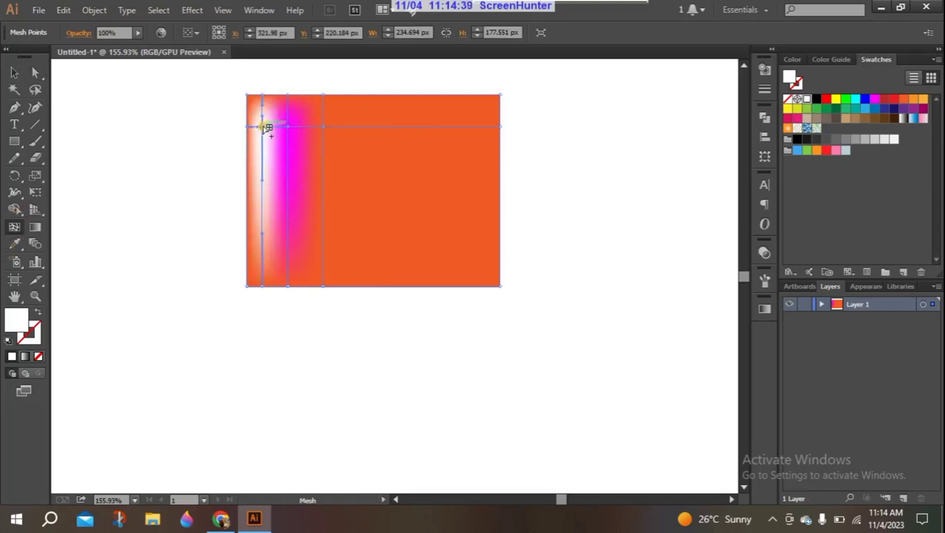
pyautogui.click(304, 126)
pyautogui.click(375, 126)
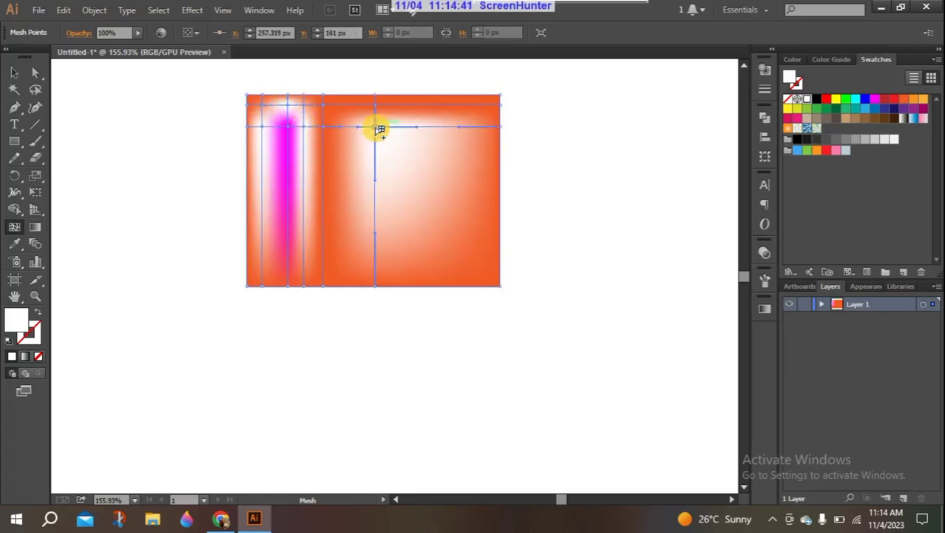
pyautogui.click(304, 186)
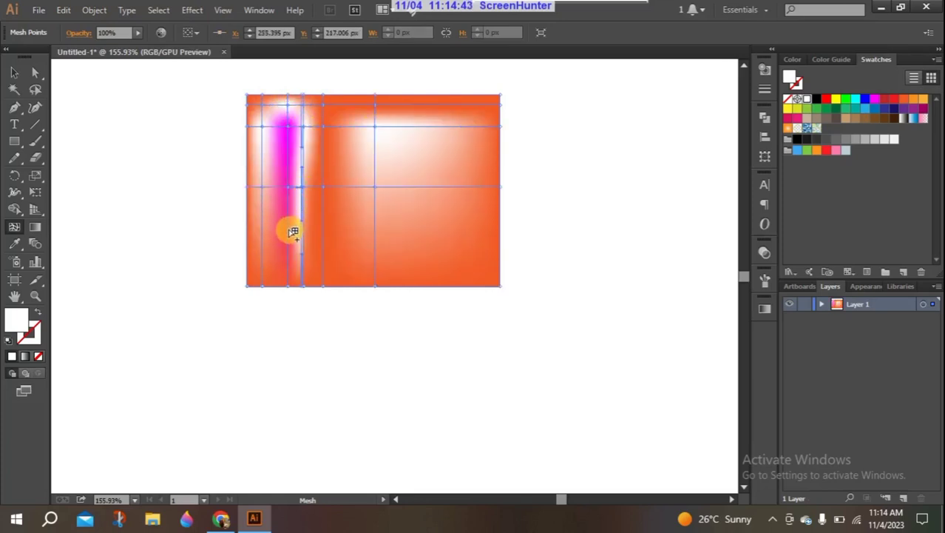
# Step: Add more white mesh points low on the left and on the right, then deselect
pyautogui.click(294, 229)
pyautogui.click(319, 249)
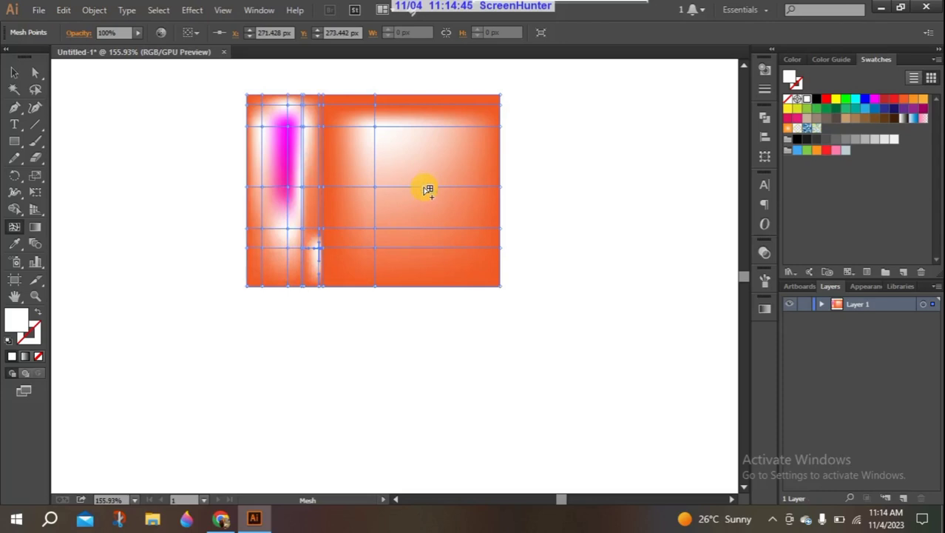
pyautogui.click(423, 187)
pyautogui.click(458, 124)
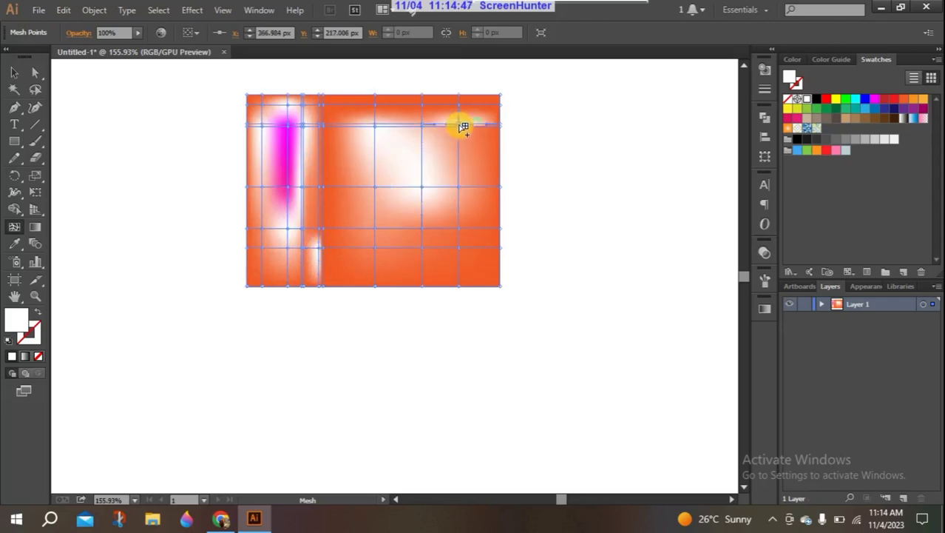
pyautogui.click(375, 155)
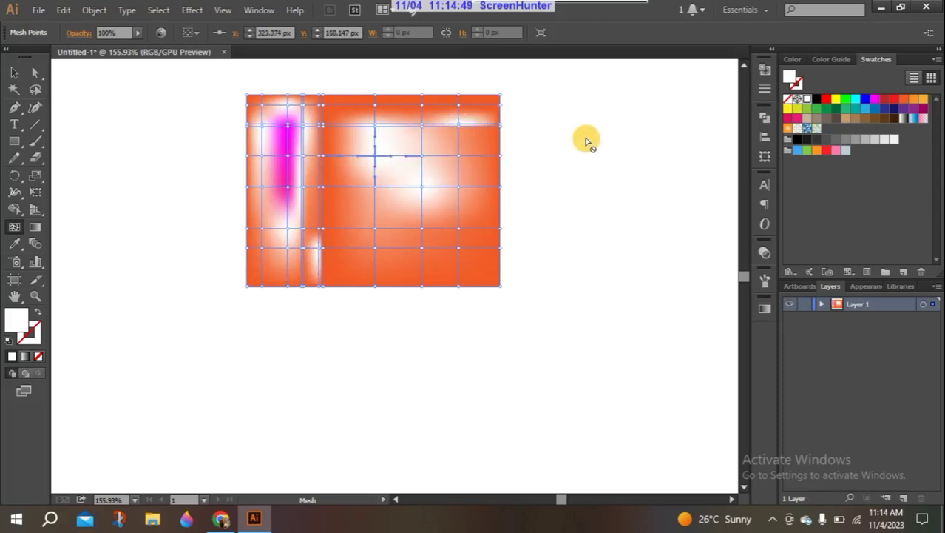
pyautogui.click(15, 72)
pyautogui.click(173, 161)
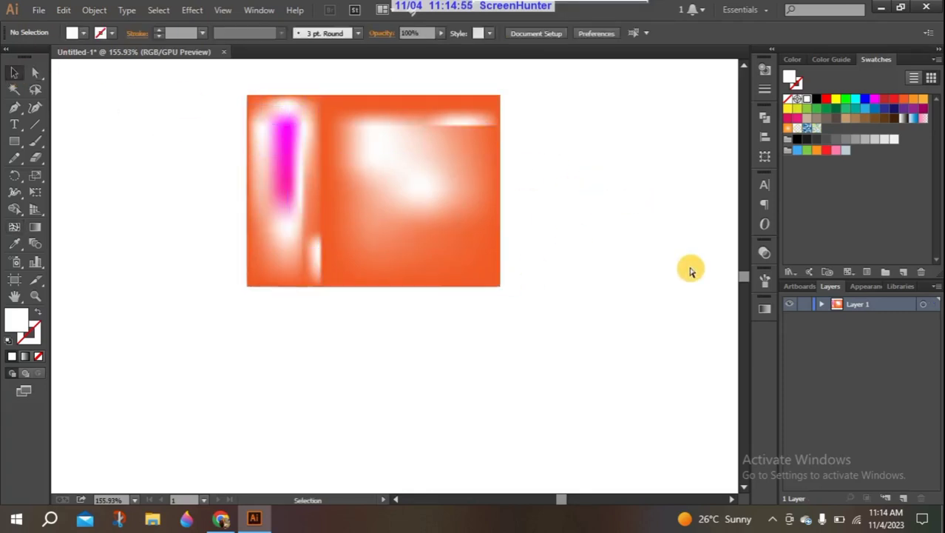
# Step: Undo five times back to plain orange, then add one mesh point near the top-left
pyautogui.hotkey('ctrl', 'z')
pyautogui.hotkey('ctrl', 'z')
pyautogui.hotkey('ctrl', 'z')
pyautogui.hotkey('ctrl', 'z')
pyautogui.hotkey('ctrl', 'z')
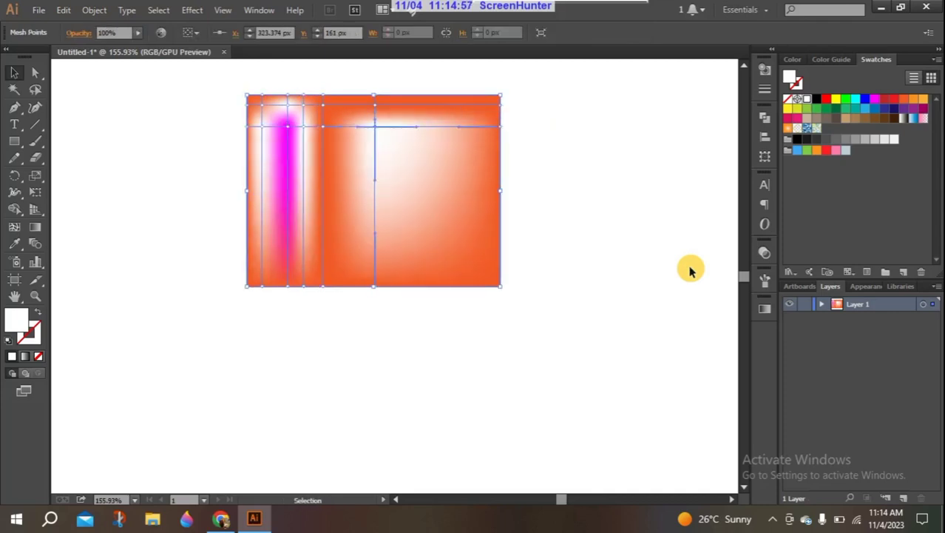
pyautogui.hotkey('ctrl', 'z')
pyautogui.hotkey('ctrl', 'z')
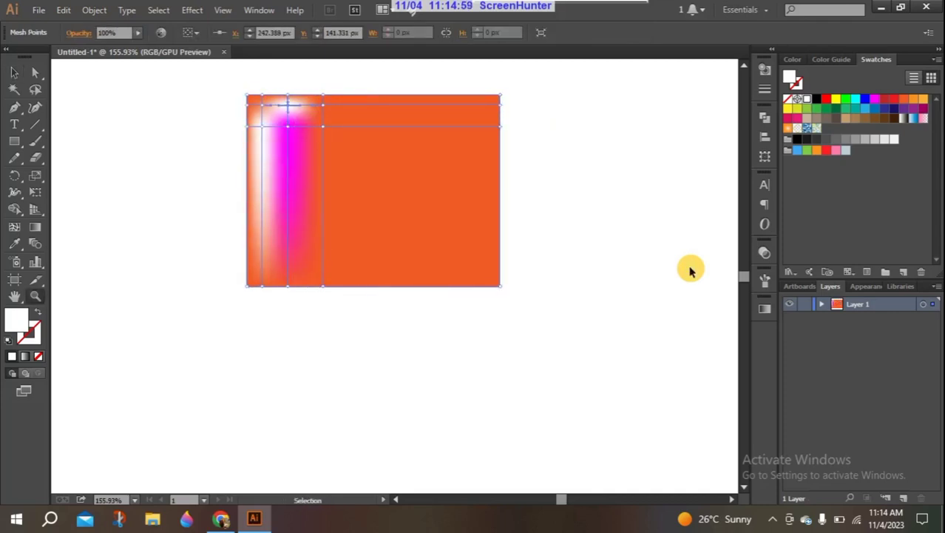
pyautogui.hotkey('ctrl', 'z')
pyautogui.hotkey('ctrl', 'z')
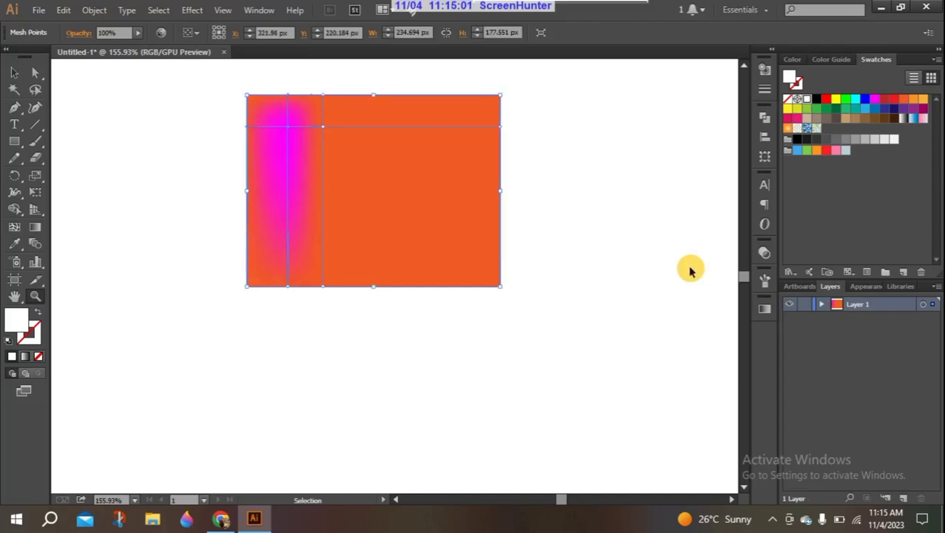
pyautogui.hotkey('ctrl', 'z')
pyautogui.hotkey('ctrl', 'z')
pyautogui.hotkey('ctrl', 'z')
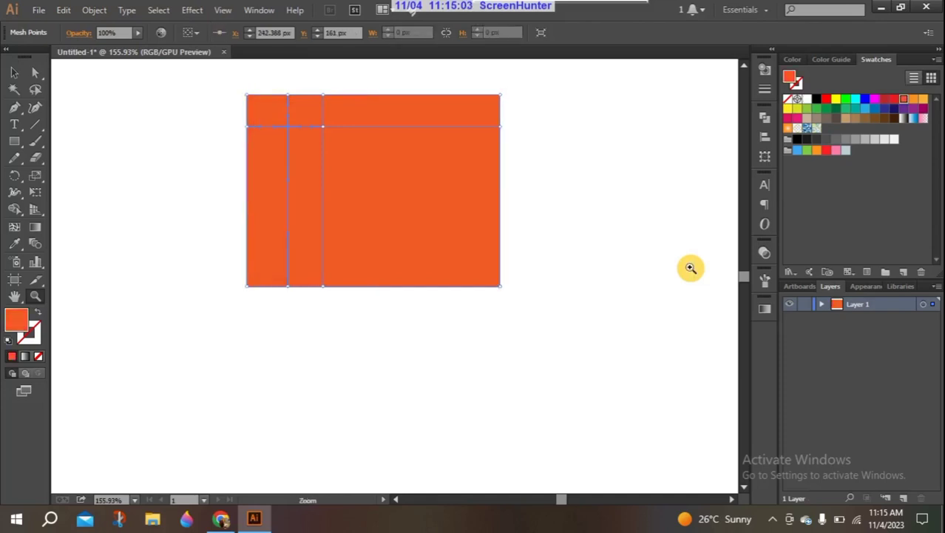
pyautogui.hotkey('ctrl', 'z')
pyautogui.hotkey('ctrl', 'z')
pyautogui.hotkey('ctrl', 'z')
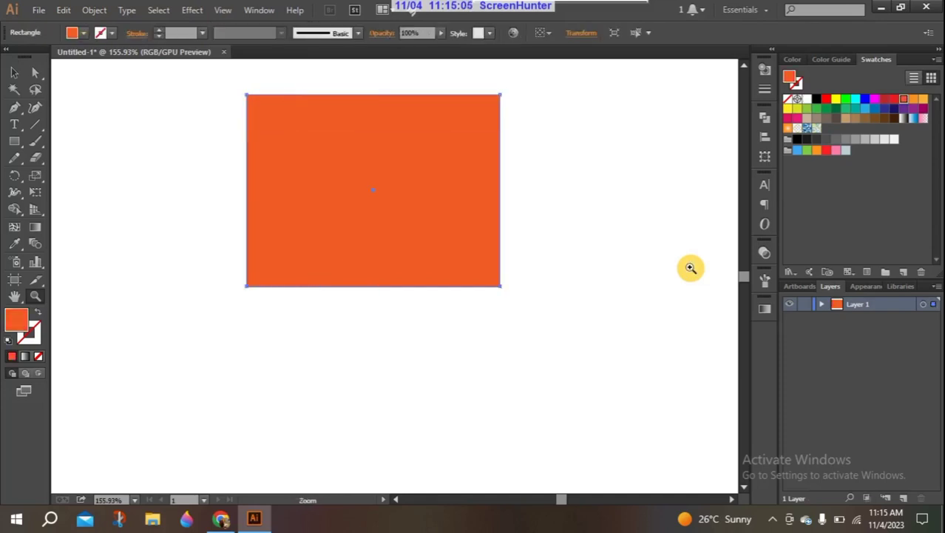
pyautogui.click(14, 228)
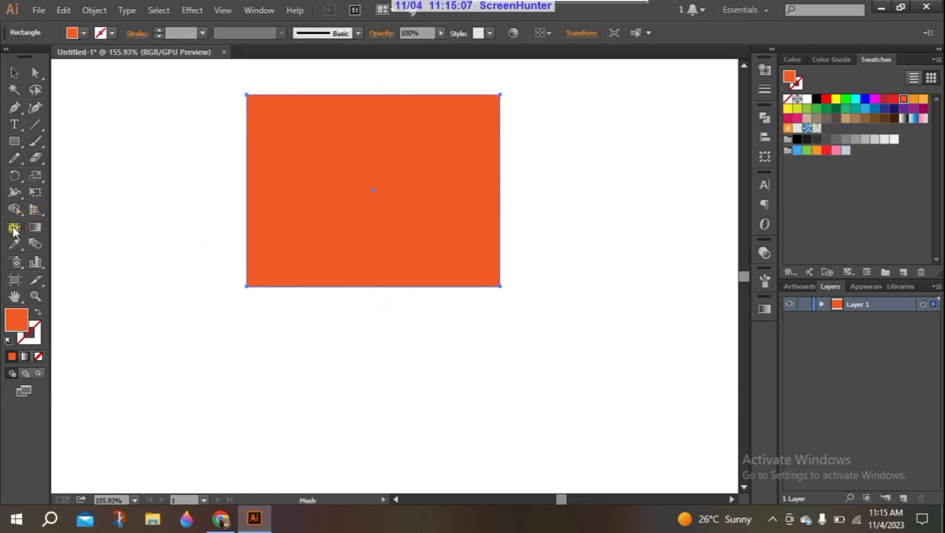
pyautogui.click(290, 125)
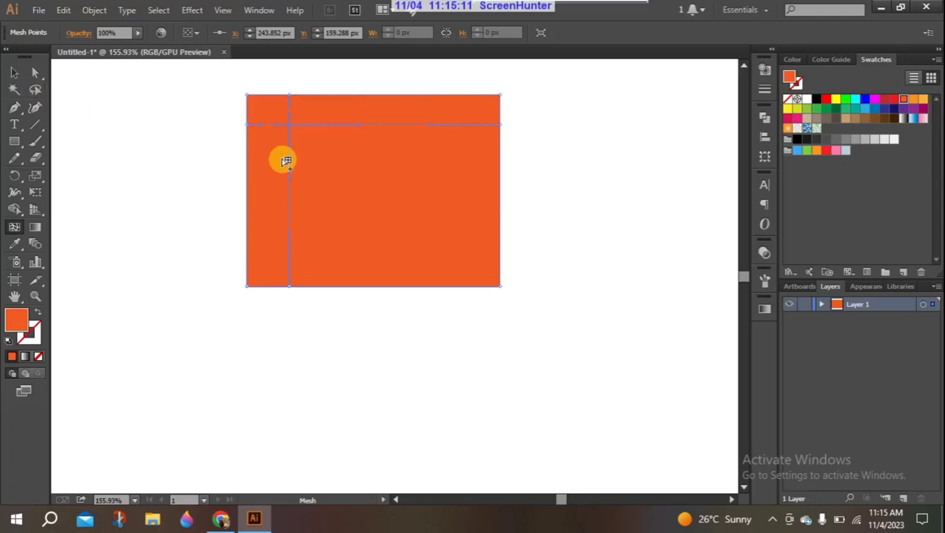
# Step: Add two mesh lines, delete a stray point, and colour the left-line mesh point pink
pyautogui.click(302, 125)
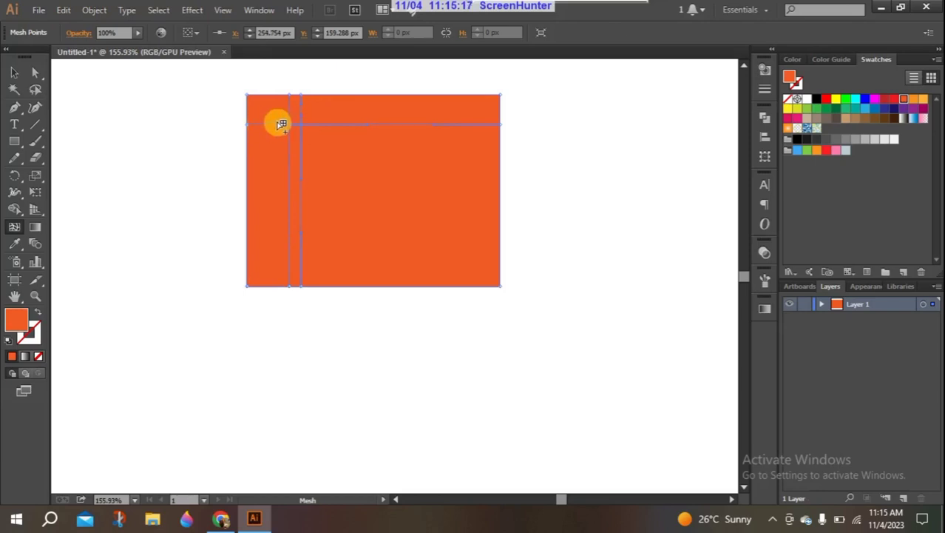
pyautogui.click(276, 123)
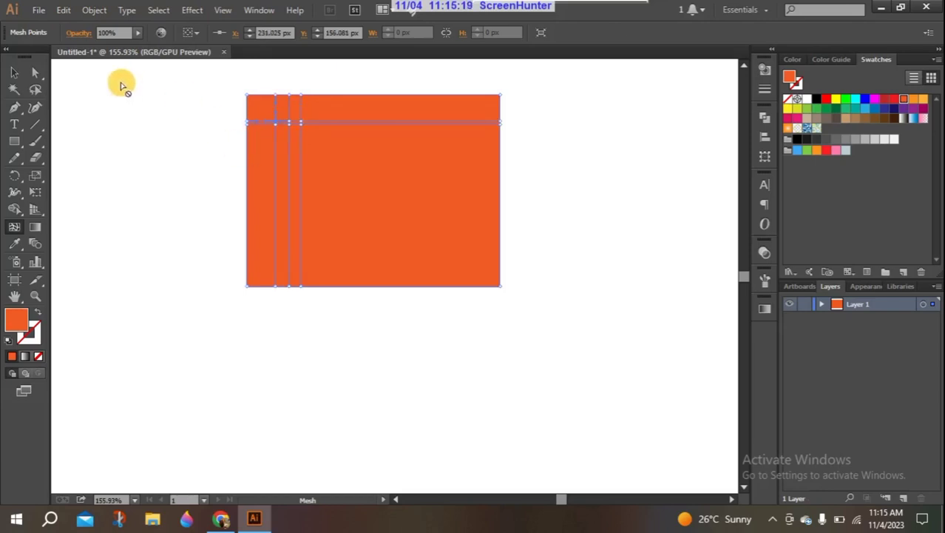
pyautogui.press('Delete')
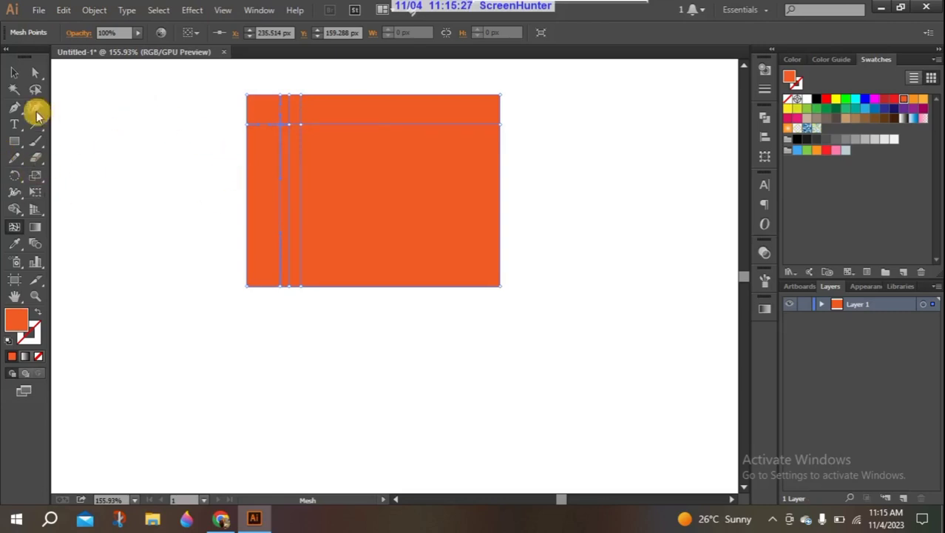
pyautogui.click(37, 76)
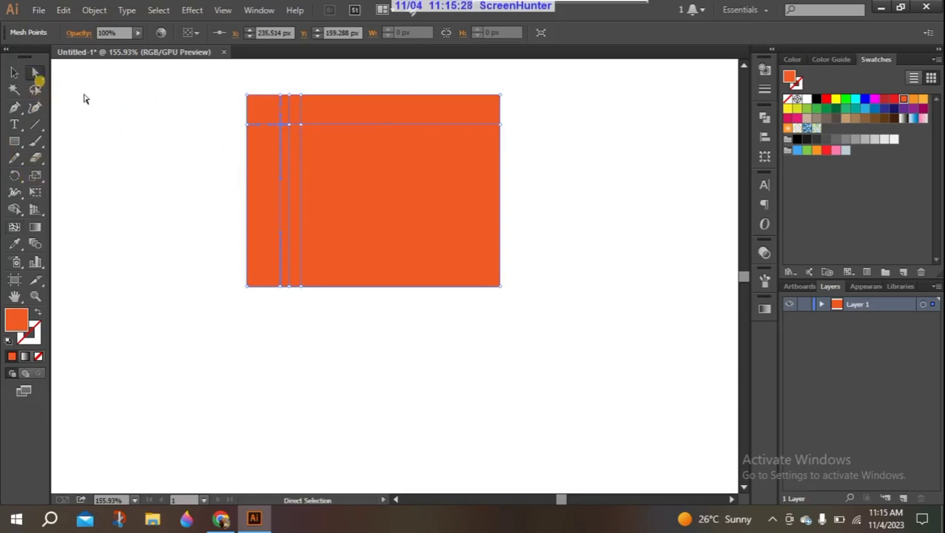
pyautogui.click(289, 126)
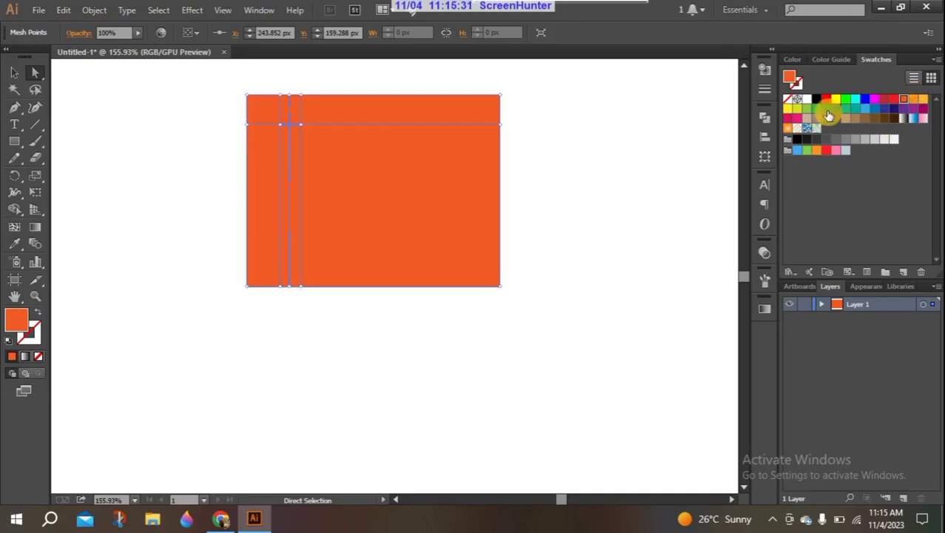
pyautogui.click(796, 119)
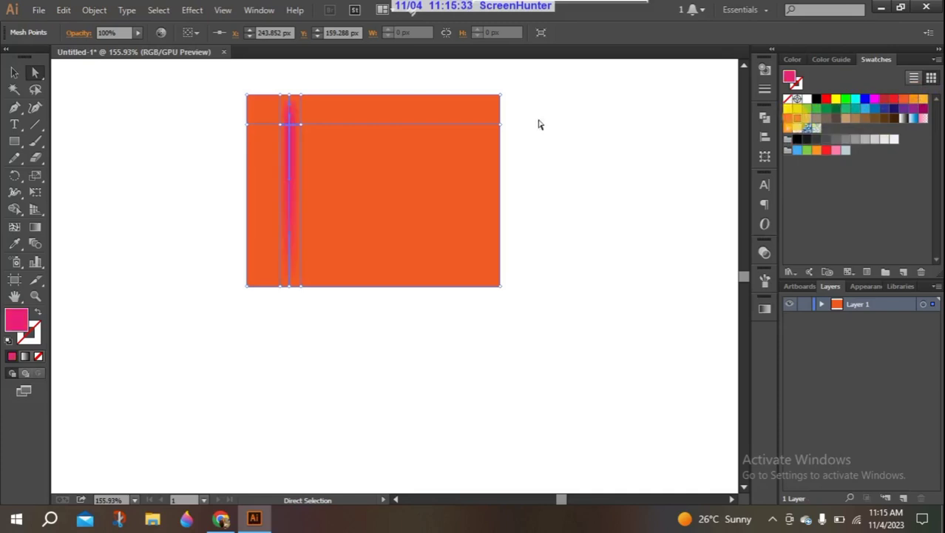
pyautogui.click(185, 175)
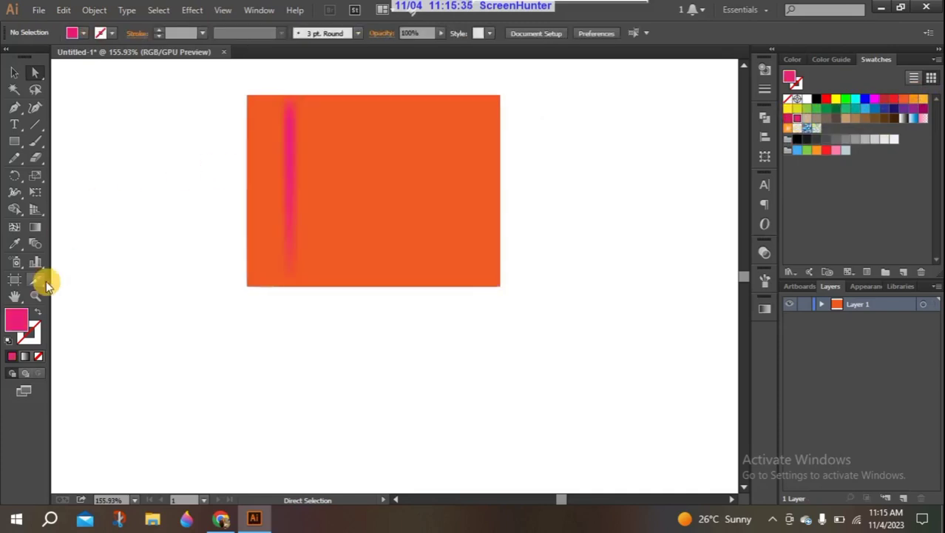
# Step: Undo an accidental mesh stretch and move the rectangle down and left
pyautogui.moveTo(369, 196); pyautogui.dragTo(364, 321)
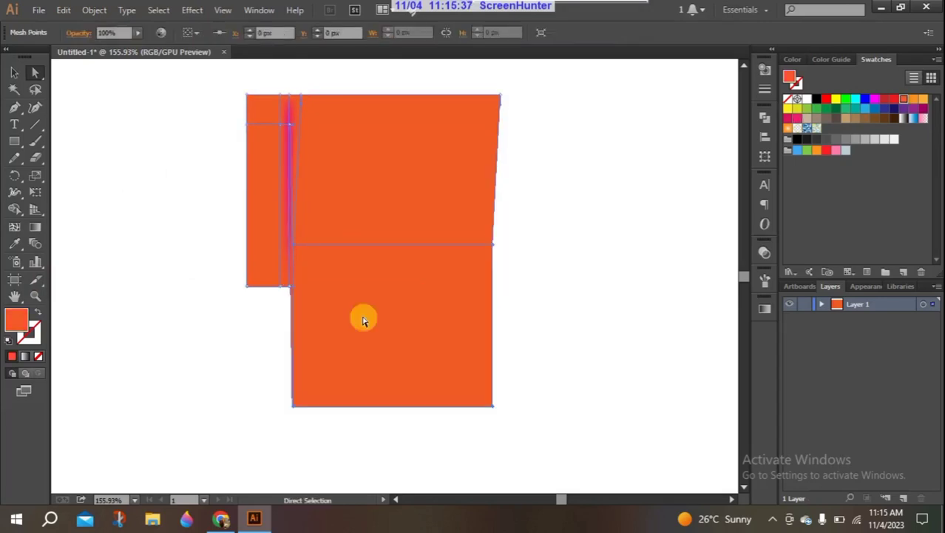
pyautogui.hotkey('ctrl', 'z')
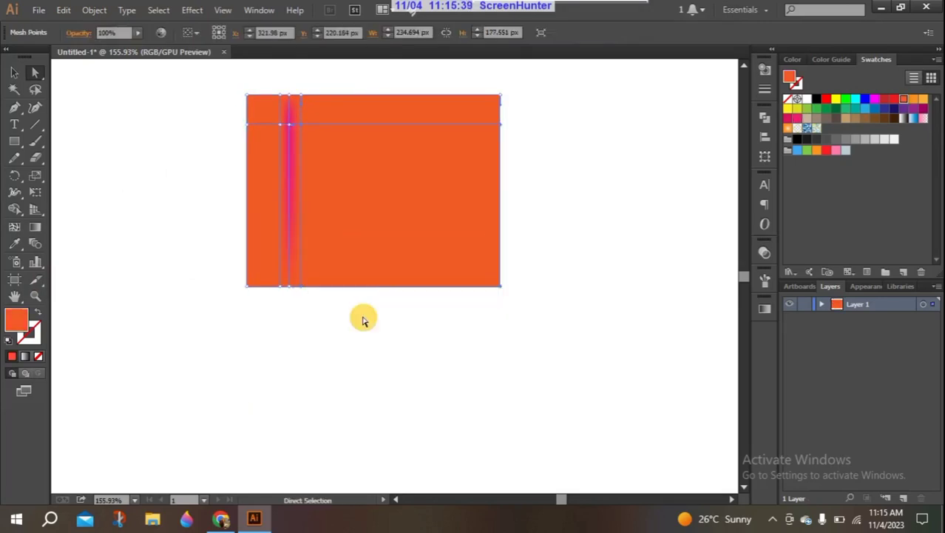
pyautogui.click(14, 72)
pyautogui.moveTo(385, 201); pyautogui.dragTo(316, 305)
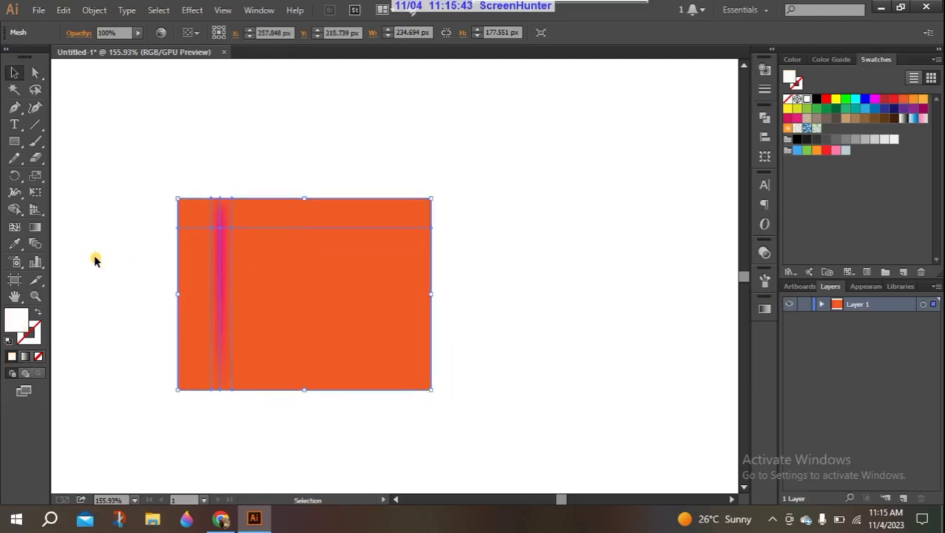
# Step: Zoom in on the mesh rectangle and move it down and left
pyautogui.click(94, 259)
pyautogui.click(35, 296)
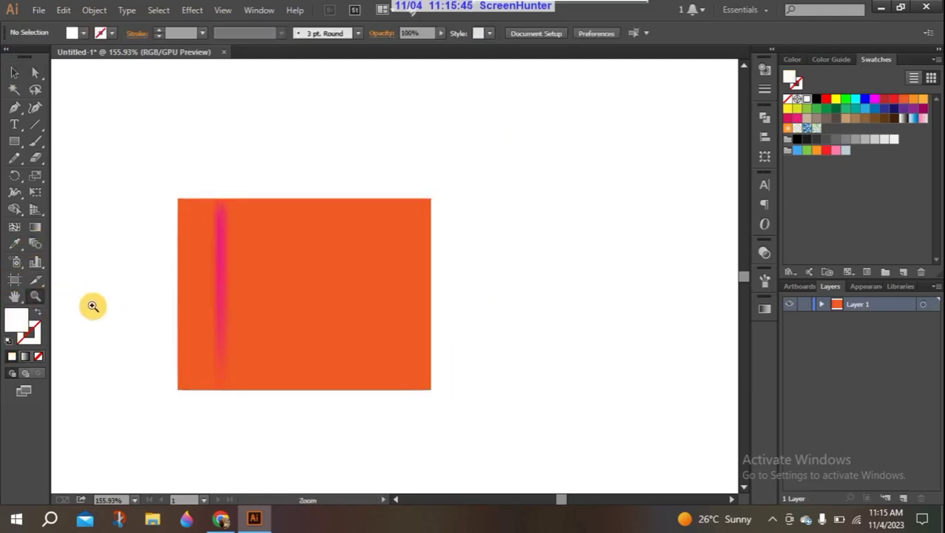
pyautogui.click(92, 306)
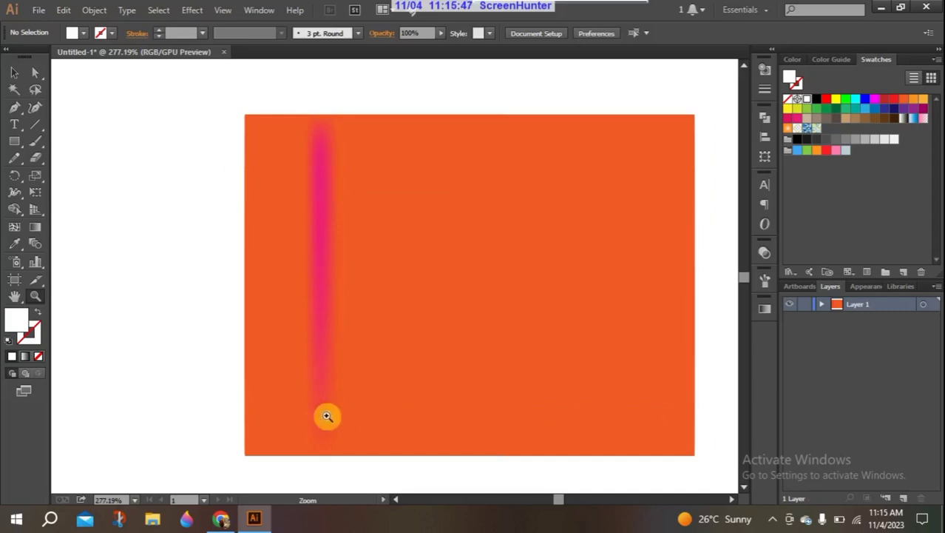
pyautogui.click(14, 71)
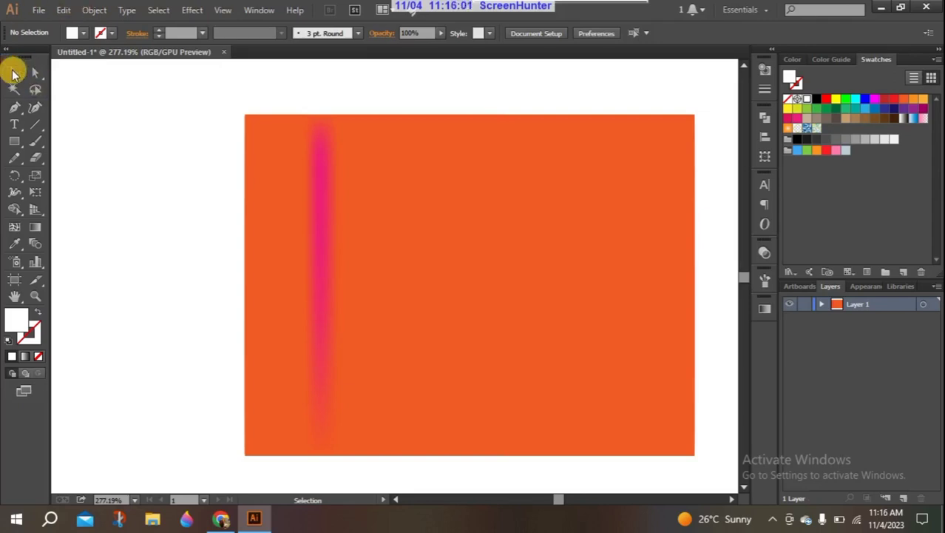
pyautogui.click(356, 240)
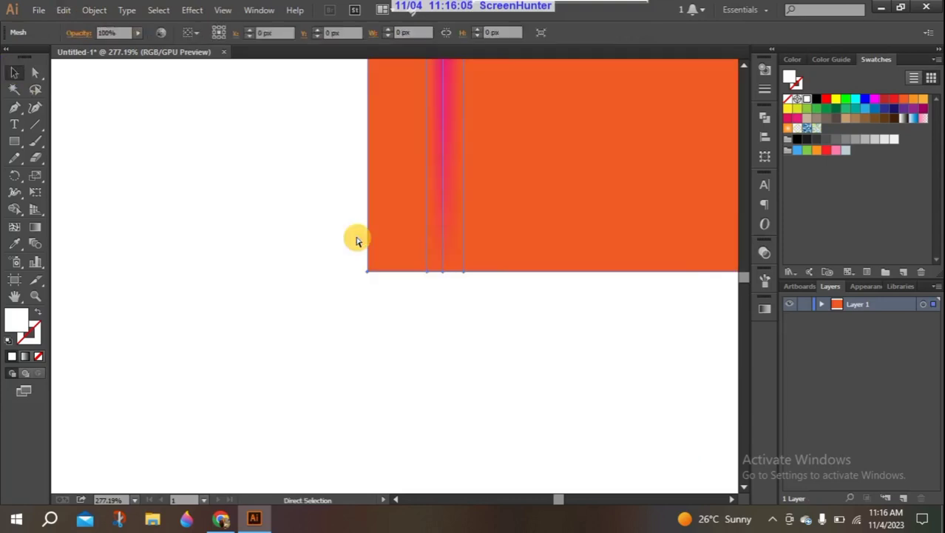
pyautogui.moveTo(597, 163); pyautogui.dragTo(406, 319)
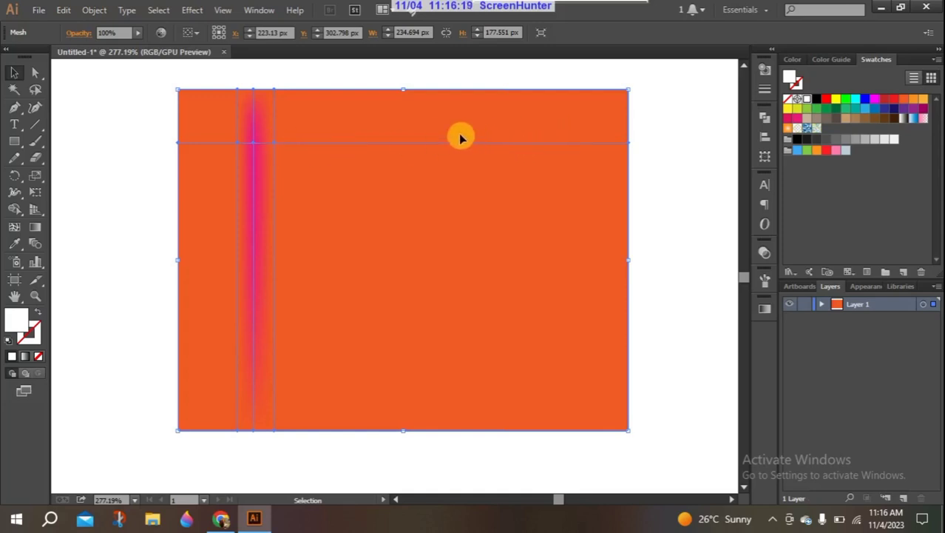
# Step: Try blue and teal on the point beside the streak, then undo the teal and pink colours
pyautogui.click(272, 142)
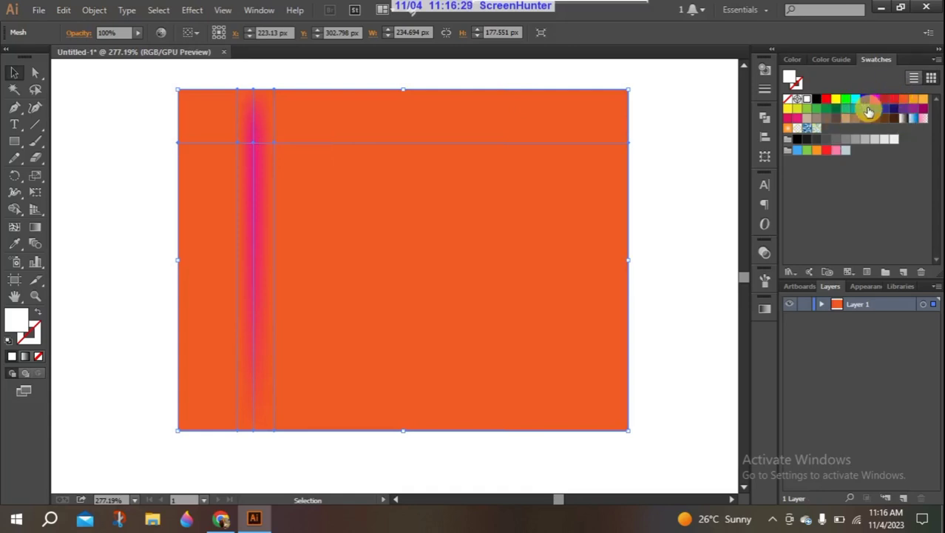
pyautogui.click(867, 110)
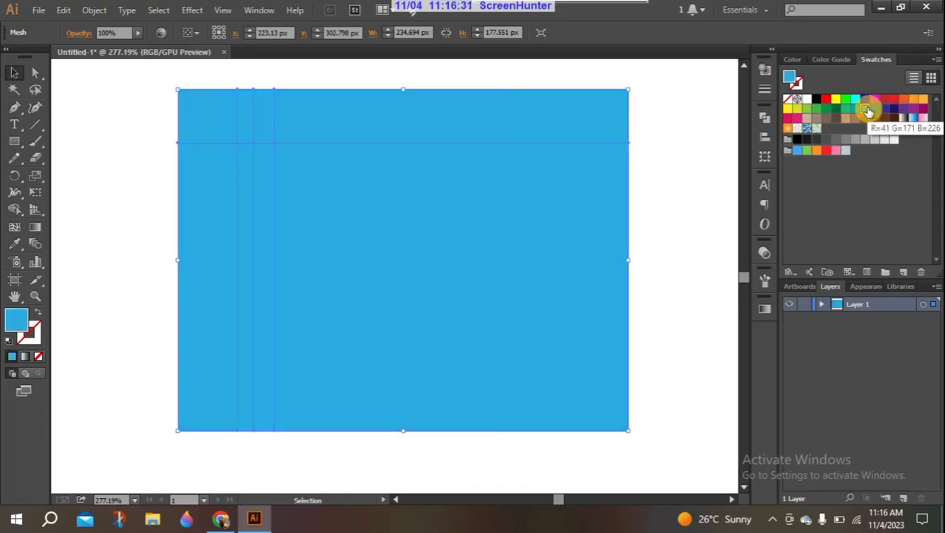
pyautogui.hotkey('ctrl', 'z')
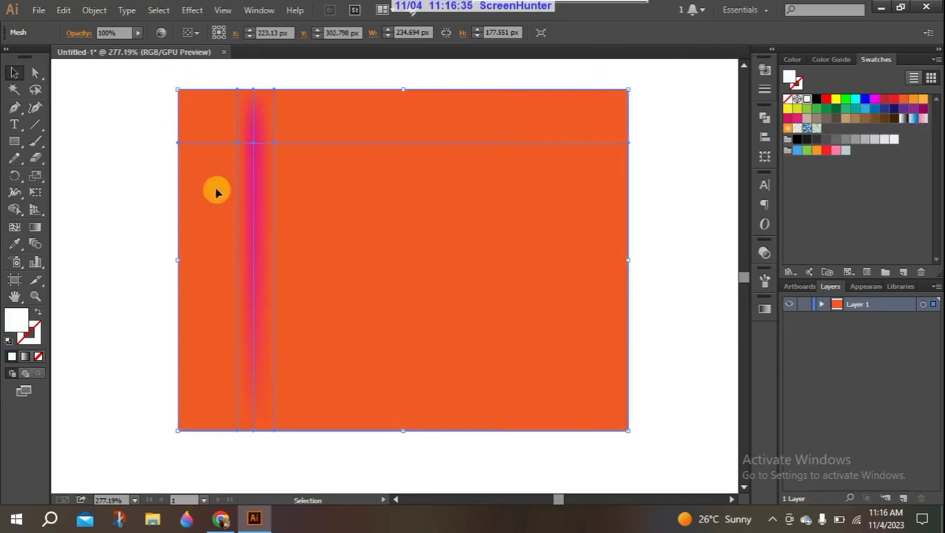
pyautogui.click(34, 72)
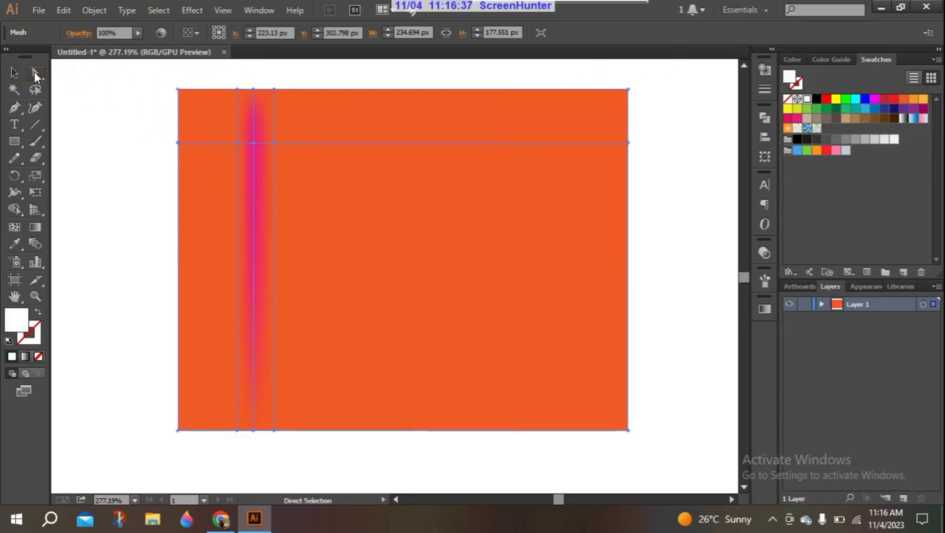
pyautogui.click(274, 142)
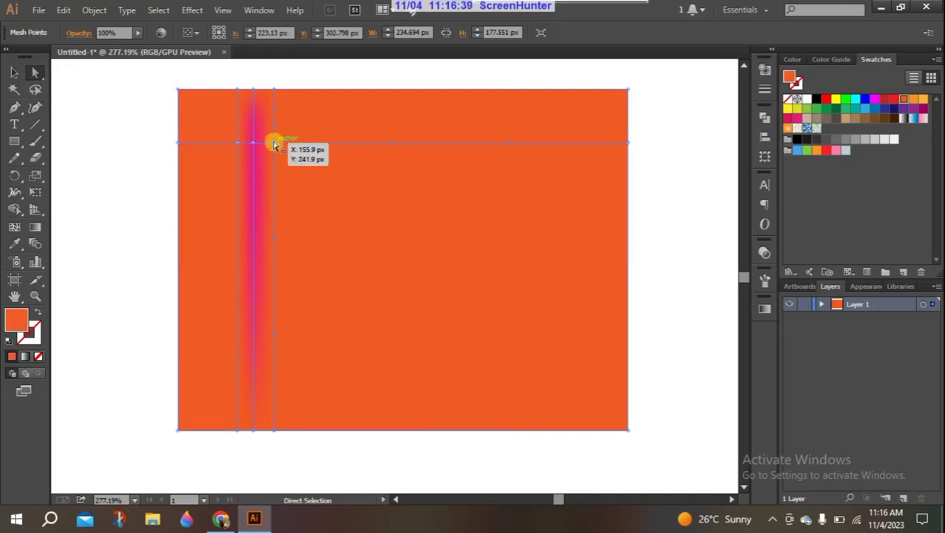
pyautogui.click(856, 111)
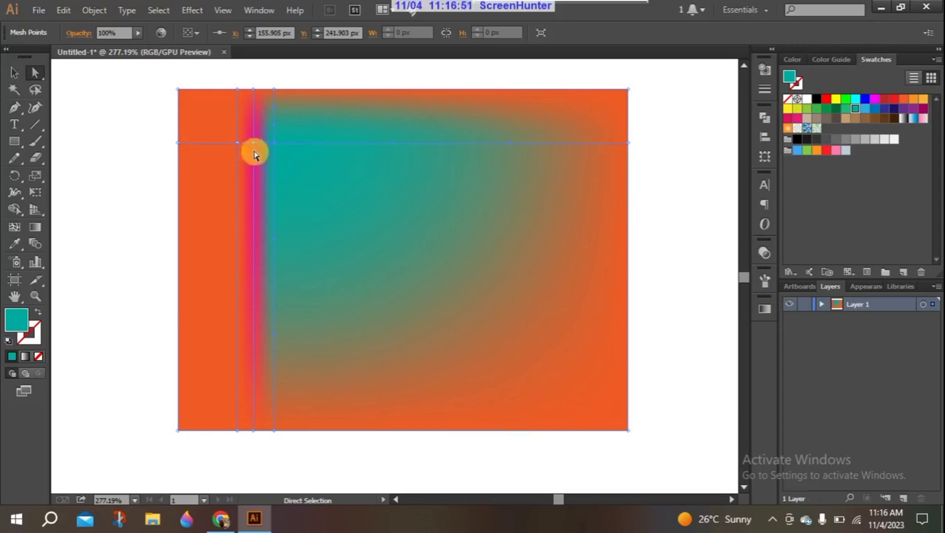
pyautogui.click(116, 175)
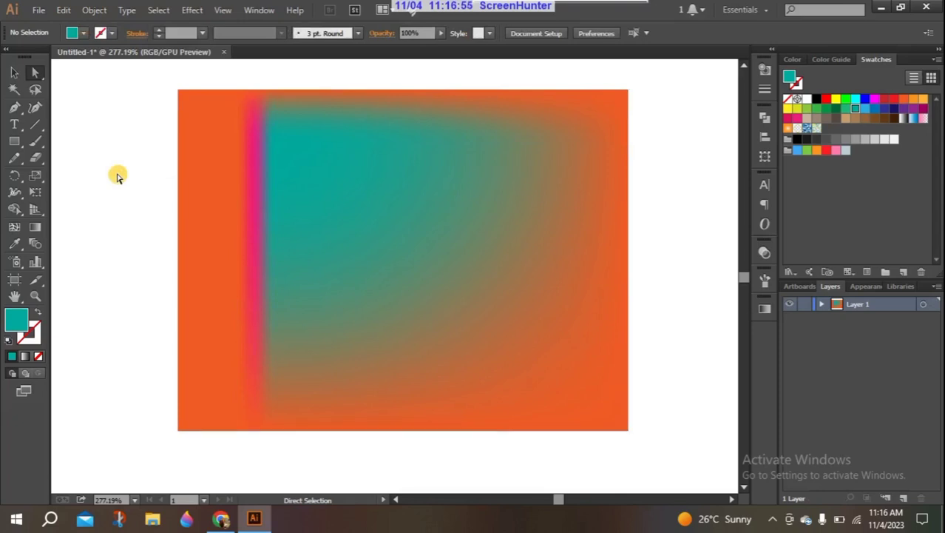
pyautogui.hotkey('ctrl', 'z')
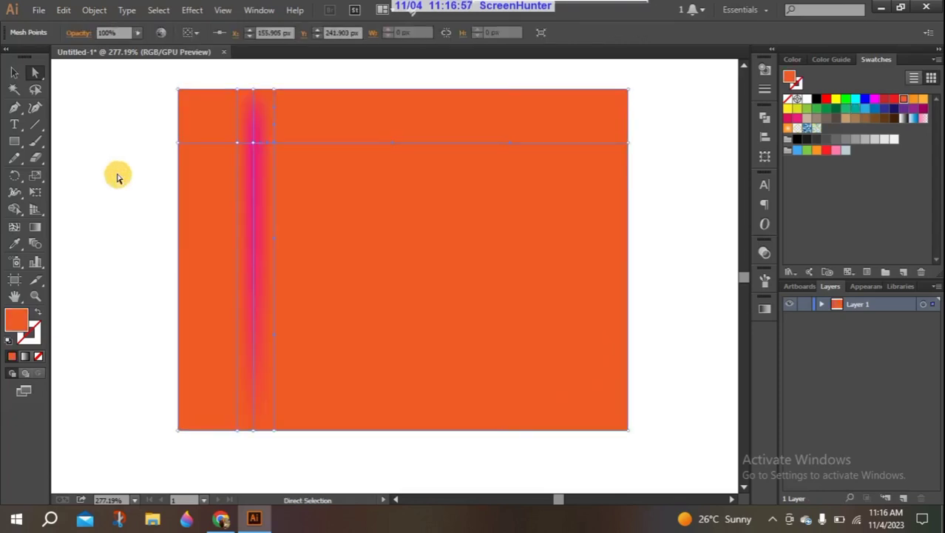
pyautogui.hotkey('ctrl', 'z')
pyautogui.hotkey('ctrl', 'z')
pyautogui.hotkey('ctrl', 'z')
pyautogui.hotkey('ctrl', 'z')
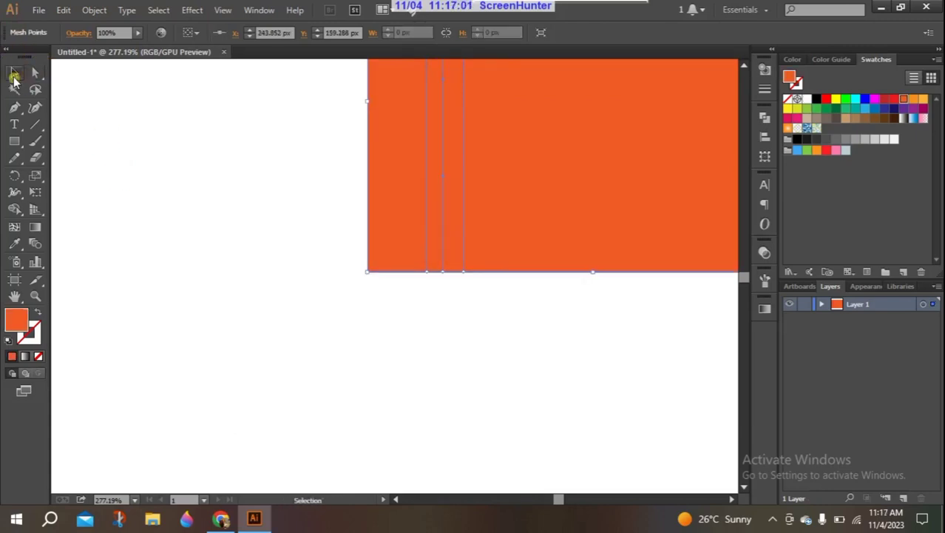
# Step: Delete the orange mesh rectangle, draw a new rectangle, and add an upper-left mesh point
pyautogui.moveTo(546, 106); pyautogui.dragTo(337, 266)
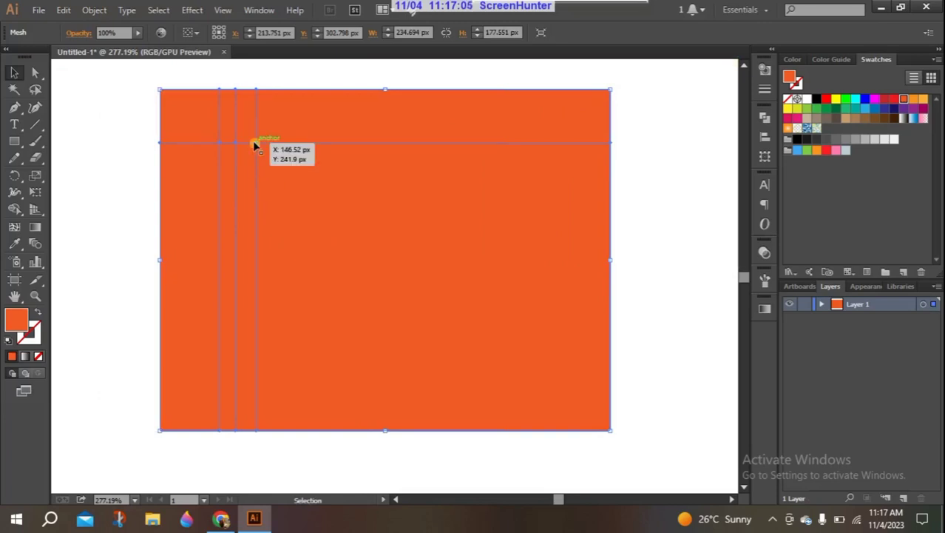
pyautogui.press('Delete')
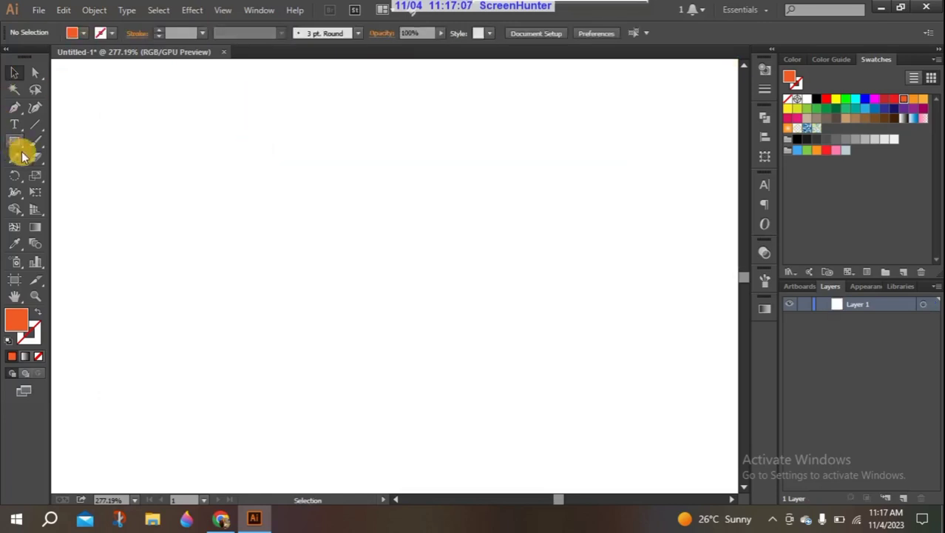
pyautogui.click(14, 140)
pyautogui.moveTo(176, 156)
pyautogui.mouseDown()
pyautogui.moveTo(349, 310)
pyautogui.moveTo(419, 351)
pyautogui.mouseUp()
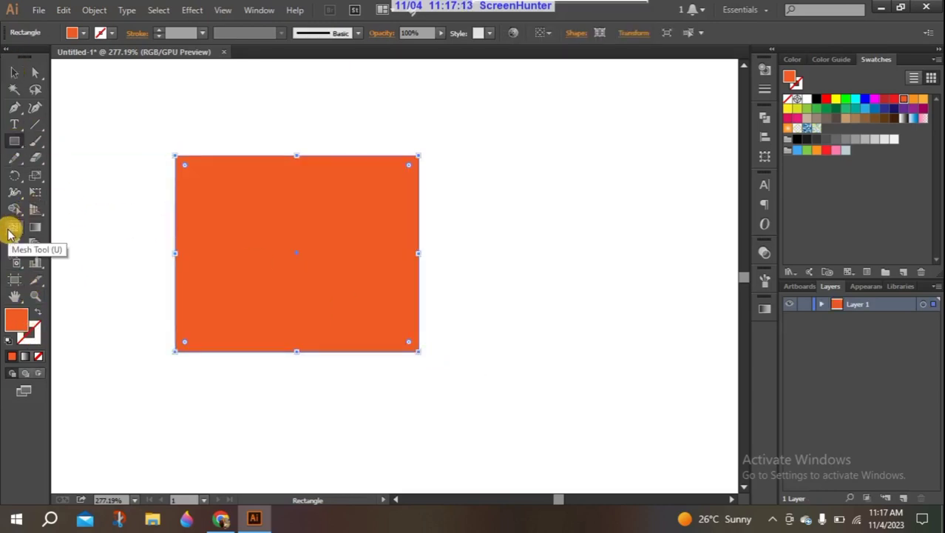
pyautogui.click(12, 230)
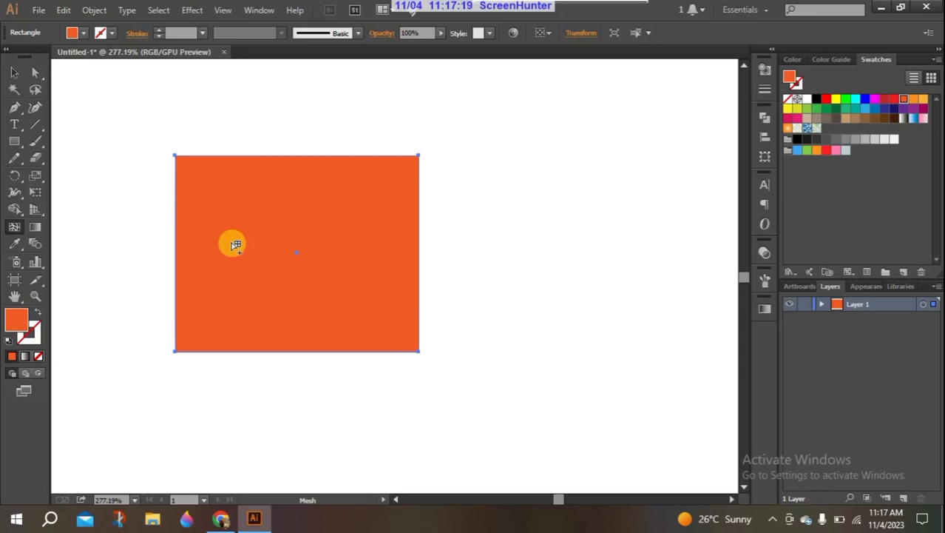
pyautogui.click(233, 251)
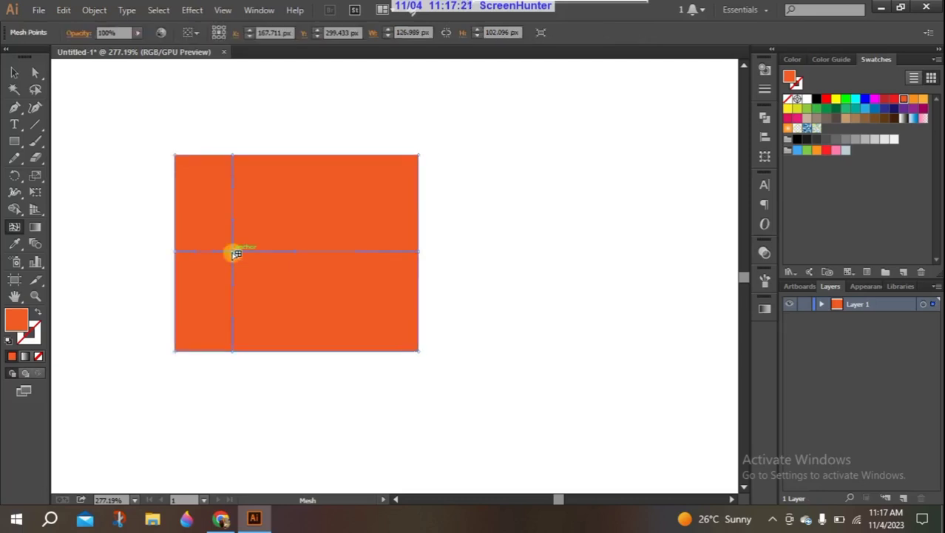
# Step: Test vertical mesh lines near the middle, then undo back to a plain rectangle
pyautogui.click(344, 251)
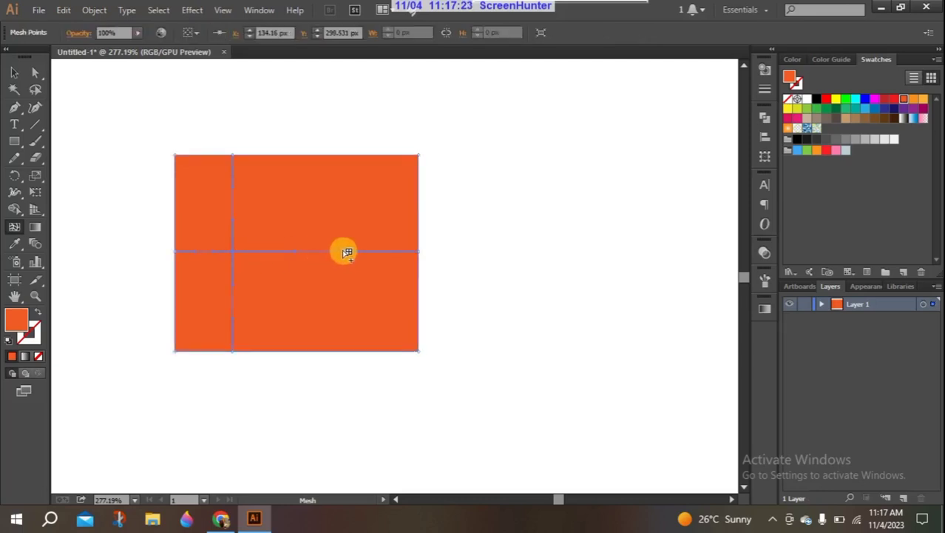
pyautogui.click(215, 285)
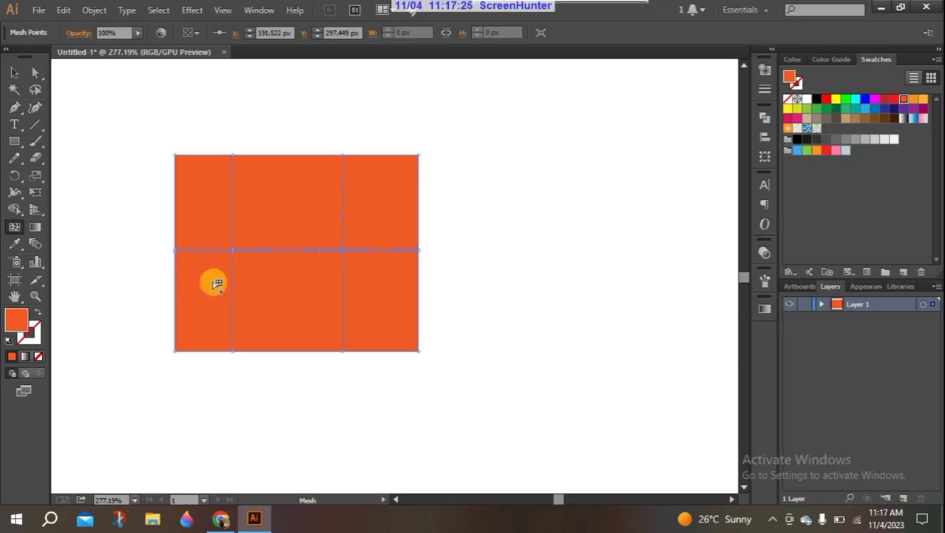
pyautogui.hotkey('ctrl', 'z')
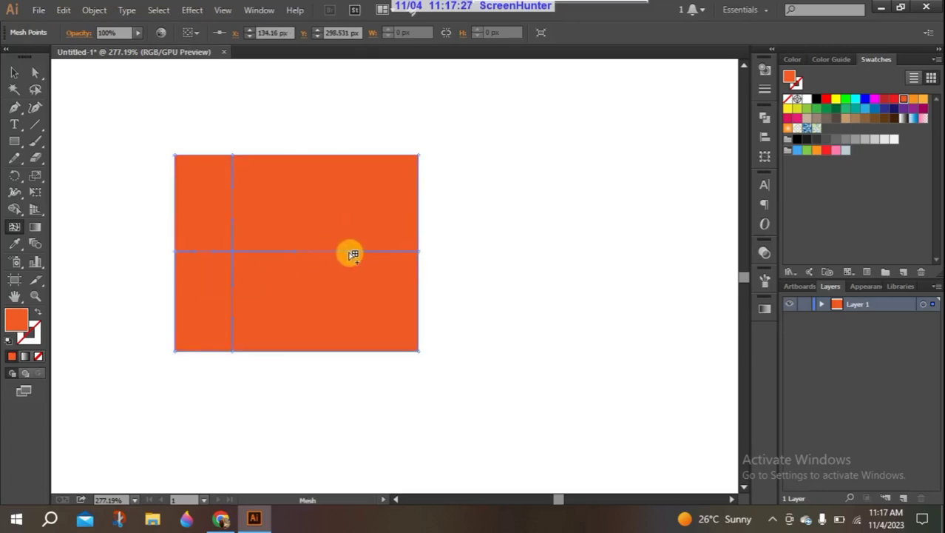
pyautogui.click(348, 252)
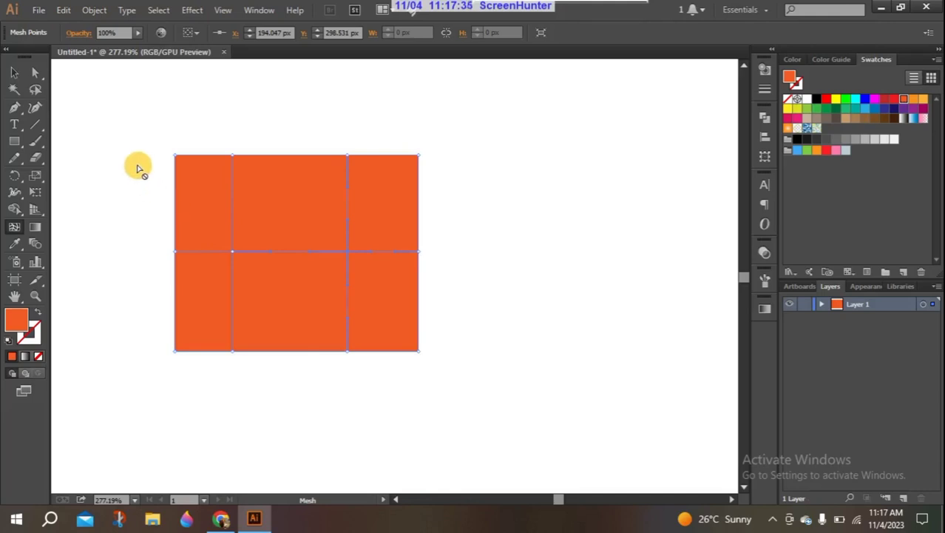
pyautogui.hotkey('ctrl', 'z')
pyautogui.hotkey('ctrl', 'z')
pyautogui.press('z')
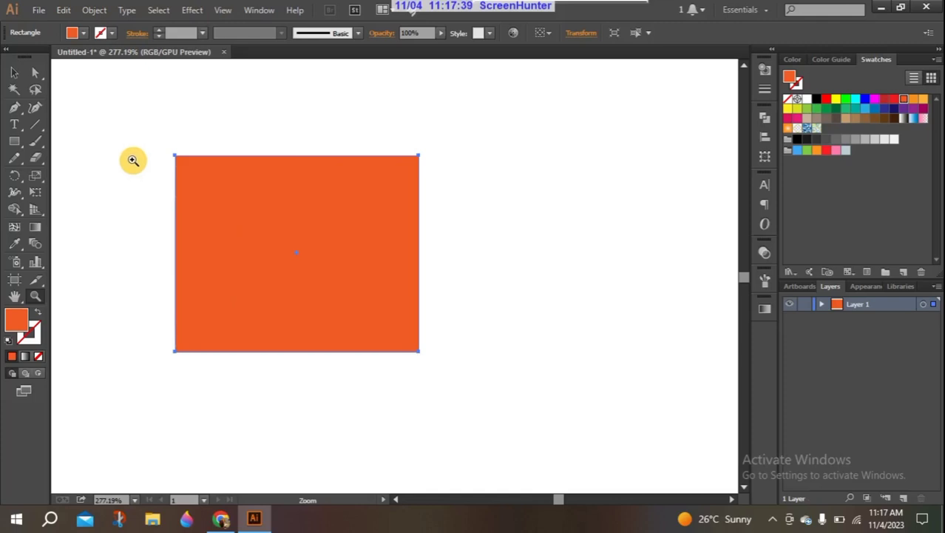
# Step: Marquee-select the plain rectangle and delete it, leaving the artboard empty
pyautogui.click(14, 72)
pyautogui.moveTo(117, 124); pyautogui.dragTo(432, 381)
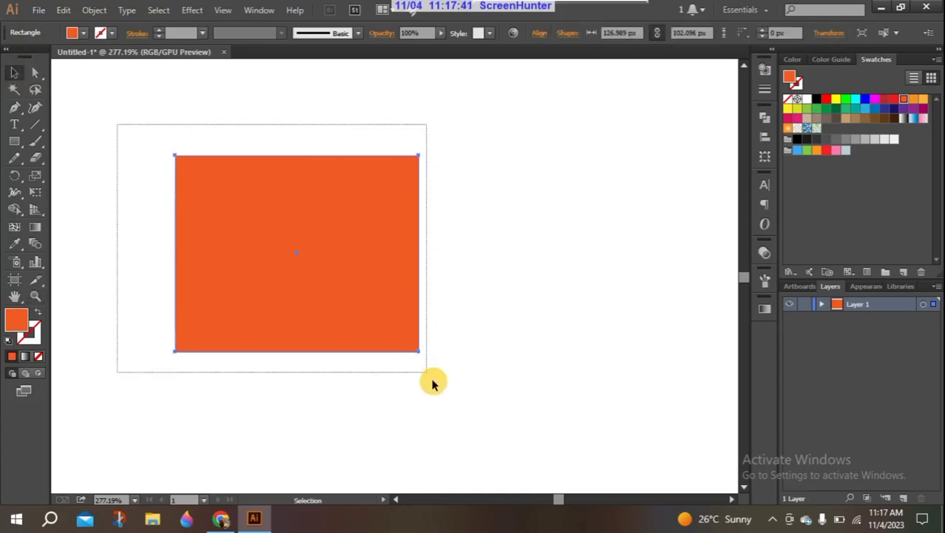
pyautogui.click(432, 382)
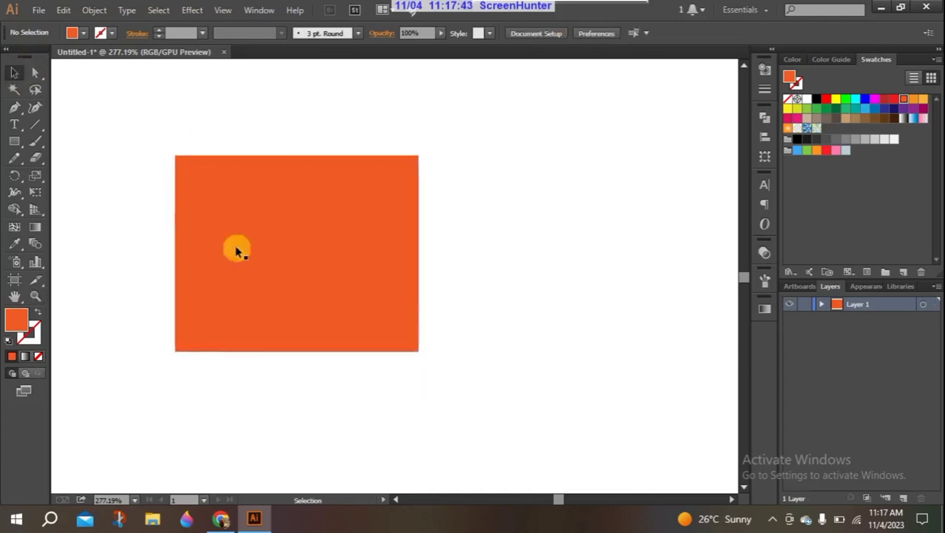
pyautogui.moveTo(163, 122)
pyautogui.mouseDown()
pyautogui.moveTo(444, 354)
pyautogui.moveTo(460, 354)
pyautogui.mouseUp()
pyautogui.press('Delete')
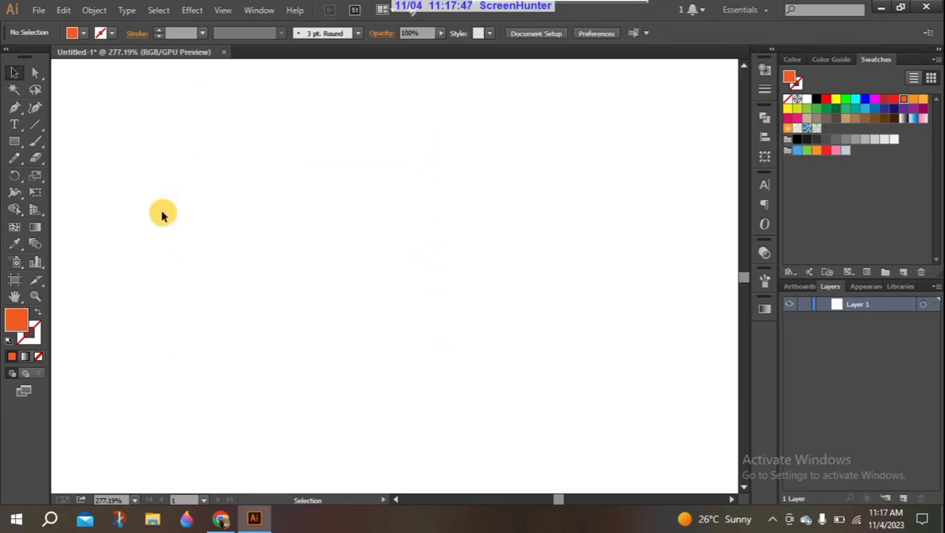
# Step: Draw an orange circle 115.444 px across and move it up and left
pyautogui.moveTo(14, 140)
pyautogui.mouseDown()
pyautogui.moveTo(106, 196)
pyautogui.moveTo(93, 175)
pyautogui.mouseUp()
pyautogui.click(248, 214)
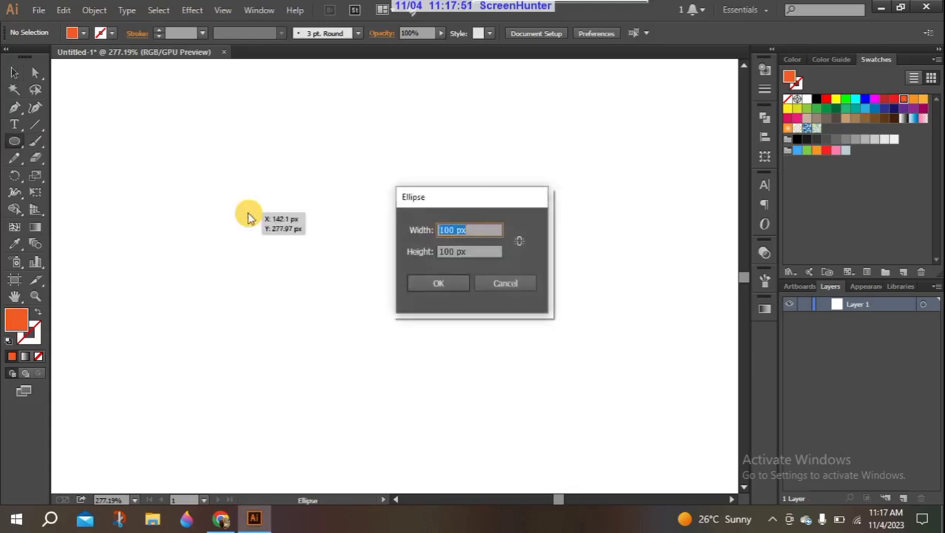
pyautogui.click(521, 283)
pyautogui.moveTo(271, 219)
pyautogui.mouseDown()
pyautogui.moveTo(418, 367)
pyautogui.moveTo(489, 423)
pyautogui.moveTo(491, 441)
pyautogui.mouseUp()
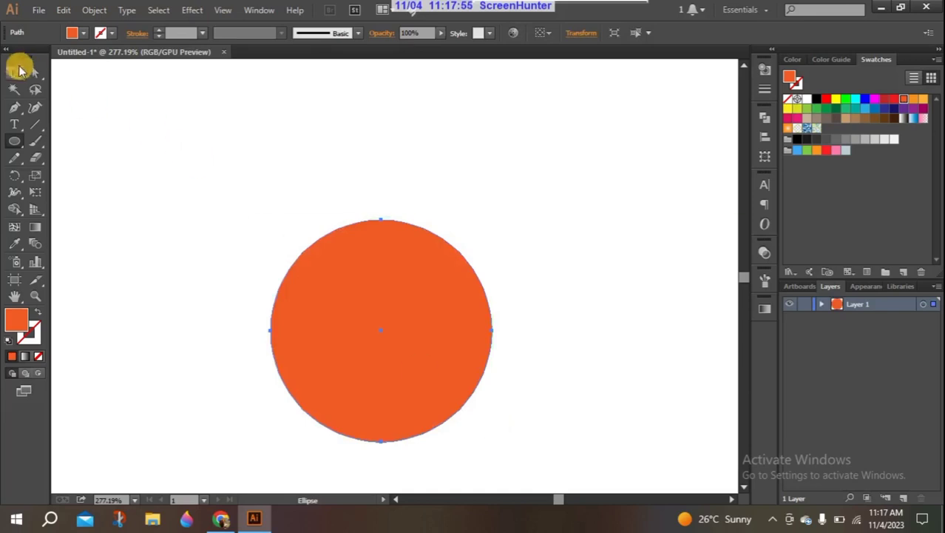
pyautogui.click(16, 71)
pyautogui.moveTo(350, 343); pyautogui.dragTo(311, 261)
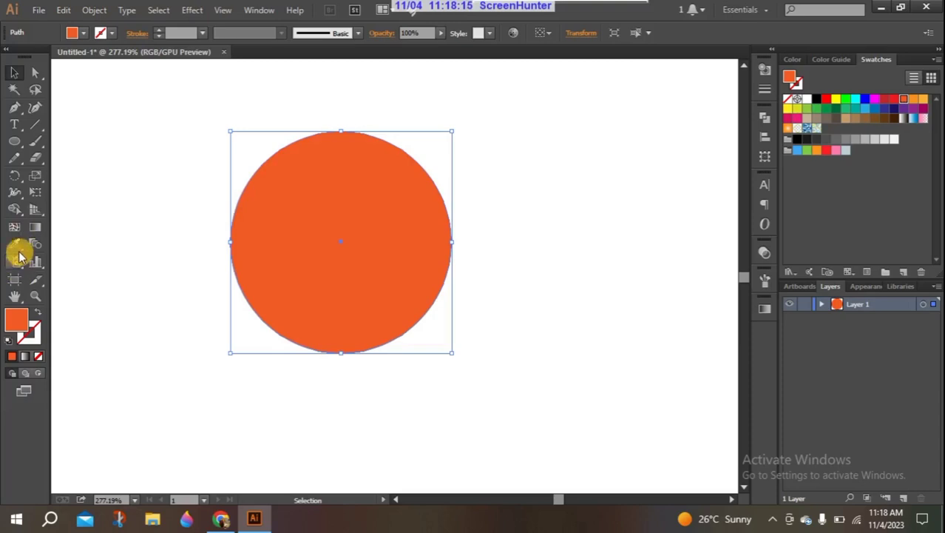
# Step: Add a vertical mesh line through the circle, bend it, then undo the mesh edits
pyautogui.click(14, 225)
pyautogui.click(338, 131)
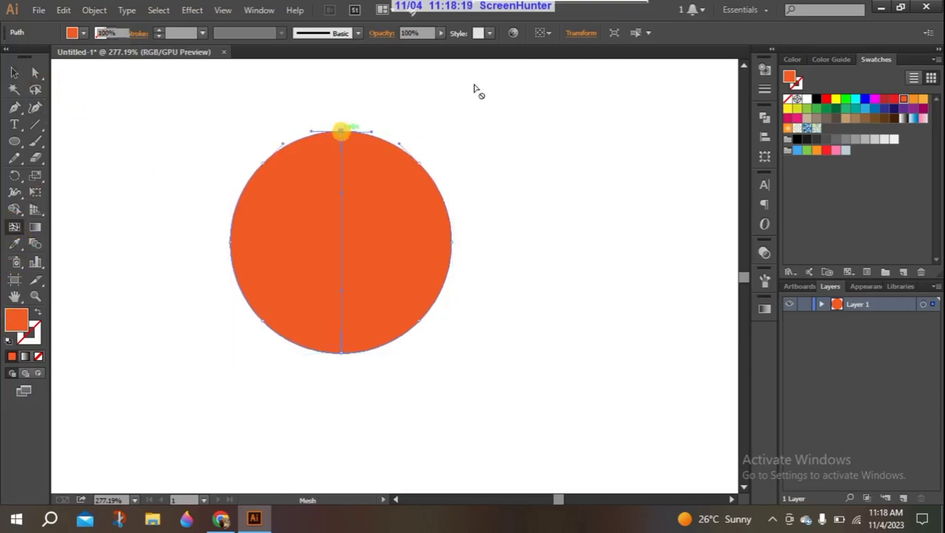
pyautogui.click(339, 130)
pyautogui.moveTo(346, 207)
pyautogui.mouseDown()
pyautogui.moveTo(424, 210)
pyautogui.moveTo(258, 264)
pyautogui.mouseUp()
pyautogui.hotkey('ctrl', 'z')
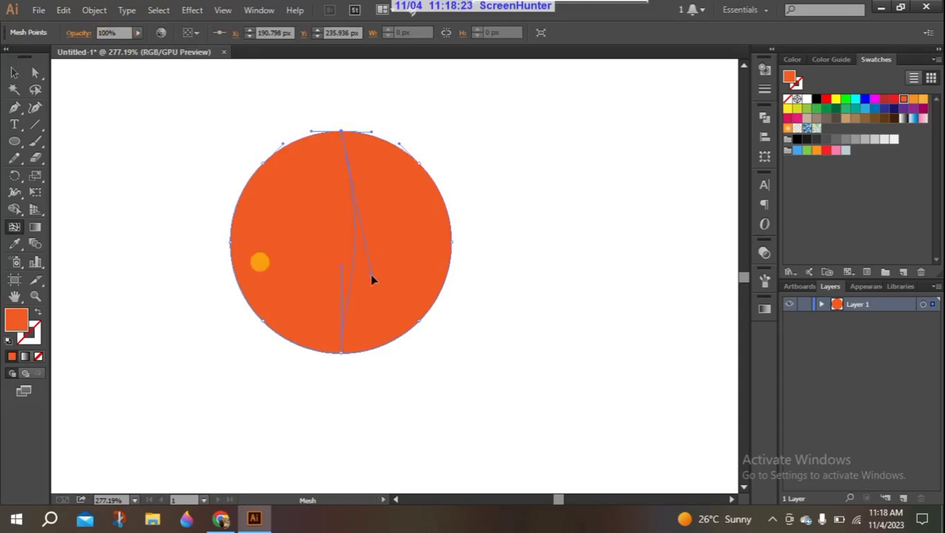
pyautogui.hotkey('ctrl', 'z')
pyautogui.hotkey('ctrl', 'z')
pyautogui.hotkey('ctrl', 'z')
pyautogui.hotkey('ctrl', 'z')
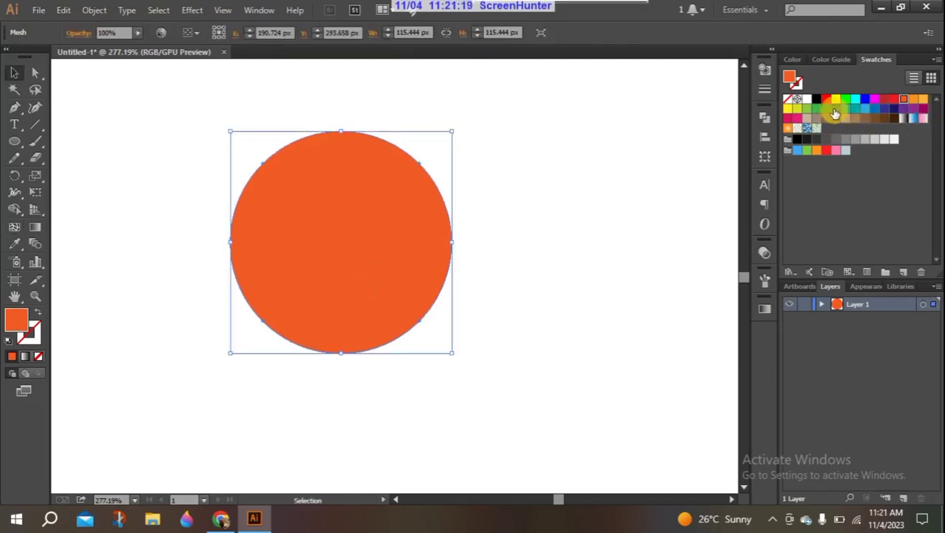
# Step: Fill the circle green and add mesh points near its upper left and upper right
pyautogui.click(835, 110)
pyautogui.click(825, 111)
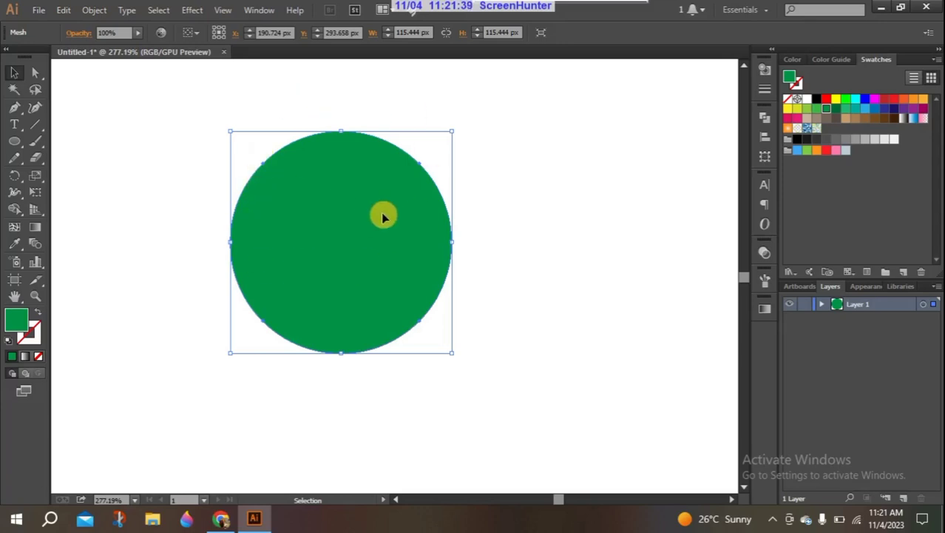
pyautogui.click(14, 229)
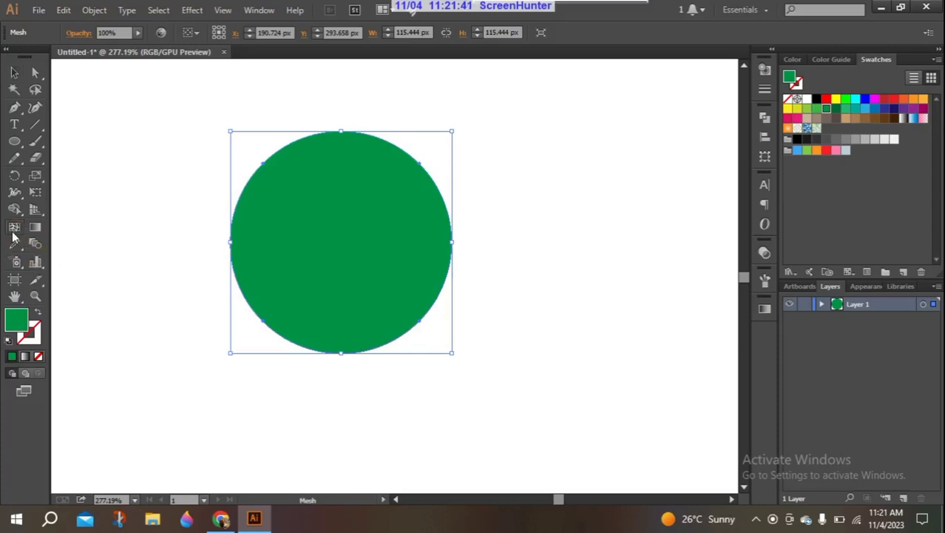
pyautogui.click(283, 169)
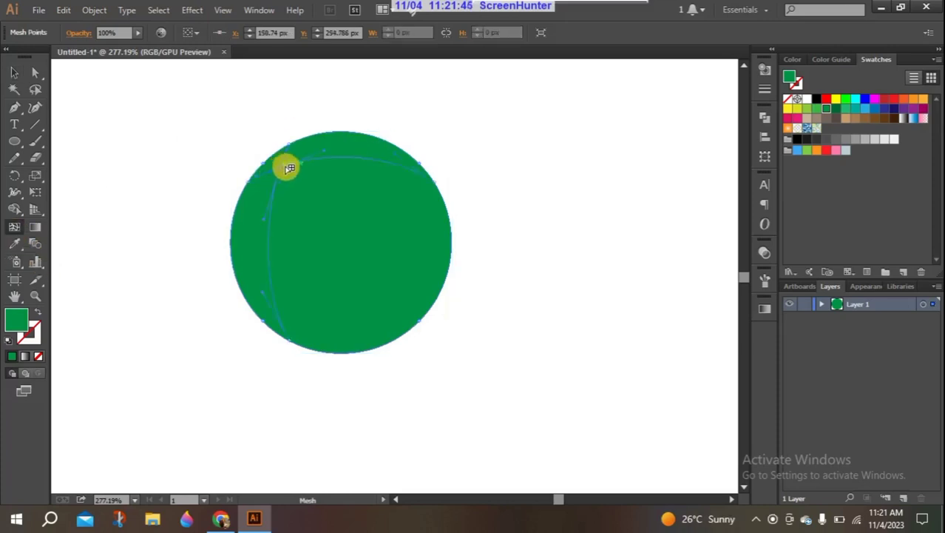
pyautogui.click(401, 164)
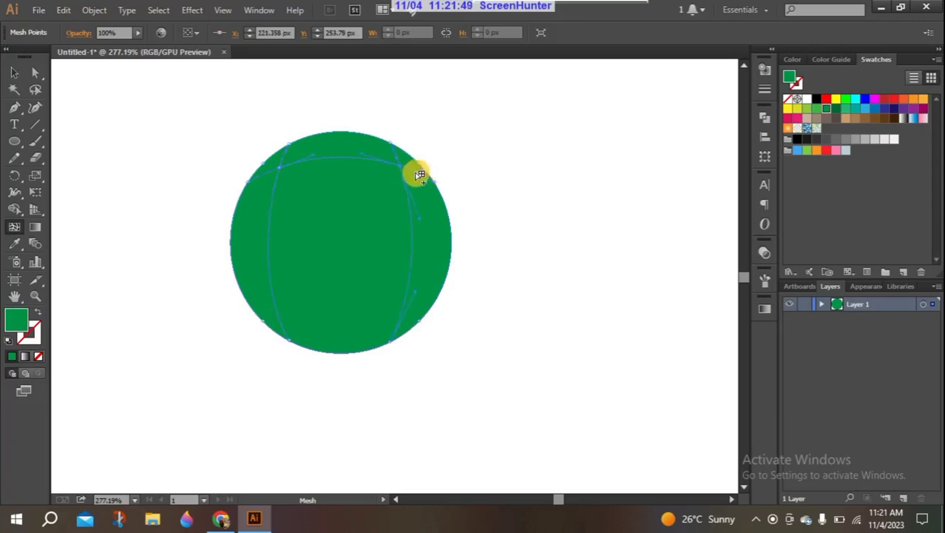
pyautogui.click(420, 174)
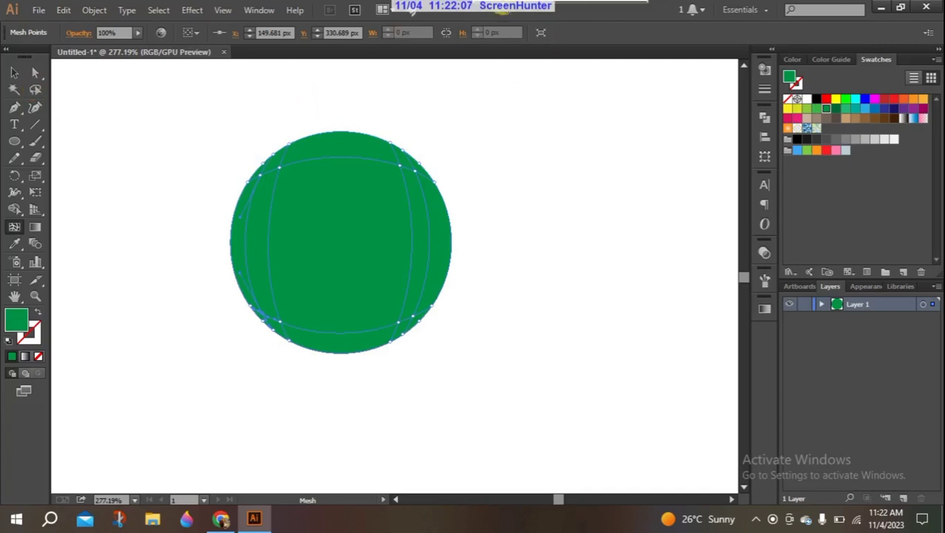
# Step: Lasso-select mesh points along the circle's top edge, then pick a single mesh point
pyautogui.click(35, 89)
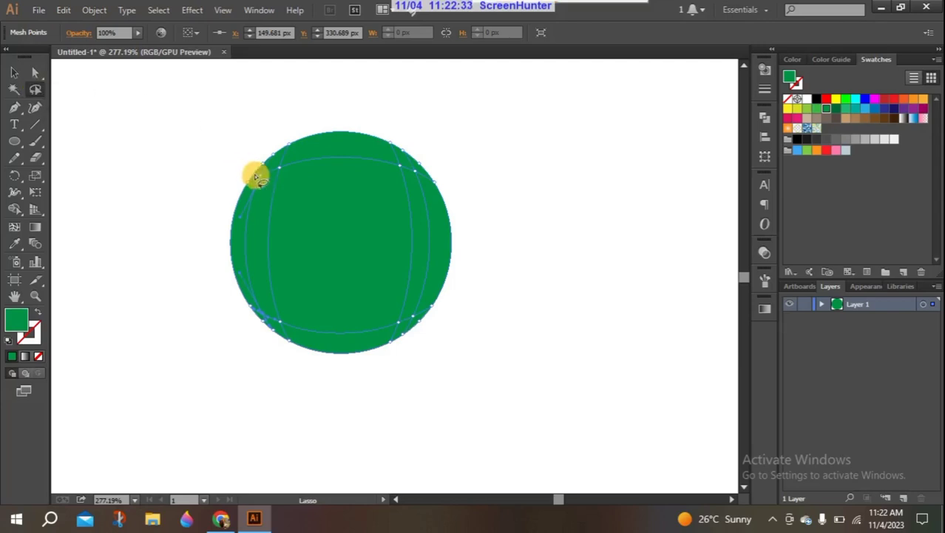
pyautogui.moveTo(257, 174)
pyautogui.mouseDown()
pyautogui.moveTo(375, 149)
pyautogui.moveTo(415, 168)
pyautogui.moveTo(430, 183)
pyautogui.moveTo(436, 232)
pyautogui.moveTo(426, 315)
pyautogui.moveTo(396, 332)
pyautogui.moveTo(327, 339)
pyautogui.moveTo(288, 335)
pyautogui.moveTo(251, 309)
pyautogui.moveTo(238, 256)
pyautogui.moveTo(259, 176)
pyautogui.mouseUp()
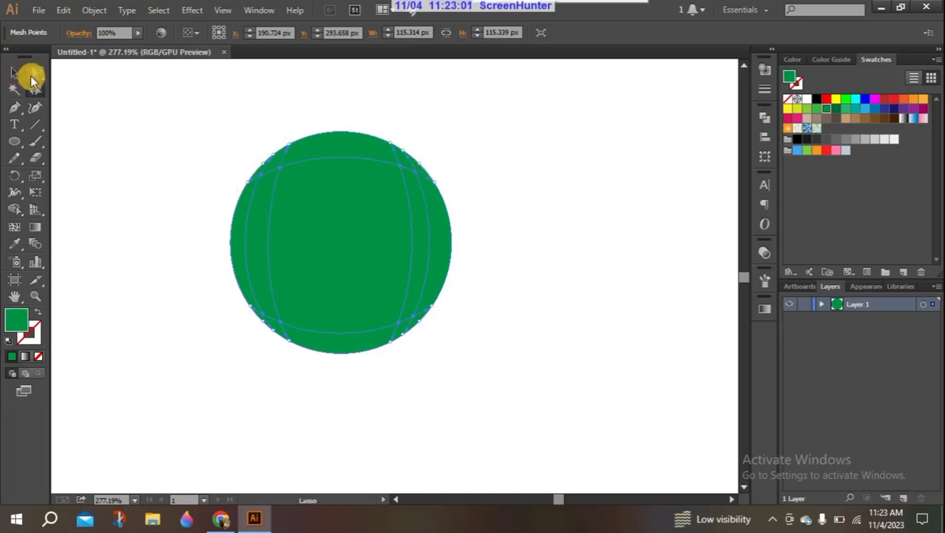
pyautogui.click(34, 74)
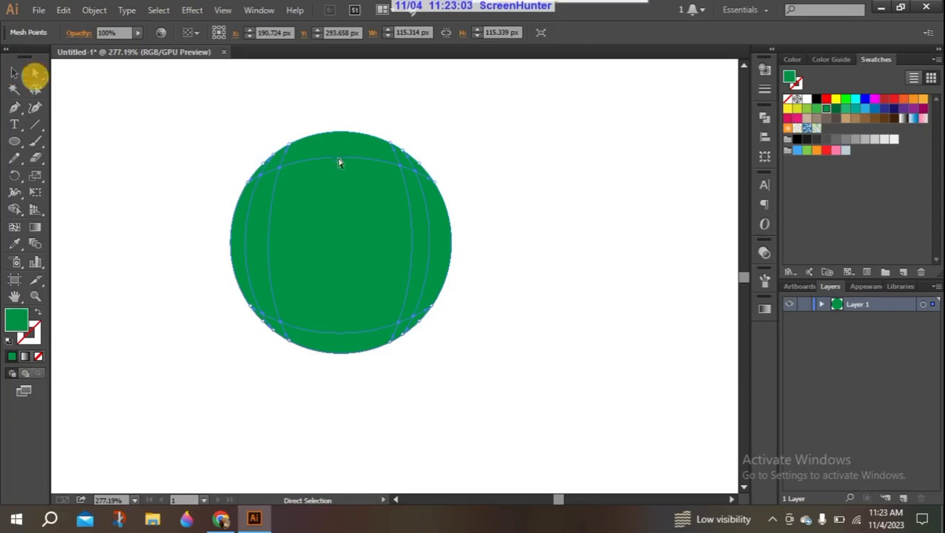
pyautogui.click(265, 159)
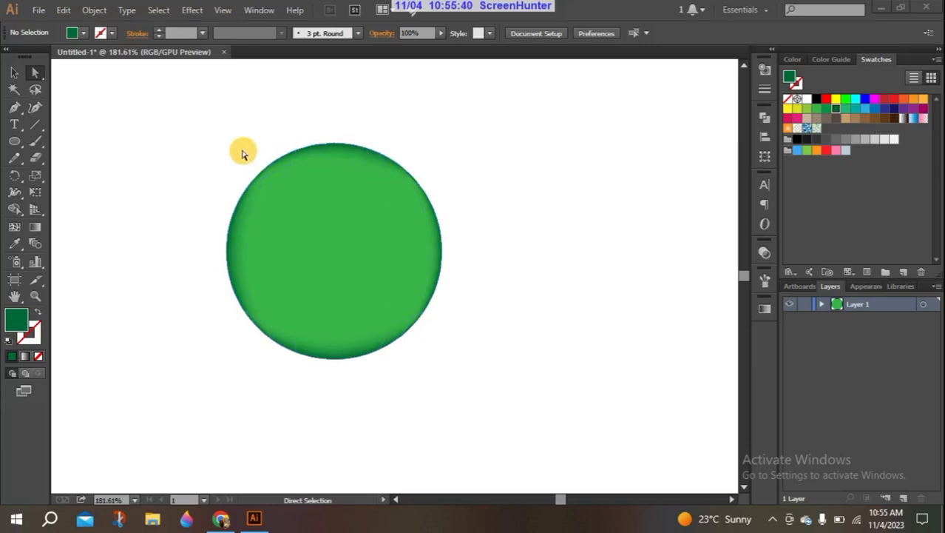
pyautogui.click(118, 188)
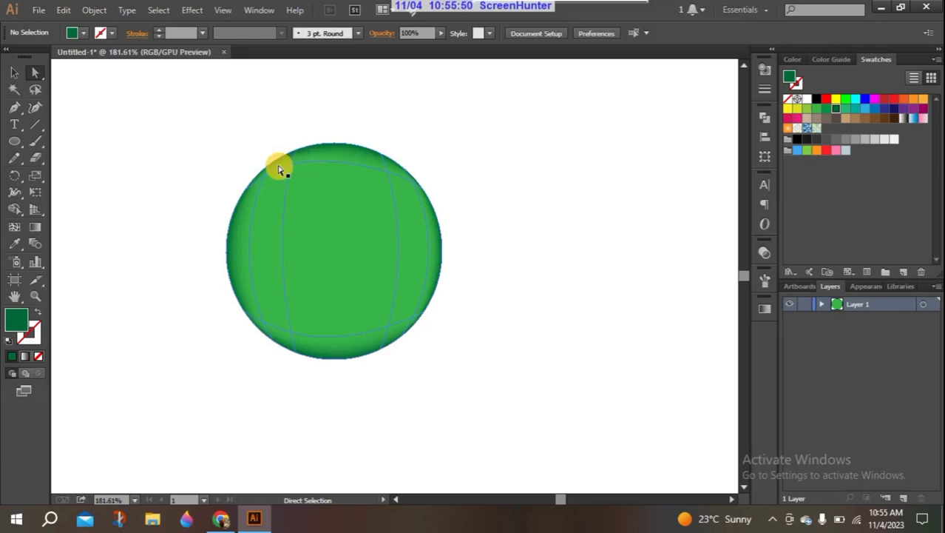
pyautogui.click(14, 226)
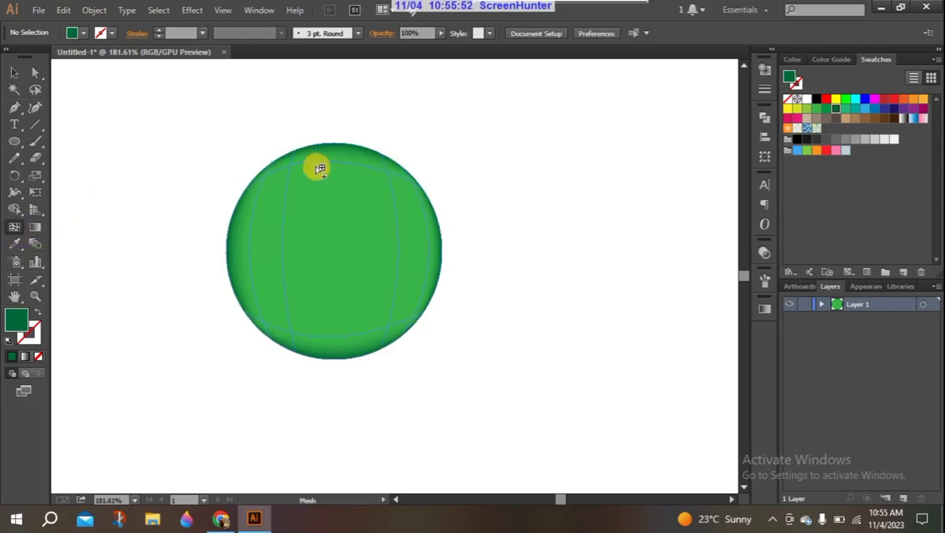
pyautogui.click(271, 178)
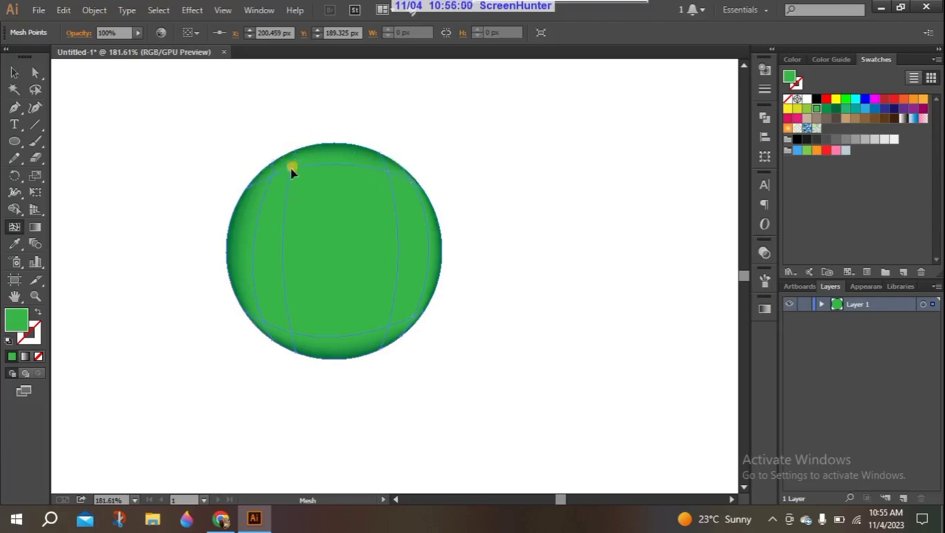
pyautogui.click(415, 184)
pyautogui.click(410, 181)
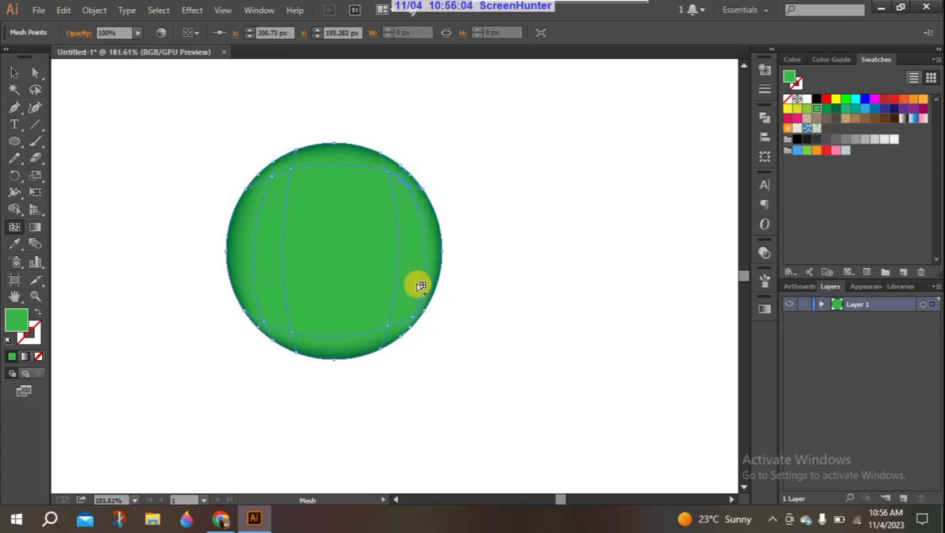
pyautogui.click(414, 315)
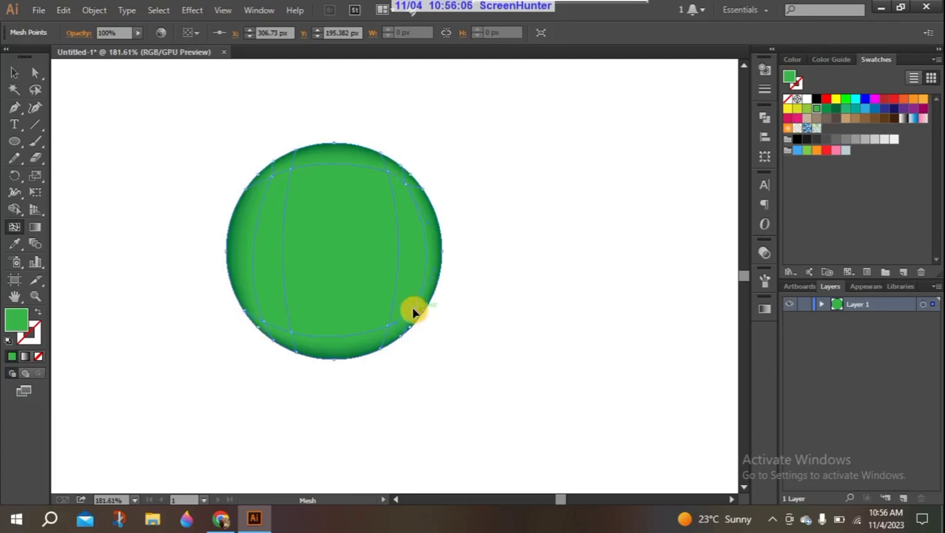
pyautogui.click(411, 311)
pyautogui.click(440, 330)
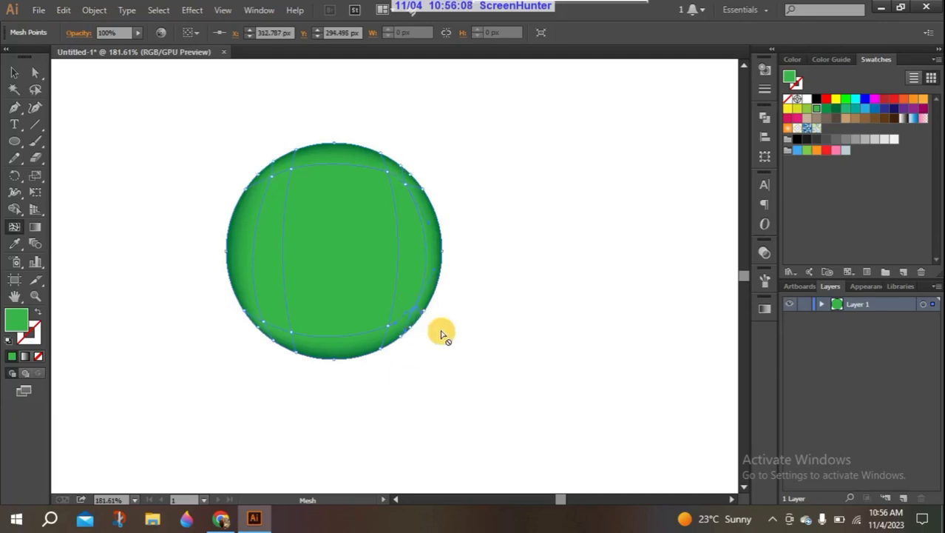
pyautogui.click(407, 306)
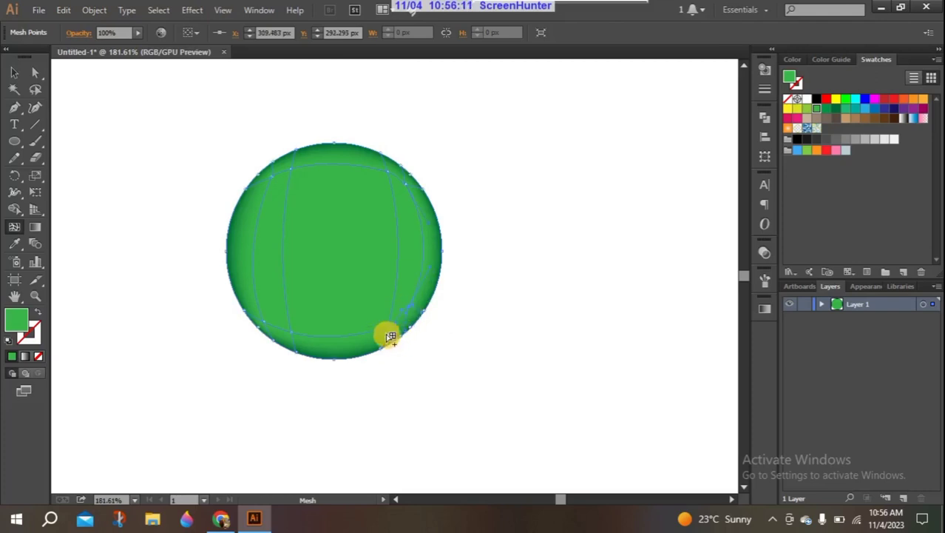
pyautogui.click(296, 330)
pyautogui.click(264, 327)
pyautogui.click(270, 326)
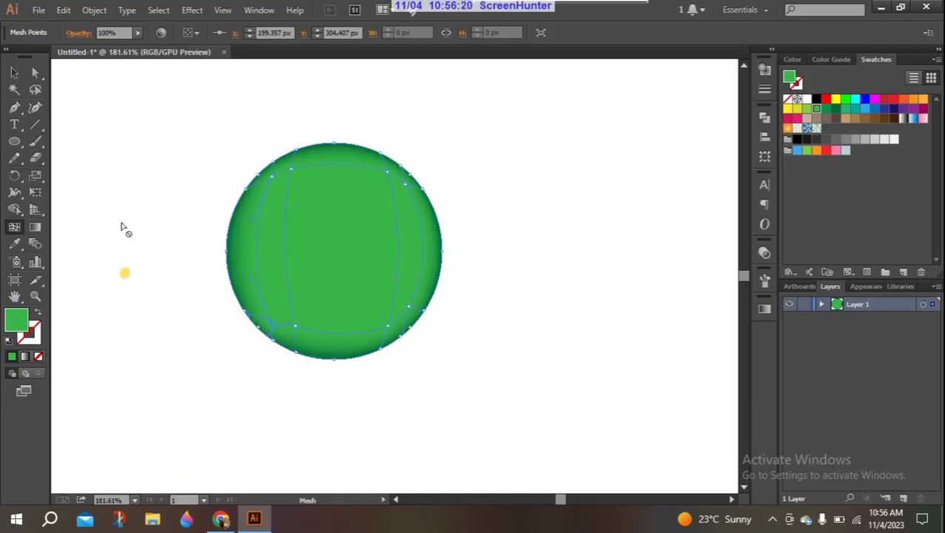
pyautogui.click(15, 72)
pyautogui.click(238, 185)
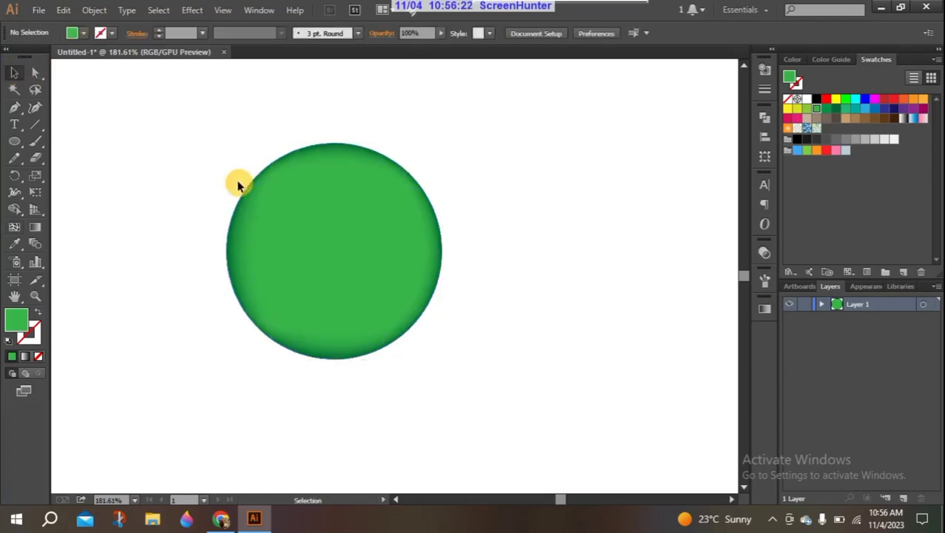
# Step: Select the whole green mesh circle and delete it
pyautogui.keyDown('ctrl'); pyautogui.click(289, 218); pyautogui.keyUp('ctrl')
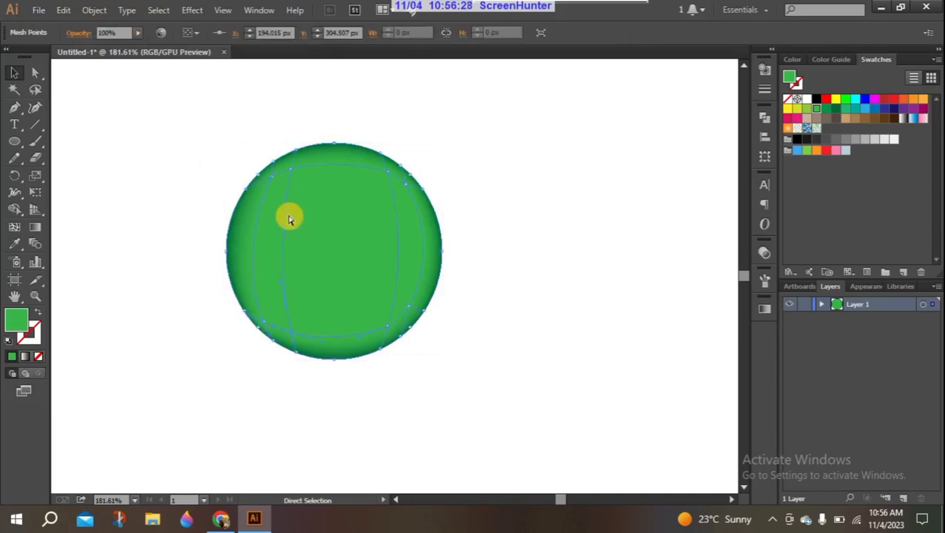
pyautogui.keyDown('ctrl'); pyautogui.click(288, 218); pyautogui.keyUp('ctrl')
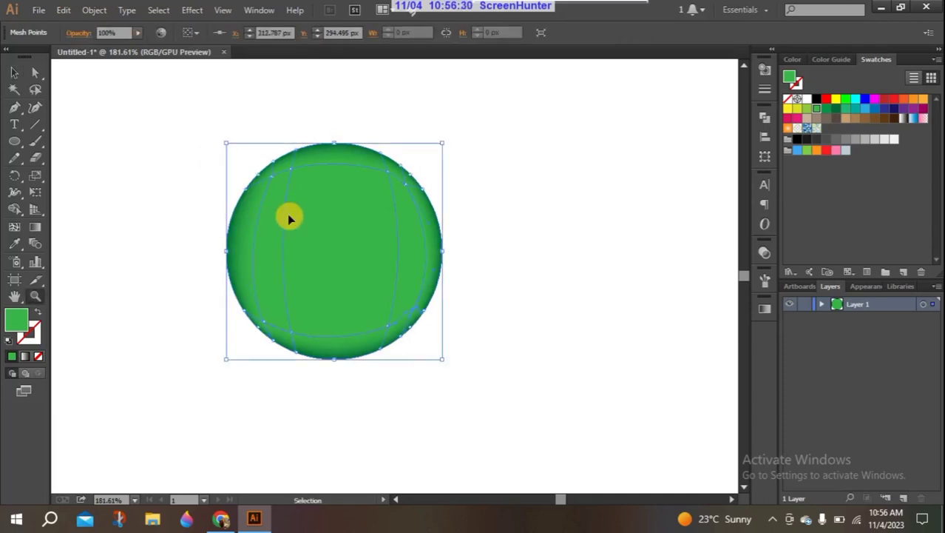
pyautogui.hotkey('ctrl', 'space')
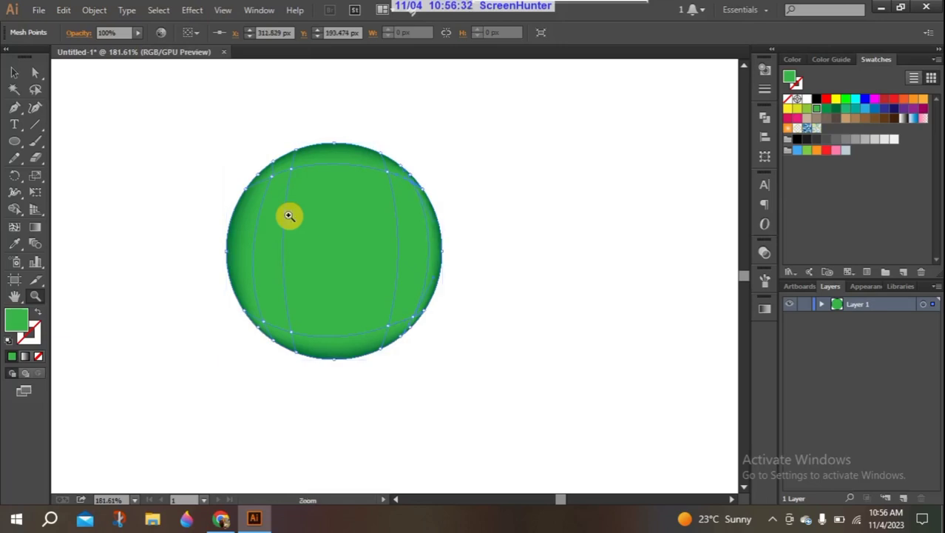
pyautogui.click(14, 72)
pyautogui.moveTo(153, 109); pyautogui.dragTo(457, 381)
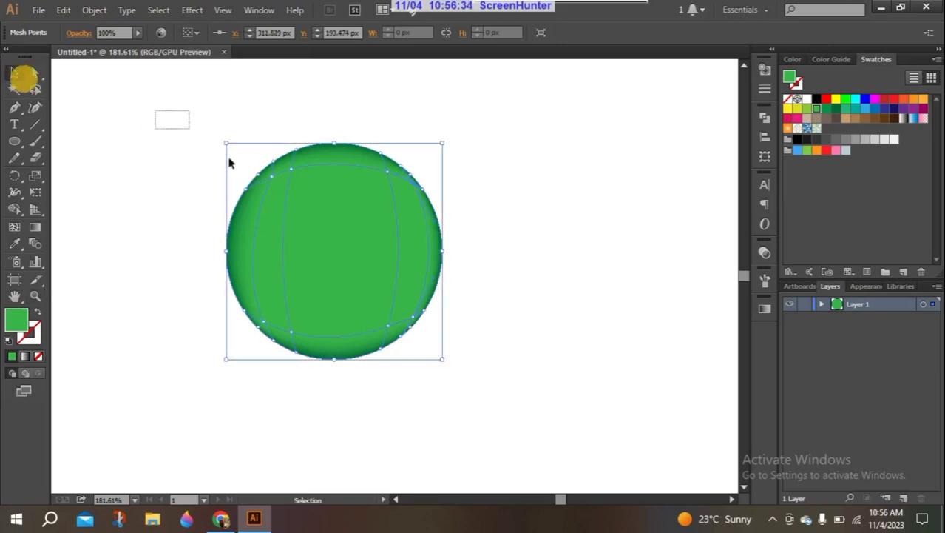
pyautogui.press('Delete')
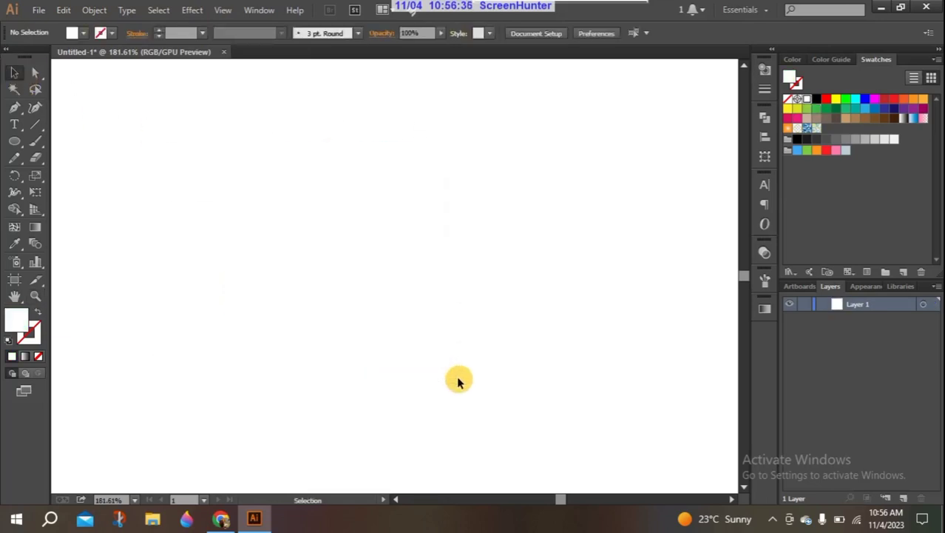
# Step: Draw a new circle near the page centre with the Ellipse tool
pyautogui.moveTo(14, 141); pyautogui.dragTo(82, 187)
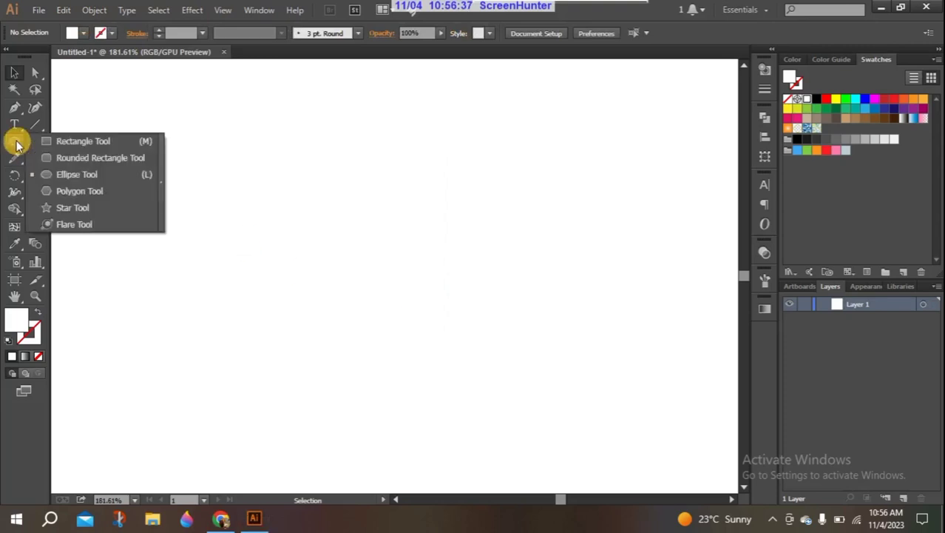
pyautogui.click(81, 181)
pyautogui.moveTo(307, 148); pyautogui.dragTo(509, 349)
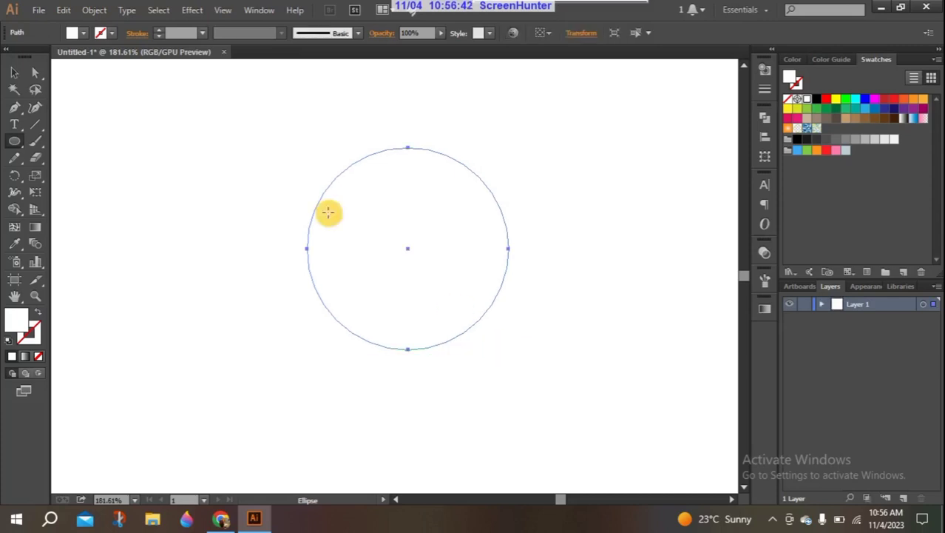
pyautogui.click(14, 73)
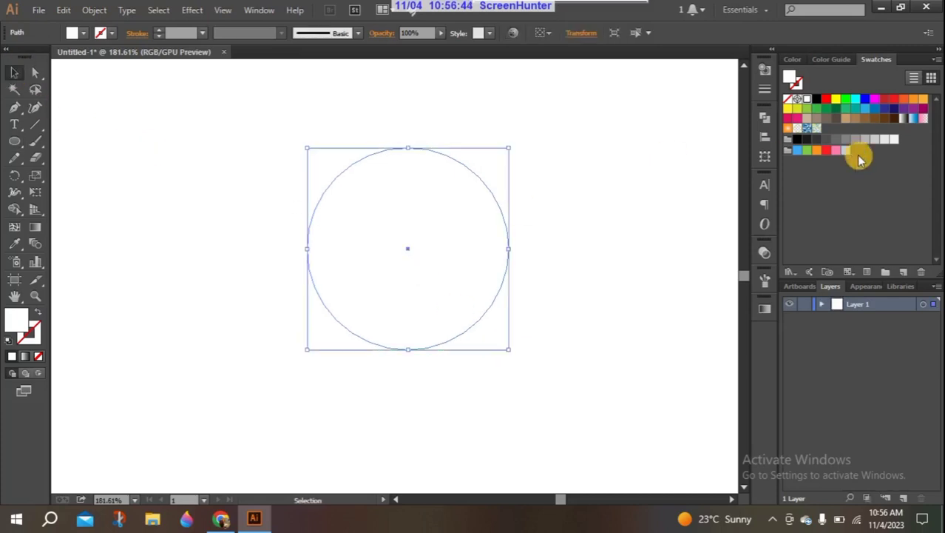
# Step: Try several swatches, then fill the new circle with orange and deselect it
pyautogui.click(884, 109)
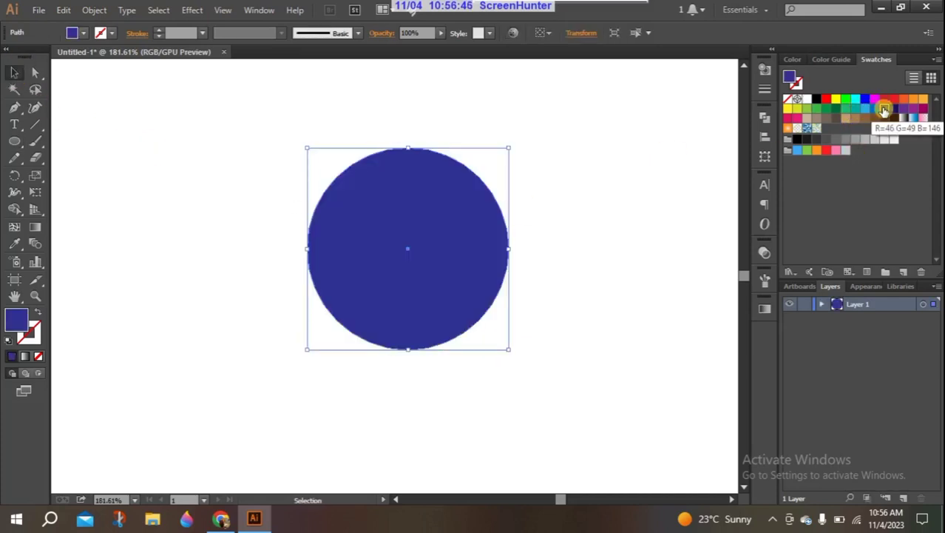
pyautogui.click(865, 109)
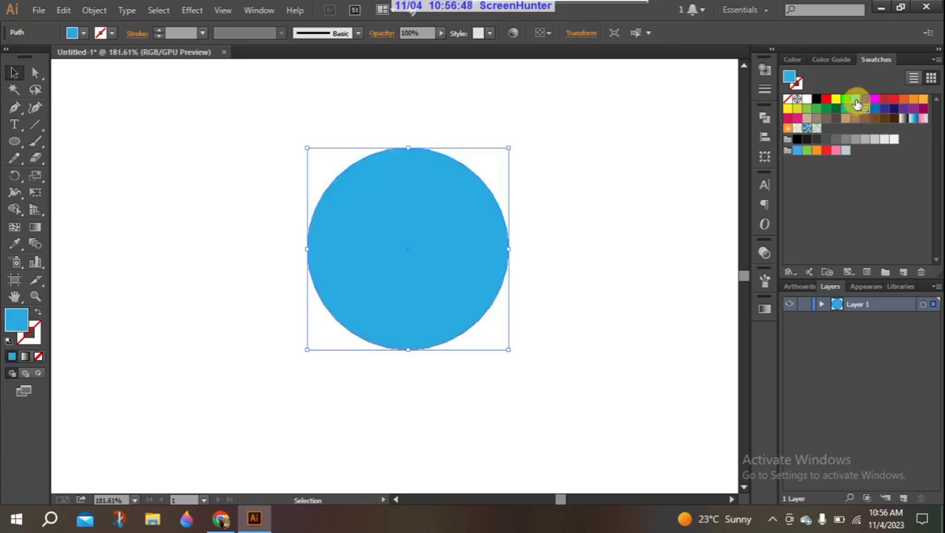
pyautogui.click(856, 99)
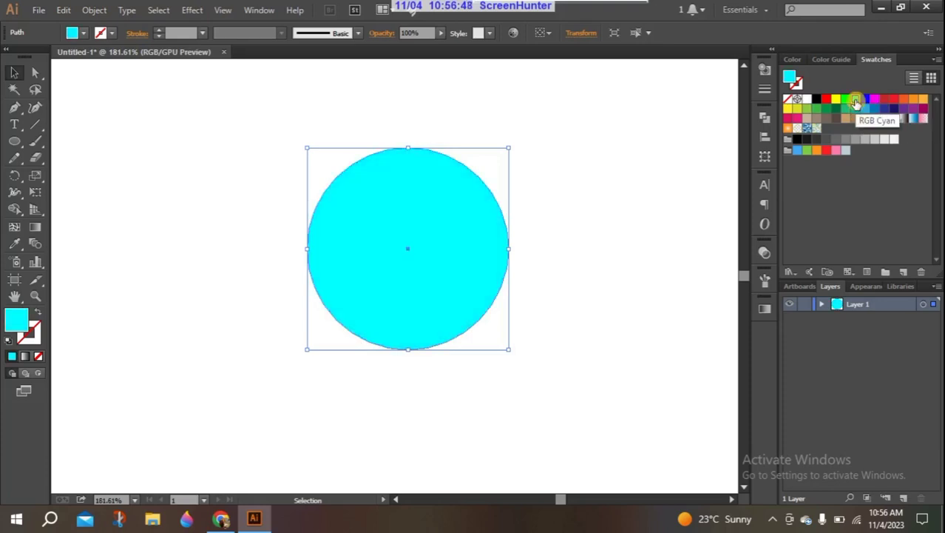
pyautogui.click(894, 100)
pyautogui.click(903, 99)
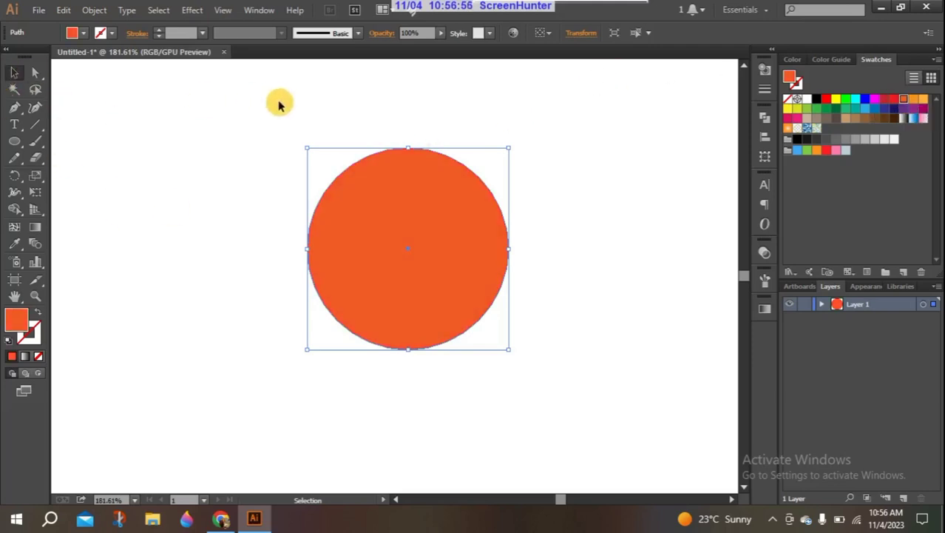
pyautogui.click(234, 196)
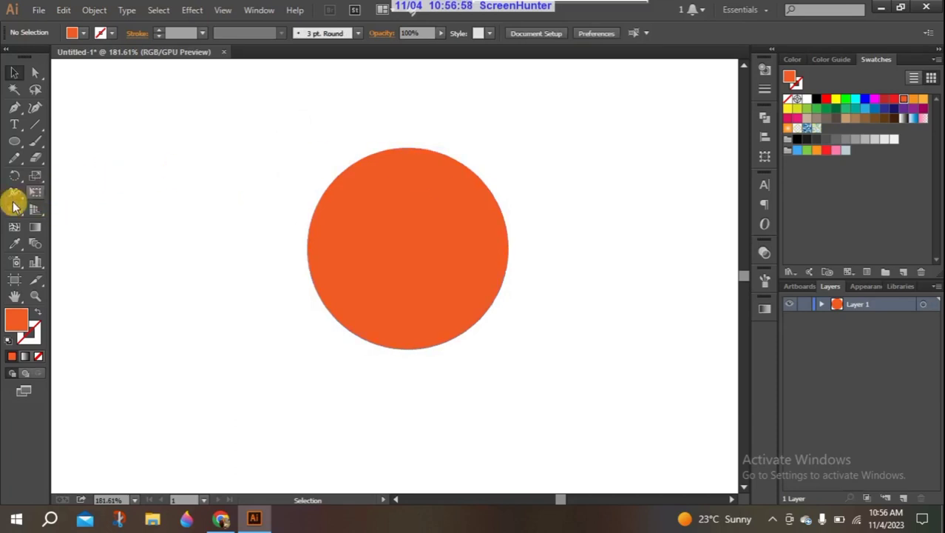
# Step: Add a mesh point at the circle's centre and bend its vertical line into an S-curve
pyautogui.click(371, 226)
pyautogui.click(14, 226)
pyautogui.click(399, 266)
pyautogui.click(409, 248)
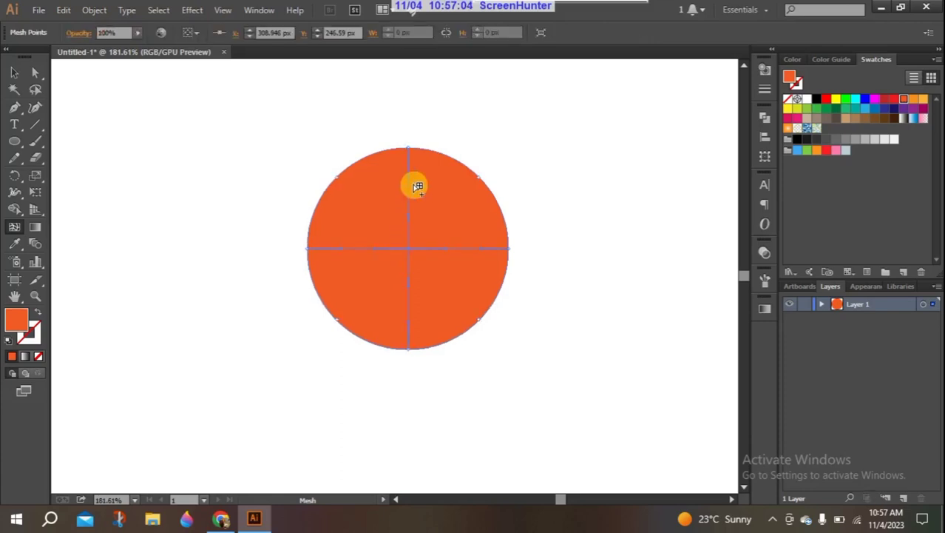
pyautogui.moveTo(412, 181); pyautogui.dragTo(426, 186)
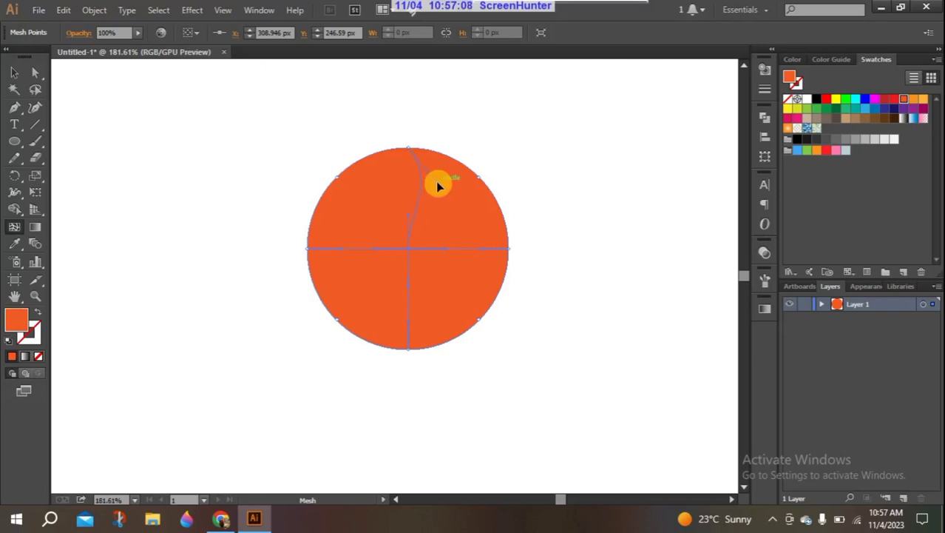
pyautogui.moveTo(412, 292)
pyautogui.mouseDown()
pyautogui.moveTo(412, 324)
pyautogui.moveTo(413, 289)
pyautogui.mouseUp()
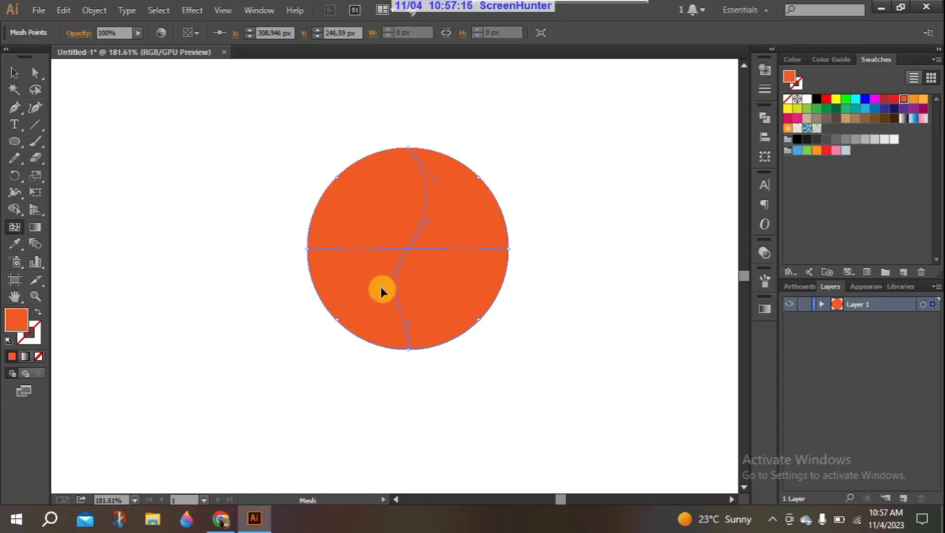
# Step: Add another vertical mesh line beside the S-curve, then deselect the circle
pyautogui.click(403, 255)
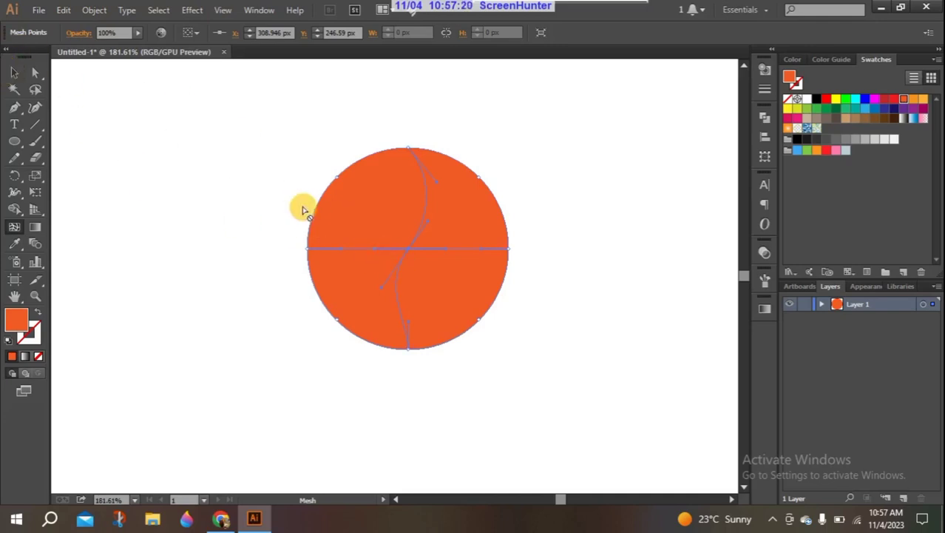
pyautogui.click(336, 214)
pyautogui.click(14, 72)
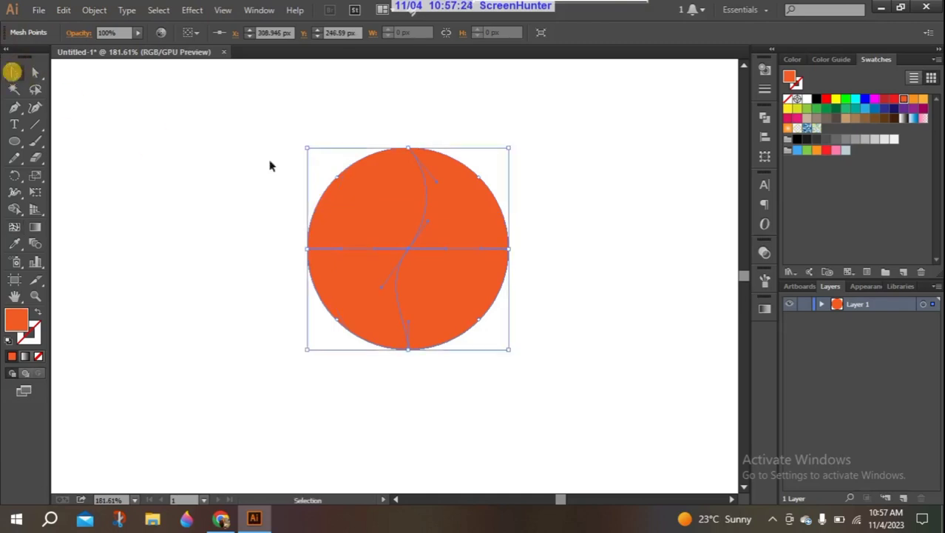
pyautogui.click(14, 226)
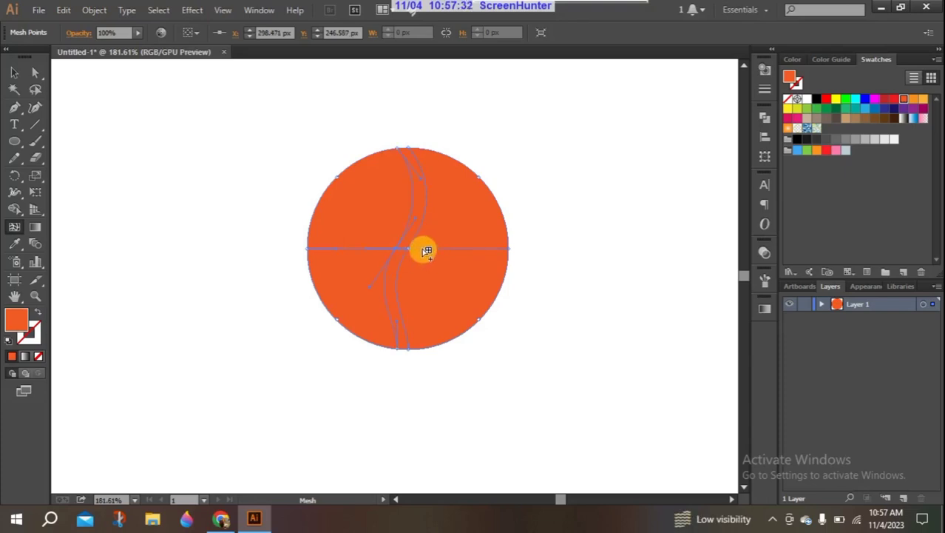
pyautogui.click(424, 249)
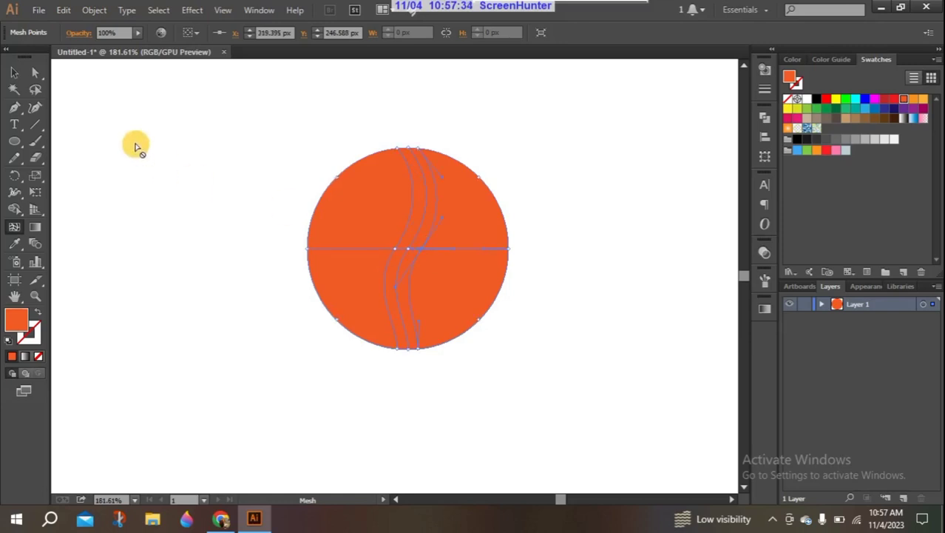
pyautogui.click(14, 71)
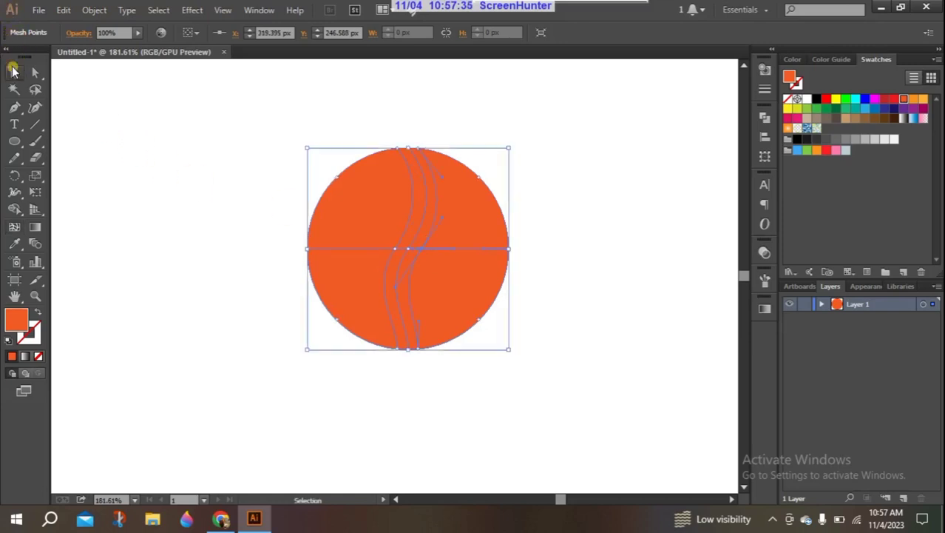
pyautogui.click(232, 210)
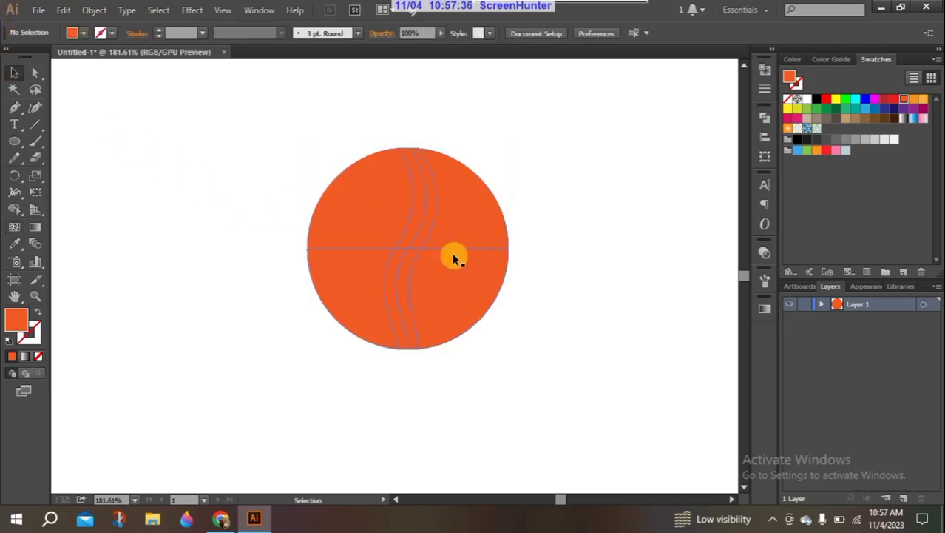
# Step: Zoom in to 300% on the mesh circle and drag it left on the artboard
pyautogui.click(34, 295)
pyautogui.click(281, 175)
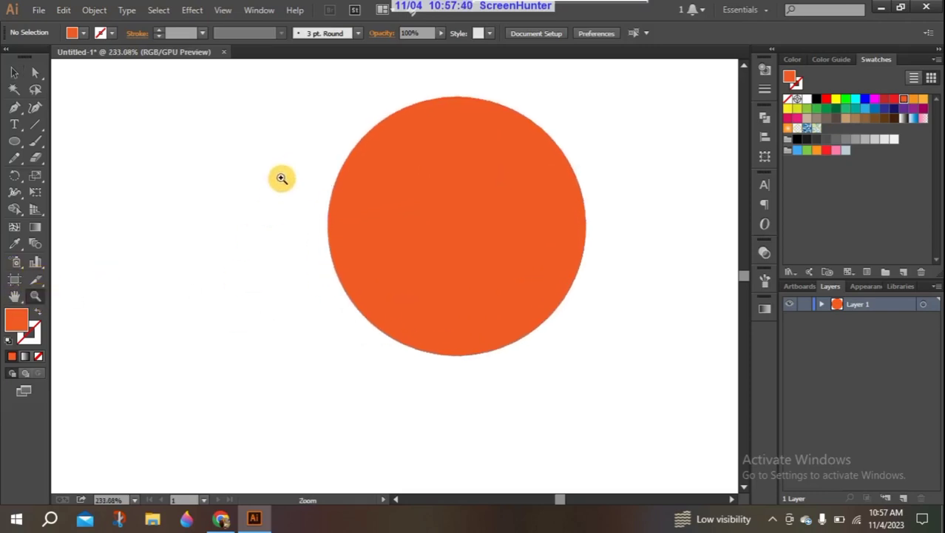
pyautogui.click(284, 211)
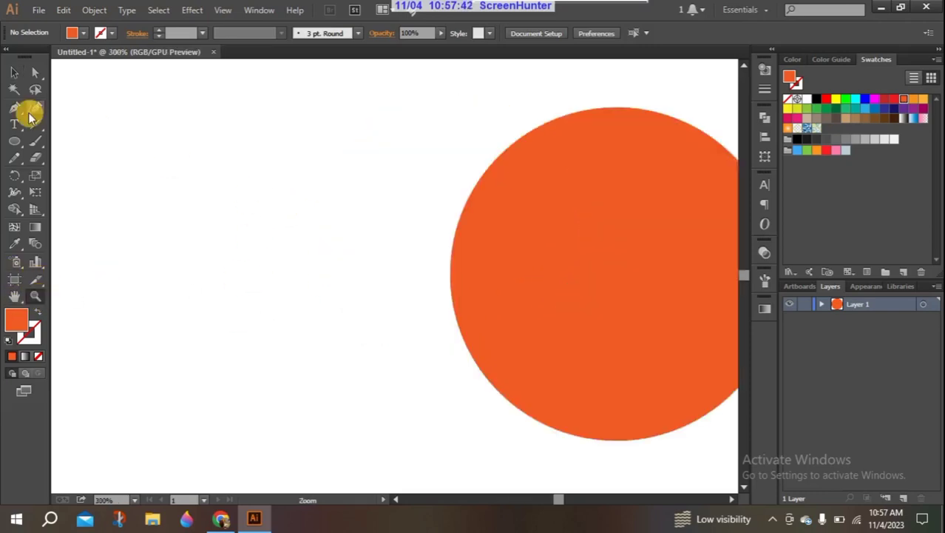
pyautogui.click(14, 71)
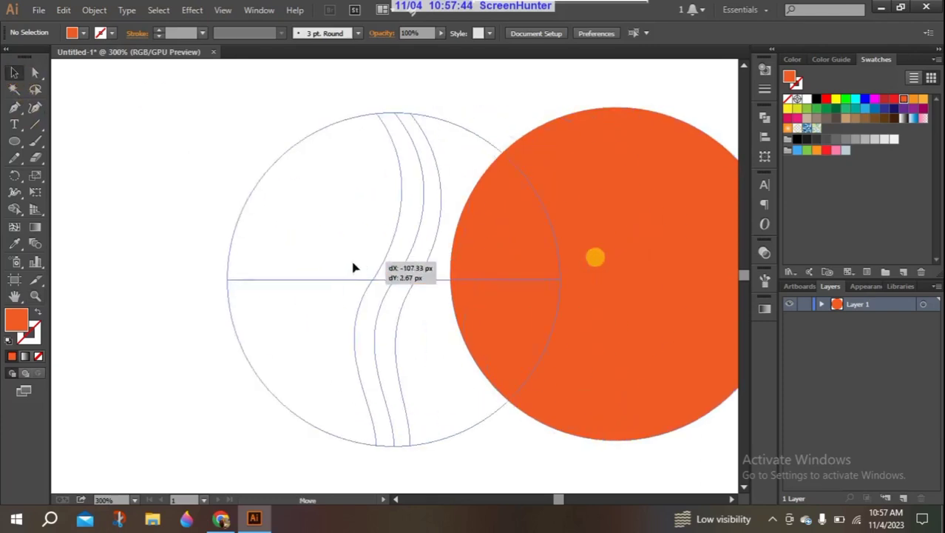
pyautogui.moveTo(597, 259); pyautogui.dragTo(308, 266)
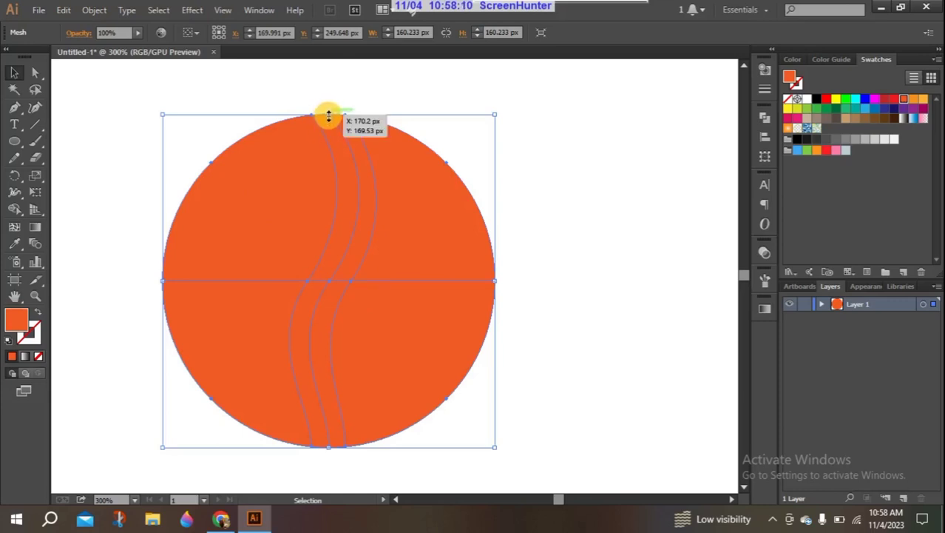
# Step: Select the middle S-curve's mesh points from top to bottom and colour them dark red
pyautogui.click(138, 106)
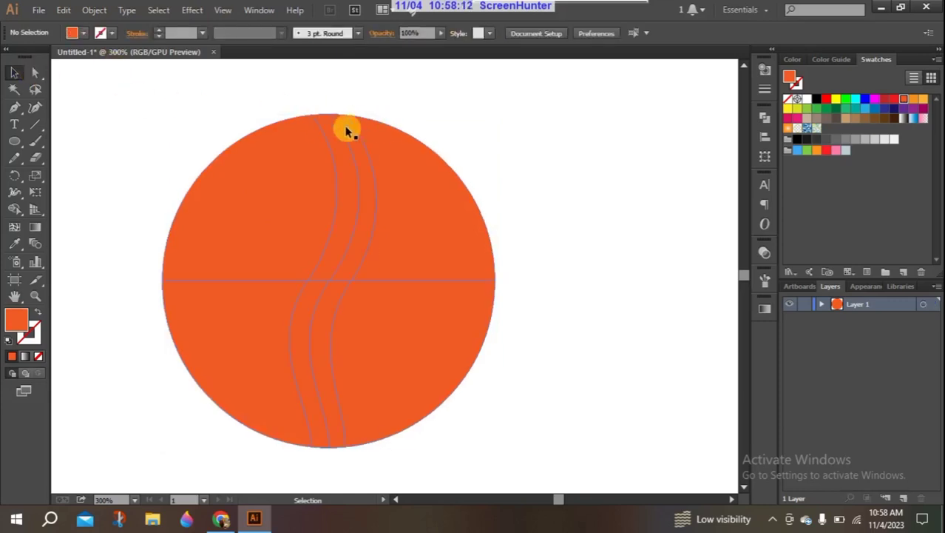
pyautogui.click(328, 115)
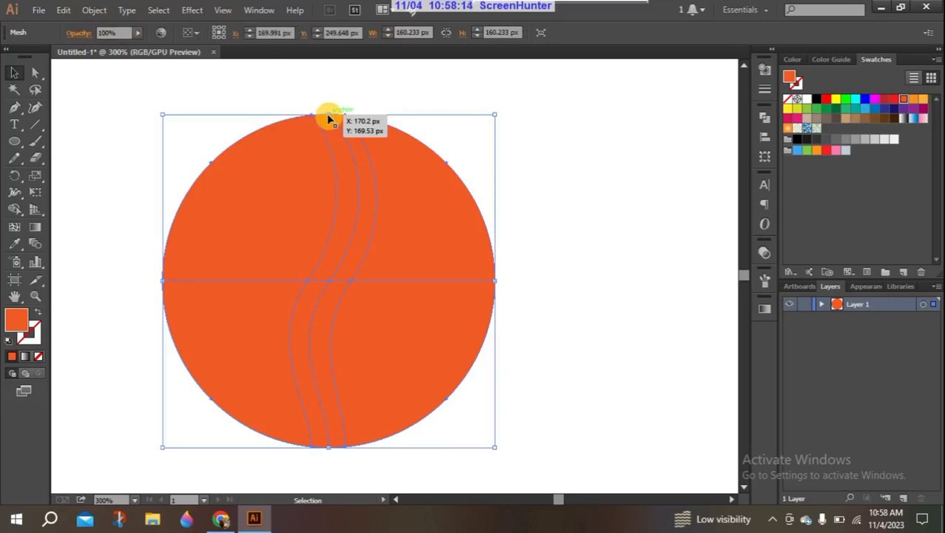
pyautogui.keyDown('shift'); pyautogui.click(330, 284); pyautogui.keyUp('shift')
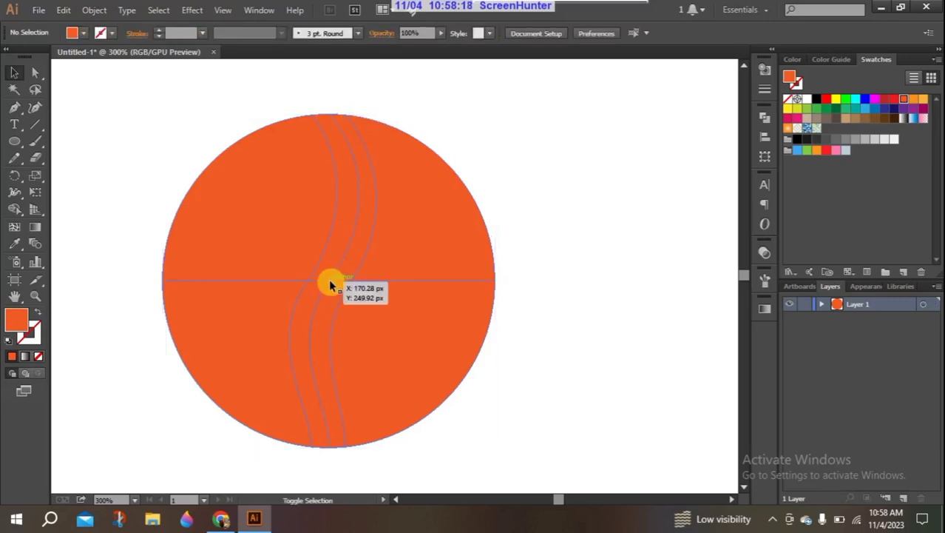
pyautogui.click(330, 283)
pyautogui.click(106, 119)
pyautogui.click(35, 72)
pyautogui.click(330, 117)
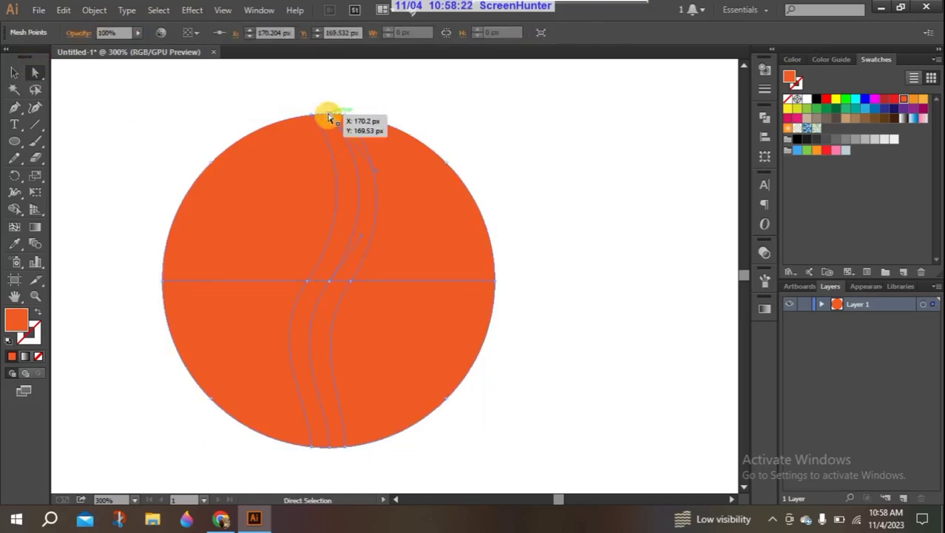
pyautogui.moveTo(330, 117); pyautogui.dragTo(329, 285)
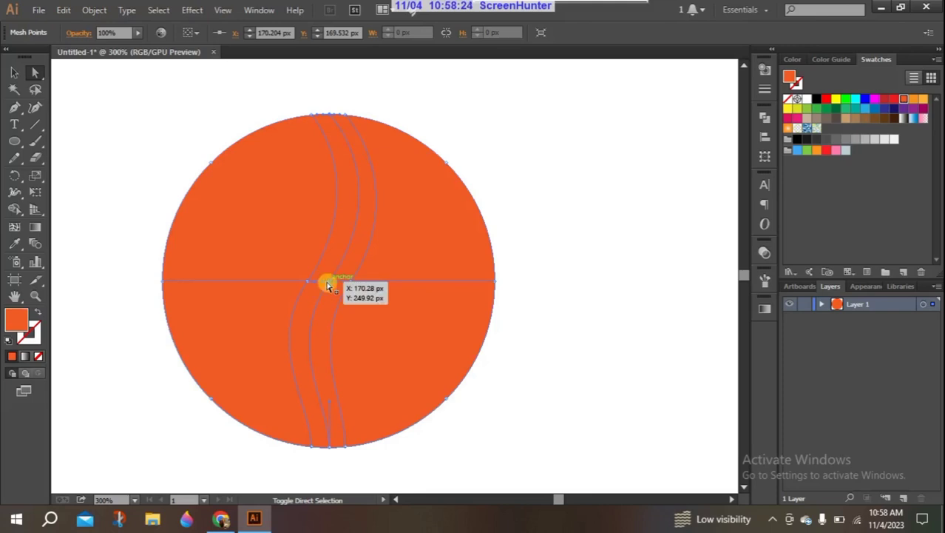
pyautogui.click(328, 448)
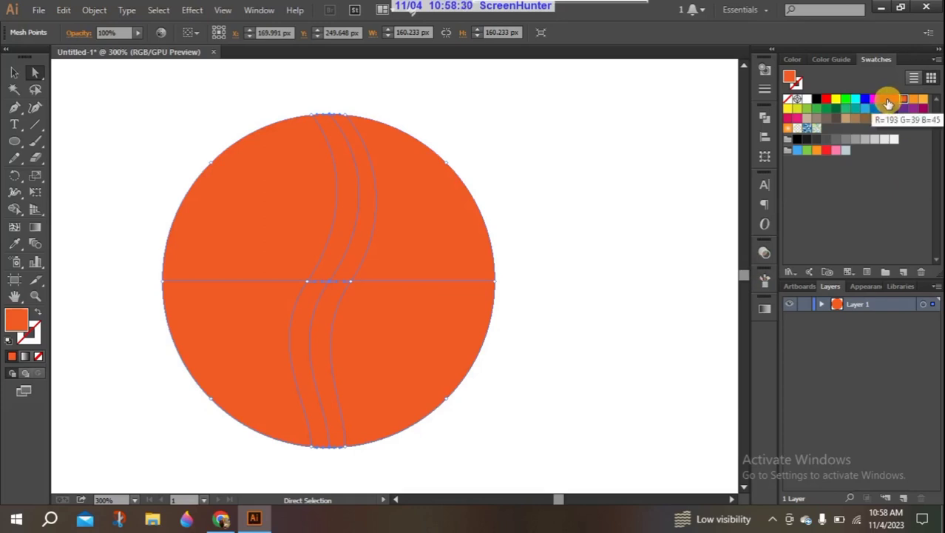
pyautogui.click(887, 101)
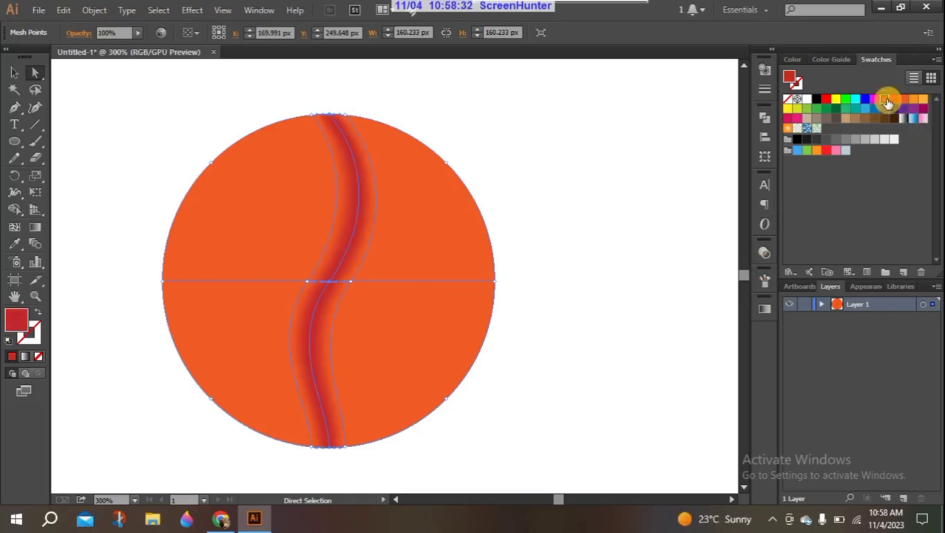
pyautogui.click(129, 135)
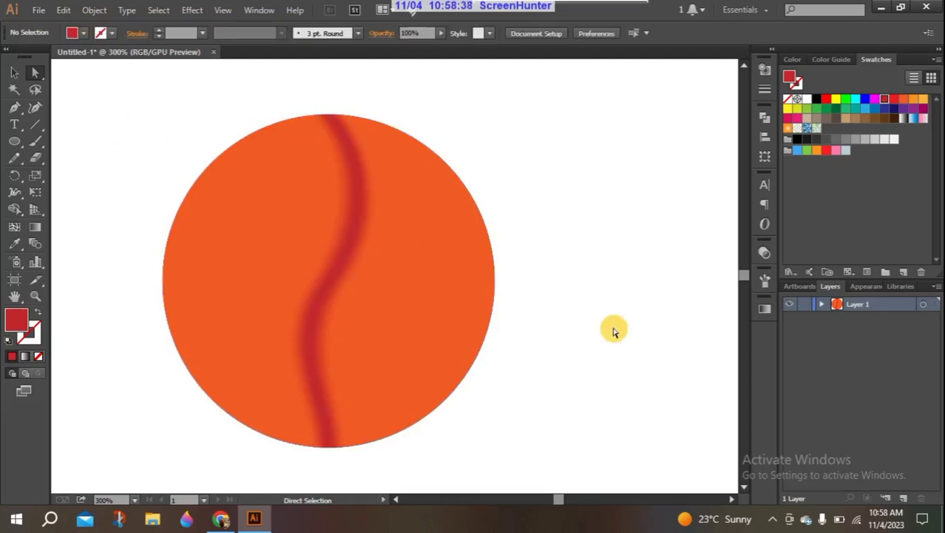
# Step: Reselect the middle S-curve mesh points and recolour them white instead of red
pyautogui.click(358, 225)
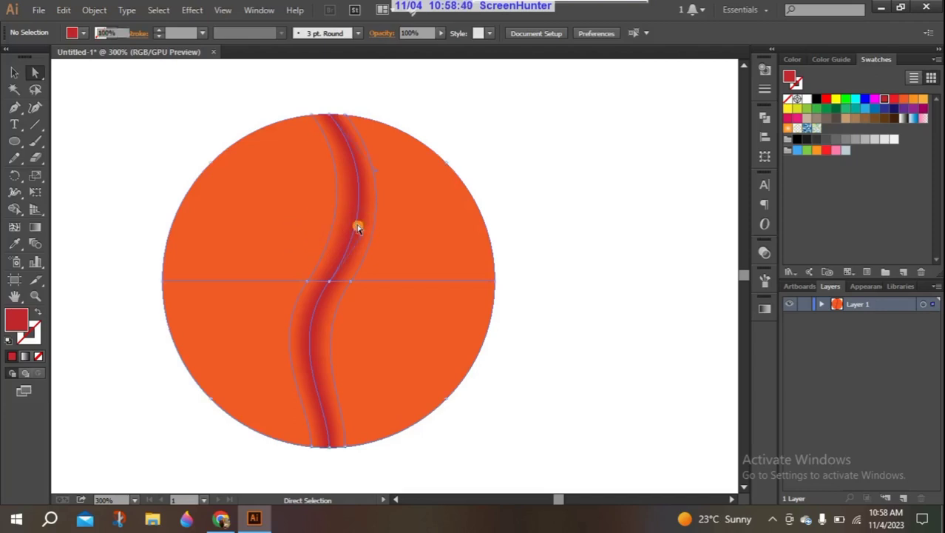
pyautogui.click(128, 92)
pyautogui.click(342, 127)
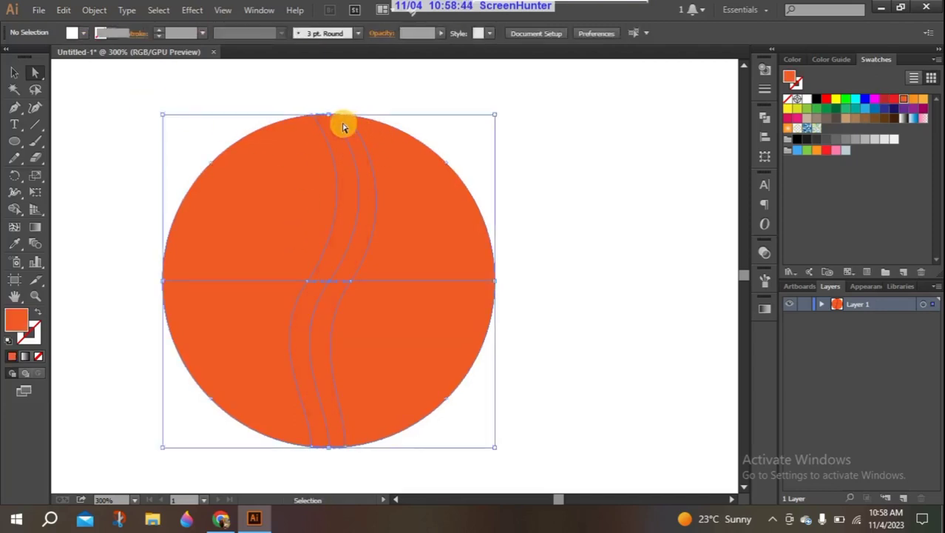
pyautogui.moveTo(330, 117); pyautogui.dragTo(330, 286)
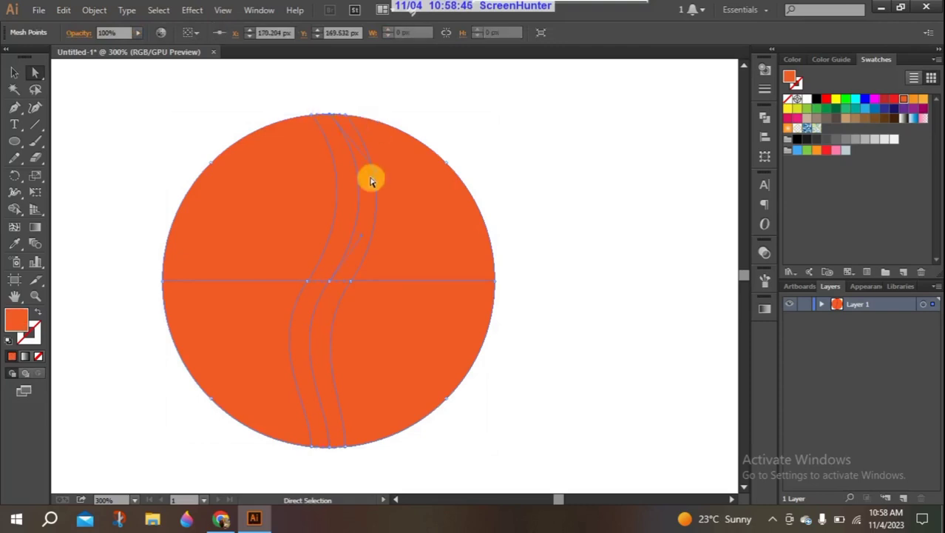
pyautogui.moveTo(345, 440); pyautogui.dragTo(330, 445)
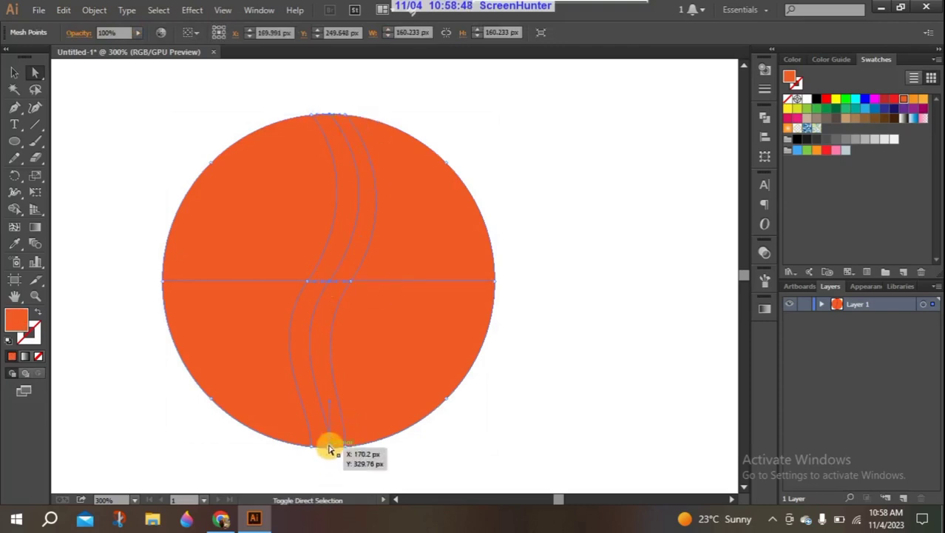
pyautogui.click(806, 100)
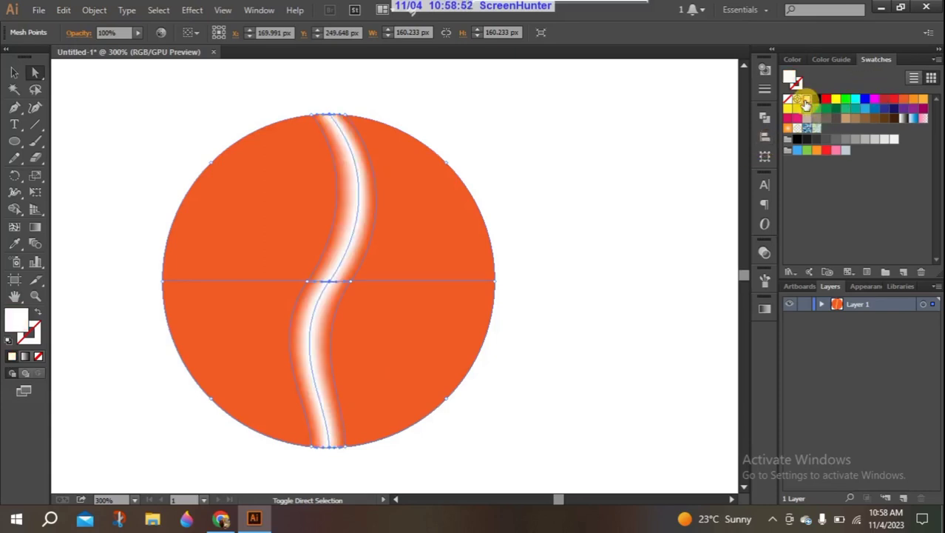
pyautogui.click(618, 171)
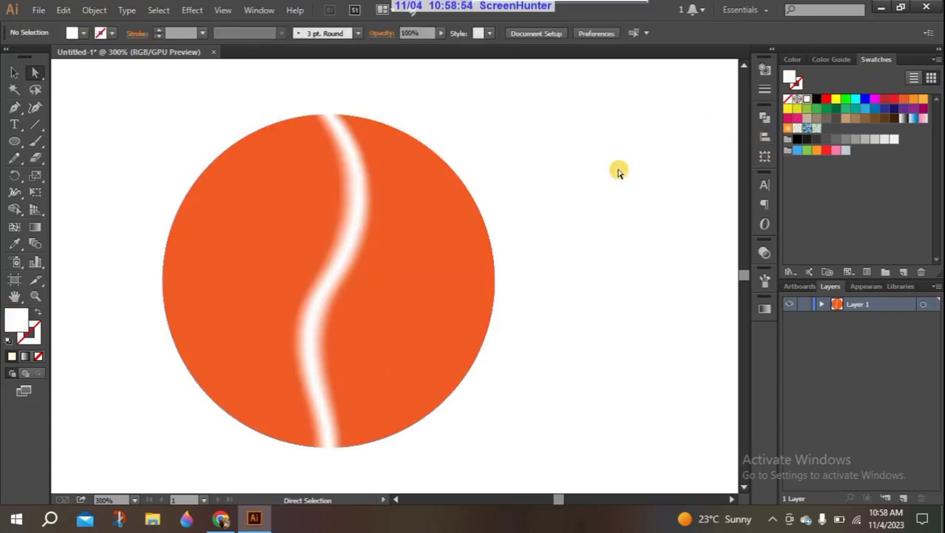
pyautogui.click(327, 112)
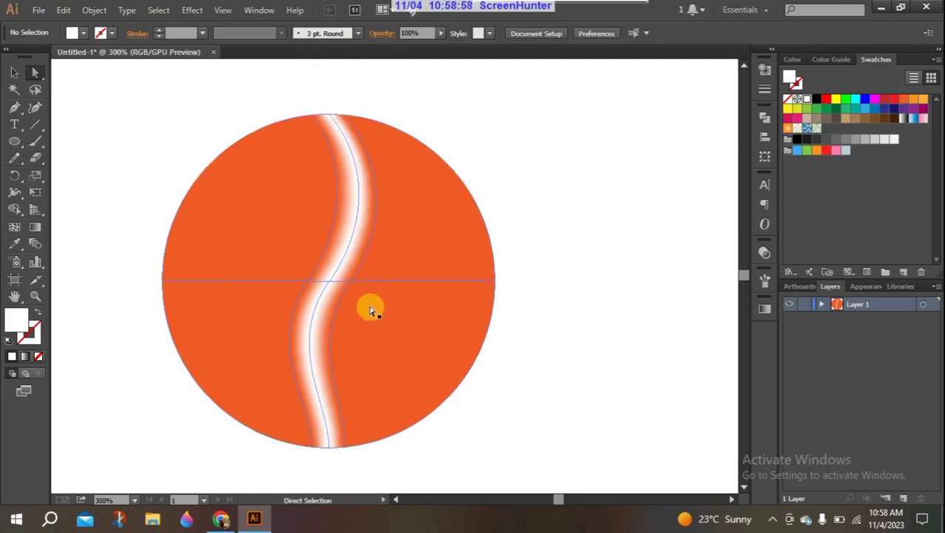
pyautogui.click(593, 295)
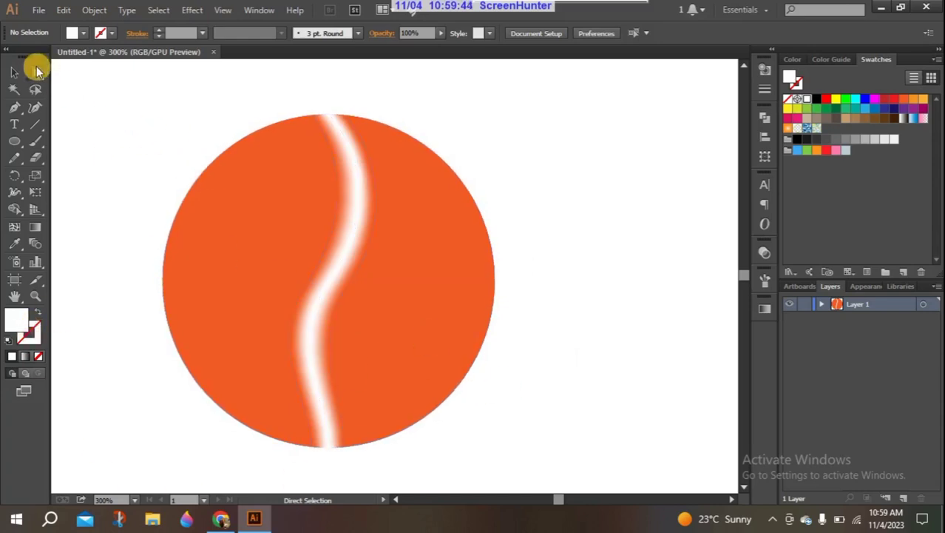
# Step: Marquee-select the orange mesh circle and delete it
pyautogui.click(15, 71)
pyautogui.moveTo(125, 120)
pyautogui.mouseDown()
pyautogui.moveTo(380, 332)
pyautogui.moveTo(567, 395)
pyautogui.mouseUp()
pyautogui.press('Delete')
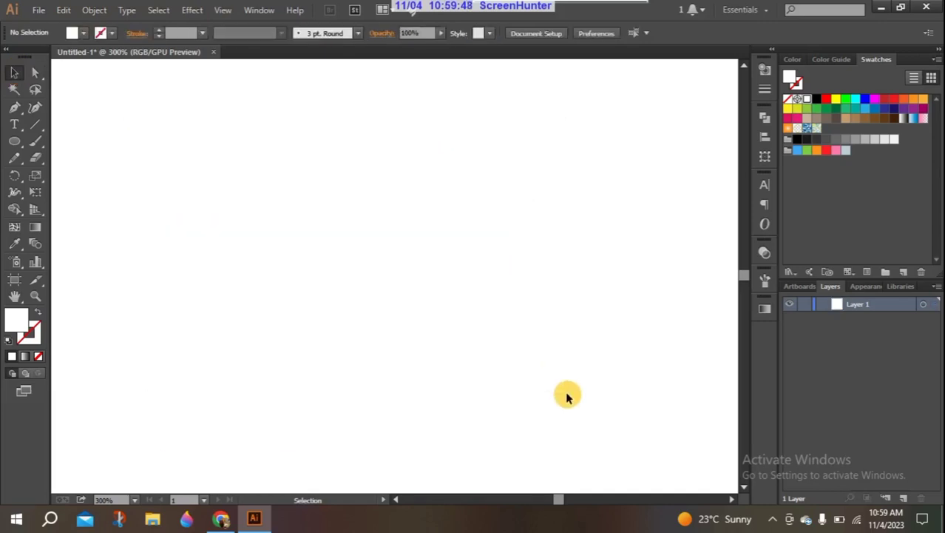
# Step: Draw a 91 x 74 px rectangle and fill it with orange-red
pyautogui.moveTo(12, 141)
pyautogui.mouseDown()
pyautogui.moveTo(58, 153)
pyautogui.moveTo(77, 141)
pyautogui.mouseUp()
pyautogui.moveTo(207, 168)
pyautogui.mouseDown()
pyautogui.moveTo(419, 315)
pyautogui.moveTo(396, 322)
pyautogui.mouseUp()
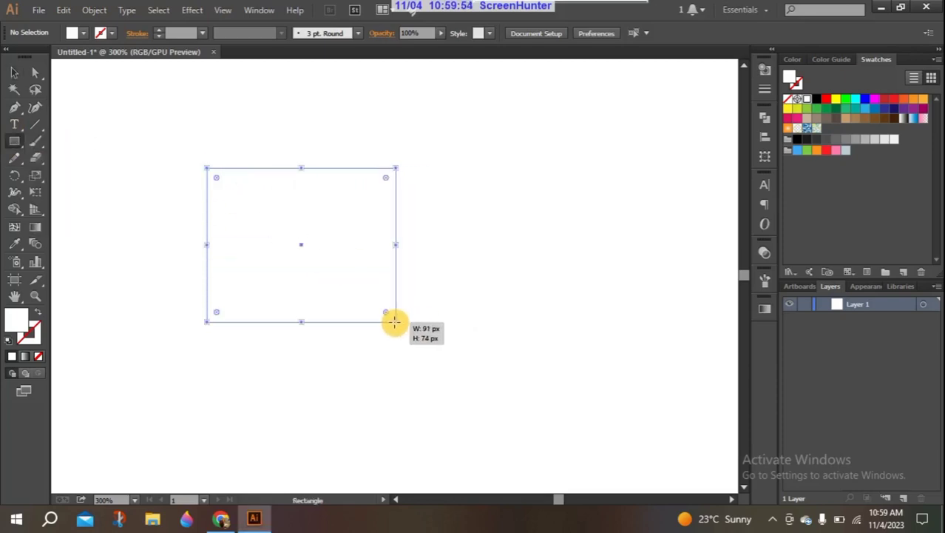
pyautogui.click(14, 72)
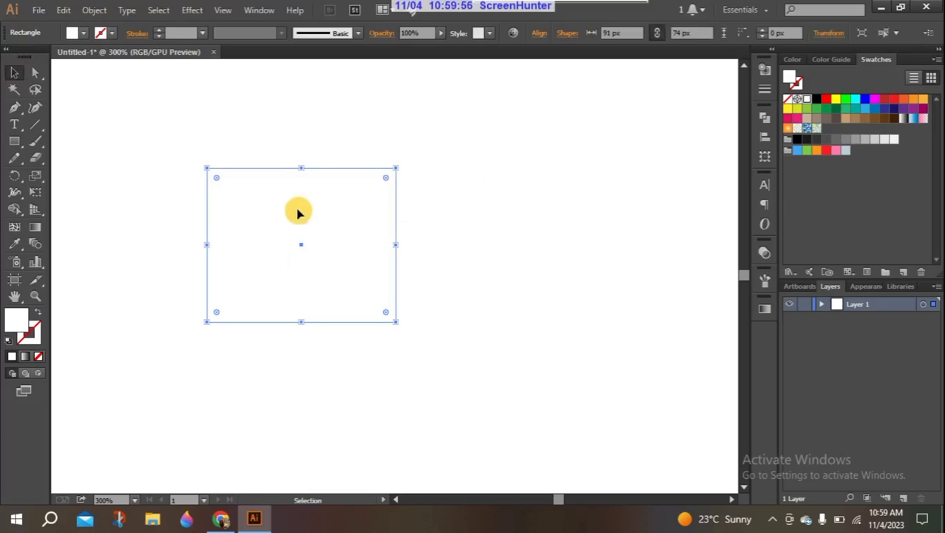
pyautogui.click(924, 98)
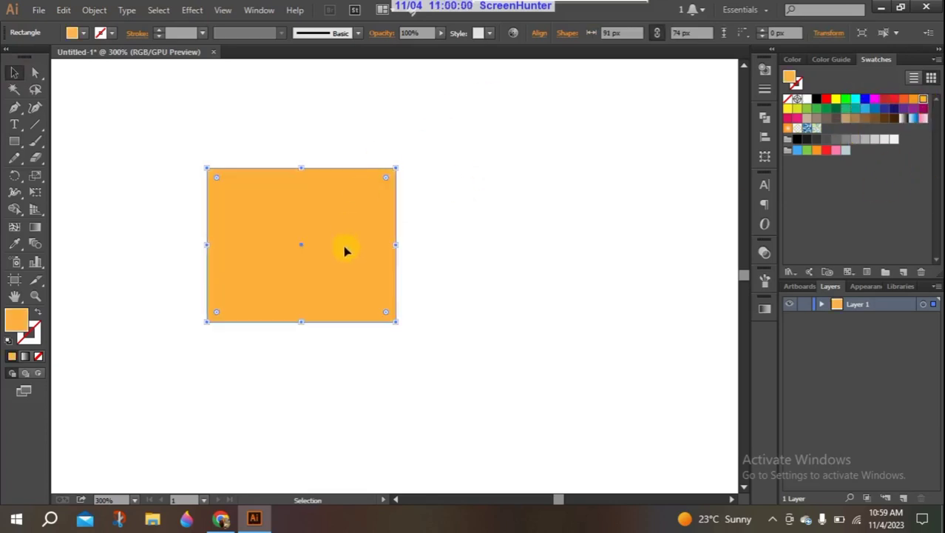
pyautogui.click(903, 98)
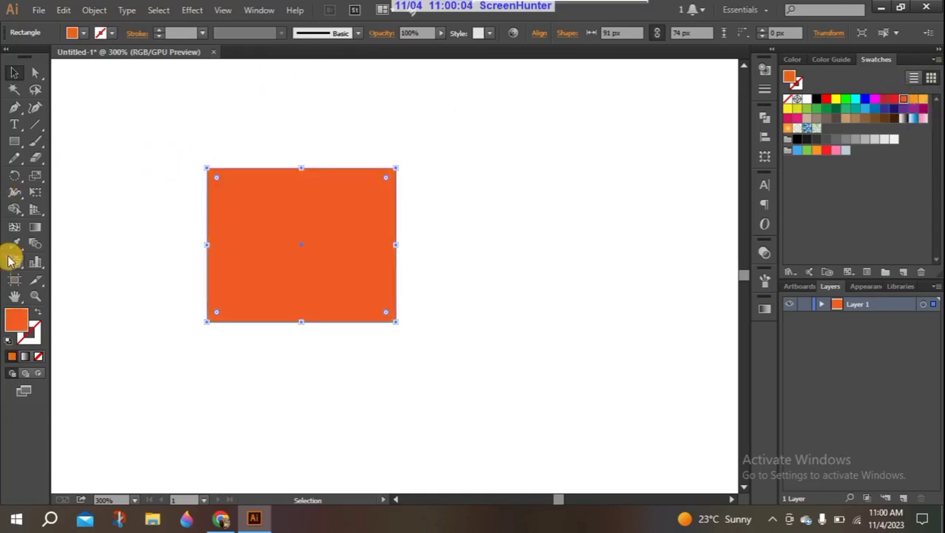
pyautogui.click(13, 227)
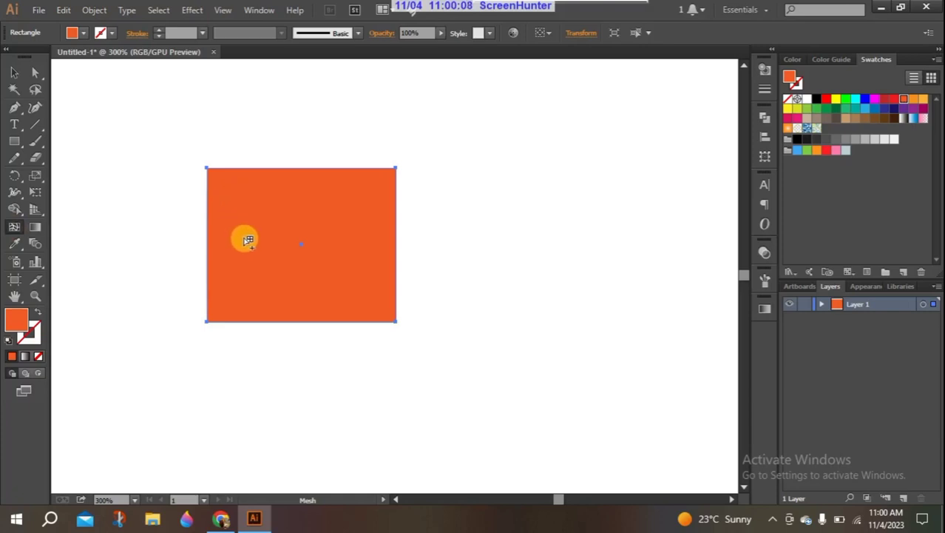
# Step: Add mesh lines at the left and two-thirds across, then select the left intersection point
pyautogui.click(248, 239)
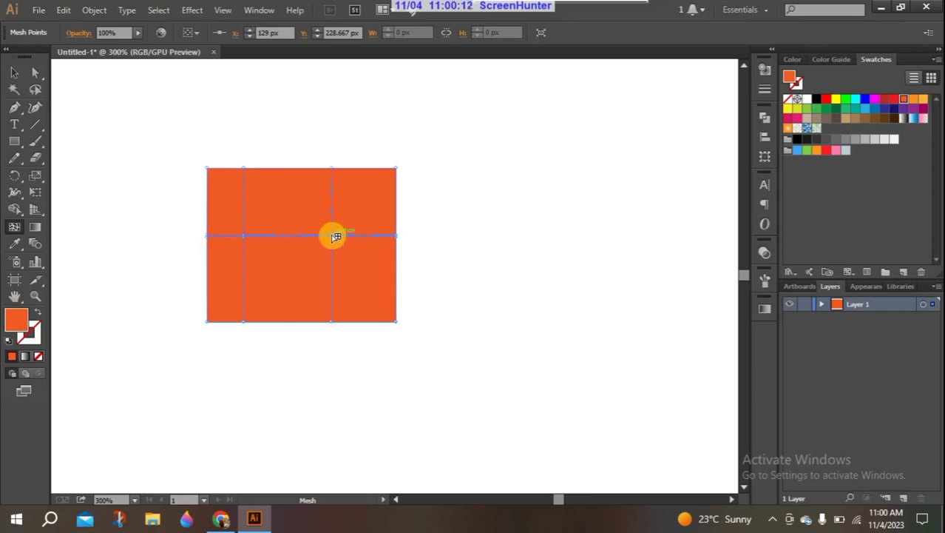
pyautogui.click(14, 72)
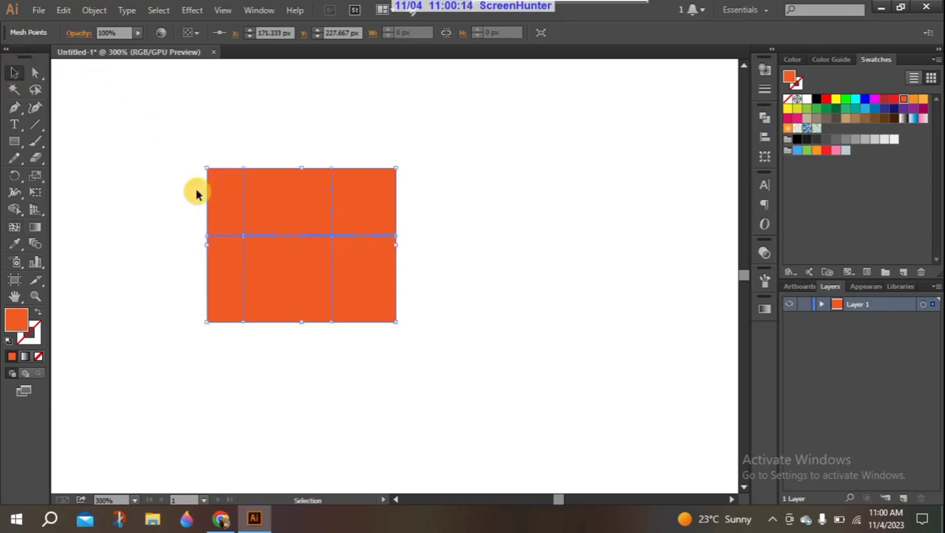
pyautogui.click(35, 72)
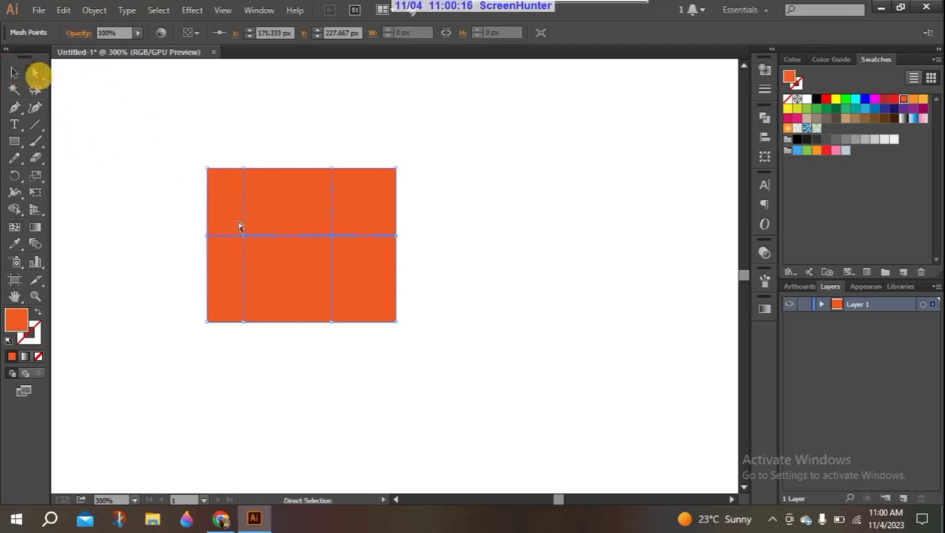
pyautogui.click(245, 237)
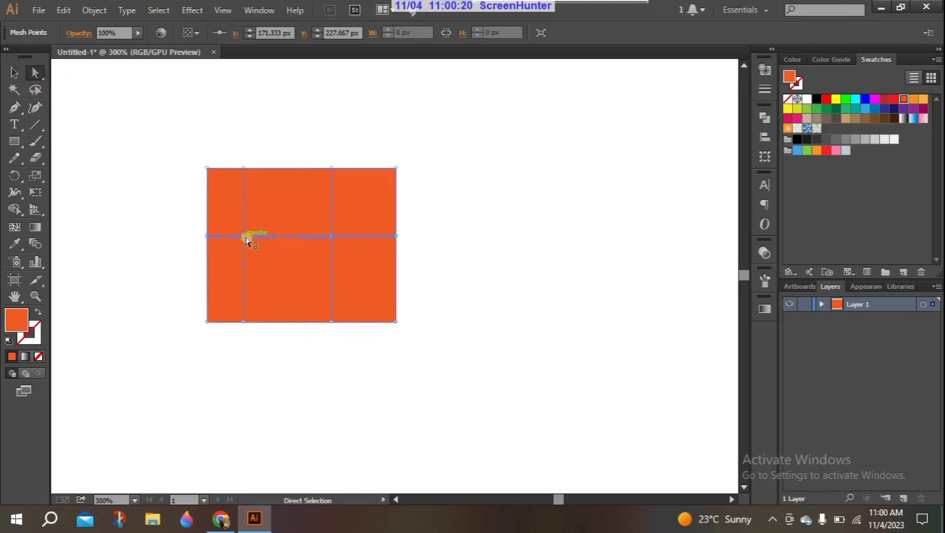
pyautogui.keyDown('ctrl'); pyautogui.click(247, 241); pyautogui.keyUp('ctrl')
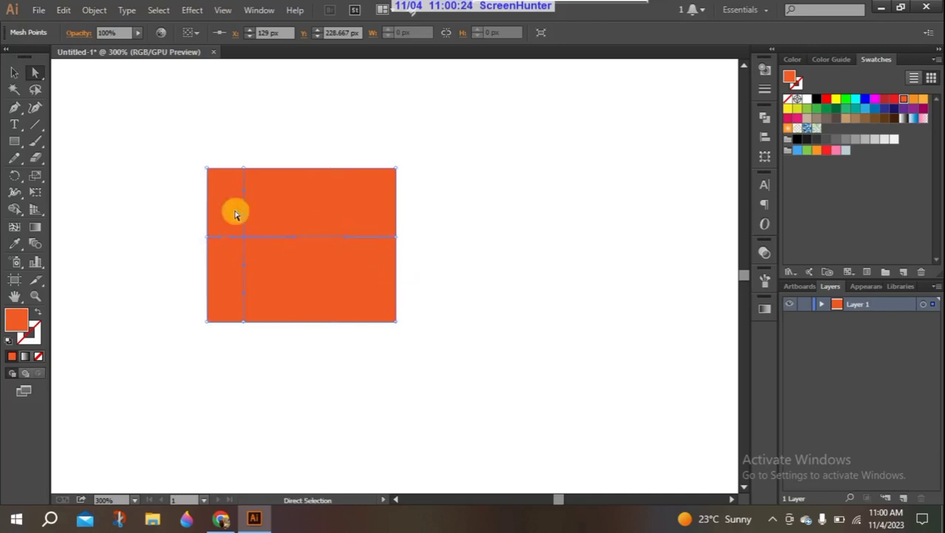
pyautogui.click(14, 227)
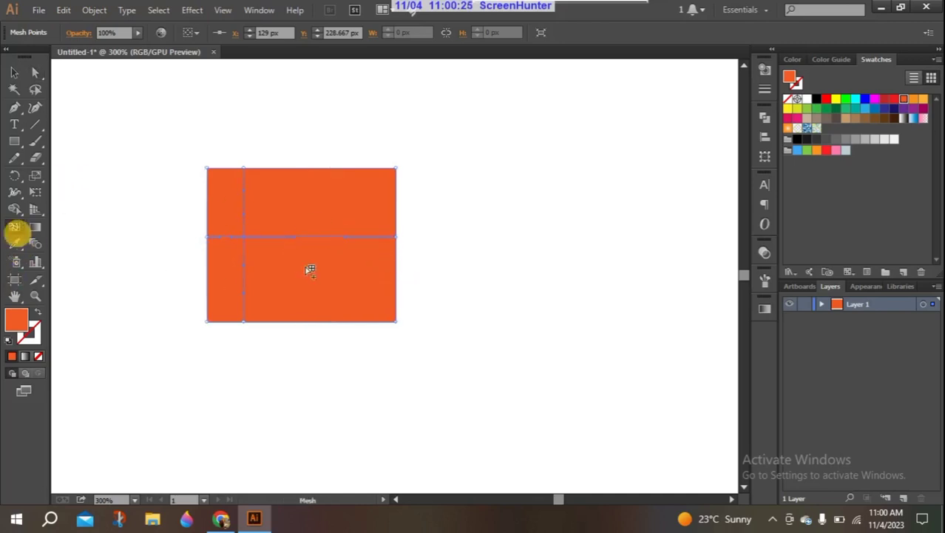
pyautogui.click(339, 238)
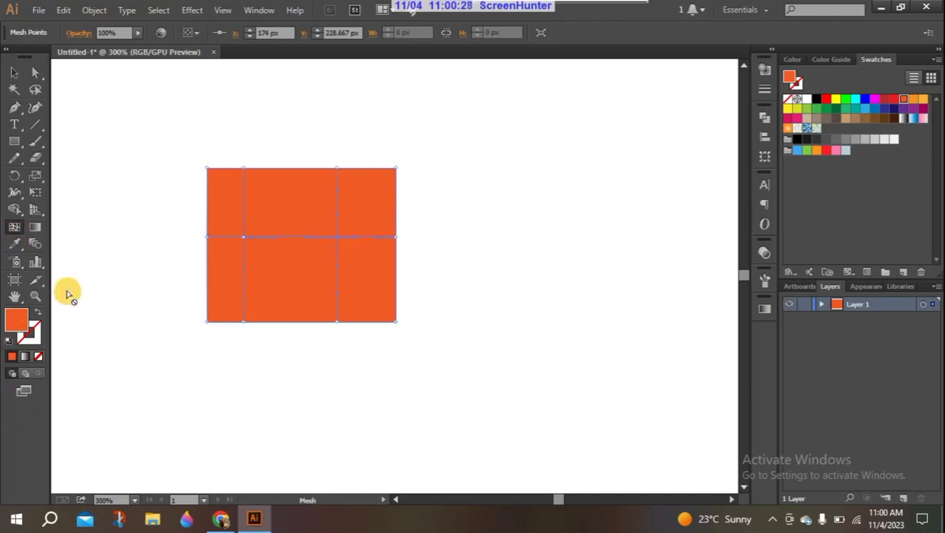
pyautogui.click(35, 72)
pyautogui.click(244, 239)
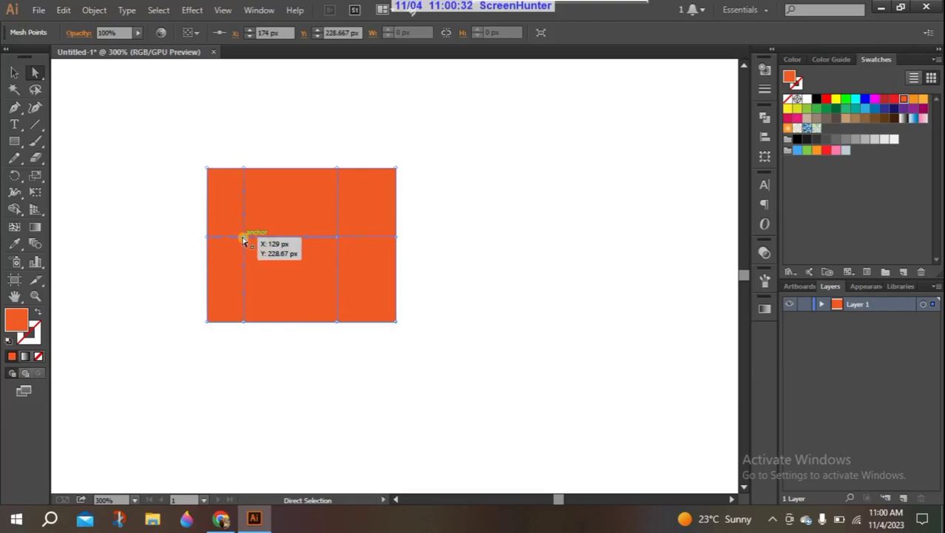
# Step: Colour the left mesh point red and drag it rightward into a curved glow
pyautogui.click(894, 101)
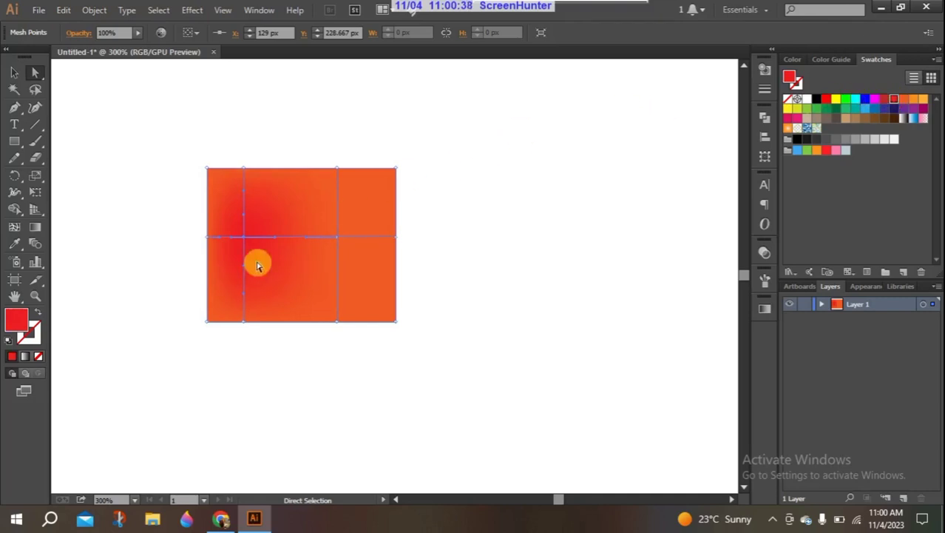
pyautogui.click(14, 228)
pyautogui.moveTo(244, 237); pyautogui.dragTo(310, 238)
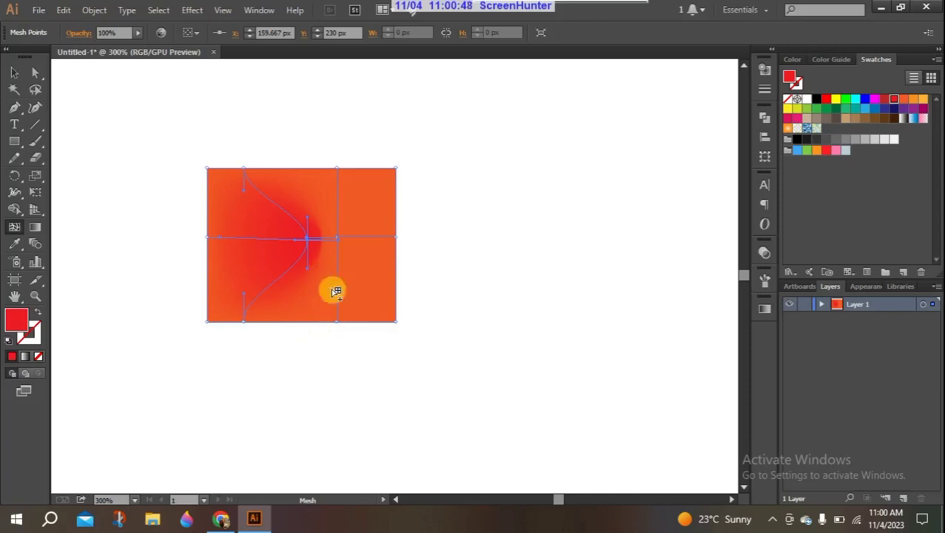
pyautogui.click(35, 296)
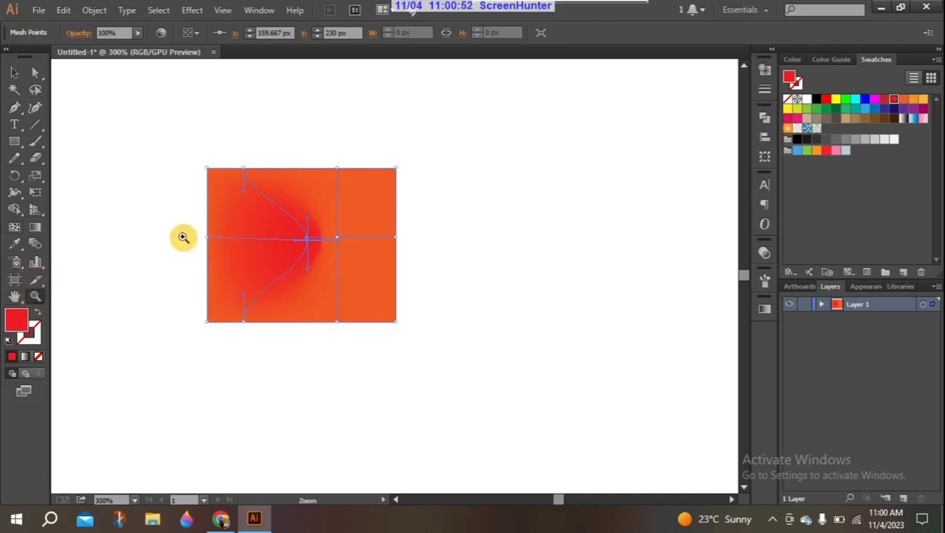
# Step: Magnify the red glow, shift the rectangle down-left and tweak the glow's curve
pyautogui.moveTo(176, 254); pyautogui.dragTo(223, 158)
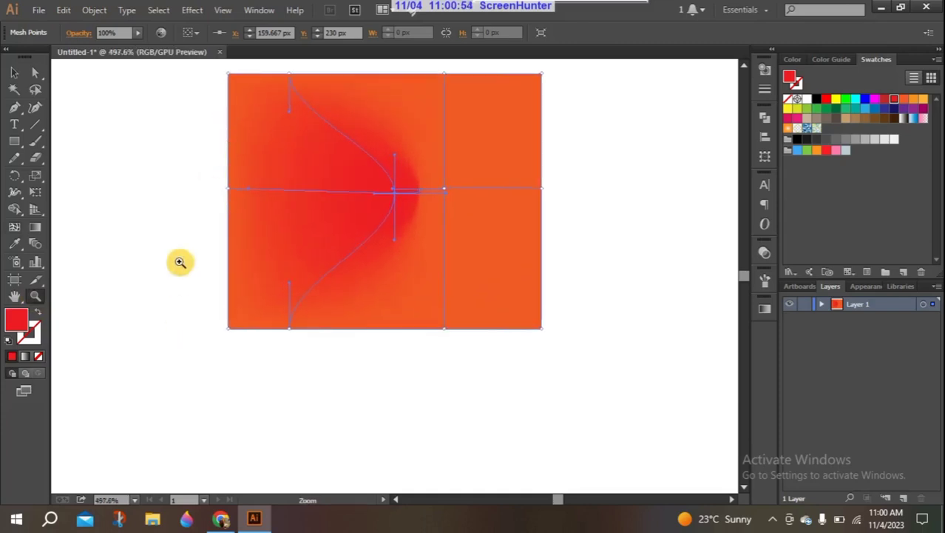
pyautogui.moveTo(179, 260); pyautogui.dragTo(234, 159)
pyautogui.click(16, 72)
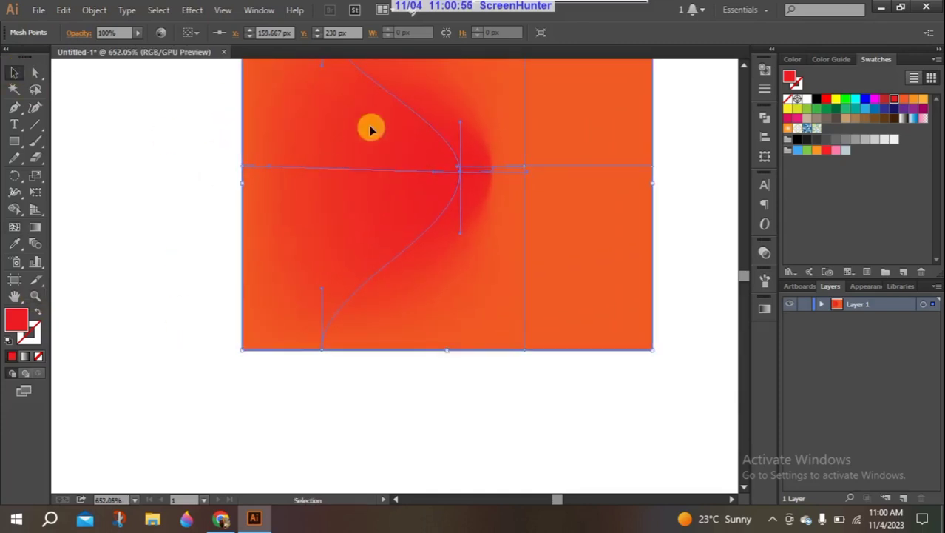
pyautogui.moveTo(406, 126); pyautogui.dragTo(306, 229)
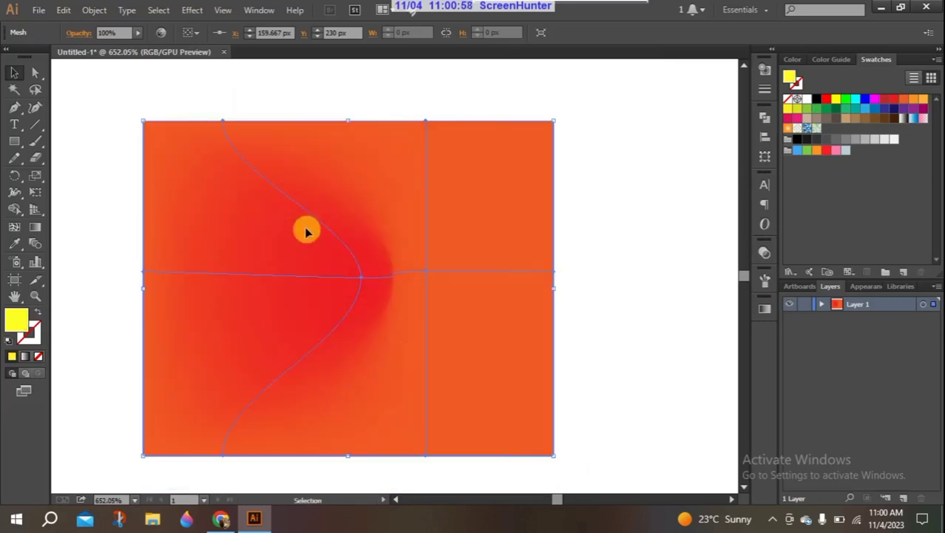
pyautogui.click(362, 275)
pyautogui.click(419, 281)
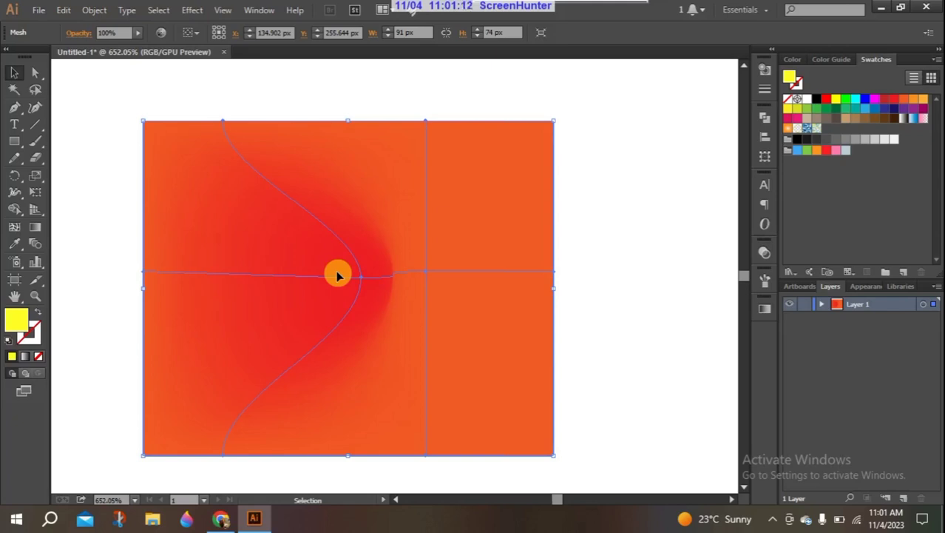
pyautogui.moveTo(360, 276); pyautogui.dragTo(364, 280)
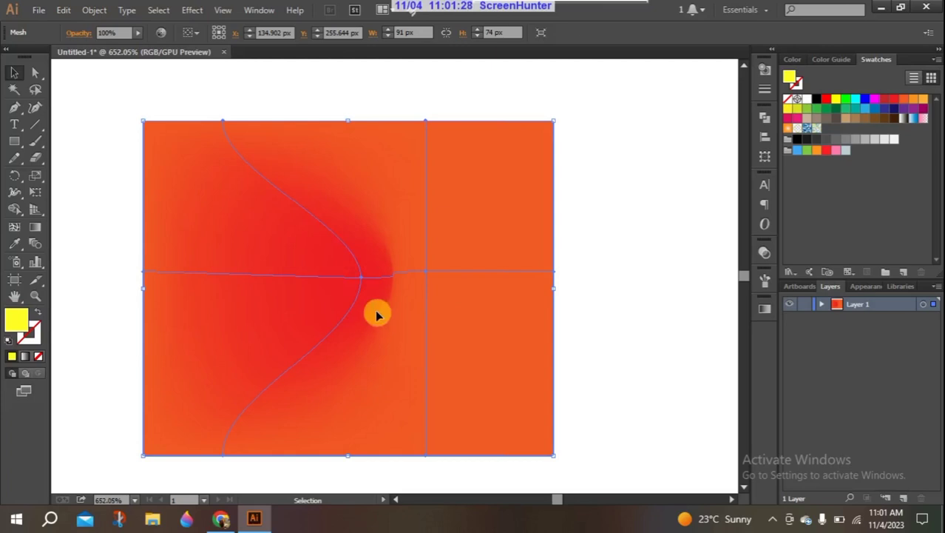
# Step: Undo the last two edits and reposition the mesh rectangle down-left
pyautogui.hotkey('ctrl', 'z')
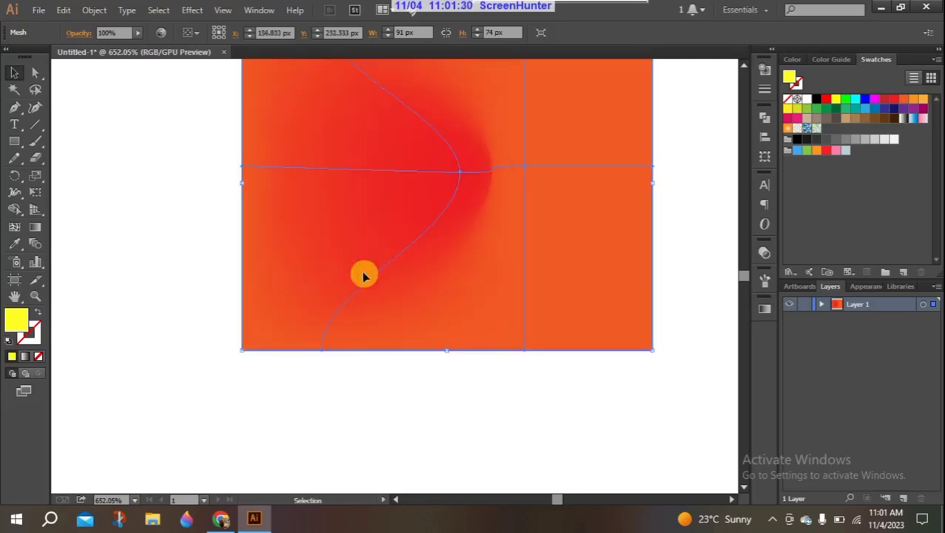
pyautogui.hotkey('ctrl', 'z')
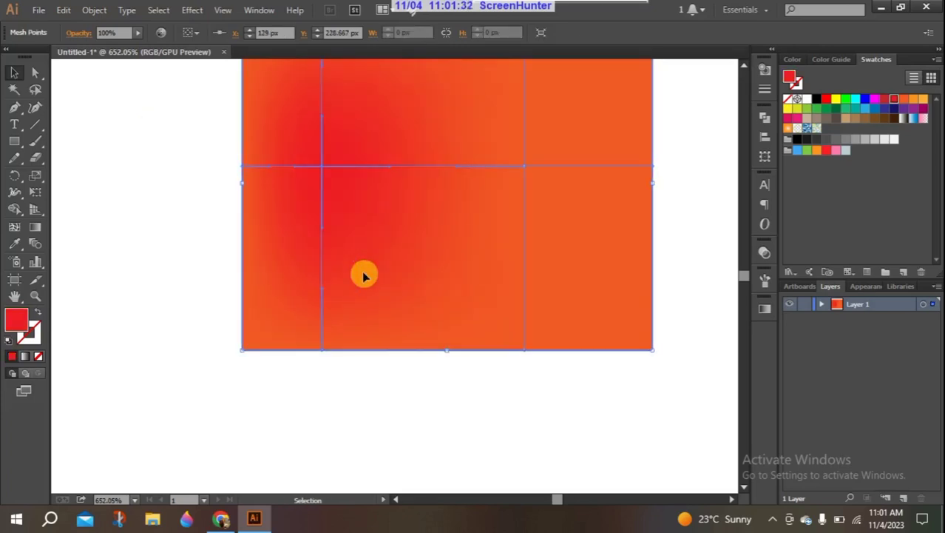
pyautogui.moveTo(465, 81); pyautogui.dragTo(409, 186)
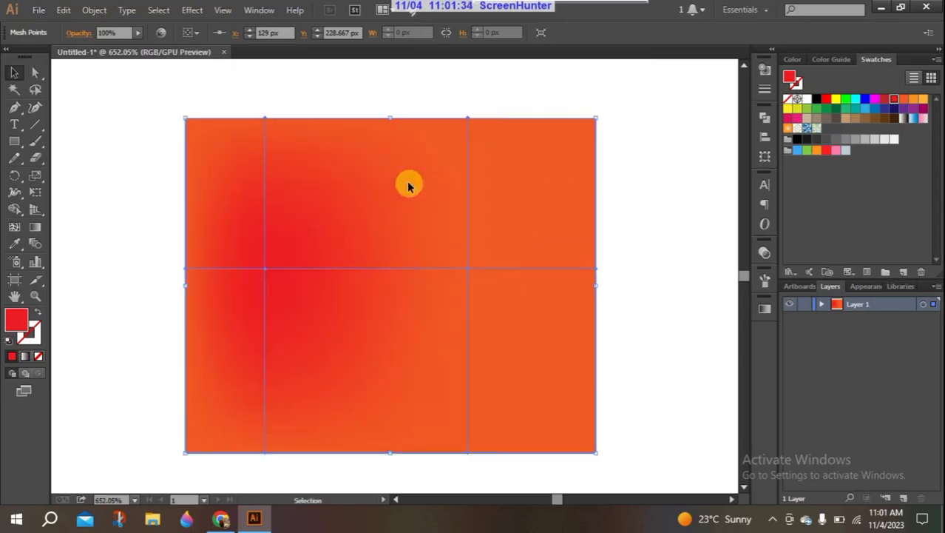
pyautogui.click(269, 270)
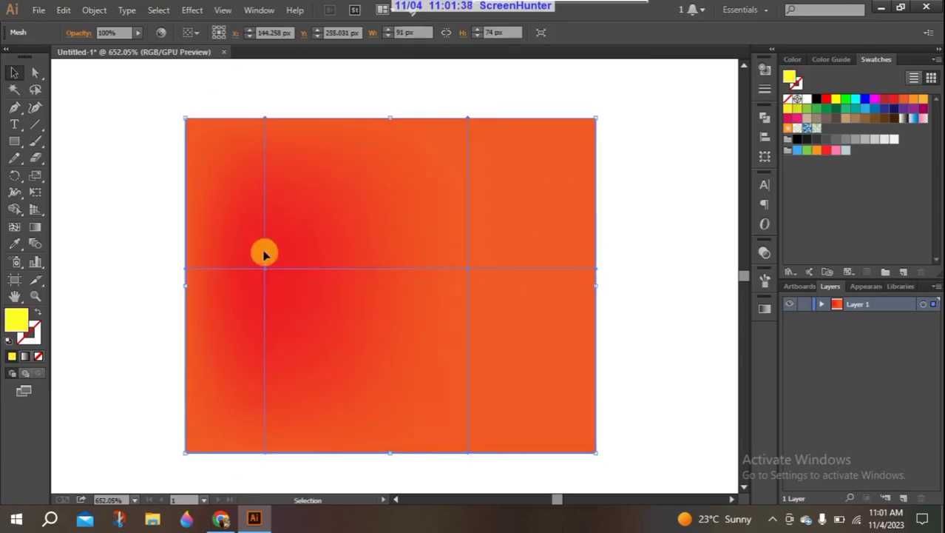
# Step: Drag the red mesh intersection point right so the left line bends into a curved glow
pyautogui.click(14, 226)
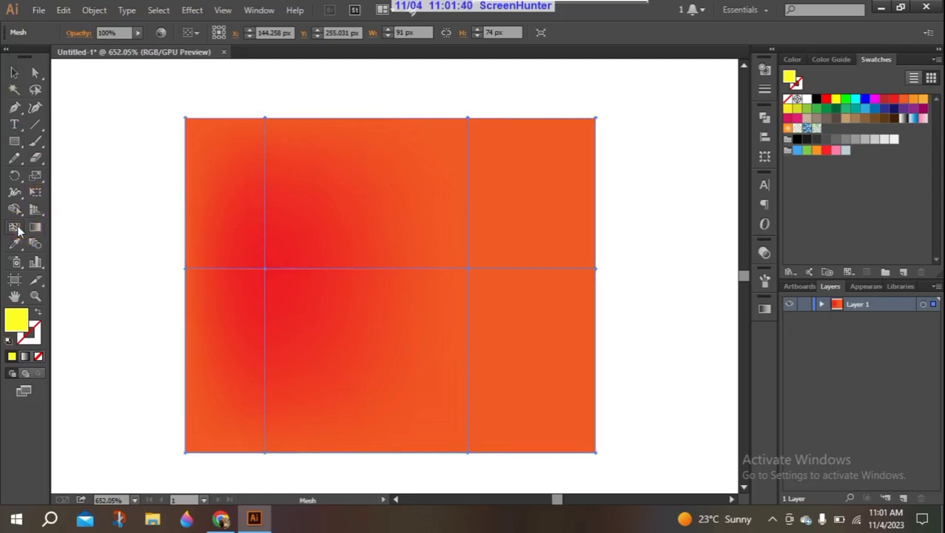
pyautogui.click(14, 71)
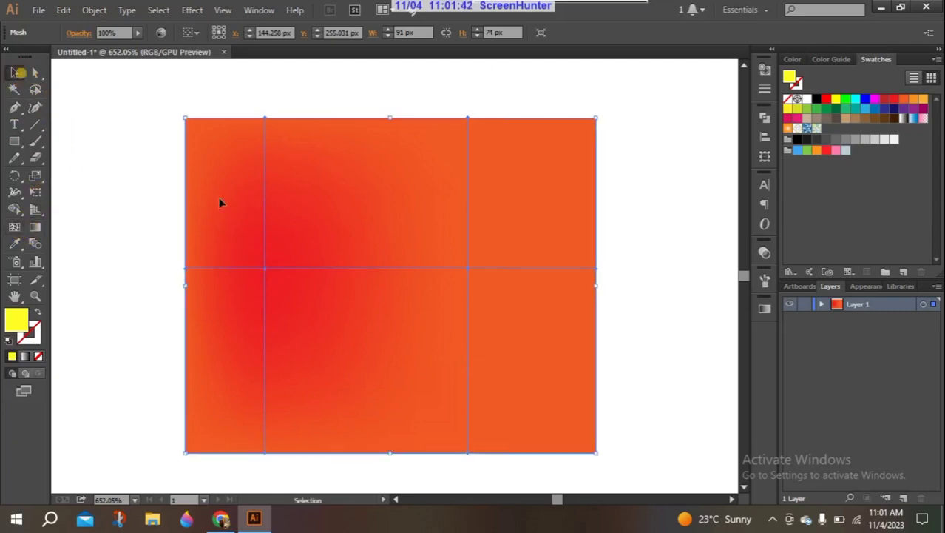
pyautogui.click(14, 227)
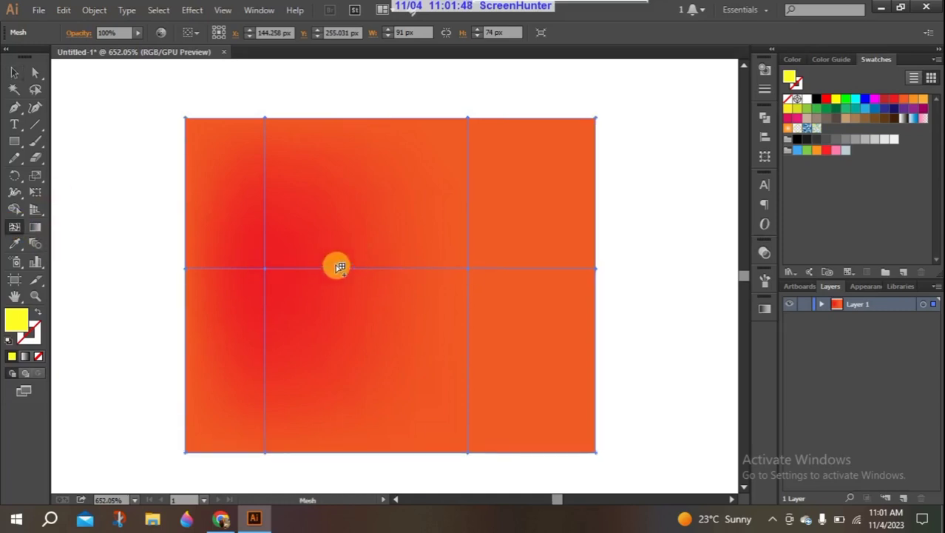
pyautogui.click(269, 270)
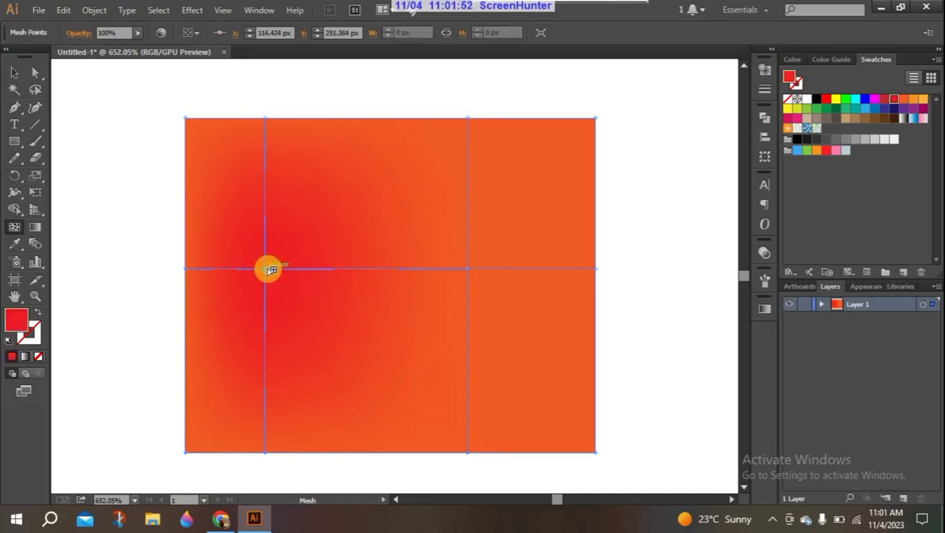
pyautogui.moveTo(269, 269); pyautogui.dragTo(407, 280)
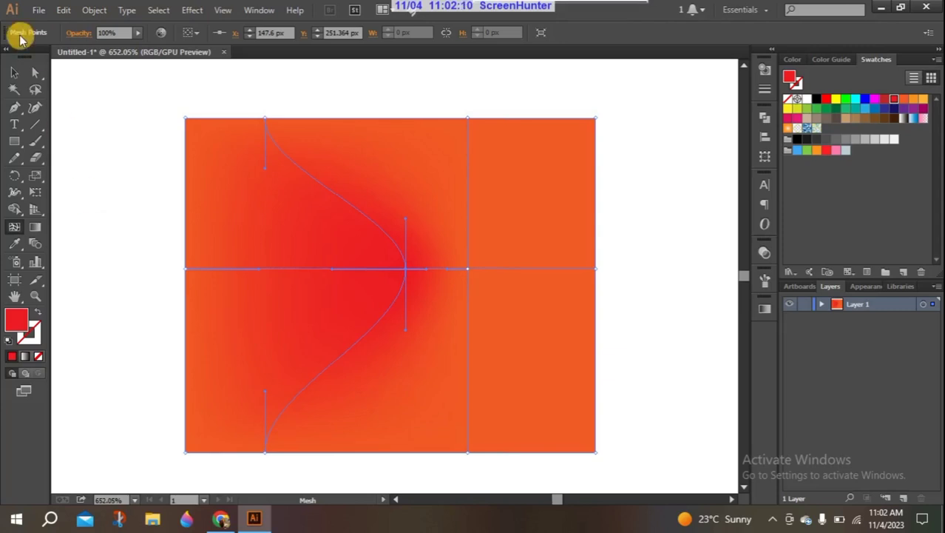
# Step: Select the whole orange-red gradient-mesh rectangle and delete it, clearing the artboard
pyautogui.click(14, 72)
pyautogui.click(127, 160)
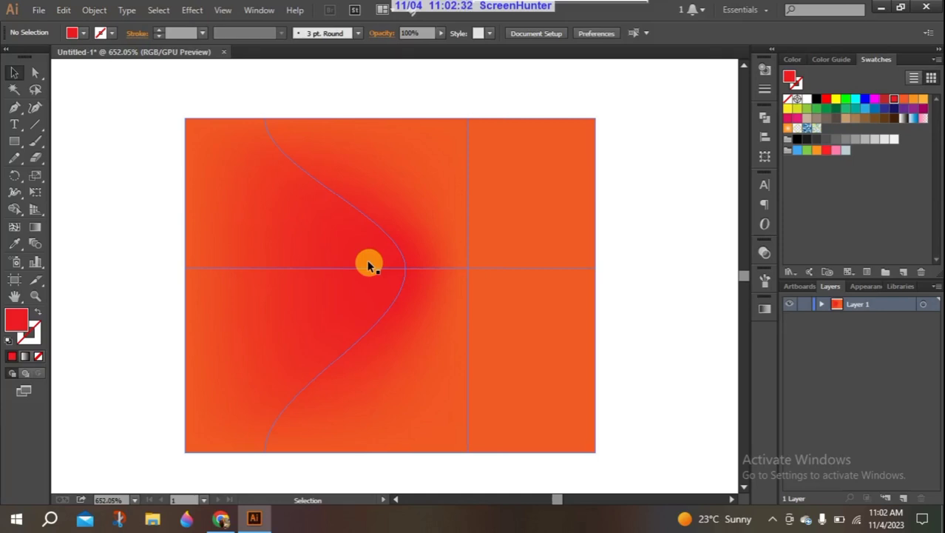
pyautogui.click(370, 267)
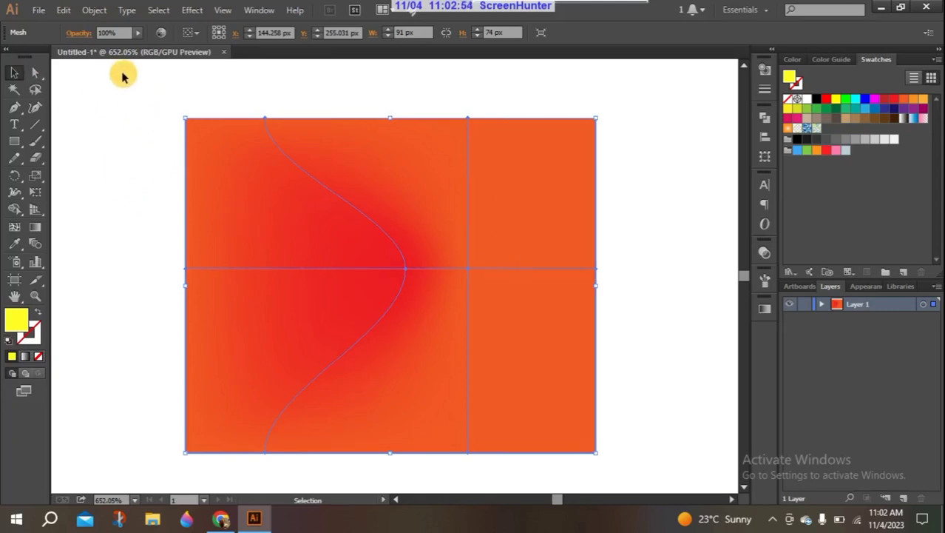
pyautogui.moveTo(157, 111); pyautogui.dragTo(641, 435)
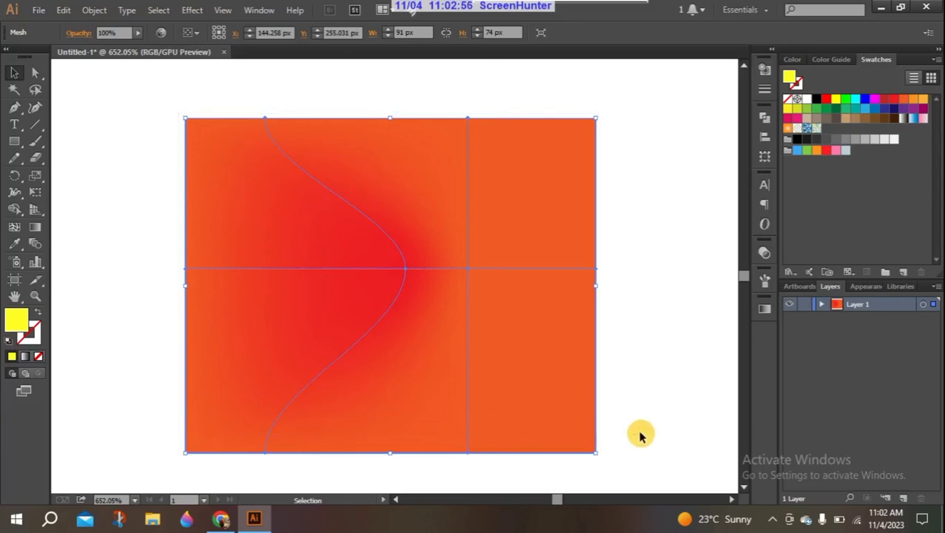
pyautogui.press('Delete')
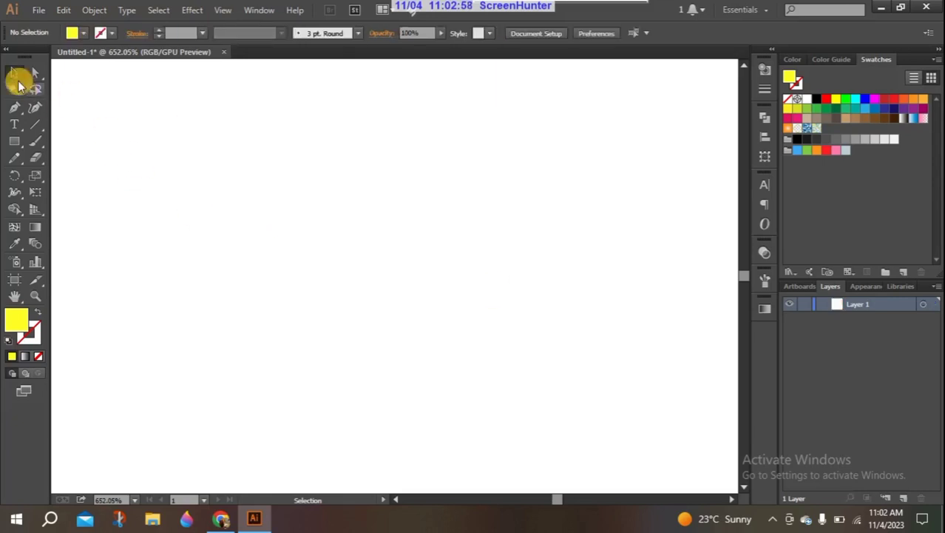
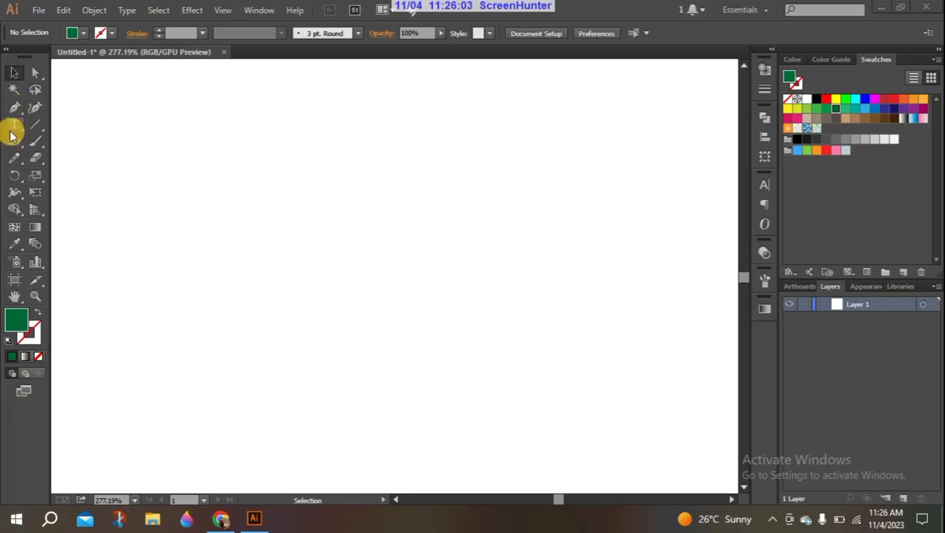
# Step: Draw a circle on the left of the page with the Ellipse Tool
pyautogui.moveTo(13, 139)
pyautogui.mouseDown()
pyautogui.moveTo(91, 148)
pyautogui.moveTo(71, 175)
pyautogui.mouseUp()
pyautogui.moveTo(190, 166); pyautogui.dragTo(301, 274)
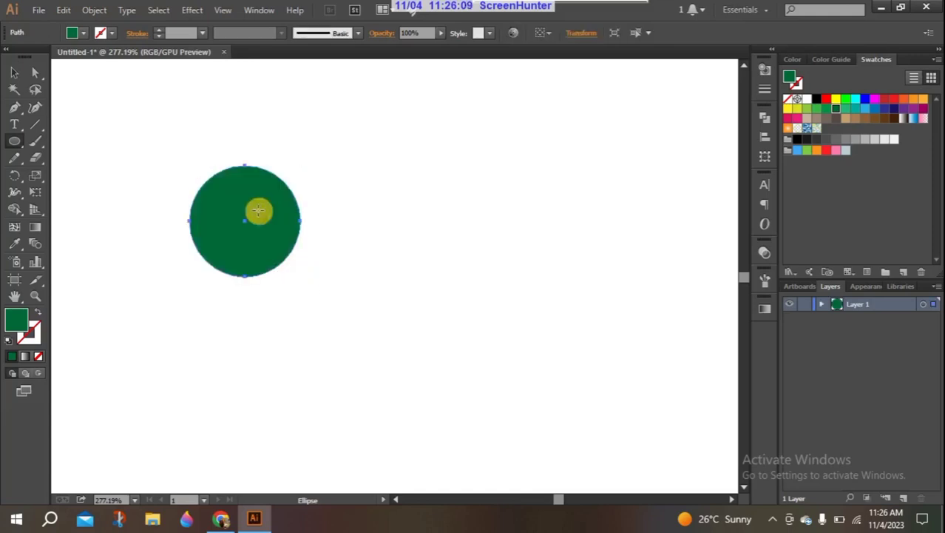
pyautogui.click(11, 74)
pyautogui.click(287, 189)
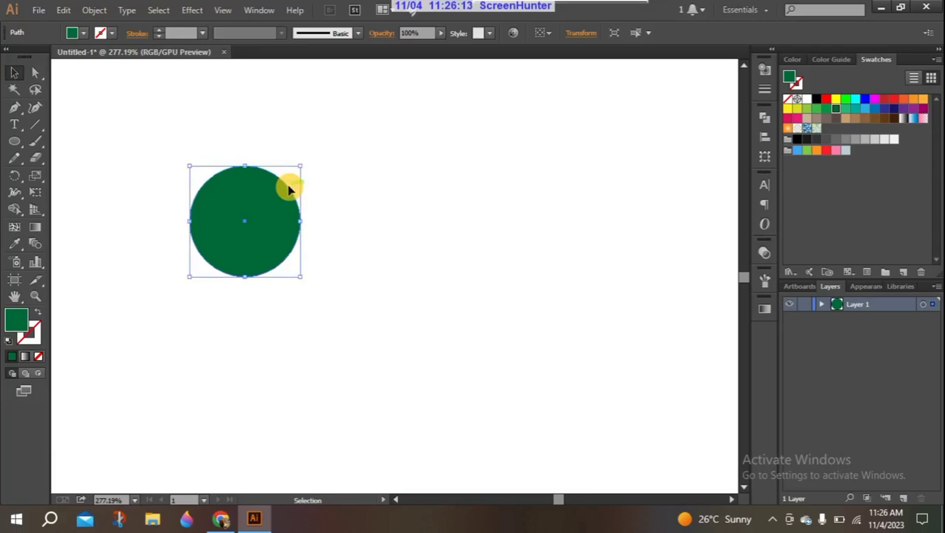
# Step: Alt-drag an overlapping copy of the circle to the right and align it level with the first
pyautogui.moveTo(288, 190); pyautogui.dragTo(356, 191)
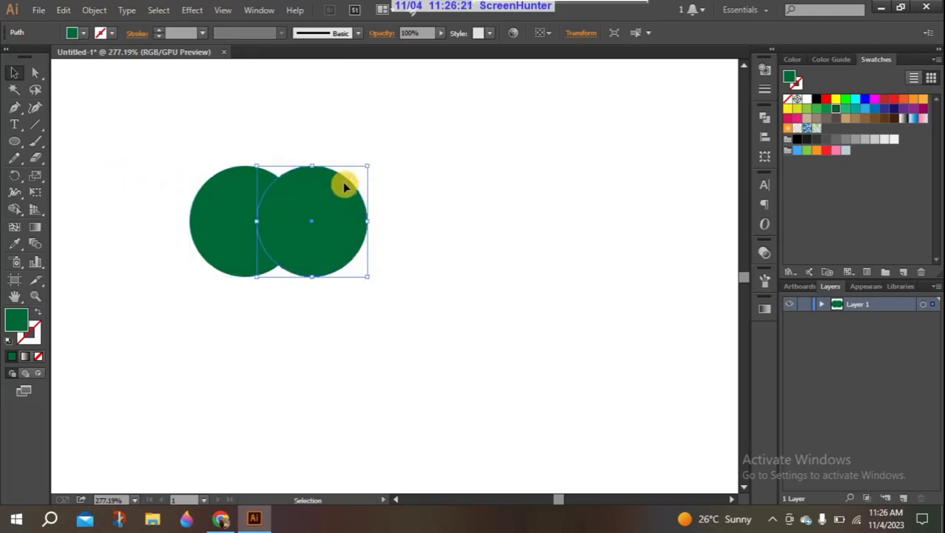
pyautogui.moveTo(344, 182); pyautogui.dragTo(346, 186)
pyautogui.click(402, 191)
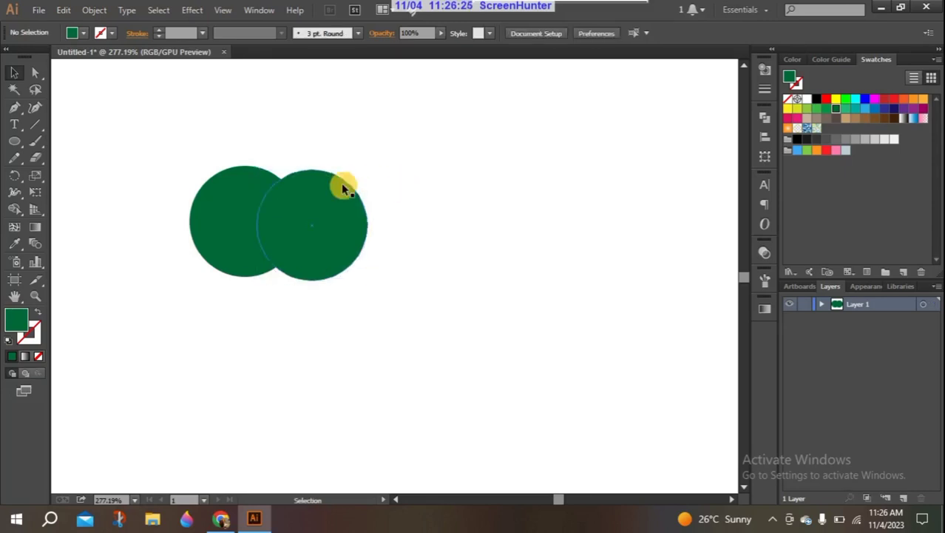
pyautogui.moveTo(344, 185); pyautogui.dragTo(345, 179)
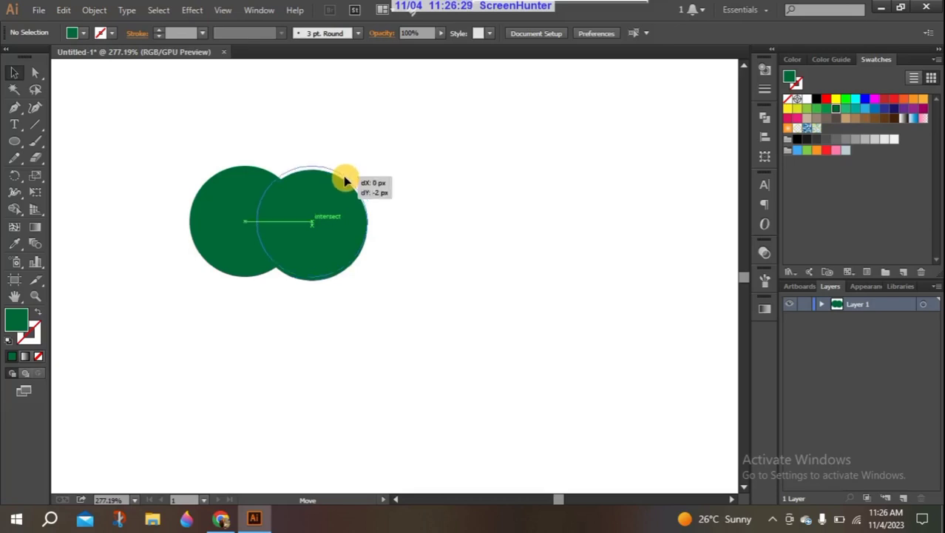
pyautogui.moveTo(345, 180); pyautogui.dragTo(344, 179)
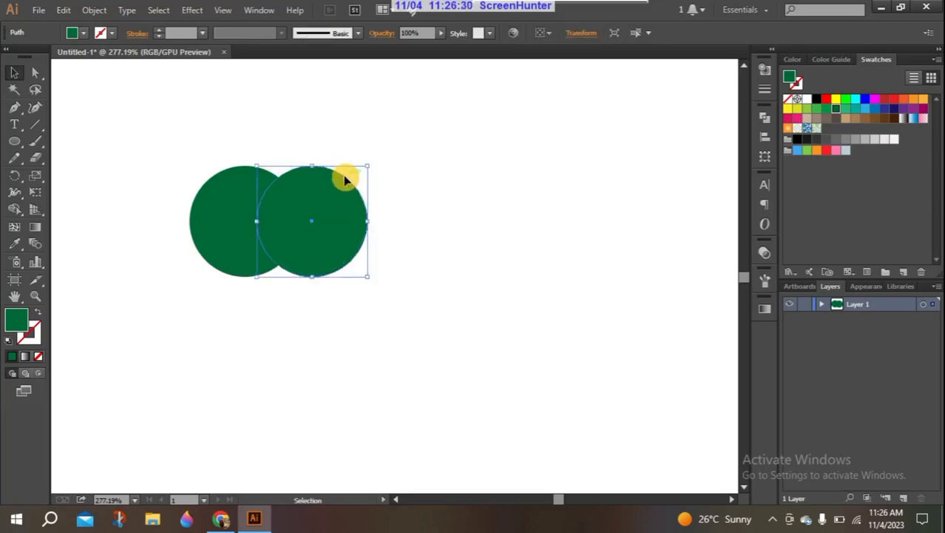
pyautogui.click(423, 219)
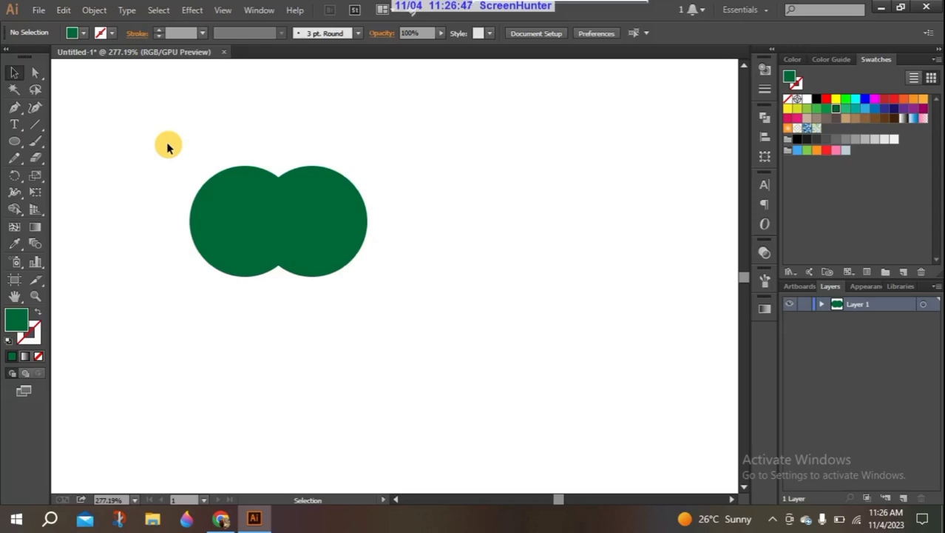
# Step: Select both circles and combine them with Pathfinder Unite
pyautogui.click(212, 183)
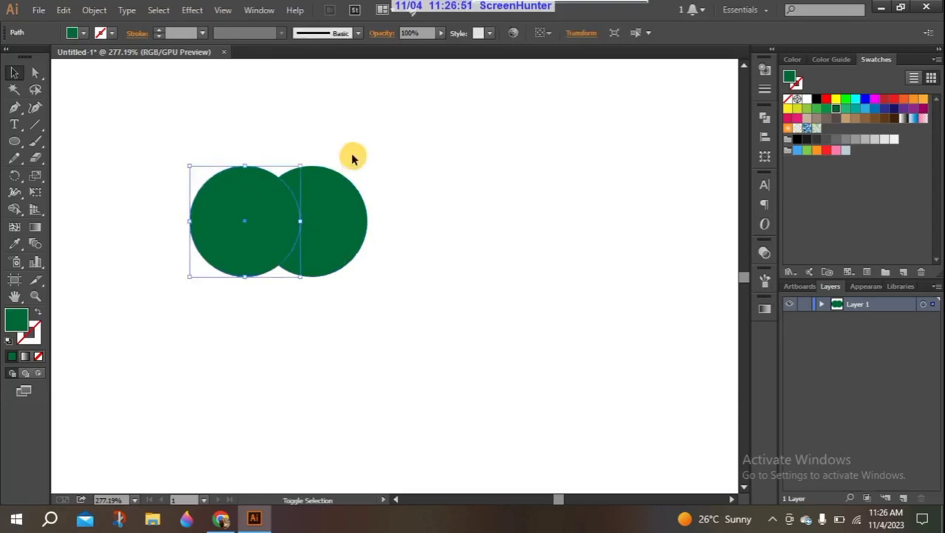
pyautogui.keyDown('shift'); pyautogui.click(334, 176); pyautogui.keyUp('shift')
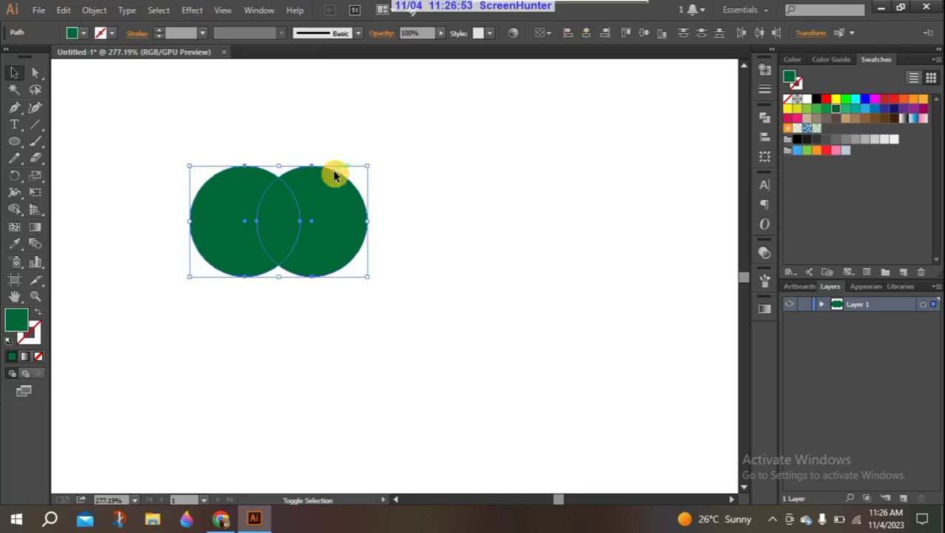
pyautogui.click(766, 119)
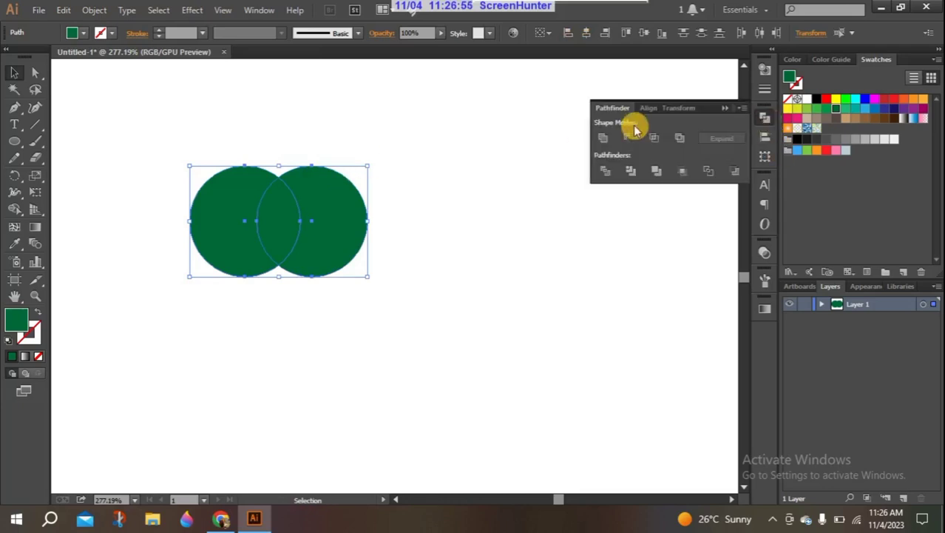
pyautogui.click(602, 139)
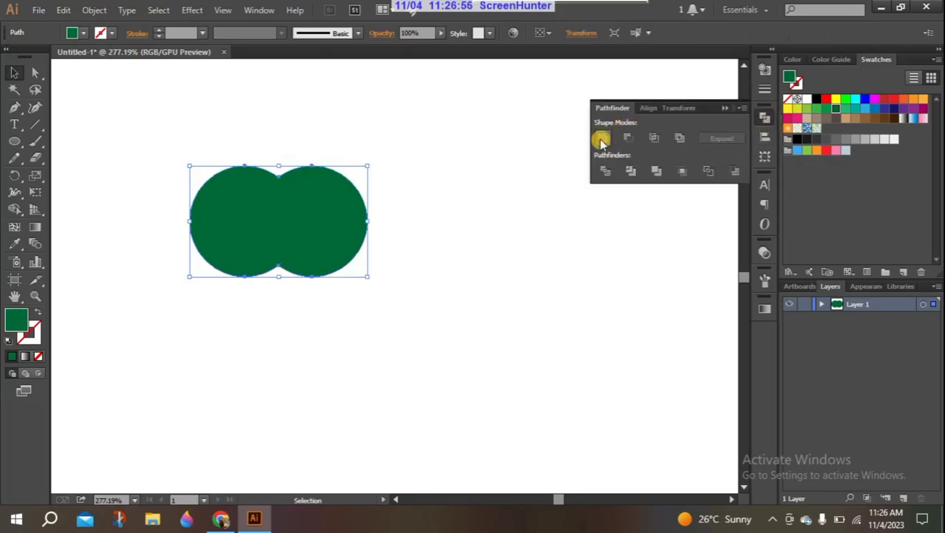
pyautogui.click(396, 211)
pyautogui.click(730, 109)
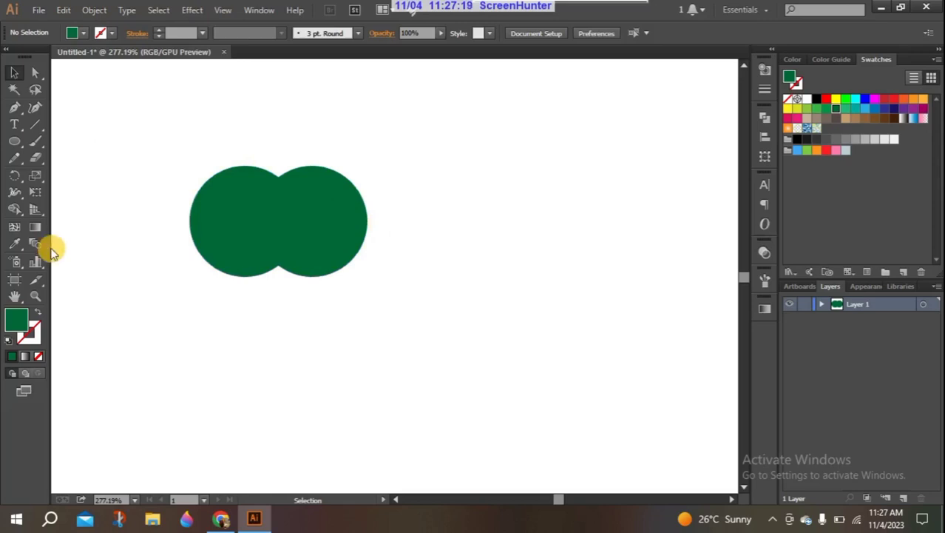
# Step: Try pulling the shape's bottom anchors into a point, then undo it
pyautogui.click(267, 196)
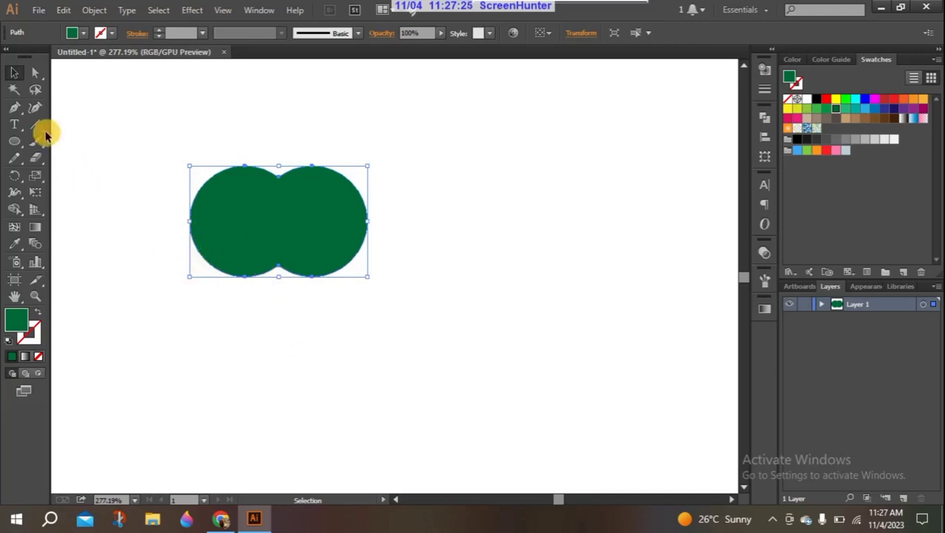
pyautogui.click(36, 72)
pyautogui.click(145, 278)
pyautogui.moveTo(320, 293); pyautogui.dragTo(251, 256)
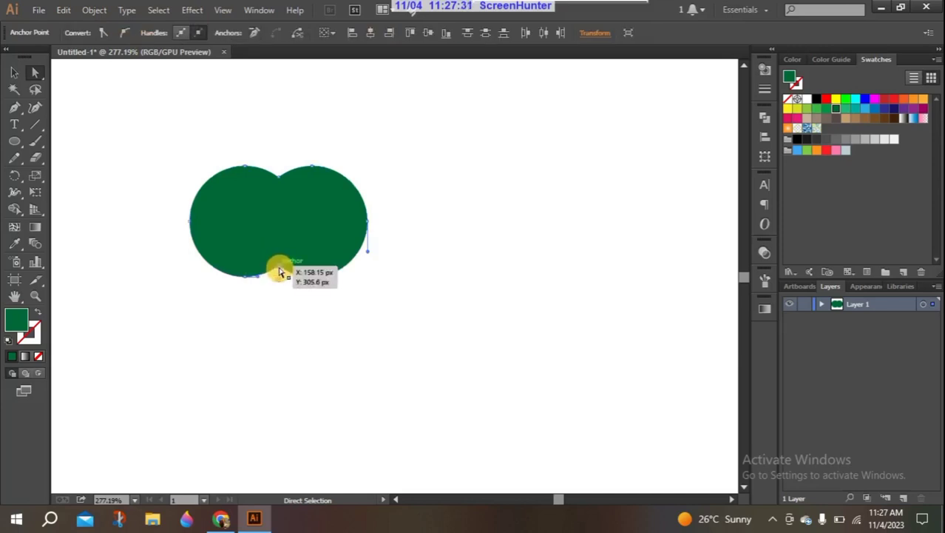
pyautogui.moveTo(280, 271); pyautogui.dragTo(280, 309)
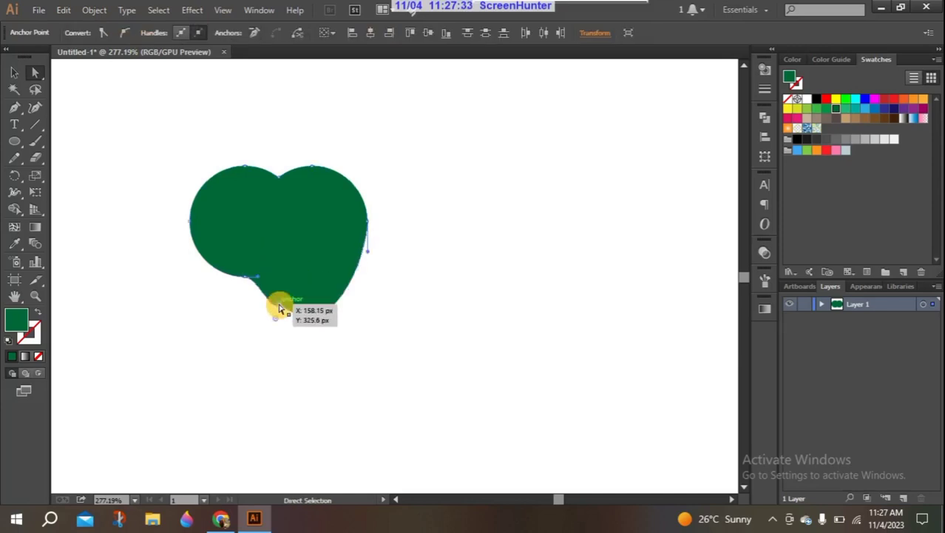
pyautogui.hotkey('ctrl', 'z')
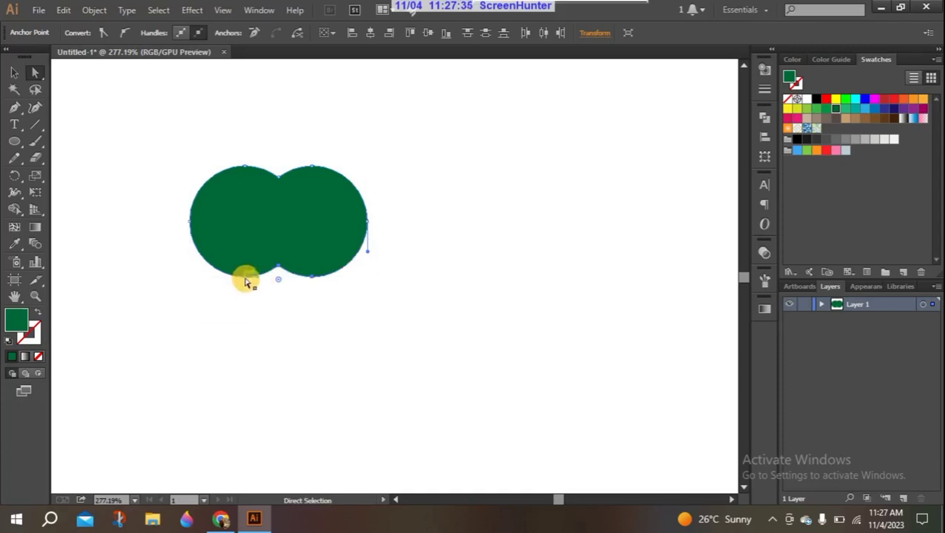
pyautogui.click(254, 285)
# Step: Stretch the bottom anchors downward and round the notch at the base
pyautogui.moveTo(340, 306)
pyautogui.mouseDown()
pyautogui.moveTo(294, 266)
pyautogui.moveTo(233, 250)
pyautogui.moveTo(281, 345)
pyautogui.mouseUp()
pyautogui.click(143, 301)
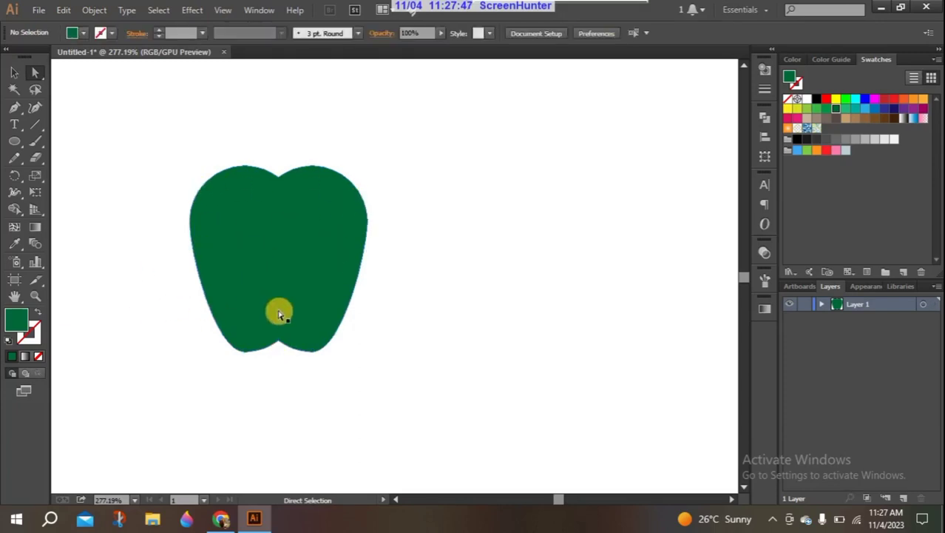
pyautogui.moveTo(281, 343); pyautogui.dragTo(277, 174)
pyautogui.moveTo(279, 362); pyautogui.dragTo(281, 368)
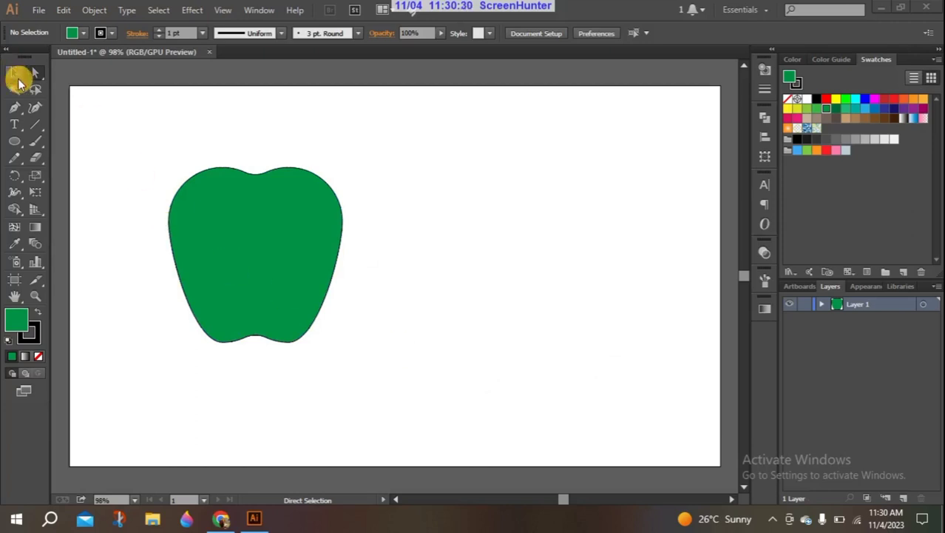
# Step: Fill the apple with the red swatch, comparing lighter and darker tints in the Color Guide
pyautogui.click(14, 73)
pyautogui.click(239, 231)
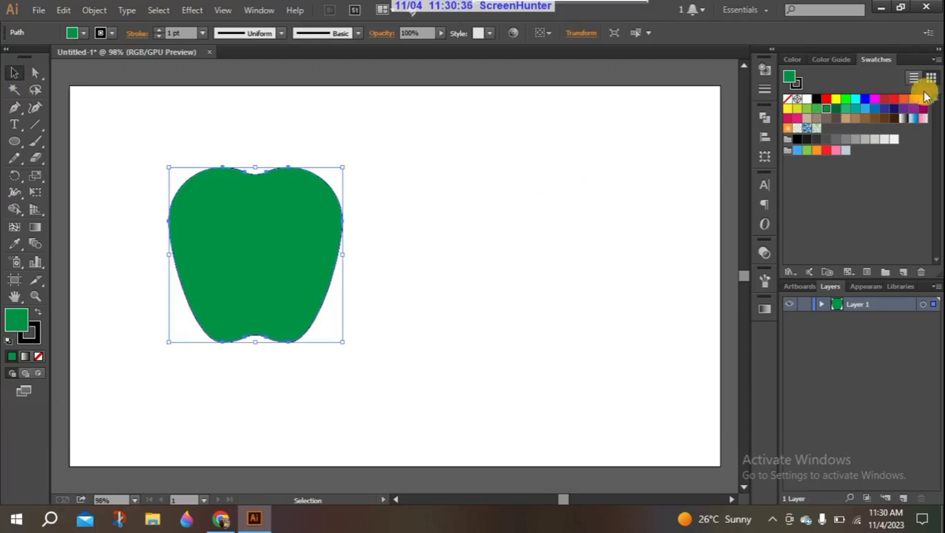
pyautogui.click(894, 101)
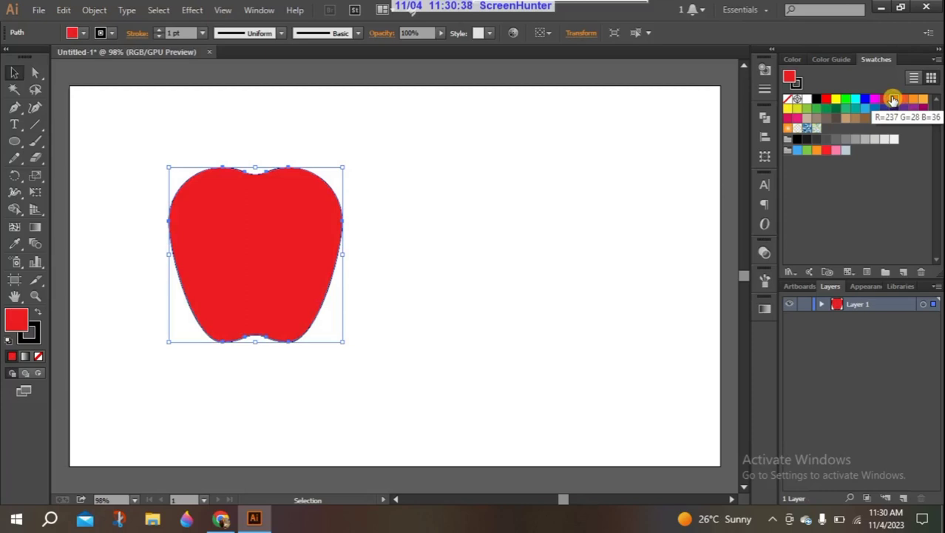
pyautogui.click(830, 58)
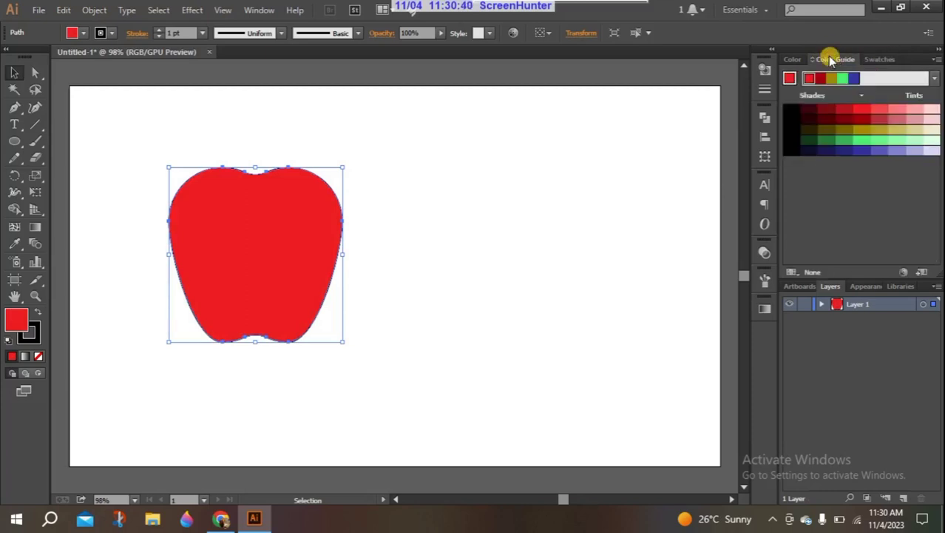
pyautogui.click(874, 109)
pyautogui.click(849, 108)
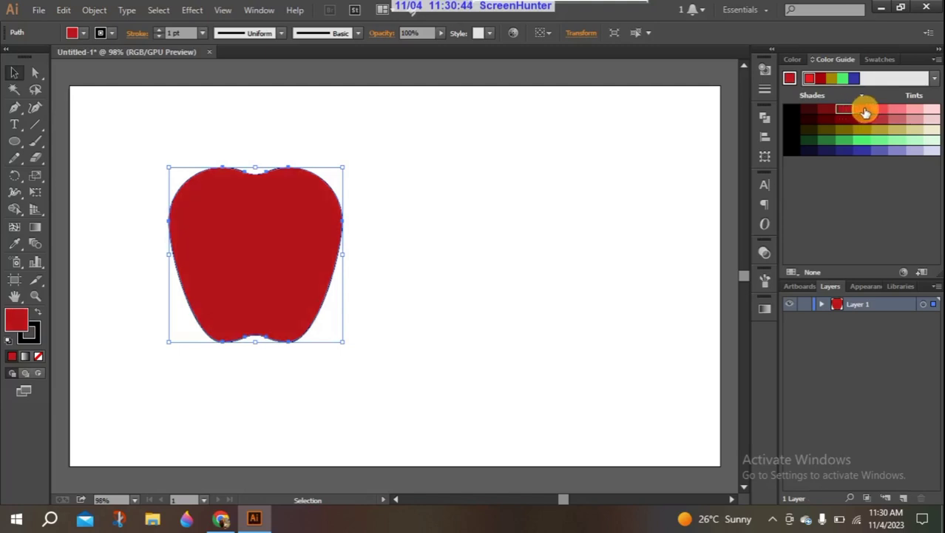
pyautogui.click(864, 110)
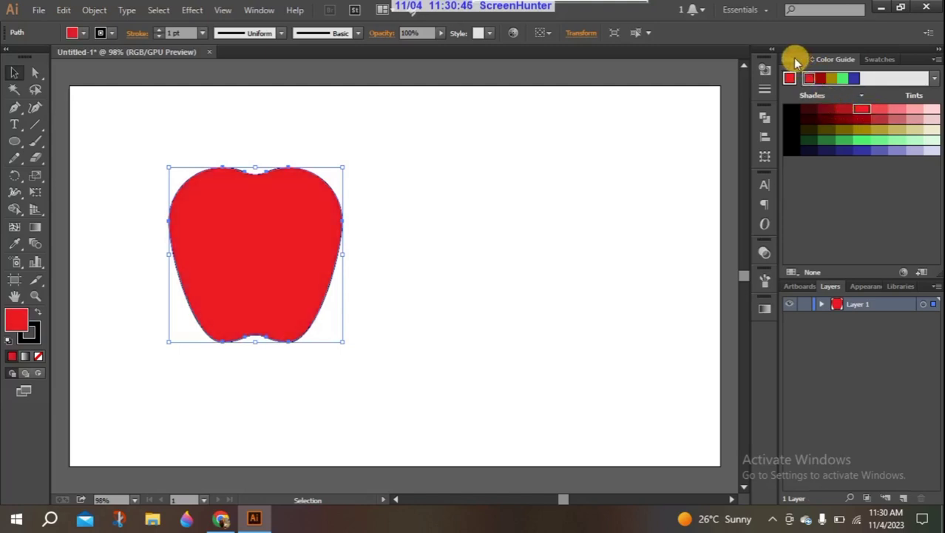
# Step: Set the apple's fill to R 210, G 46, B 21 in the Color panel
pyautogui.click(794, 58)
pyautogui.click(844, 126)
pyautogui.click(898, 80)
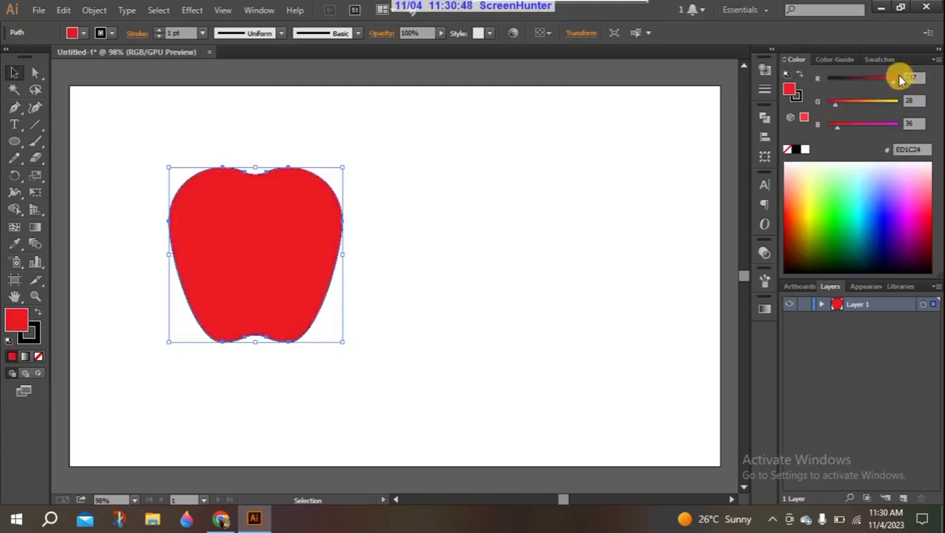
pyautogui.moveTo(894, 82); pyautogui.dragTo(891, 82)
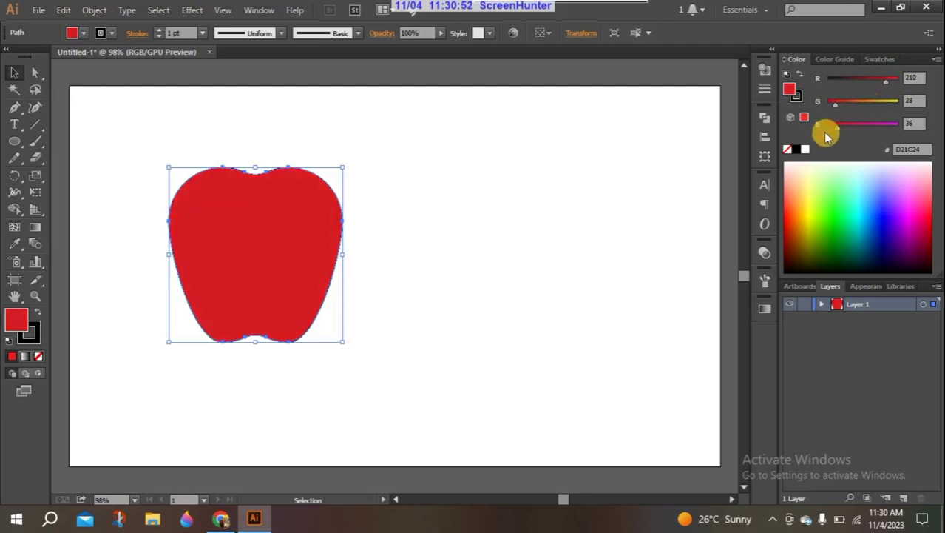
pyautogui.moveTo(836, 105); pyautogui.dragTo(839, 107)
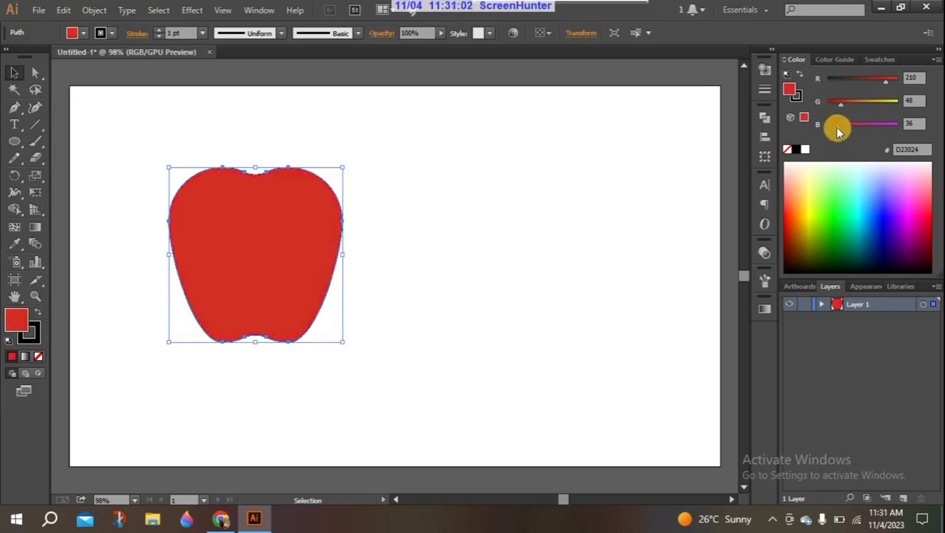
pyautogui.moveTo(835, 130); pyautogui.dragTo(835, 131)
pyautogui.click(458, 283)
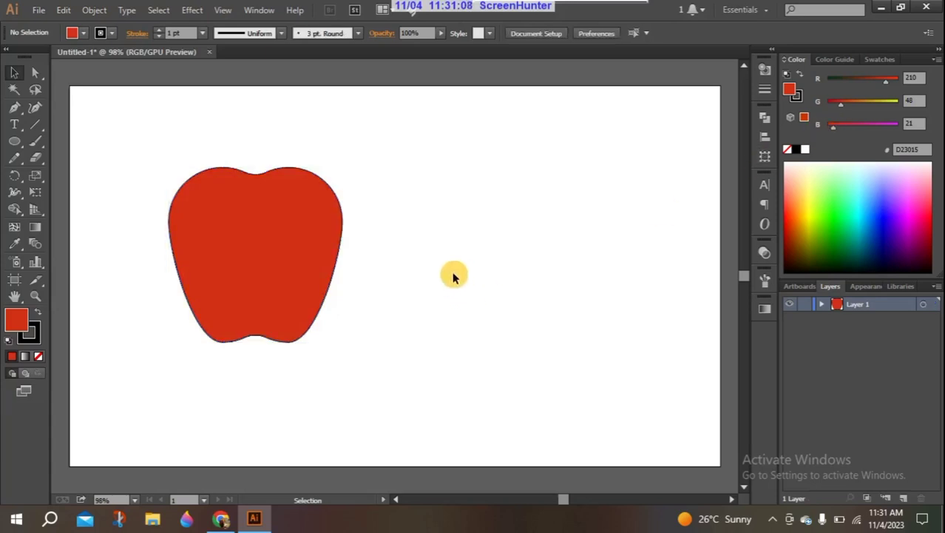
# Step: Move the red-orange apple to the artboard centre and select it
pyautogui.moveTo(220, 235); pyautogui.dragTo(363, 224)
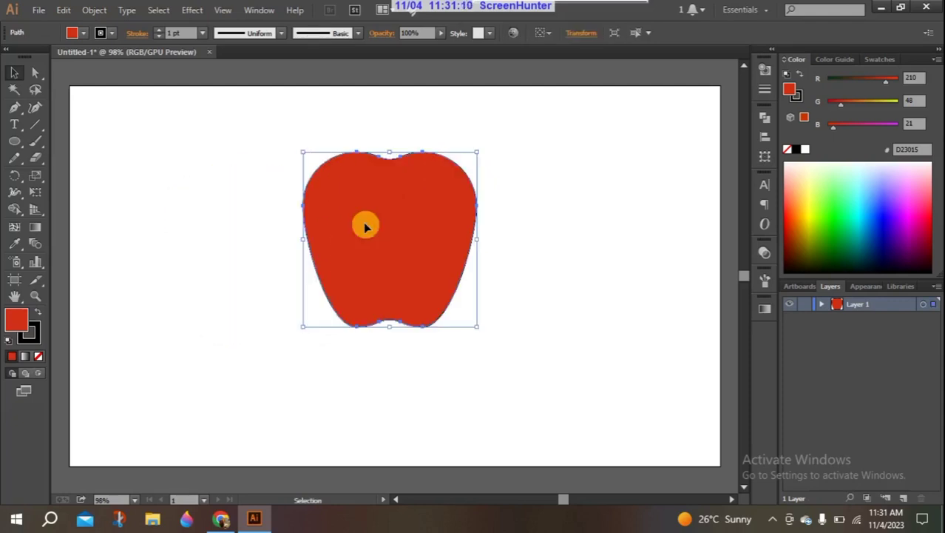
pyautogui.click(223, 174)
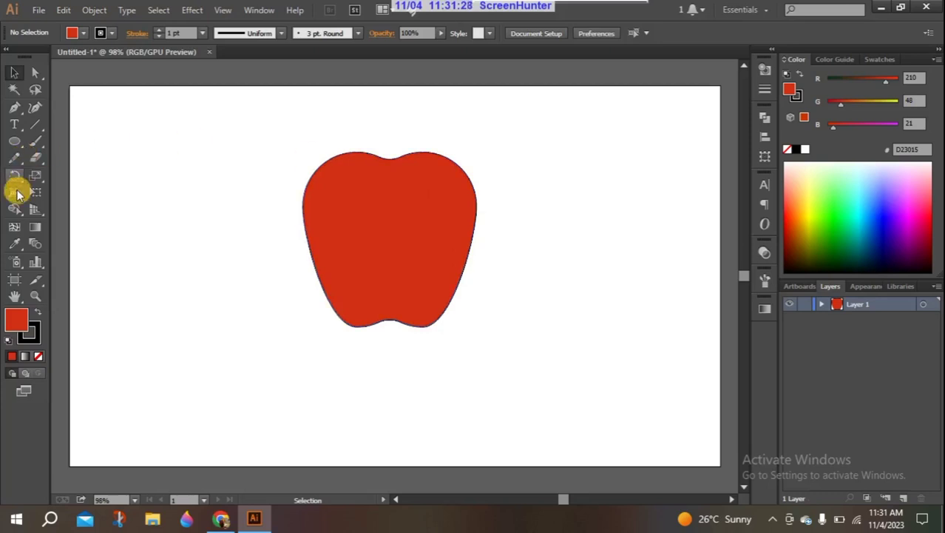
pyautogui.click(362, 214)
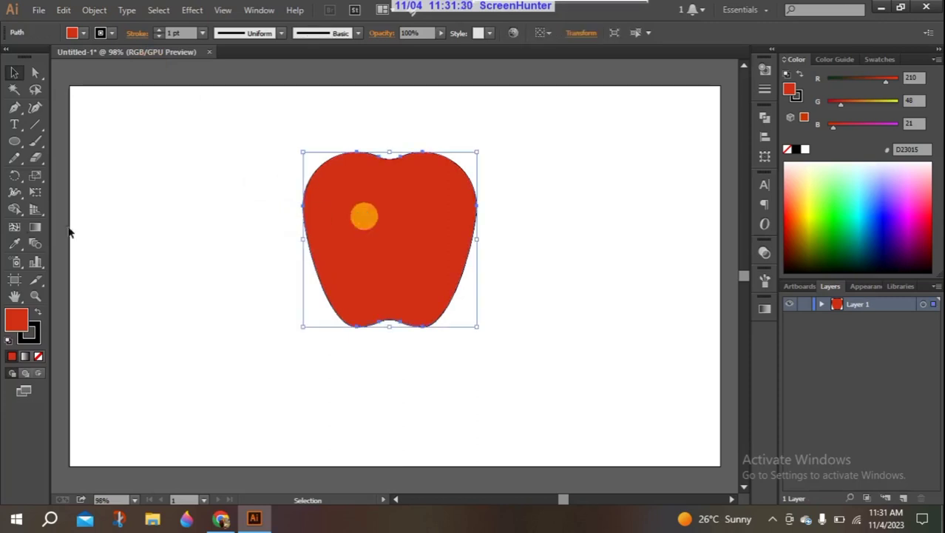
pyautogui.click(15, 234)
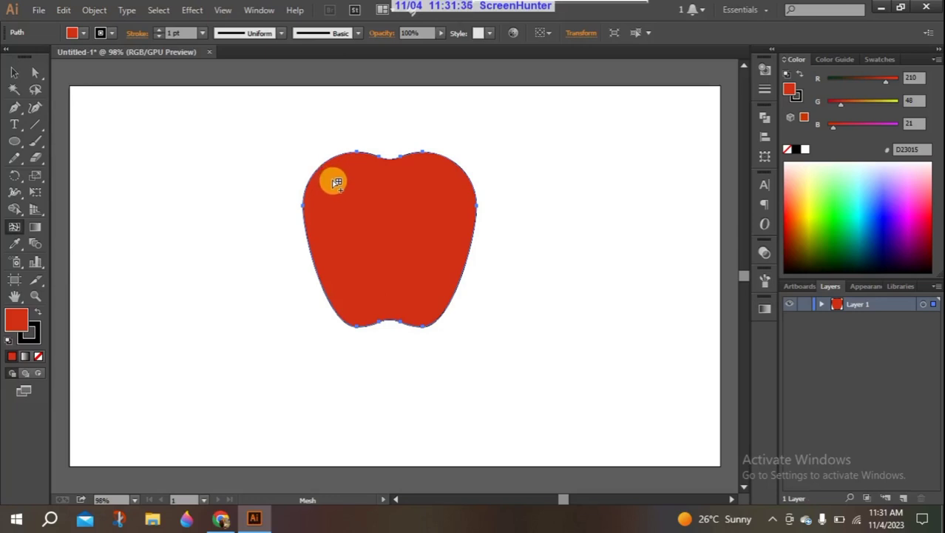
# Step: Add mesh lines at the apple's upper left, upper right and lower part, then lasso its points
pyautogui.click(332, 180)
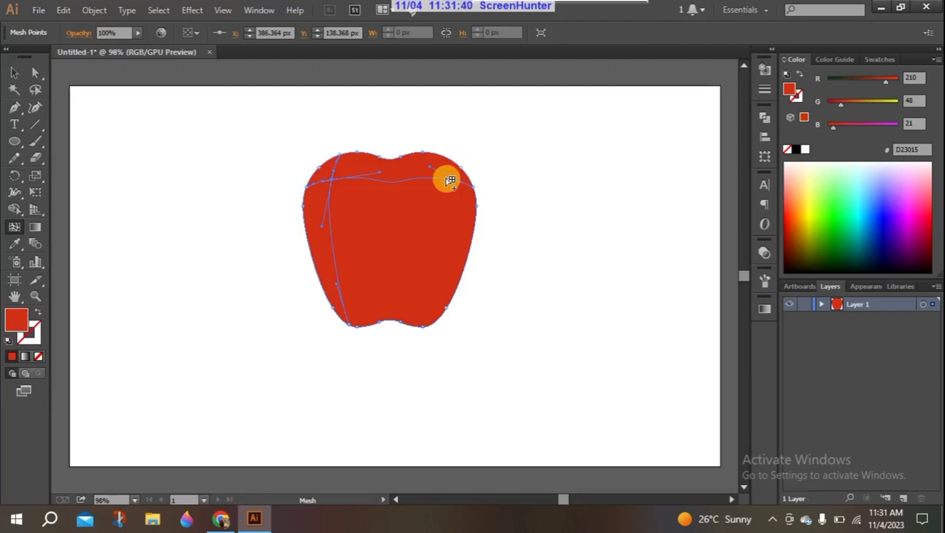
pyautogui.click(448, 180)
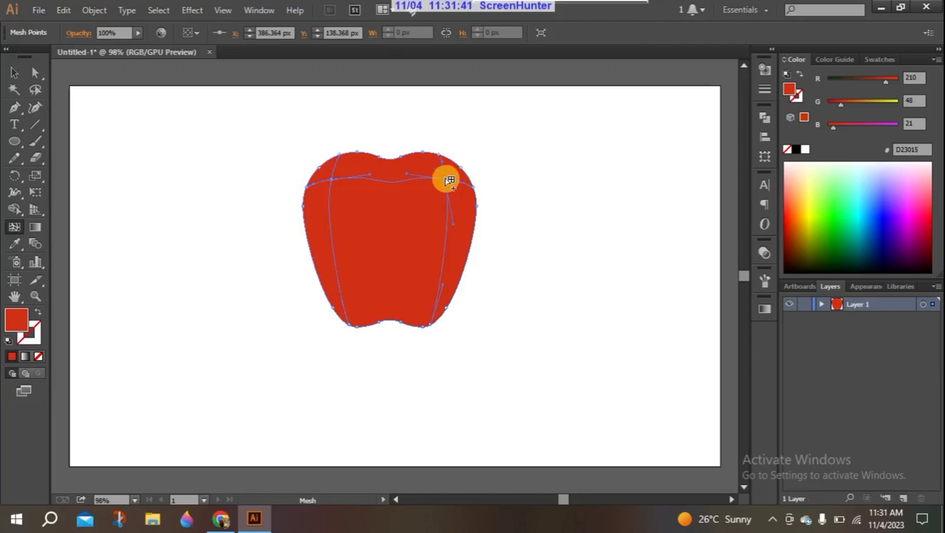
pyautogui.click(341, 297)
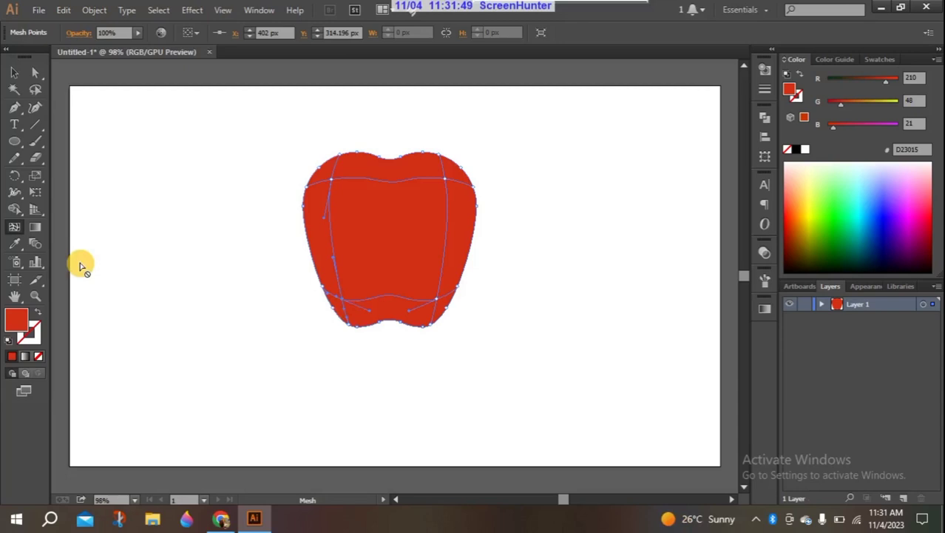
pyautogui.click(35, 89)
pyautogui.moveTo(316, 176)
pyautogui.mouseDown()
pyautogui.moveTo(460, 178)
pyautogui.moveTo(459, 239)
pyautogui.mouseUp()
pyautogui.moveTo(451, 274)
pyautogui.mouseDown()
pyautogui.moveTo(435, 310)
pyautogui.moveTo(338, 317)
pyautogui.moveTo(318, 182)
pyautogui.mouseUp()
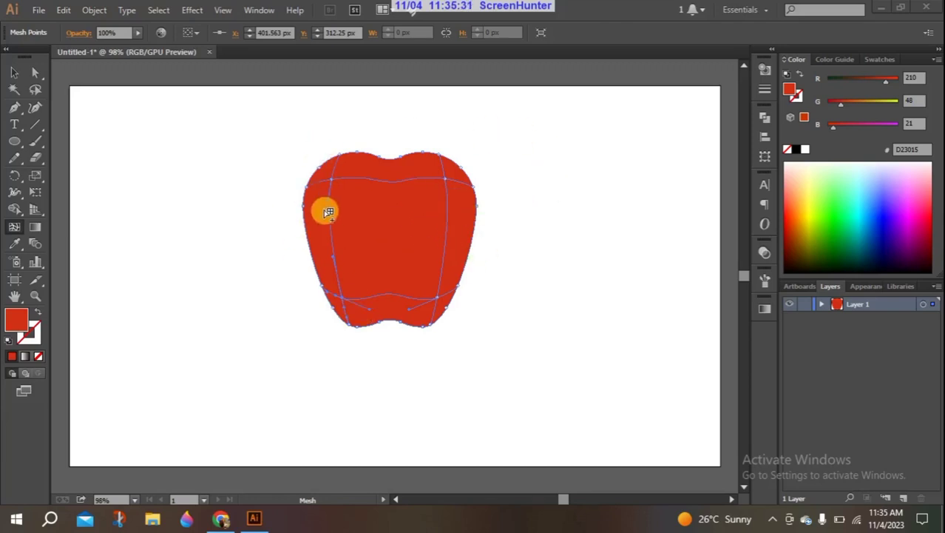
# Step: Drag the top-left, upper-right, bottom and left-edge mesh anchors to follow the apple's outline
pyautogui.click(34, 73)
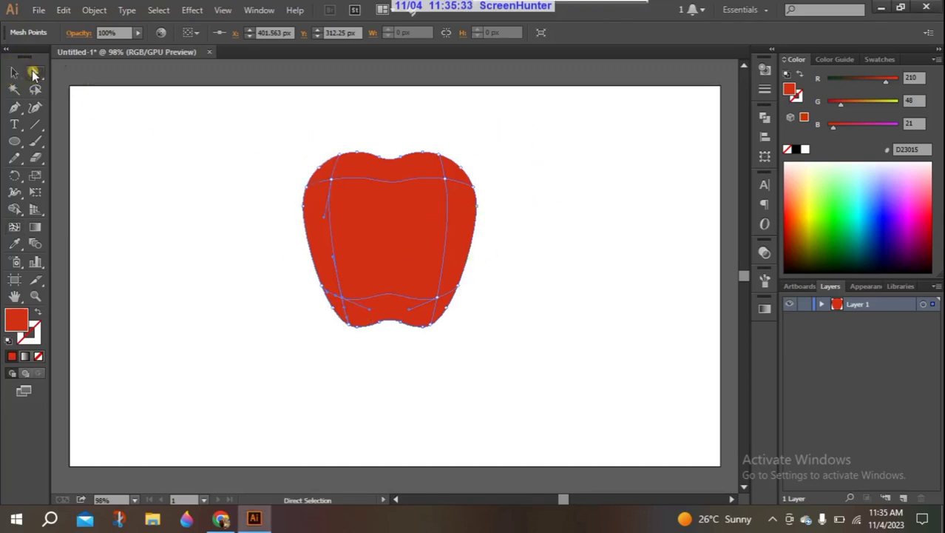
pyautogui.click(318, 170)
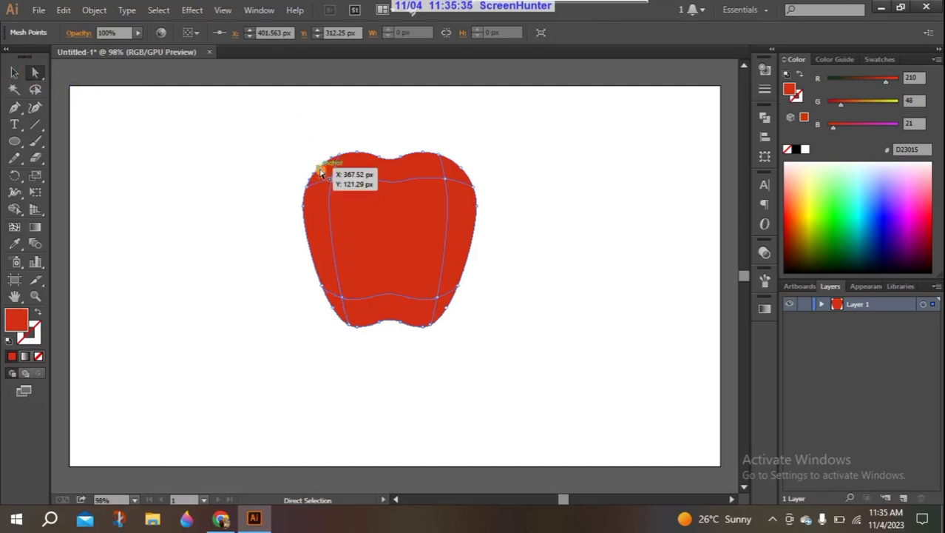
pyautogui.moveTo(320, 171)
pyautogui.mouseDown()
pyautogui.moveTo(359, 148)
pyautogui.moveTo(380, 160)
pyautogui.moveTo(446, 155)
pyautogui.mouseUp()
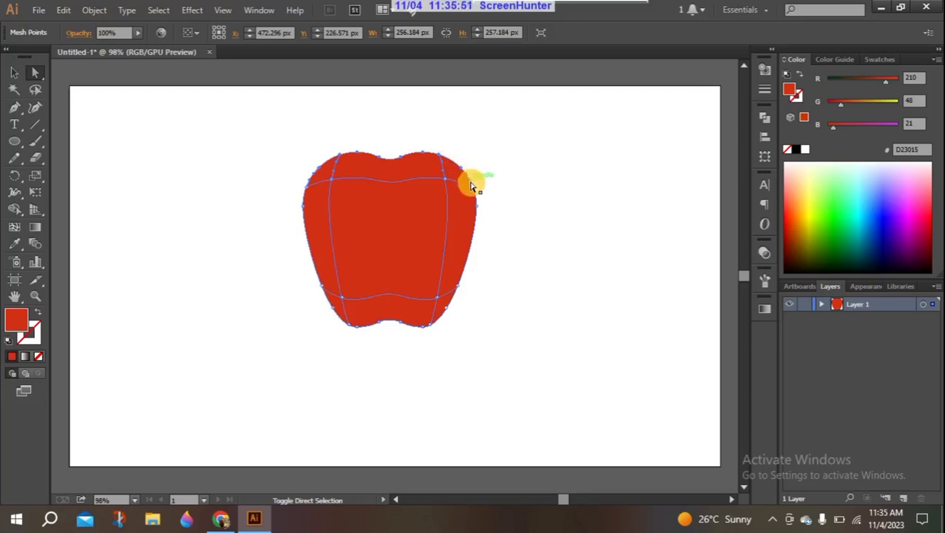
pyautogui.moveTo(462, 177); pyautogui.dragTo(477, 213)
pyautogui.moveTo(460, 283)
pyautogui.mouseDown()
pyautogui.moveTo(453, 309)
pyautogui.moveTo(424, 332)
pyautogui.mouseUp()
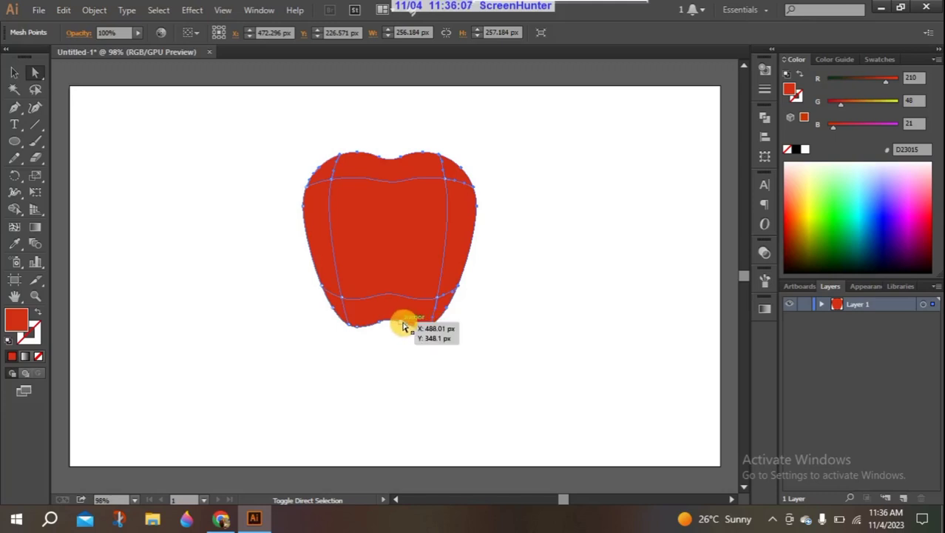
pyautogui.moveTo(424, 332)
pyautogui.mouseDown()
pyautogui.moveTo(378, 322)
pyautogui.moveTo(358, 333)
pyautogui.moveTo(322, 287)
pyautogui.mouseUp()
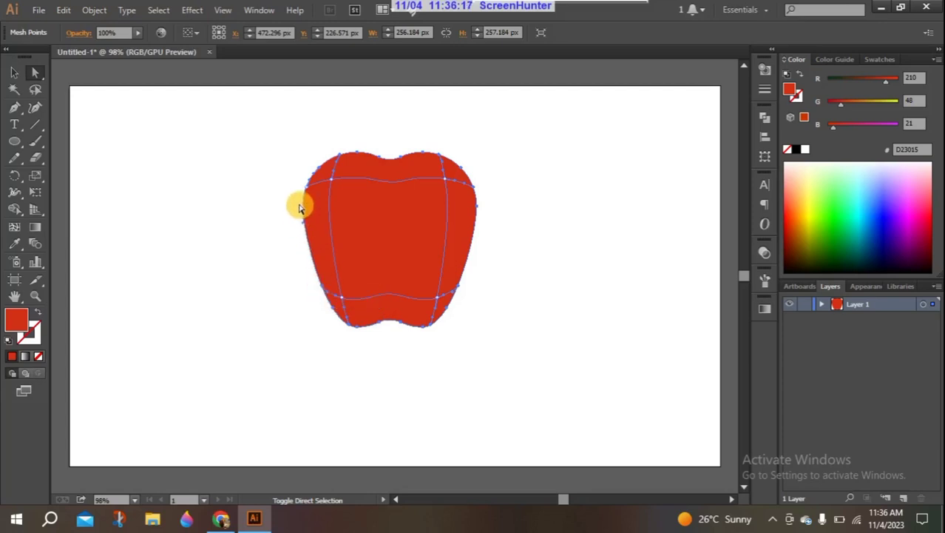
pyautogui.moveTo(305, 207); pyautogui.dragTo(306, 186)
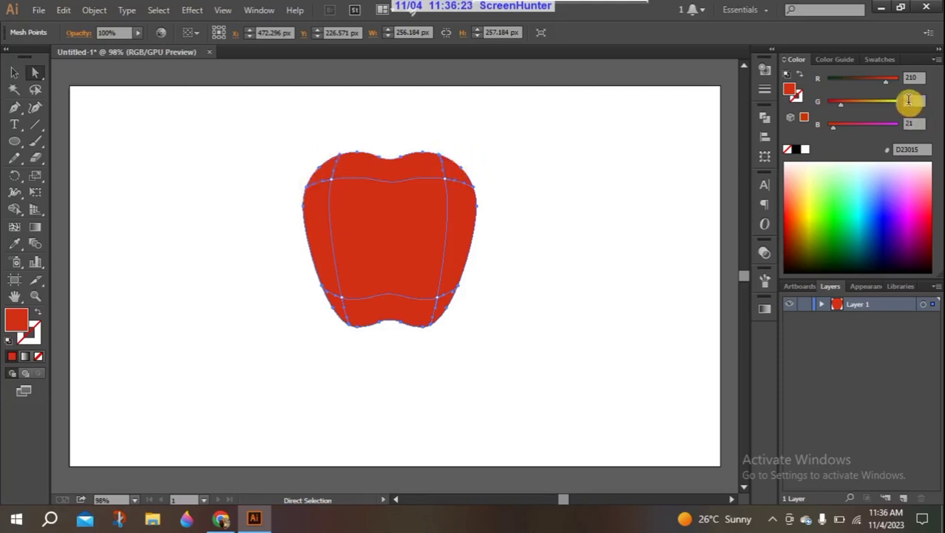
# Step: Darken the edge mesh points to deep red 8B3015 (R 139, G 46, B 21)
pyautogui.moveTo(885, 80); pyautogui.dragTo(875, 86)
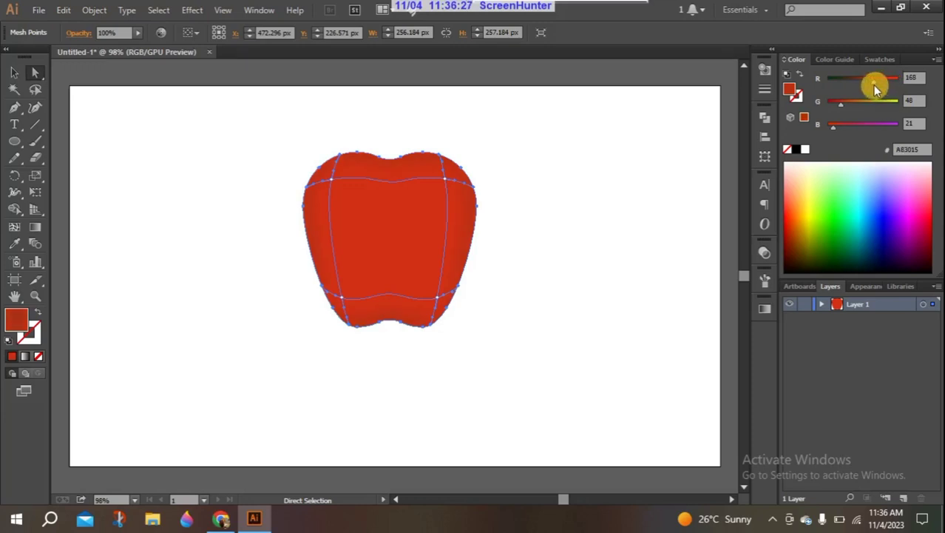
pyautogui.click(570, 205)
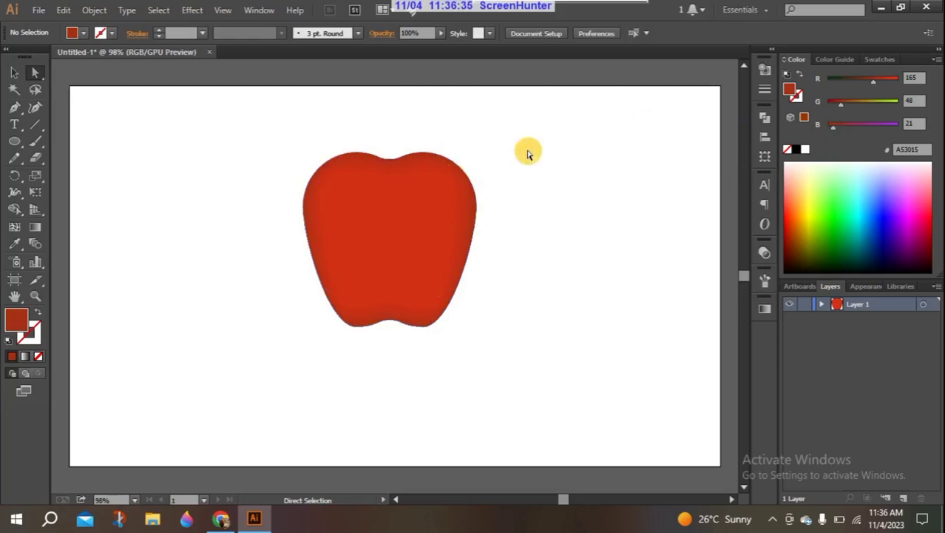
pyautogui.moveTo(873, 81); pyautogui.dragTo(867, 82)
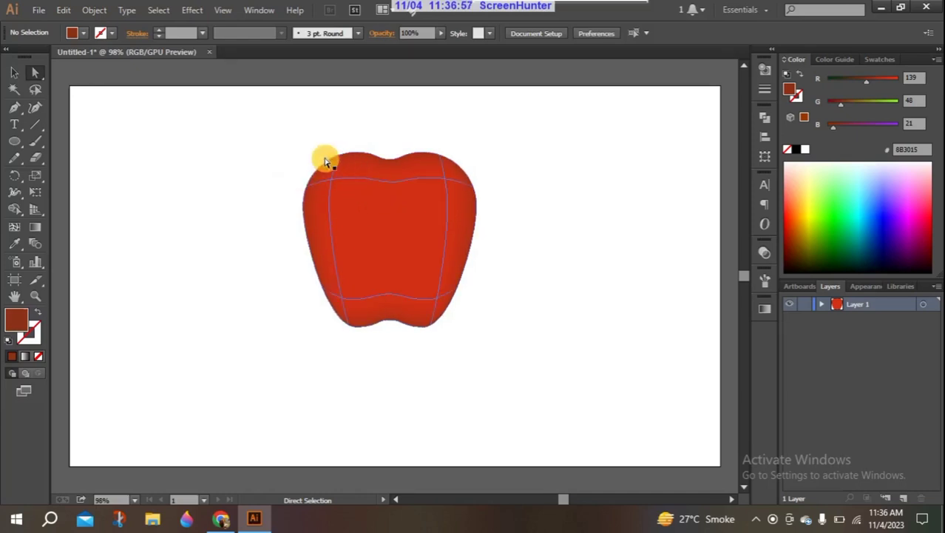
pyautogui.click(14, 228)
pyautogui.click(351, 179)
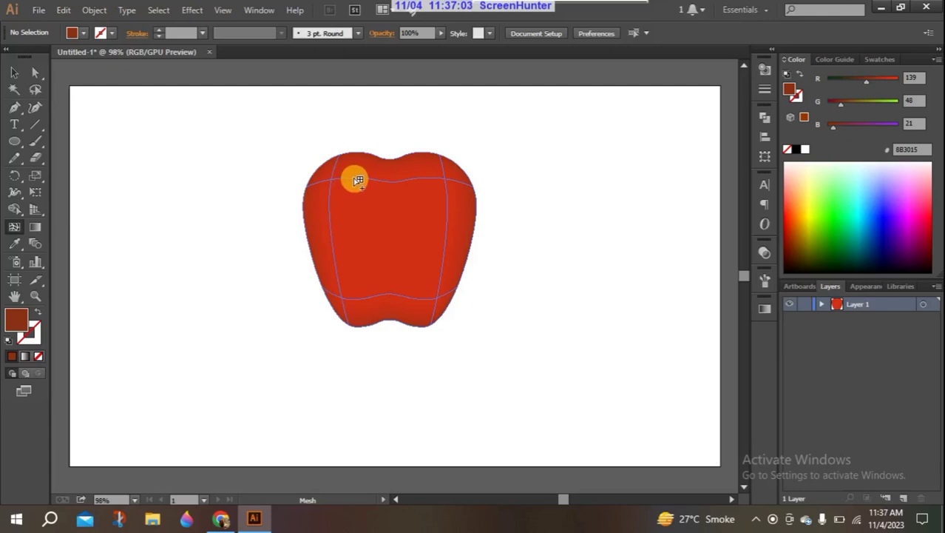
# Step: Add vertical and horizontal mesh lines in the upper left and make a top point white FFFFFF
pyautogui.click(358, 181)
pyautogui.moveTo(358, 181); pyautogui.dragTo(357, 215)
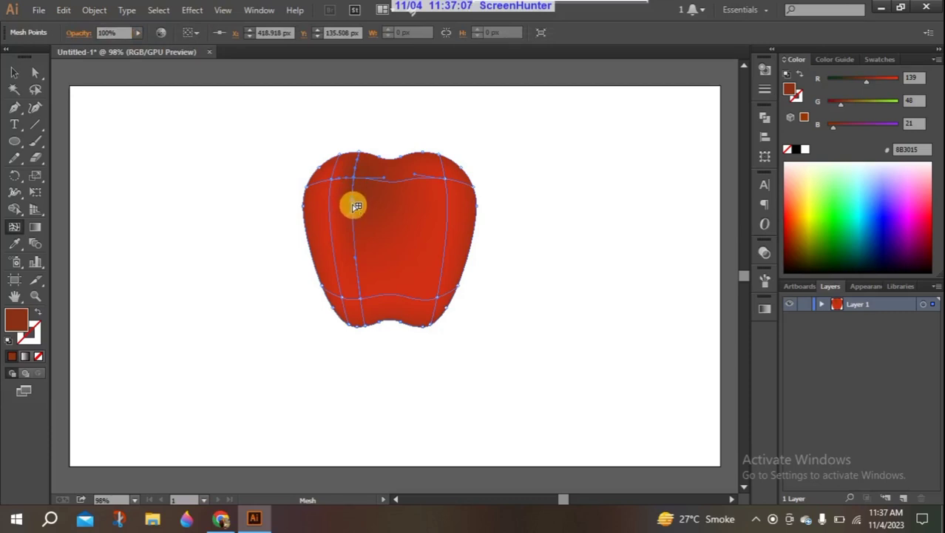
pyautogui.click(356, 209)
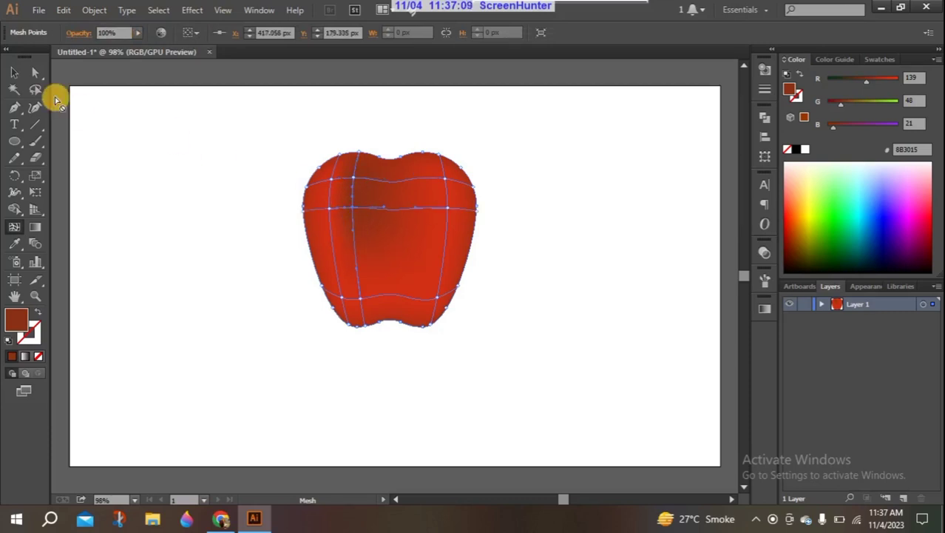
pyautogui.click(35, 72)
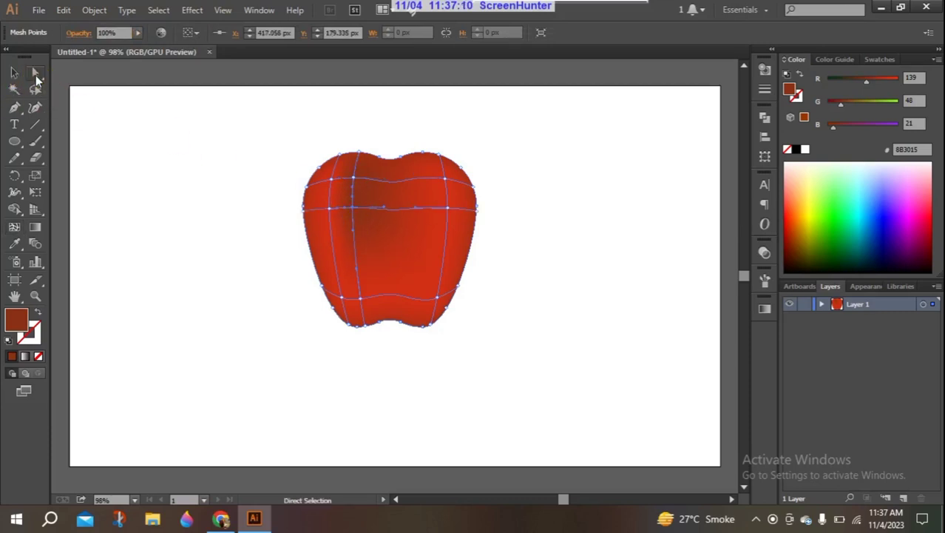
pyautogui.click(355, 177)
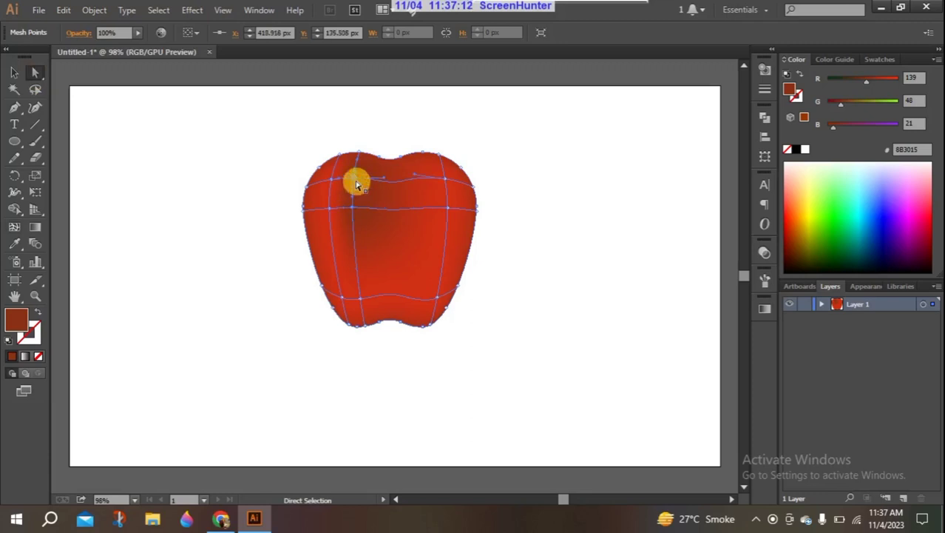
pyautogui.click(806, 150)
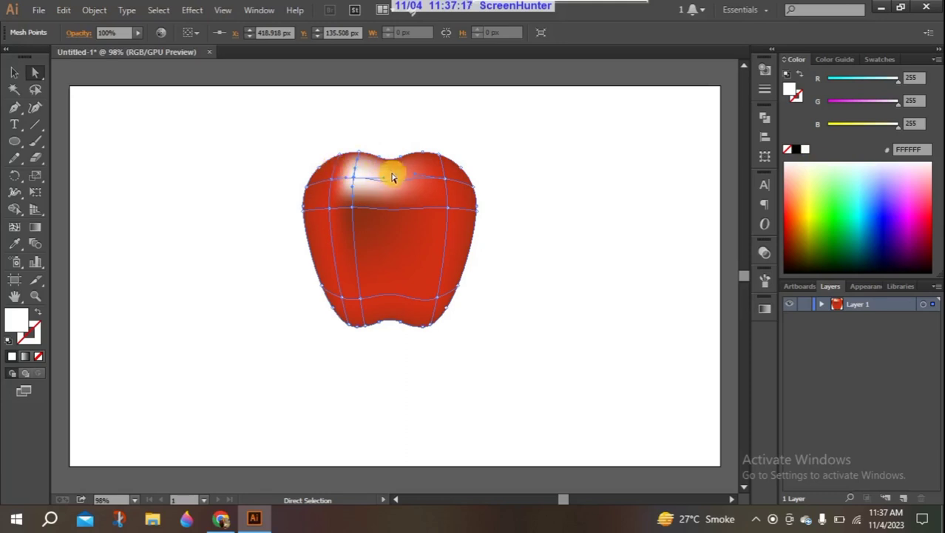
pyautogui.click(115, 157)
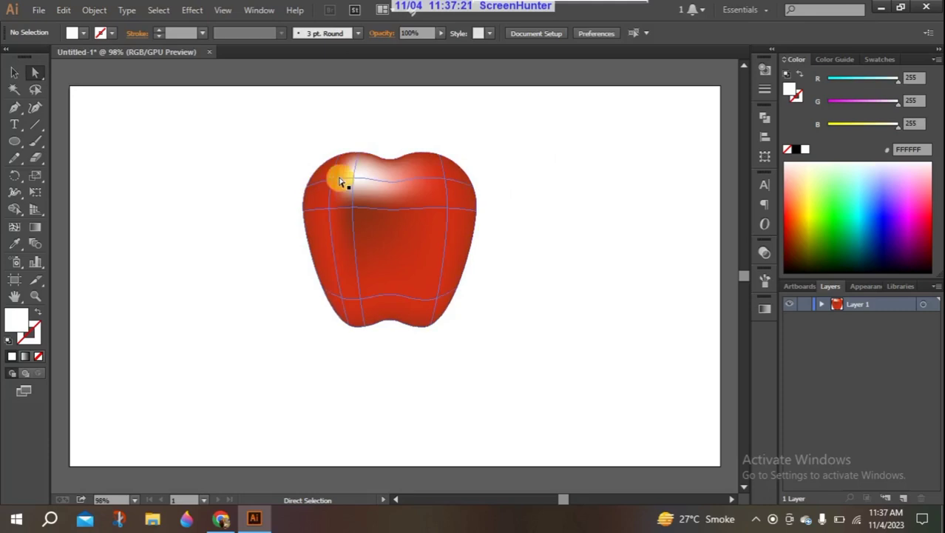
# Step: Add another upper mesh line, move its point up-left, make it white, and shift shading up
pyautogui.click(345, 248)
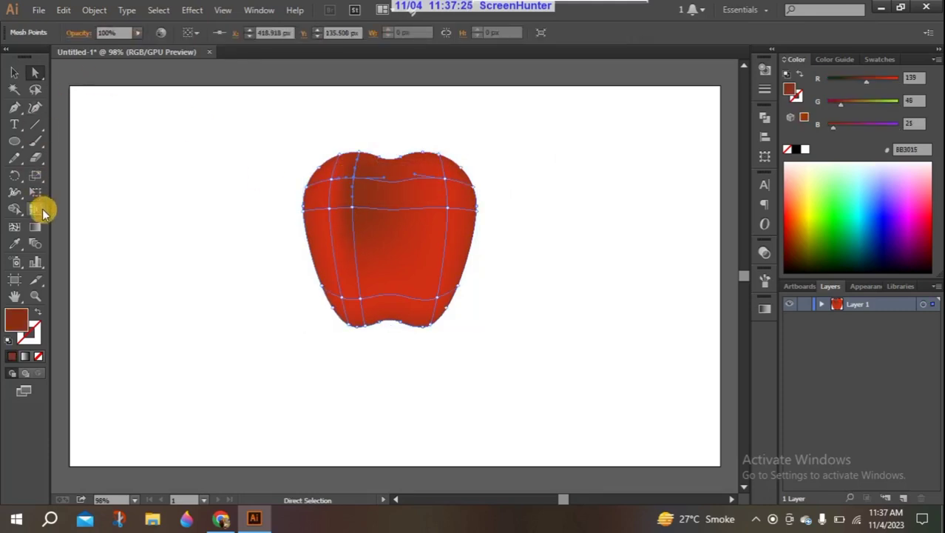
pyautogui.click(14, 227)
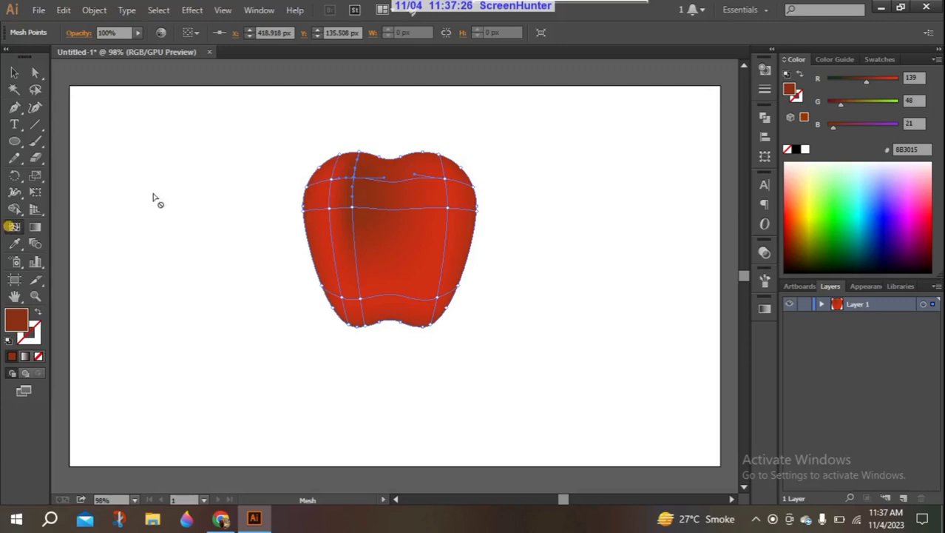
pyautogui.click(373, 181)
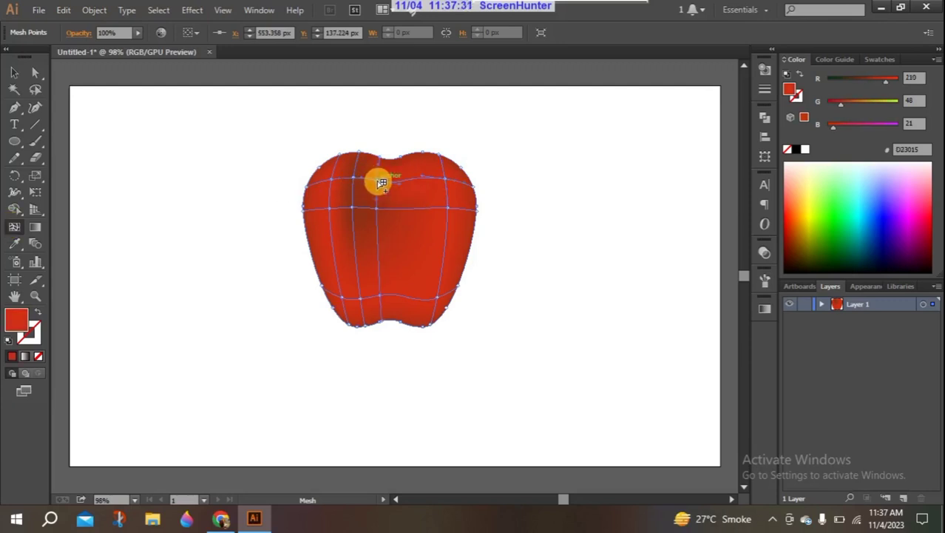
pyautogui.click(381, 183)
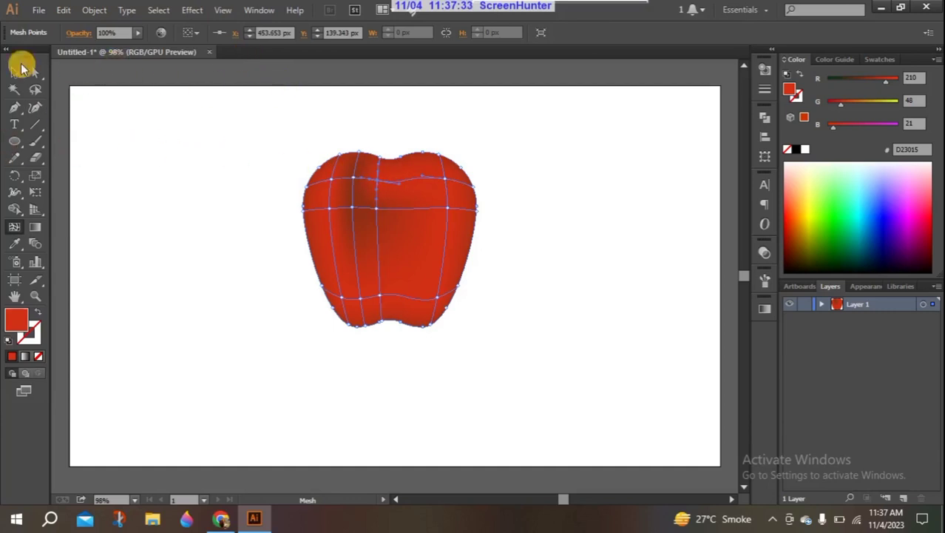
pyautogui.click(28, 73)
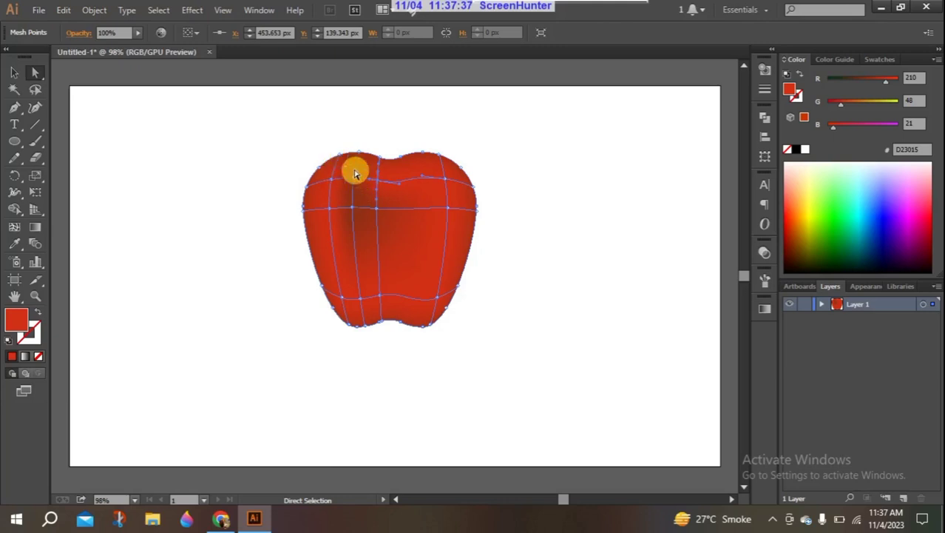
pyautogui.moveTo(361, 188); pyautogui.dragTo(352, 177)
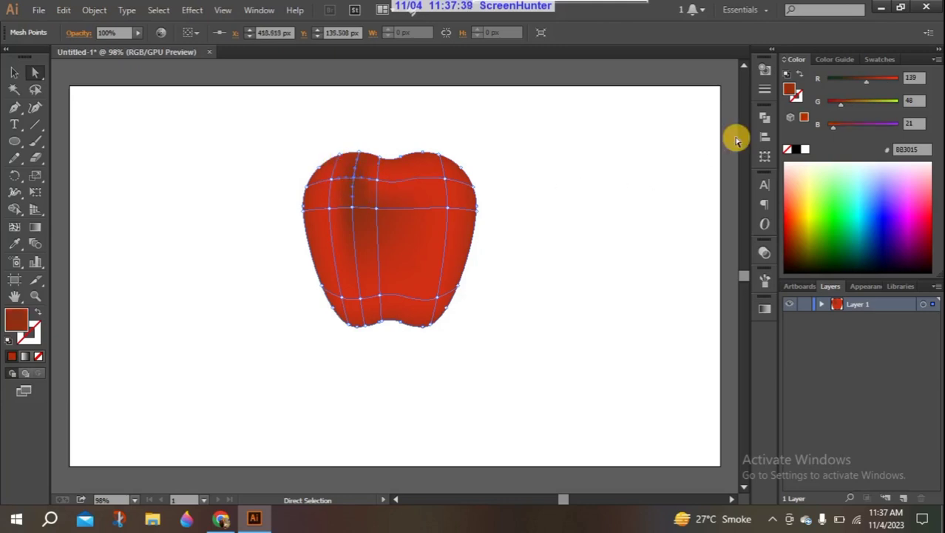
pyautogui.click(807, 149)
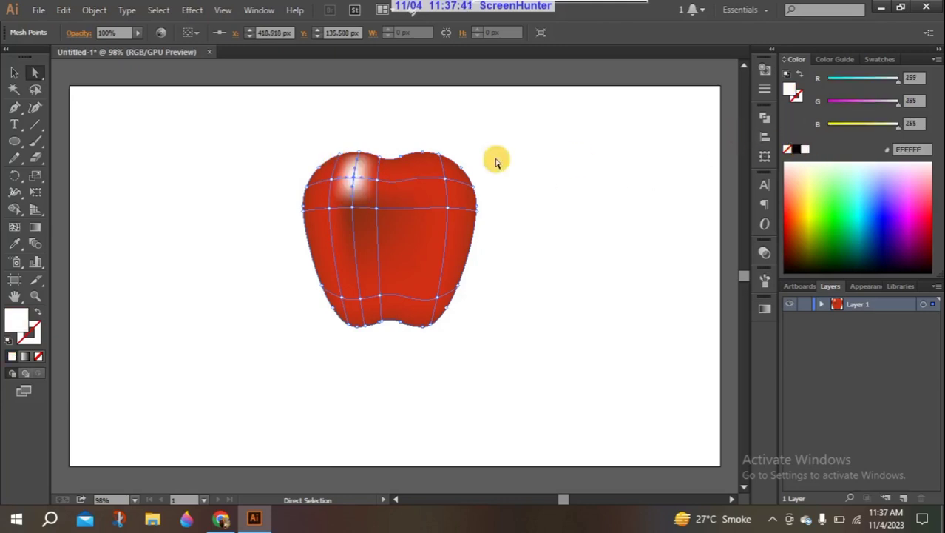
pyautogui.click(182, 157)
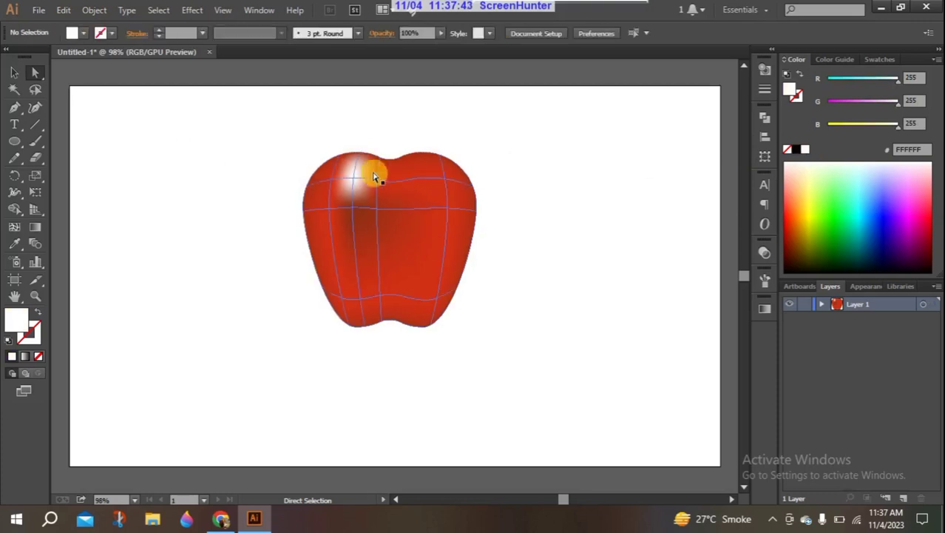
pyautogui.moveTo(354, 222); pyautogui.dragTo(352, 186)
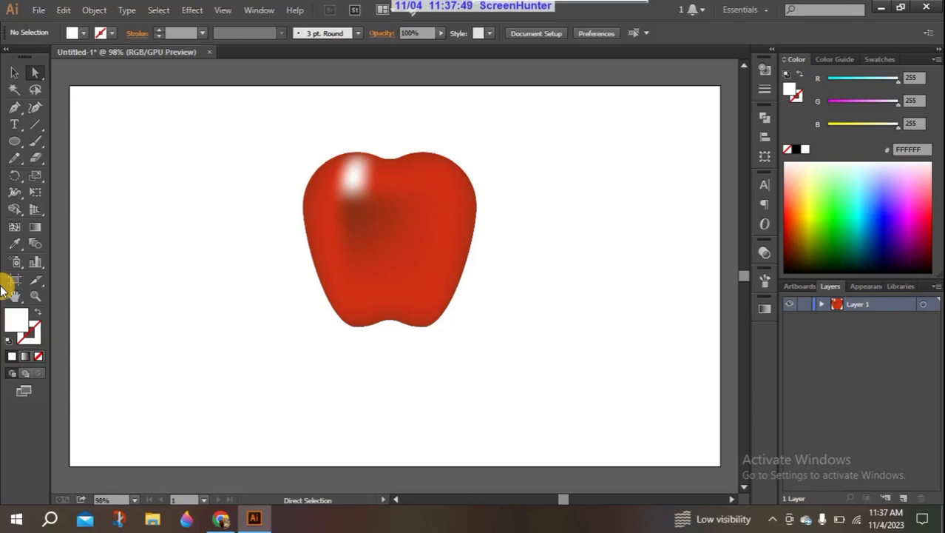
# Step: Test a red tint on the apple's upper-left mesh point, undo back to white, and deselect
pyautogui.click(349, 185)
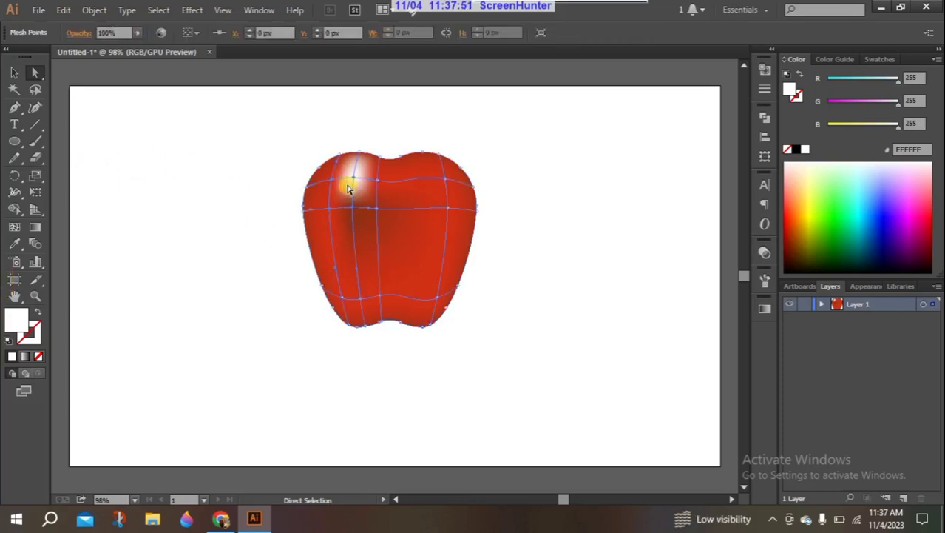
pyautogui.click(883, 60)
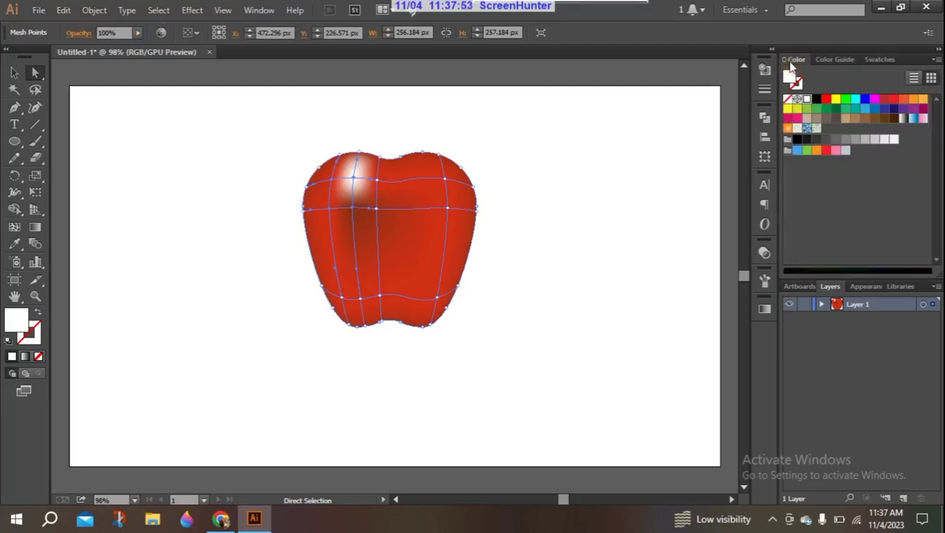
pyautogui.click(797, 59)
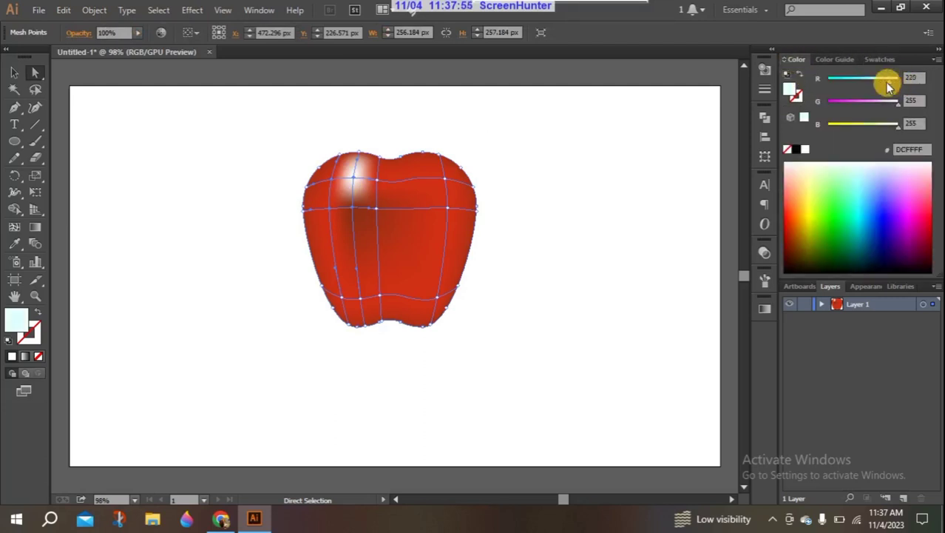
pyautogui.moveTo(887, 83); pyautogui.dragTo(884, 83)
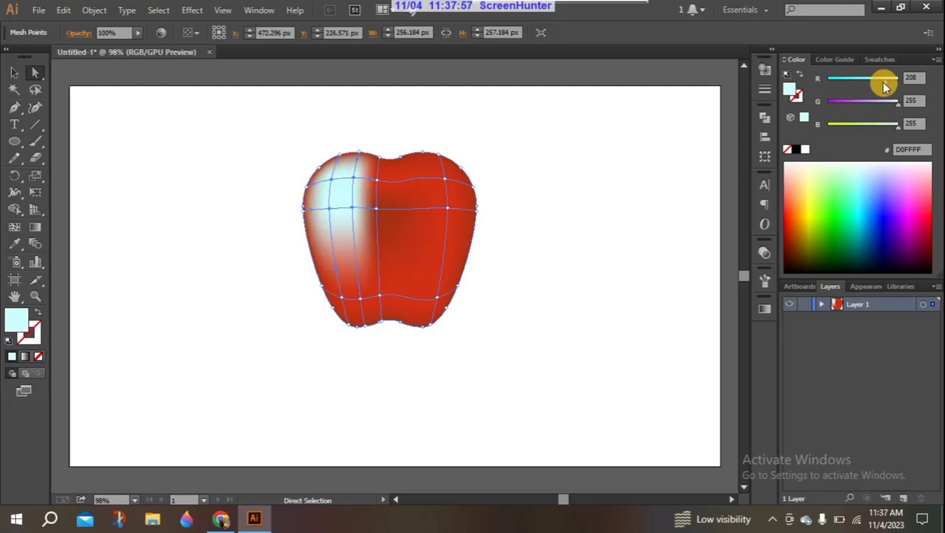
pyautogui.hotkey('ctrl', 'z')
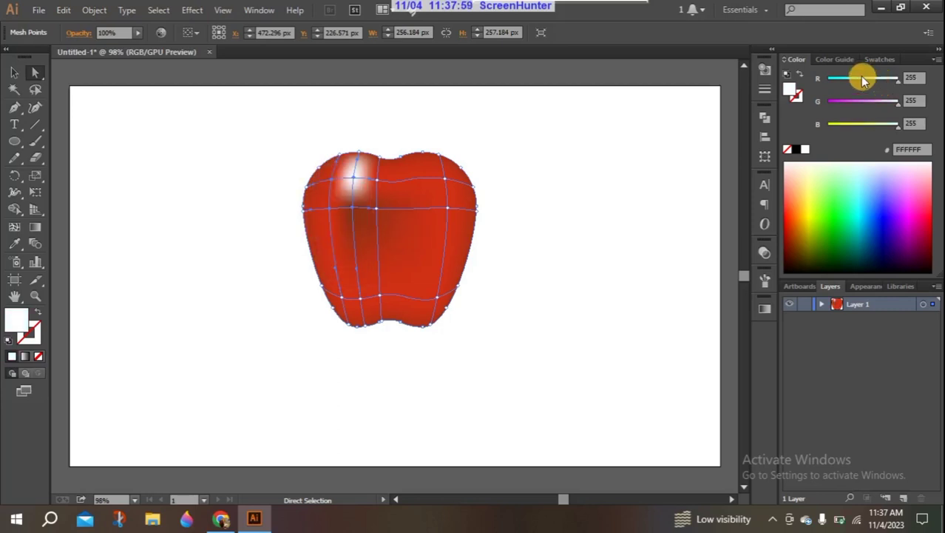
pyautogui.click(234, 181)
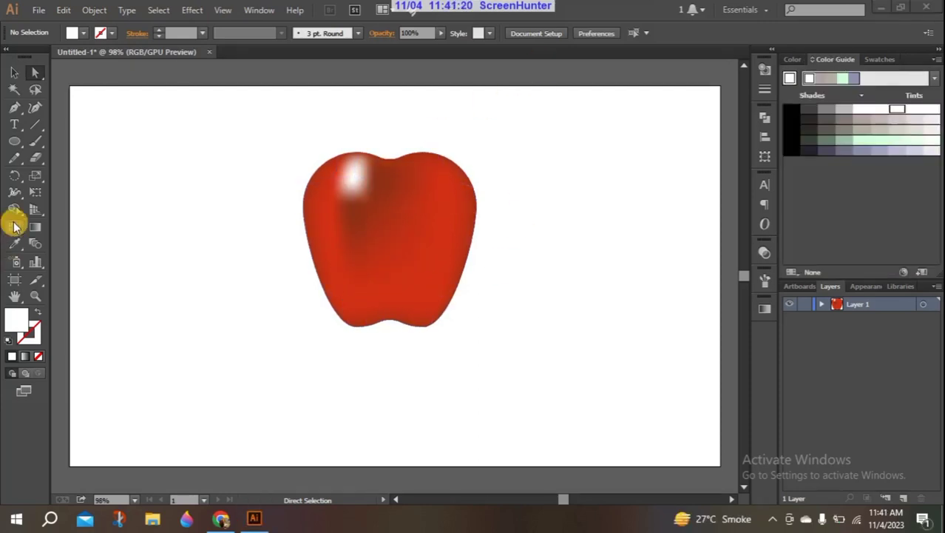
# Step: Draw a circle left of the fruit and Alt-drag an overlapping copy to its right
pyautogui.moveTo(14, 141); pyautogui.dragTo(71, 181)
pyautogui.click(70, 178)
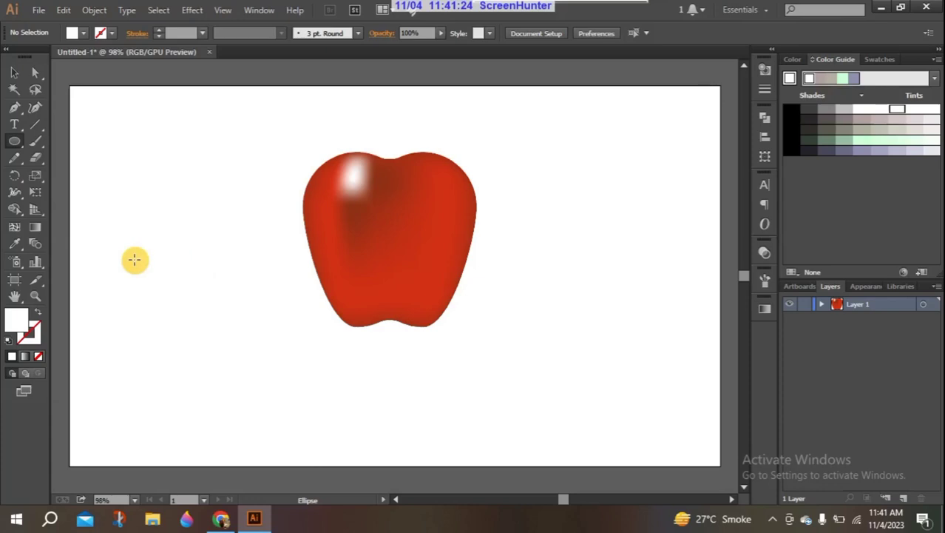
pyautogui.moveTo(122, 230); pyautogui.dragTo(193, 300)
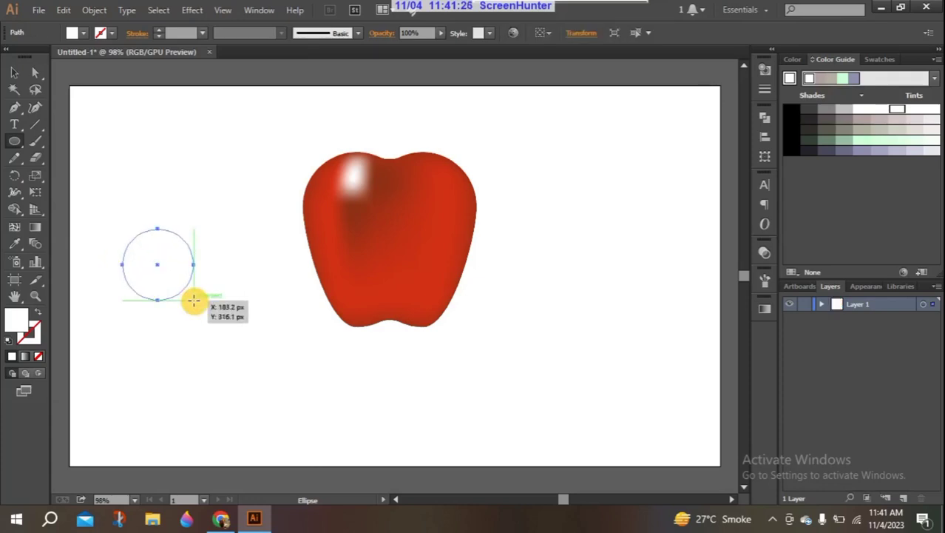
pyautogui.click(14, 72)
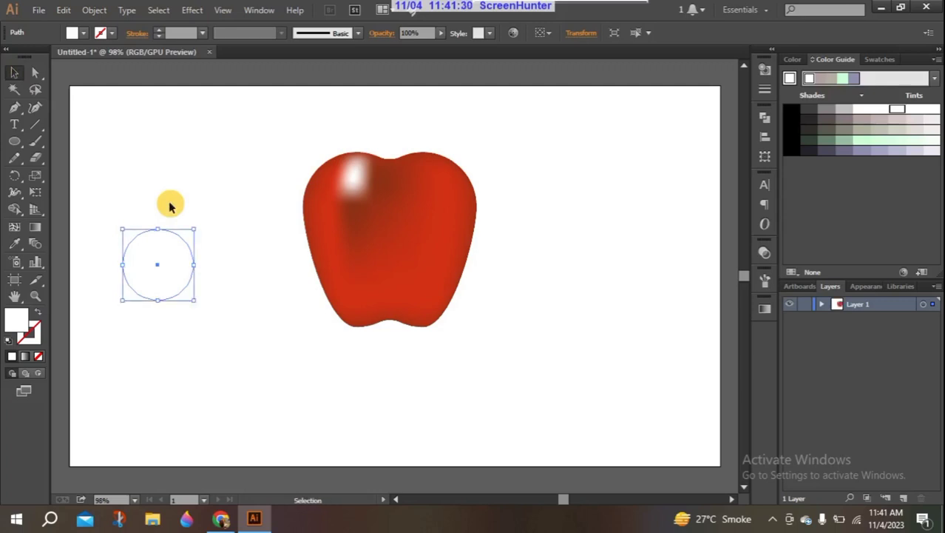
pyautogui.moveTo(174, 233); pyautogui.dragTo(217, 237)
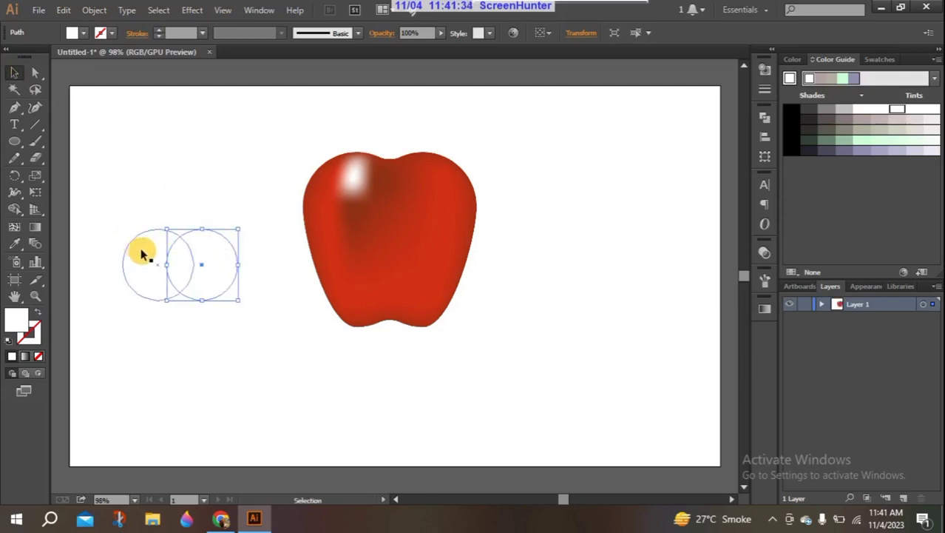
# Step: Make both circles unfilled with black outlines
pyautogui.click(157, 235)
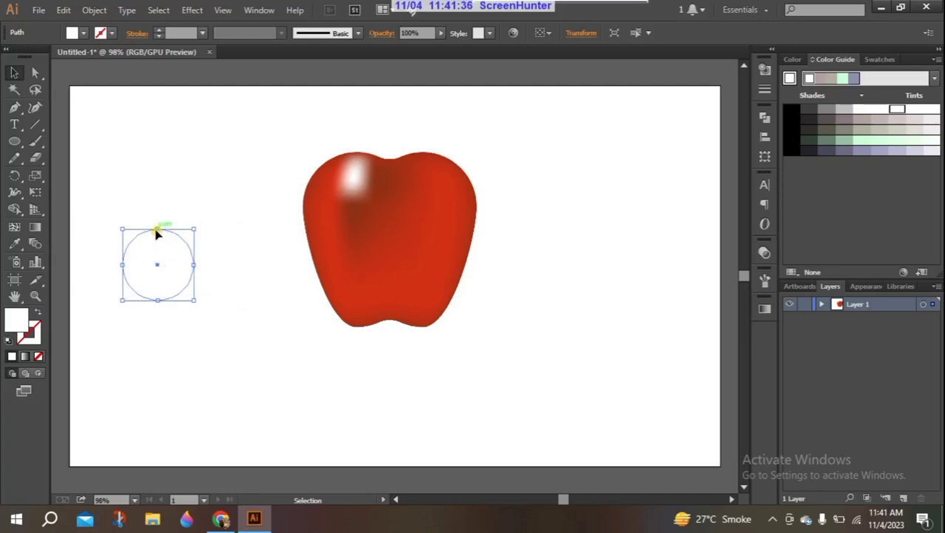
pyautogui.keyDown('shift'); pyautogui.click(194, 238); pyautogui.keyUp('shift')
pyautogui.click(194, 232)
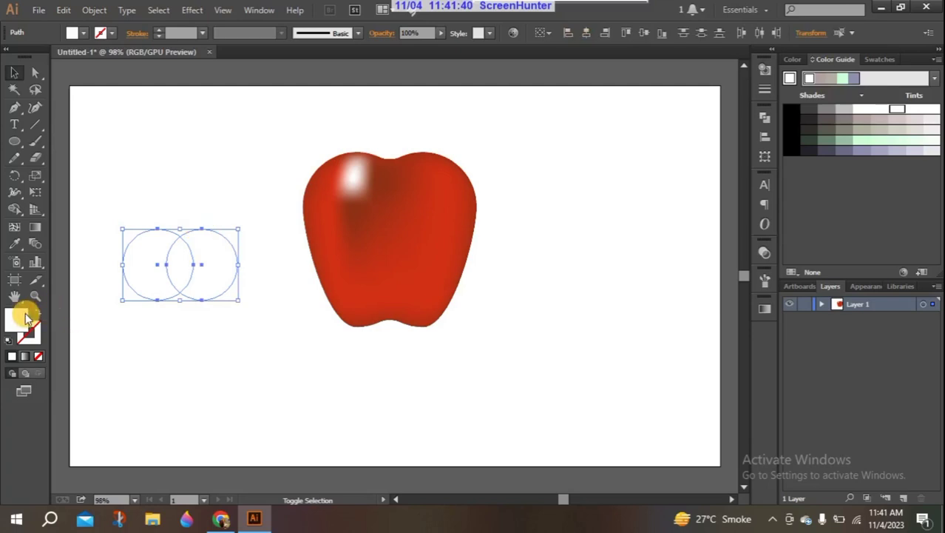
pyautogui.click(39, 313)
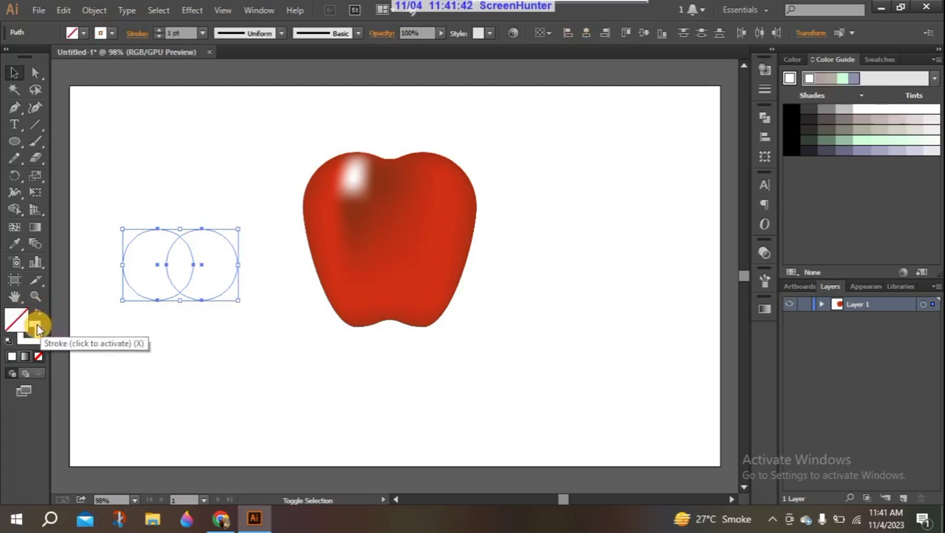
pyautogui.click(37, 327)
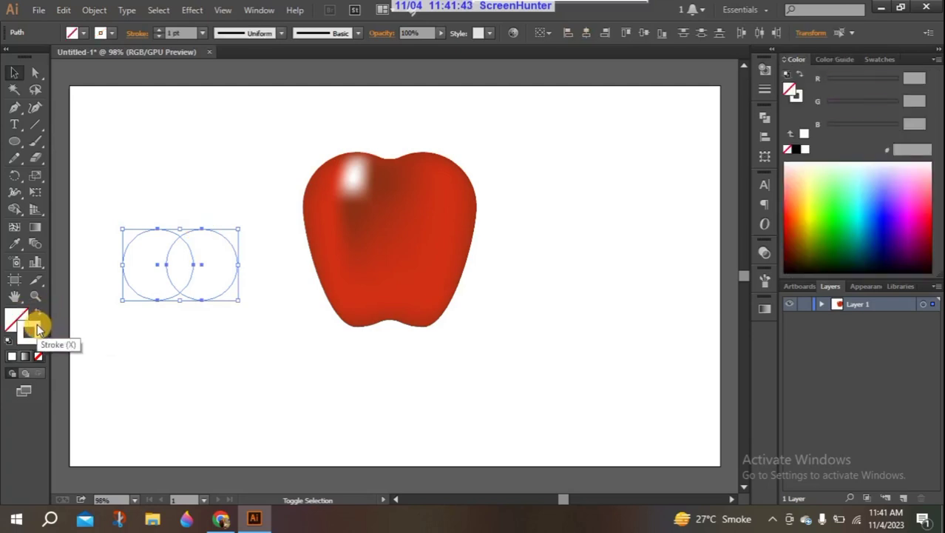
pyautogui.click(796, 151)
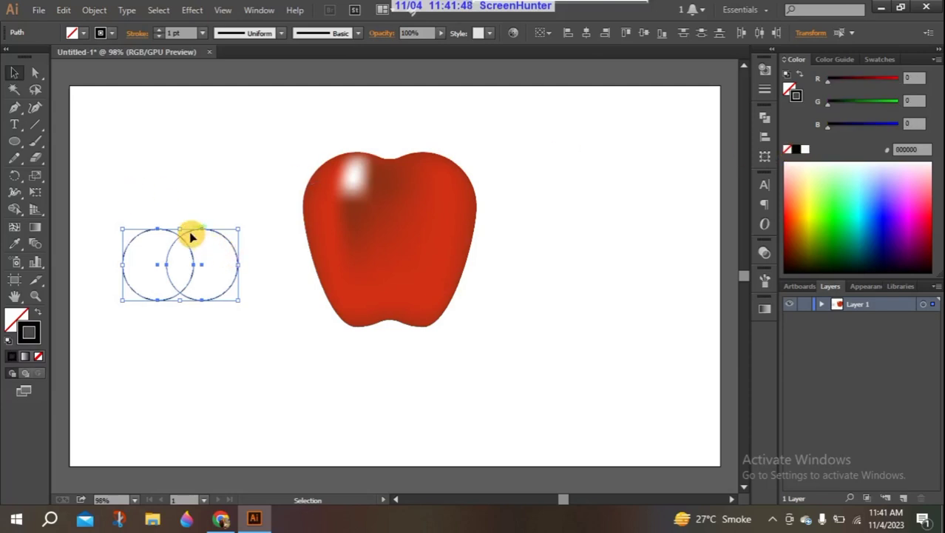
# Step: Shift the circles slightly left and overlap the right circle further over the left
pyautogui.moveTo(189, 235); pyautogui.dragTo(178, 235)
pyautogui.click(179, 197)
pyautogui.click(164, 204)
pyautogui.click(176, 235)
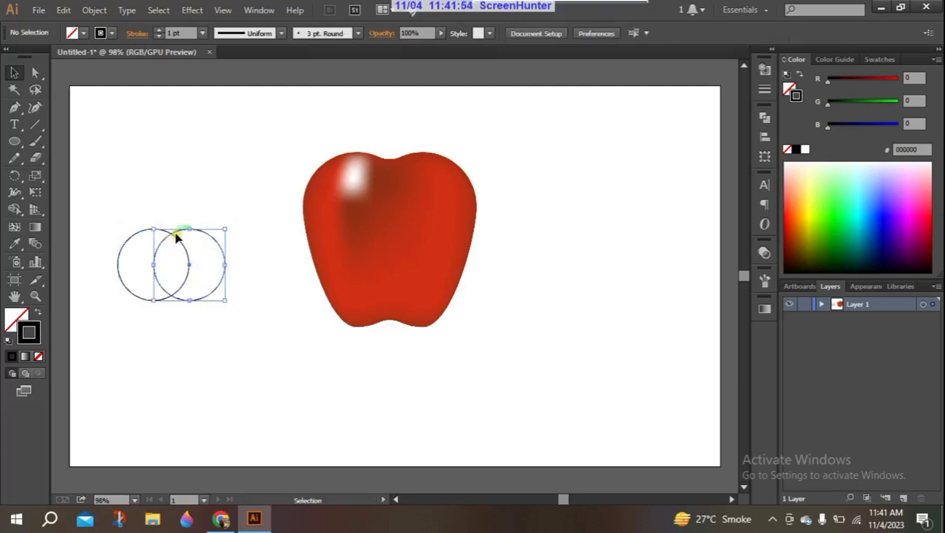
# Step: Intersect the two circles with Pathfinder, keeping only their lens-shaped overlap
pyautogui.keyDown('shift'); pyautogui.click(146, 230); pyautogui.keyUp('shift')
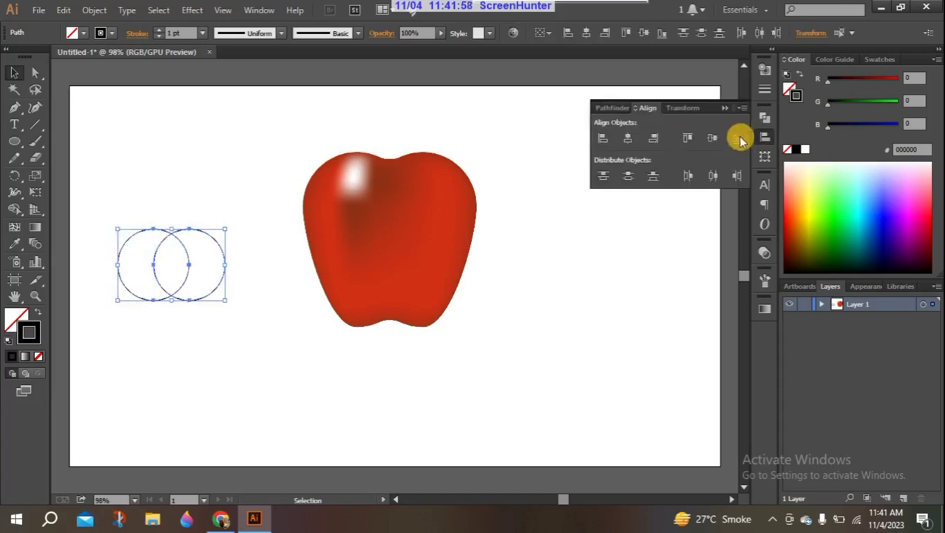
pyautogui.click(765, 115)
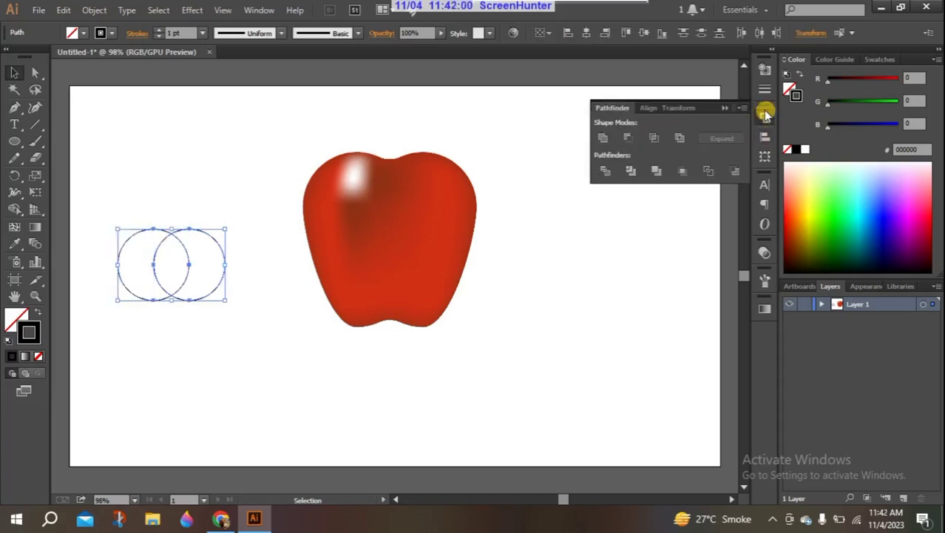
pyautogui.click(654, 139)
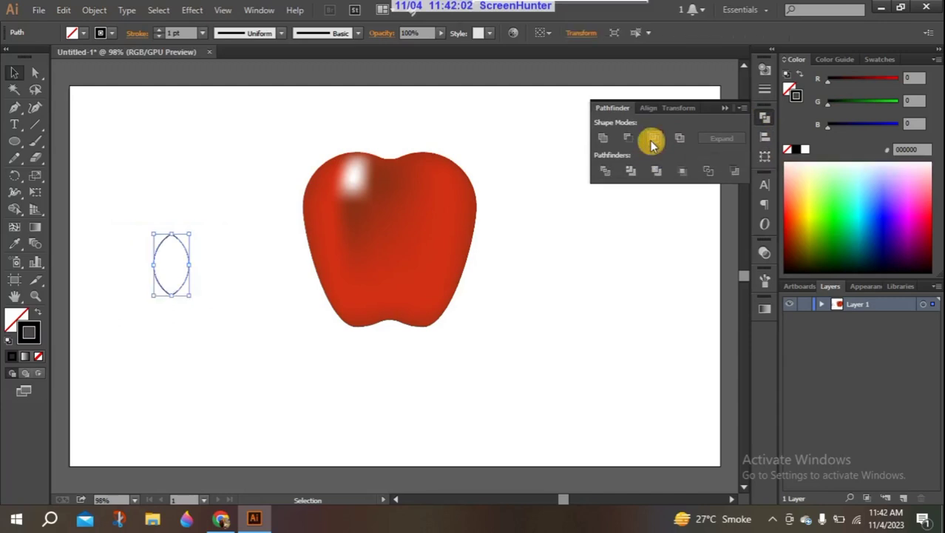
pyautogui.click(164, 170)
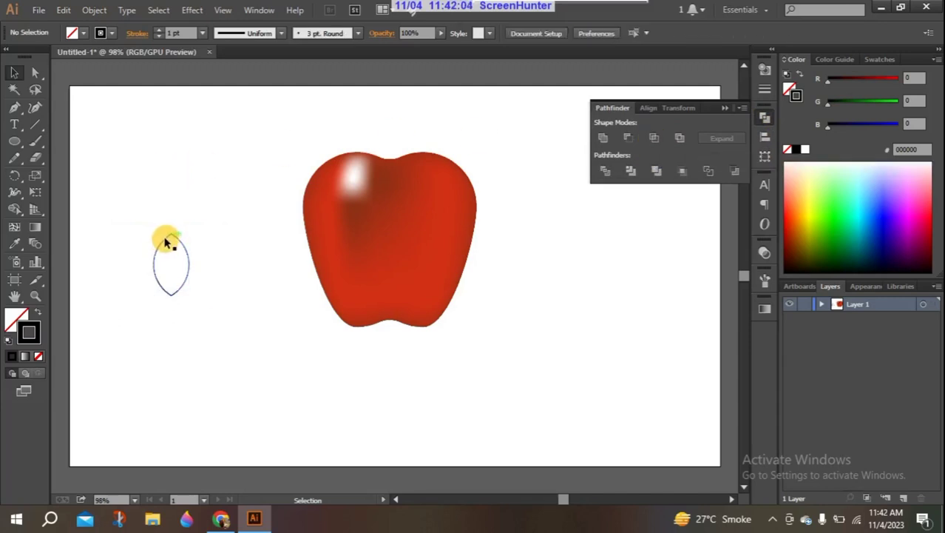
# Step: Try pulling the lens's bottom anchor point downward, then undo it
pyautogui.click(171, 298)
pyautogui.click(35, 71)
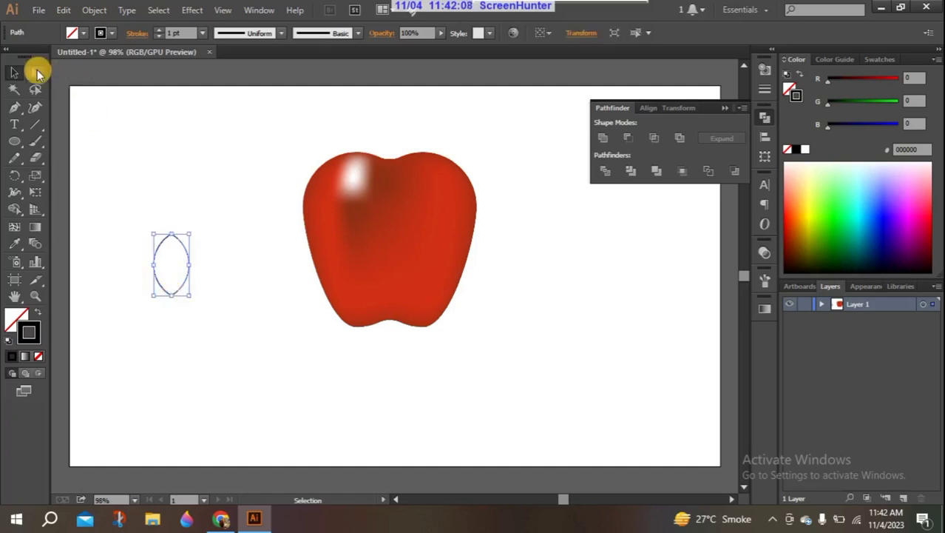
pyautogui.click(170, 296)
pyautogui.moveTo(171, 298); pyautogui.dragTo(171, 320)
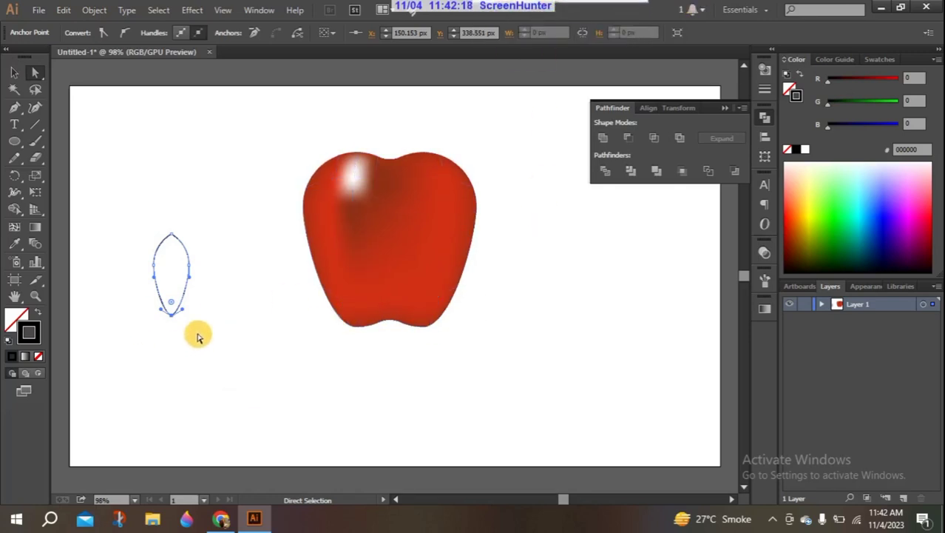
pyautogui.hotkey('ctrl', 'z')
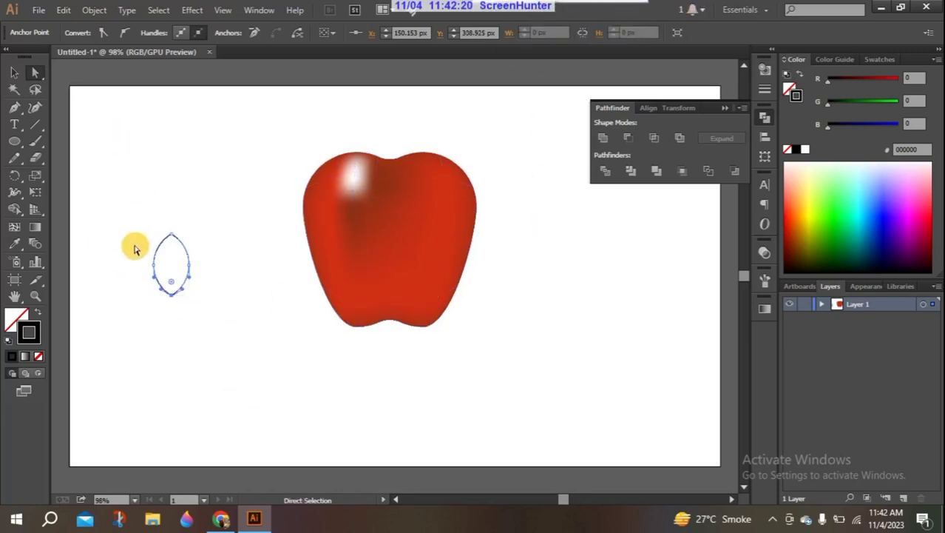
pyautogui.click(136, 249)
pyautogui.click(14, 70)
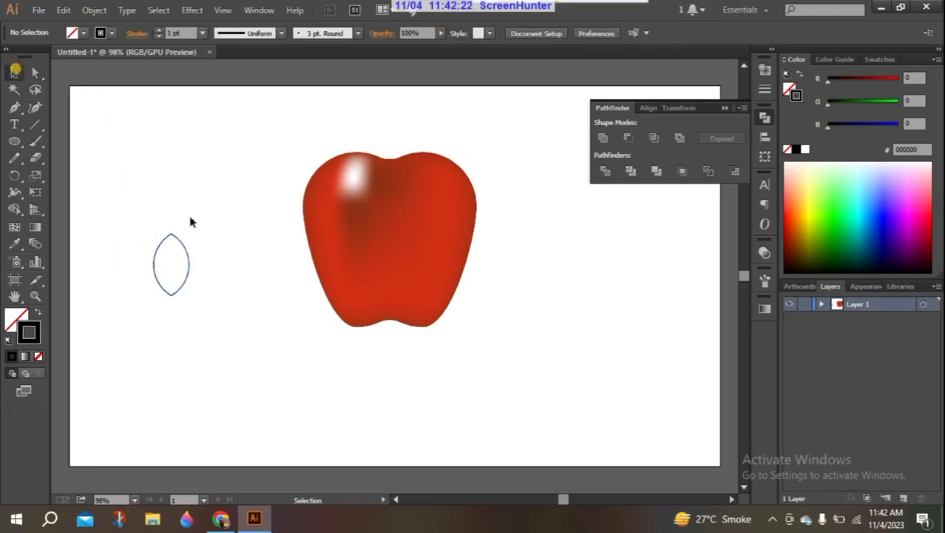
# Step: Stretch the lens taller and narrow it from its side using the bounding box
pyautogui.click(170, 296)
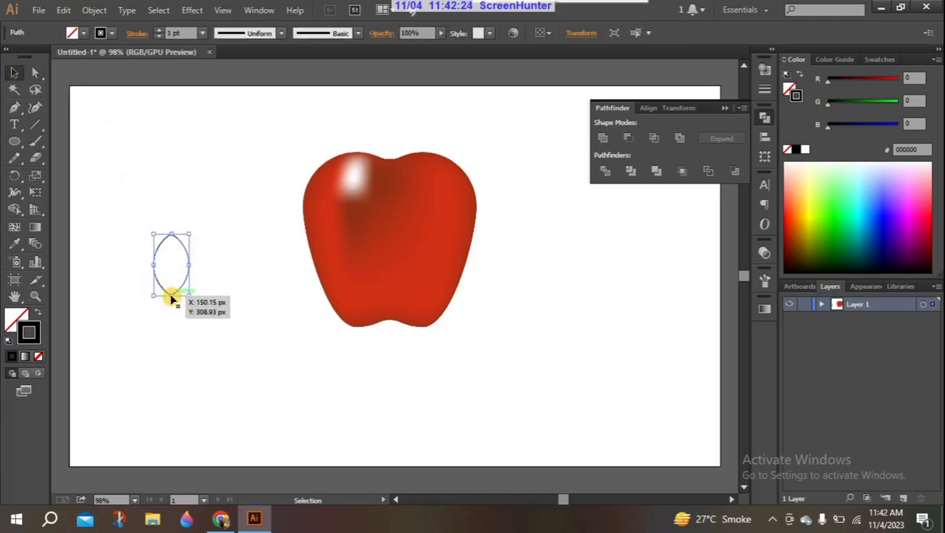
pyautogui.moveTo(172, 295); pyautogui.dragTo(172, 335)
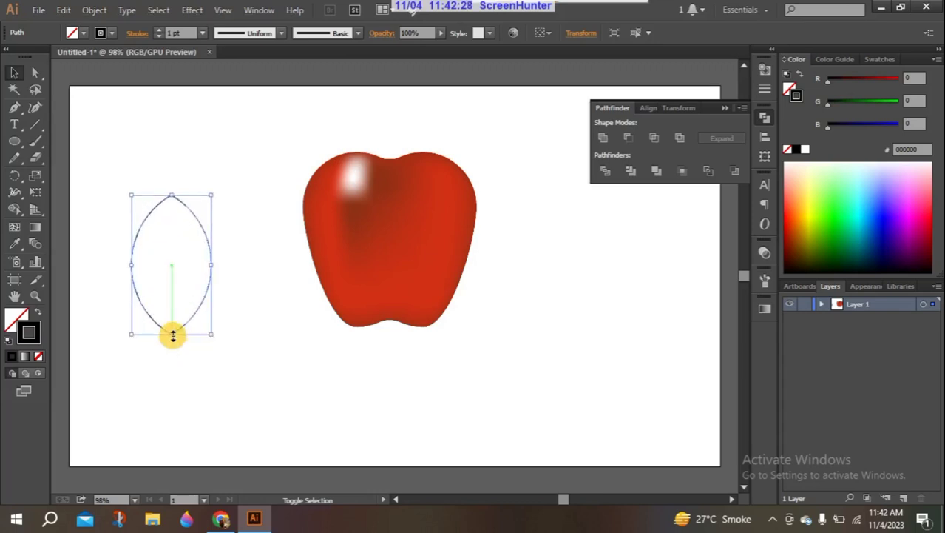
pyautogui.moveTo(172, 335); pyautogui.dragTo(174, 333)
pyautogui.click(101, 302)
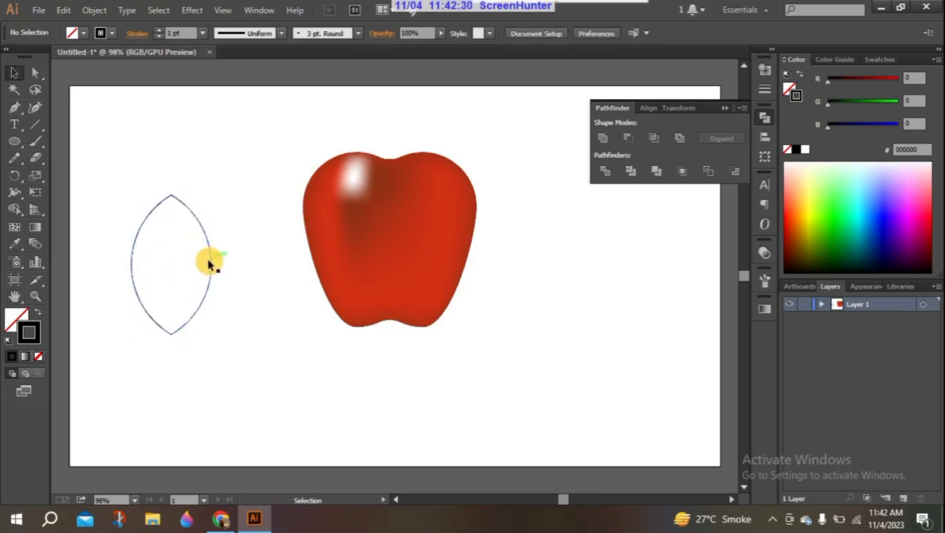
pyautogui.click(212, 264)
pyautogui.moveTo(211, 264); pyautogui.dragTo(199, 265)
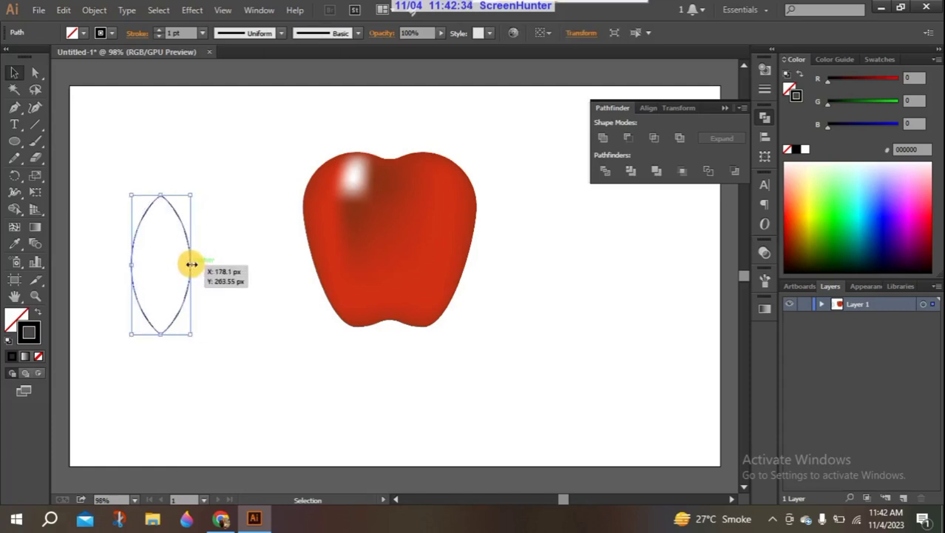
pyautogui.moveTo(200, 265); pyautogui.dragTo(191, 264)
pyautogui.click(158, 338)
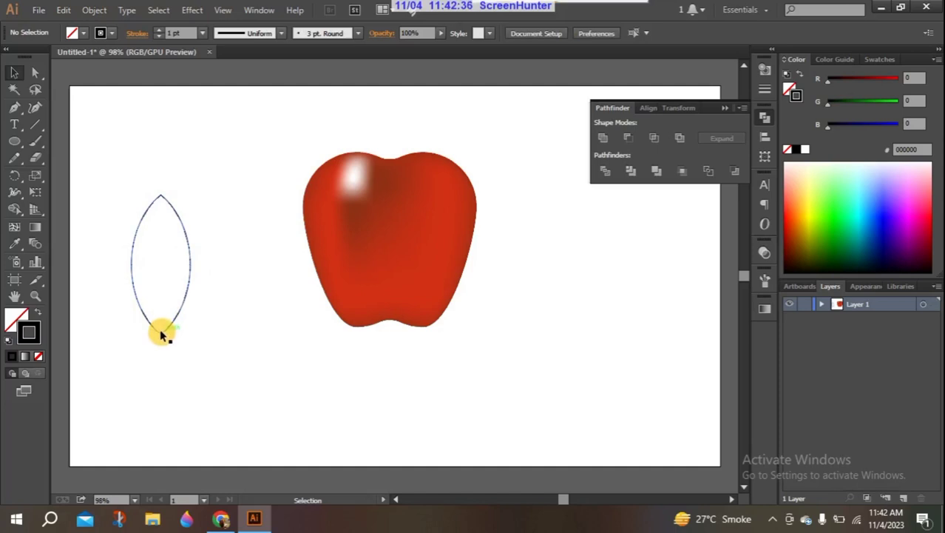
# Step: Shift-resize the lens around its centre into a leaf about 60 × 142 px
pyautogui.click(160, 336)
pyautogui.press('shift')
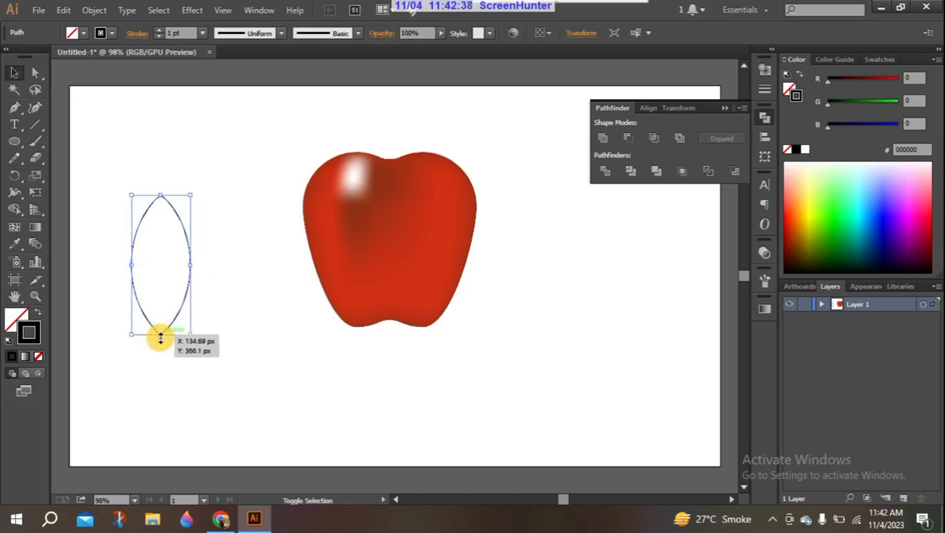
pyautogui.moveTo(160, 338); pyautogui.dragTo(159, 319)
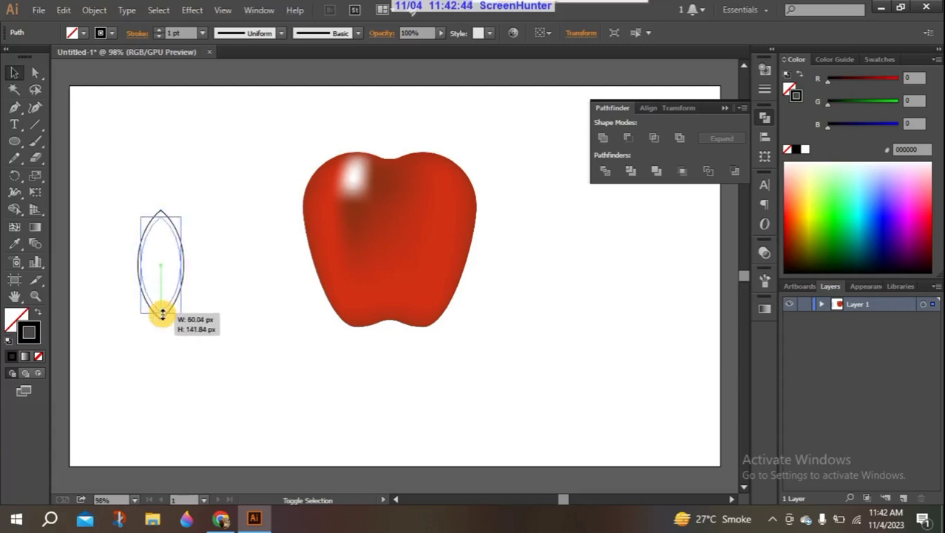
pyautogui.moveTo(159, 320); pyautogui.dragTo(161, 314)
pyautogui.click(74, 312)
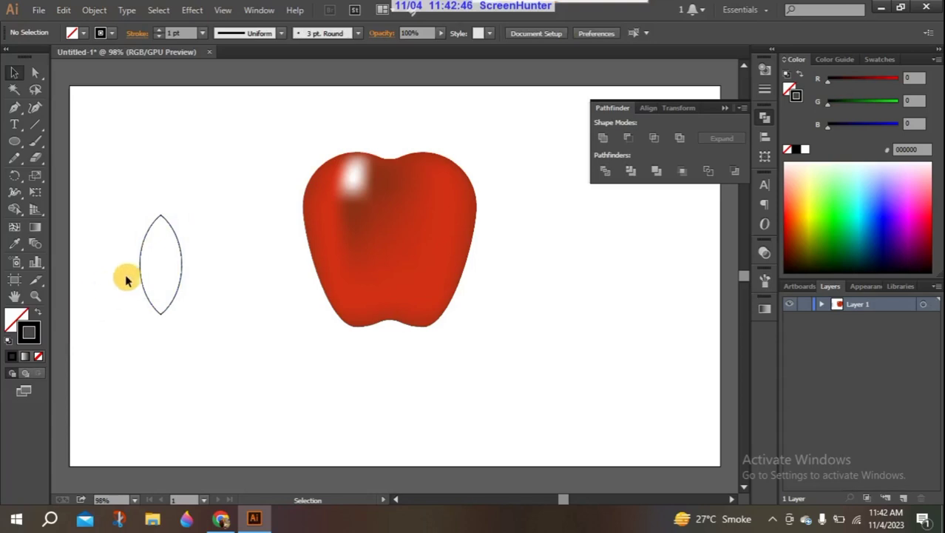
pyautogui.click(143, 260)
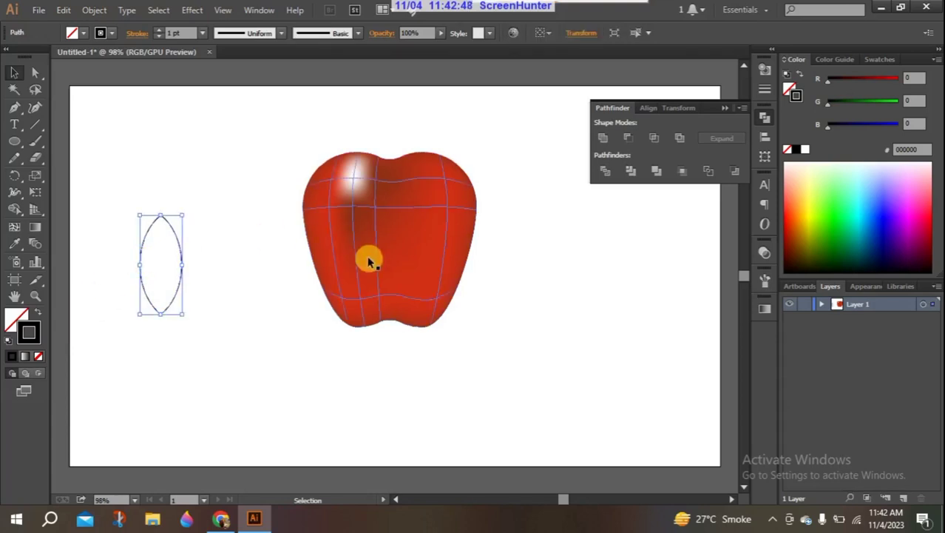
pyautogui.click(11, 318)
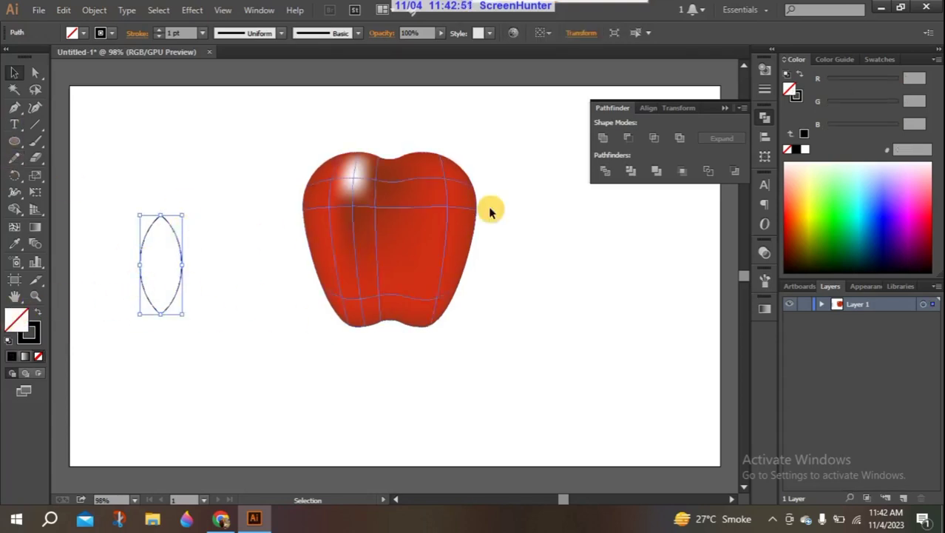
pyautogui.click(830, 247)
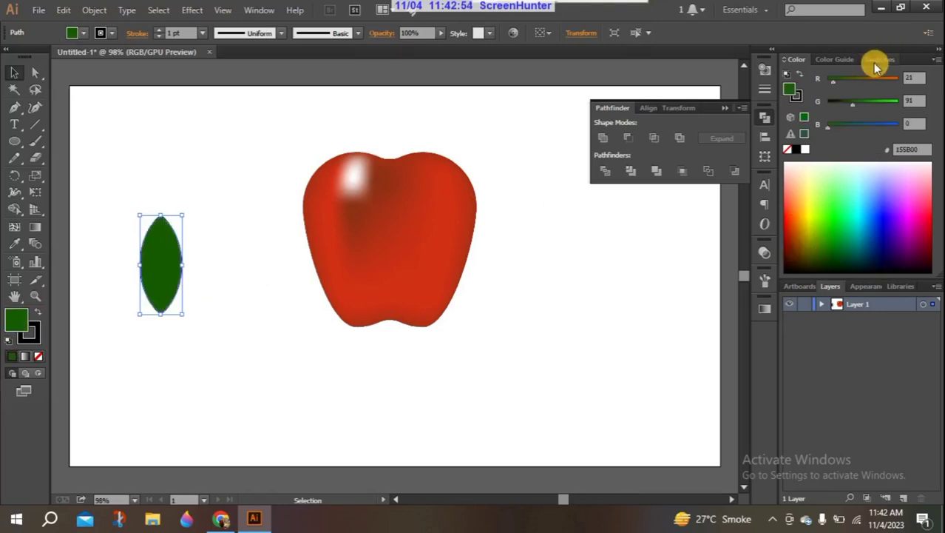
pyautogui.click(853, 104)
pyautogui.moveTo(852, 105); pyautogui.dragTo(847, 103)
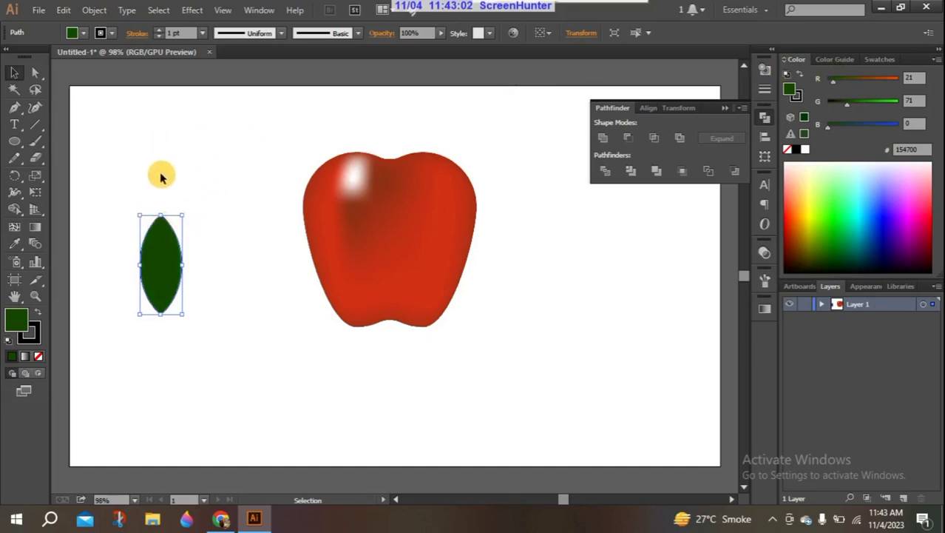
pyautogui.click(201, 208)
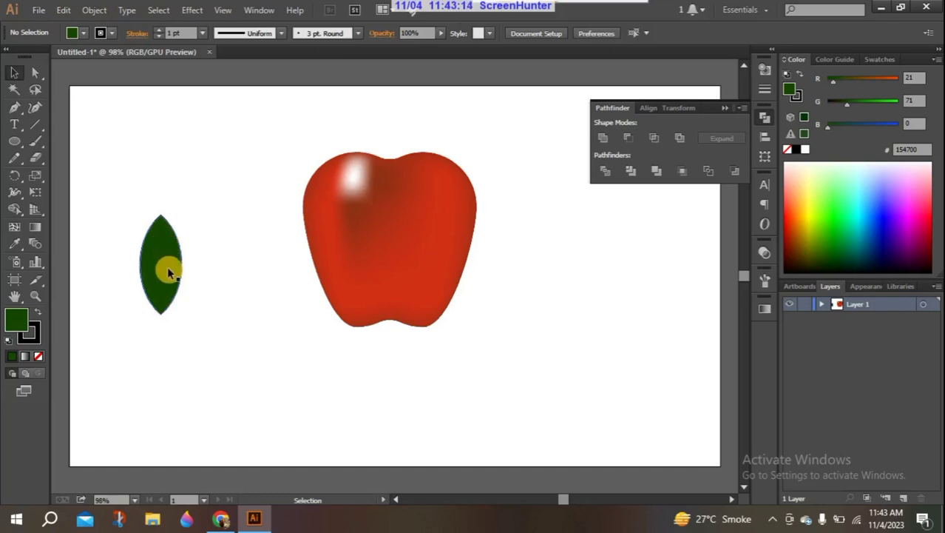
# Step: Add gradient mesh points and lines across the middle of the dark green leaf
pyautogui.click(14, 226)
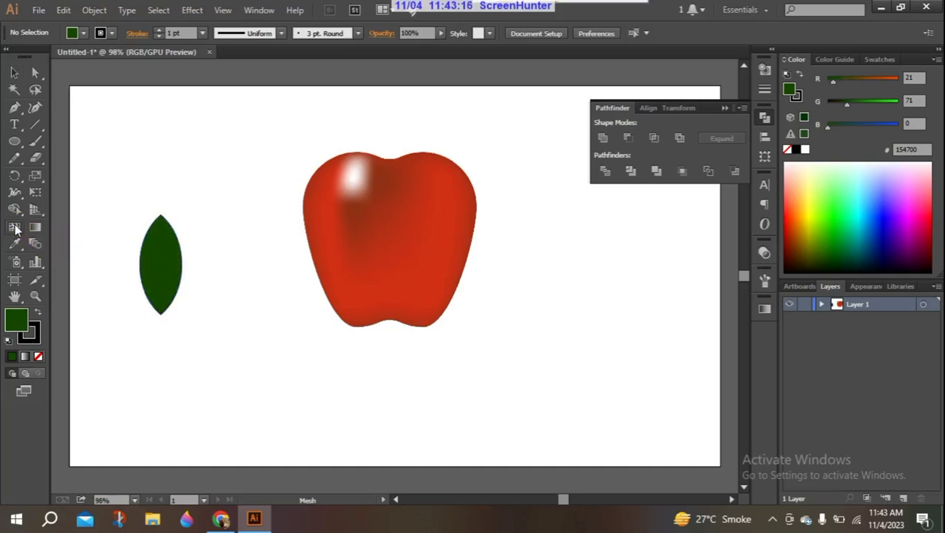
pyautogui.click(14, 72)
pyautogui.click(165, 259)
pyautogui.click(14, 226)
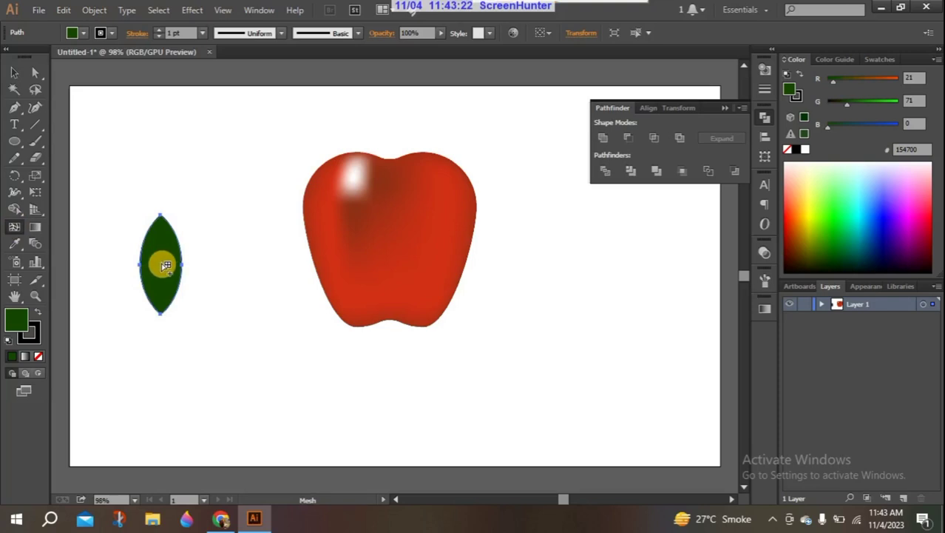
pyautogui.click(161, 264)
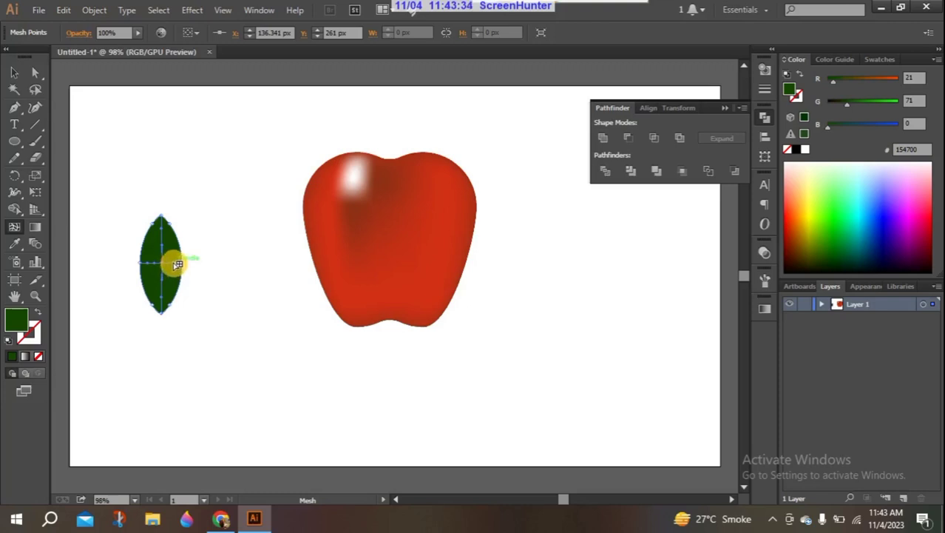
pyautogui.click(172, 263)
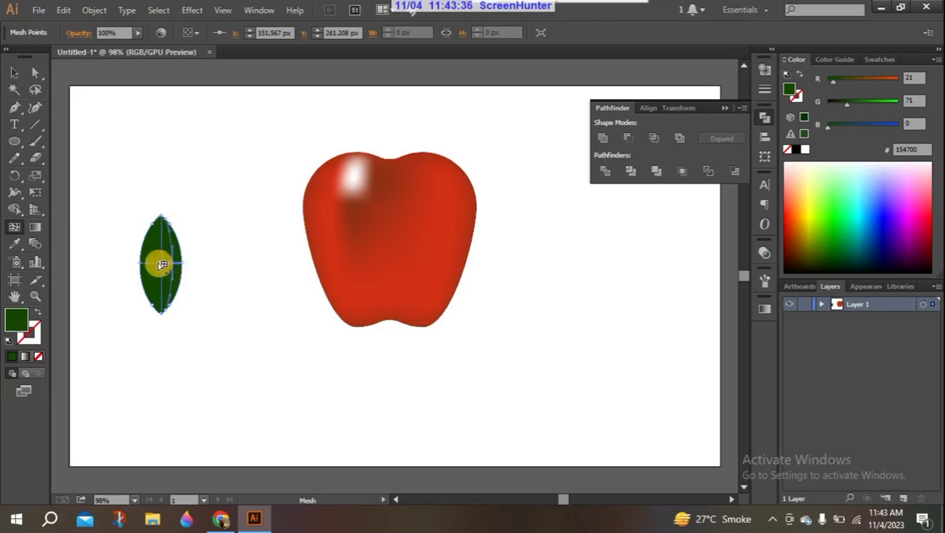
pyautogui.click(155, 263)
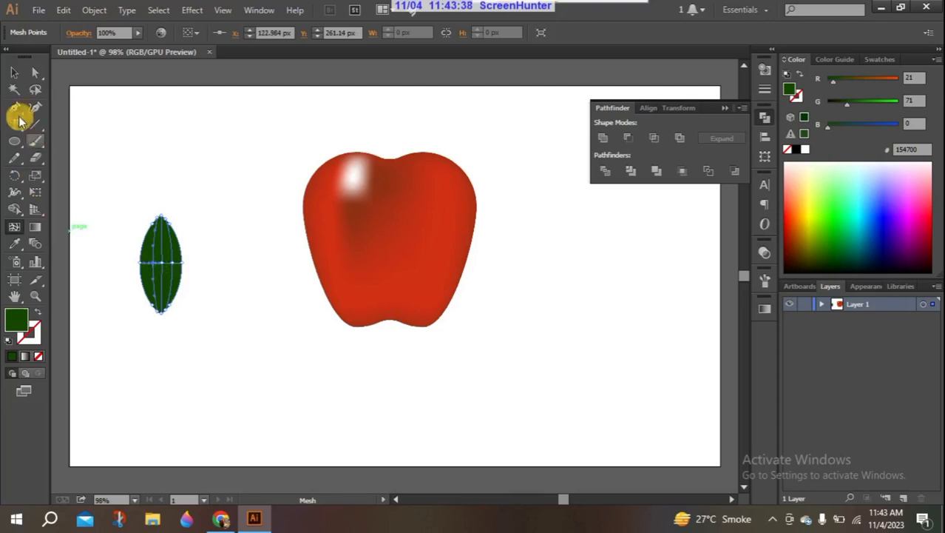
# Step: Brighten the leaf's centre mesh point to green 158B00 by raising G
pyautogui.click(33, 72)
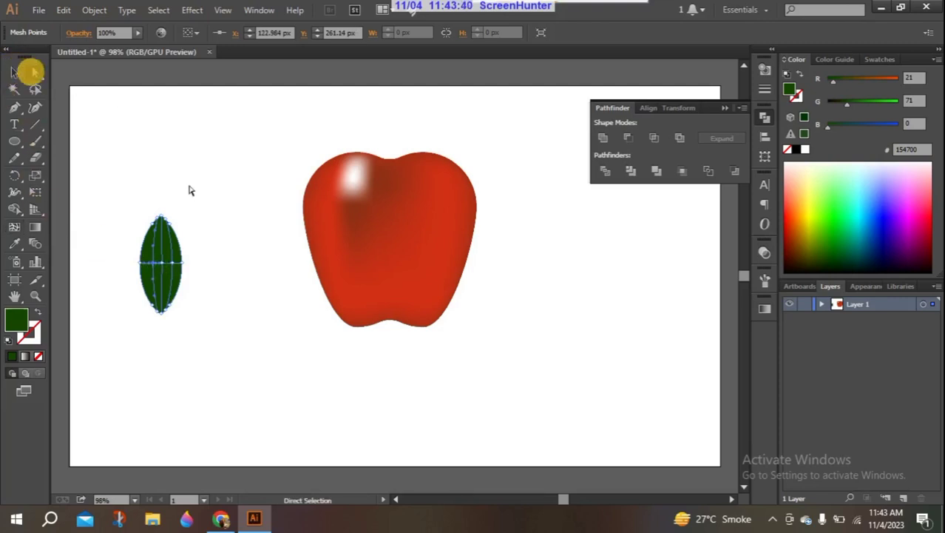
pyautogui.click(159, 220)
pyautogui.click(165, 264)
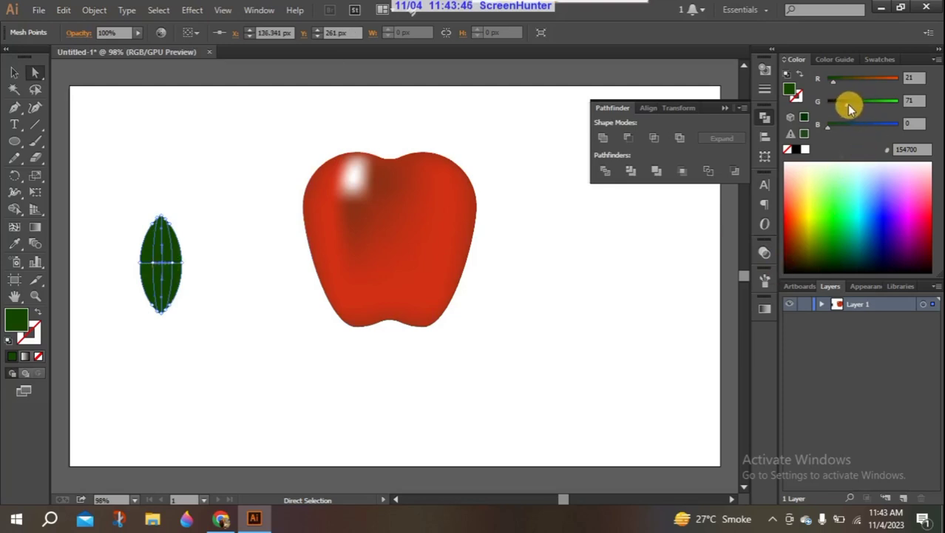
pyautogui.moveTo(848, 108); pyautogui.dragTo(868, 105)
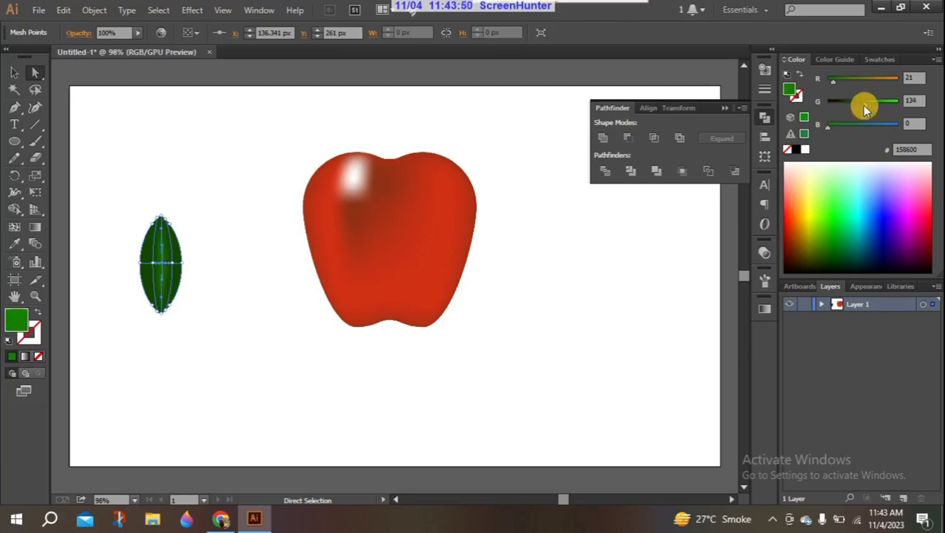
pyautogui.click(249, 127)
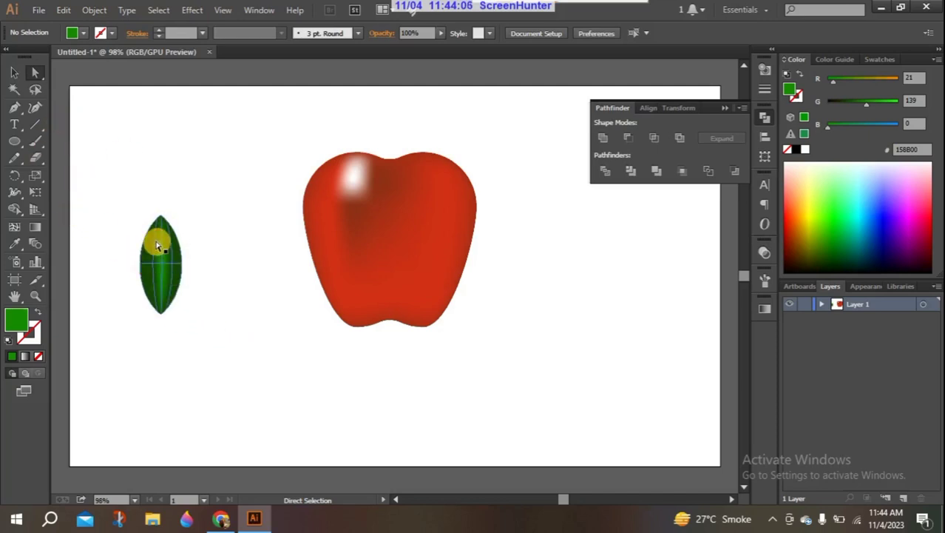
# Step: Rotate the meshed leaf by its bounding-box corner
pyautogui.click(162, 267)
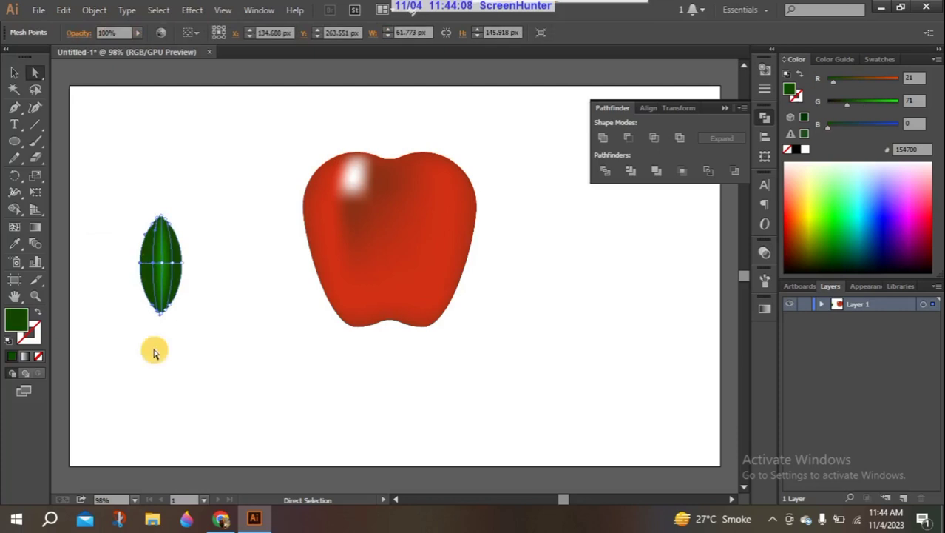
pyautogui.click(15, 73)
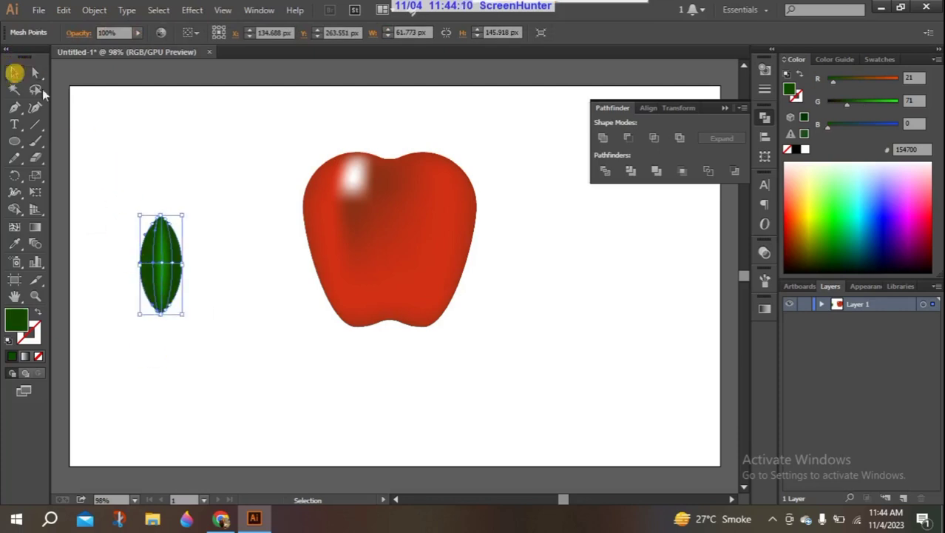
pyautogui.moveTo(134, 318); pyautogui.dragTo(127, 306)
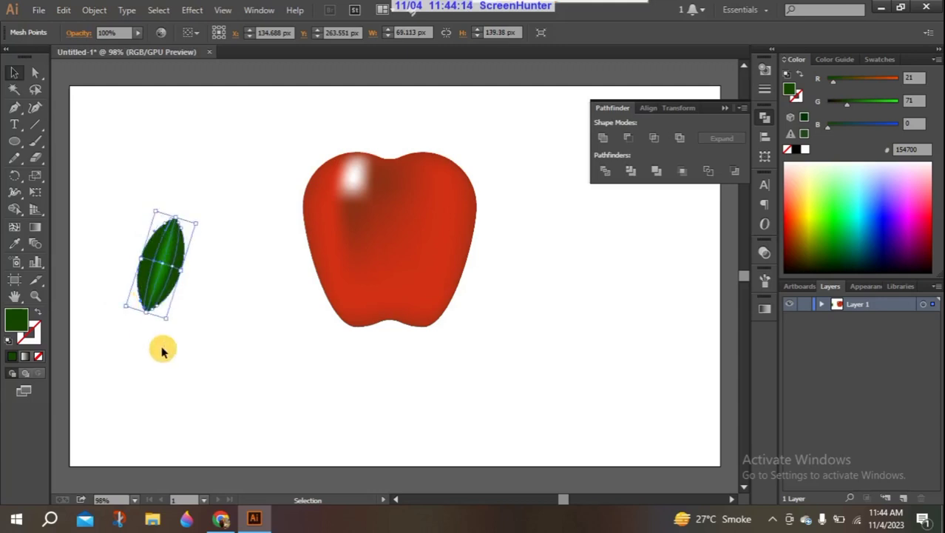
pyautogui.click(151, 270)
# Step: Move the leaf onto the top of the apple, tilting it into place
pyautogui.click(97, 259)
pyautogui.moveTo(144, 278); pyautogui.dragTo(400, 121)
pyautogui.moveTo(372, 154); pyautogui.dragTo(337, 138)
pyautogui.click(469, 117)
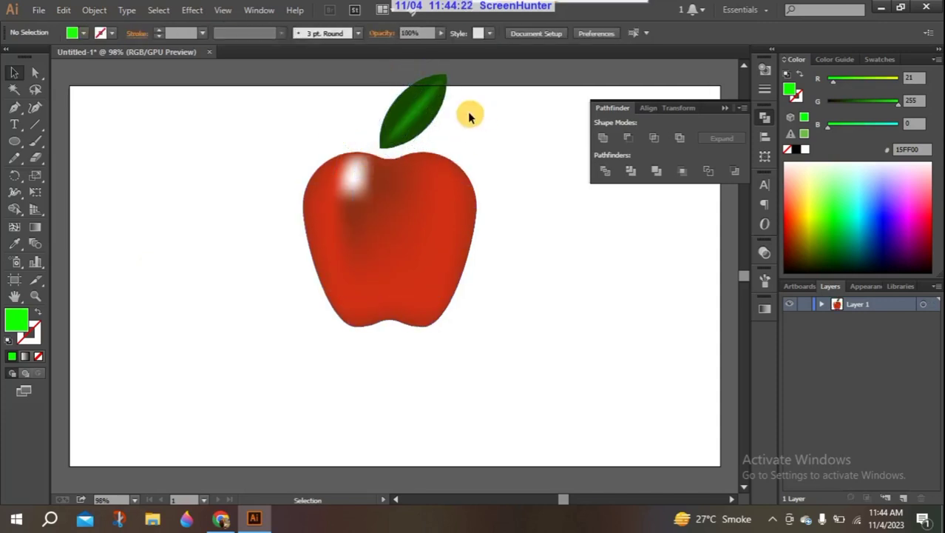
pyautogui.moveTo(416, 97); pyautogui.dragTo(420, 106)
pyautogui.click(341, 116)
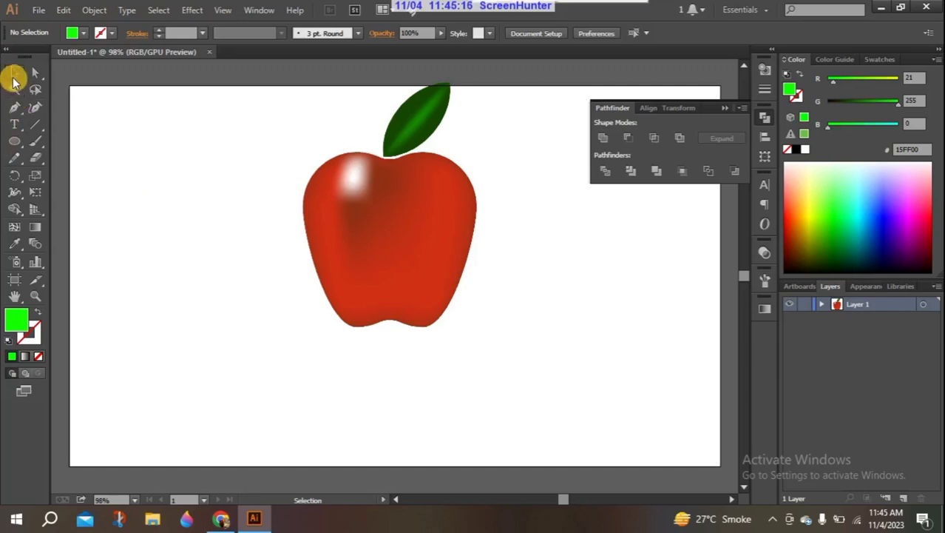
# Step: Delete the apple and leaf, then draw a tall ellipse about 315 × 505 px centred on the page
pyautogui.moveTo(173, 118); pyautogui.dragTo(535, 289)
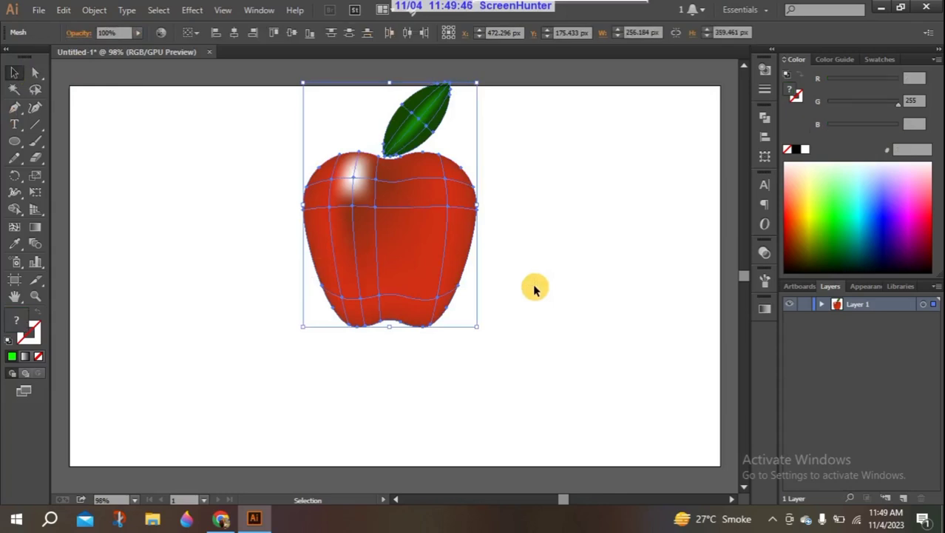
pyautogui.press('Delete')
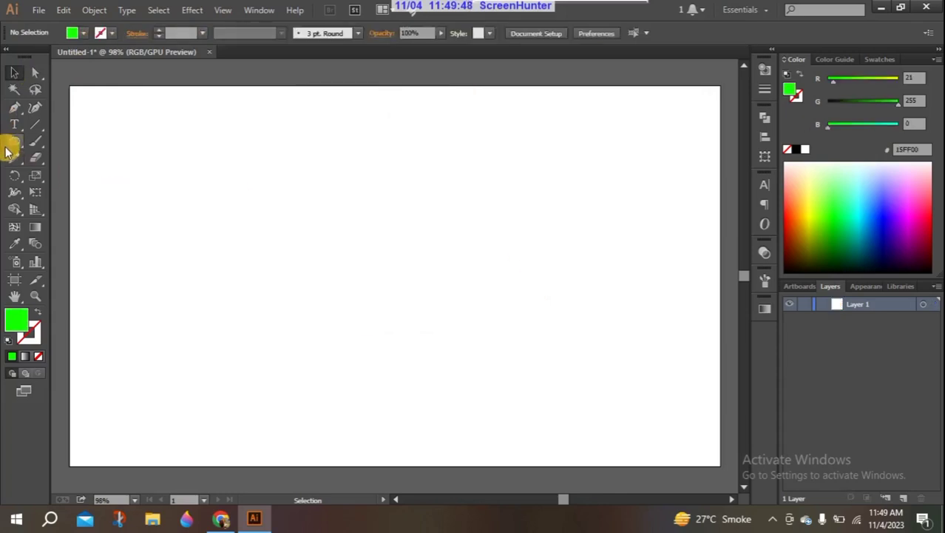
pyautogui.moveTo(9, 150); pyautogui.dragTo(67, 176)
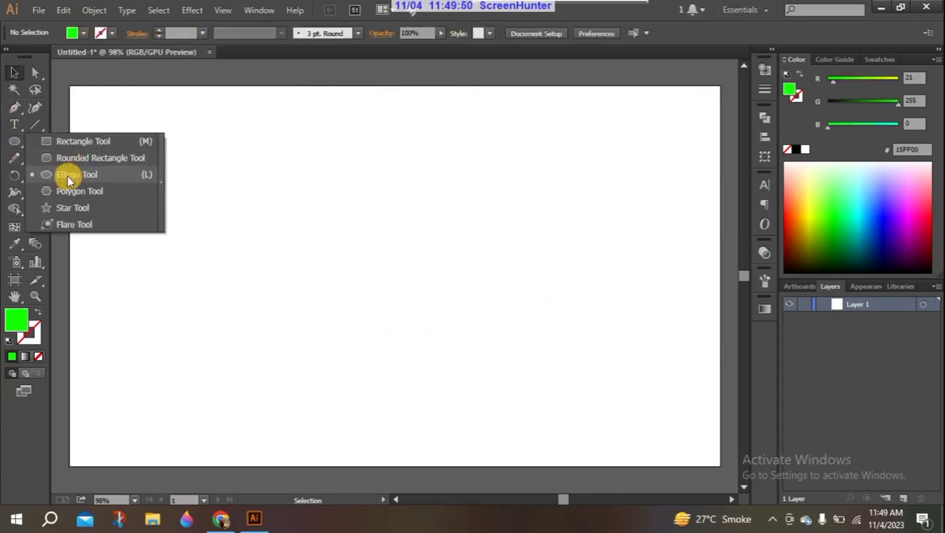
pyautogui.moveTo(296, 112)
pyautogui.mouseDown()
pyautogui.moveTo(477, 404)
pyautogui.moveTo(498, 407)
pyautogui.moveTo(508, 456)
pyautogui.mouseUp()
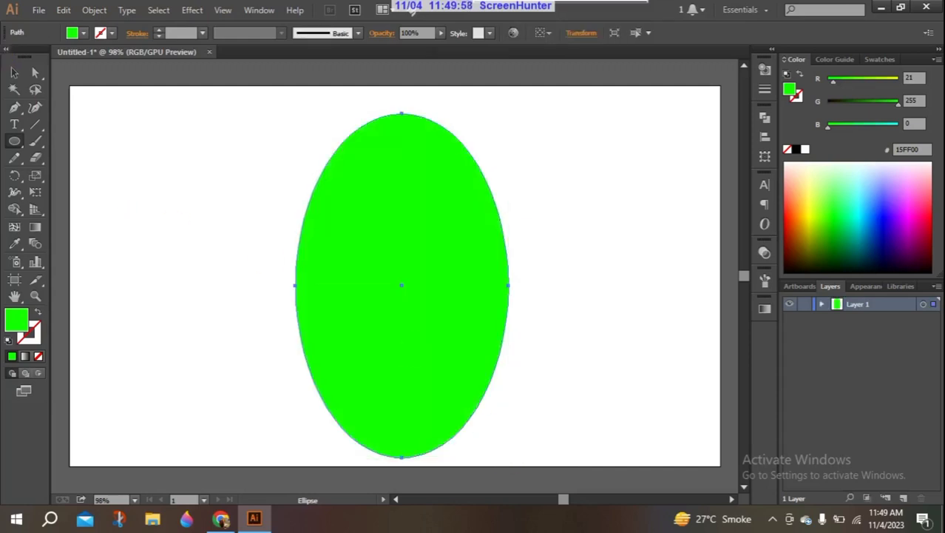
# Step: Fill the ellipse with RGB Yellow from the Swatches panel
pyautogui.click(14, 71)
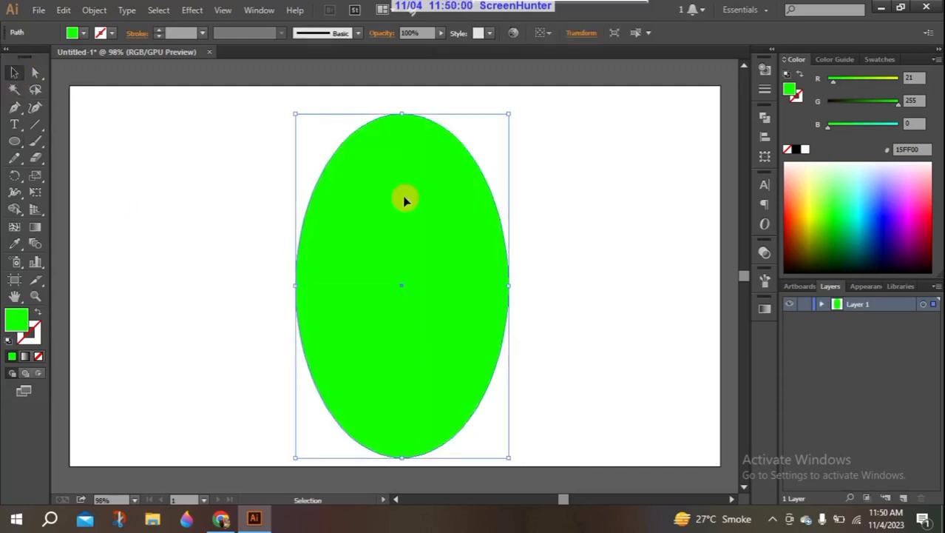
pyautogui.click(832, 64)
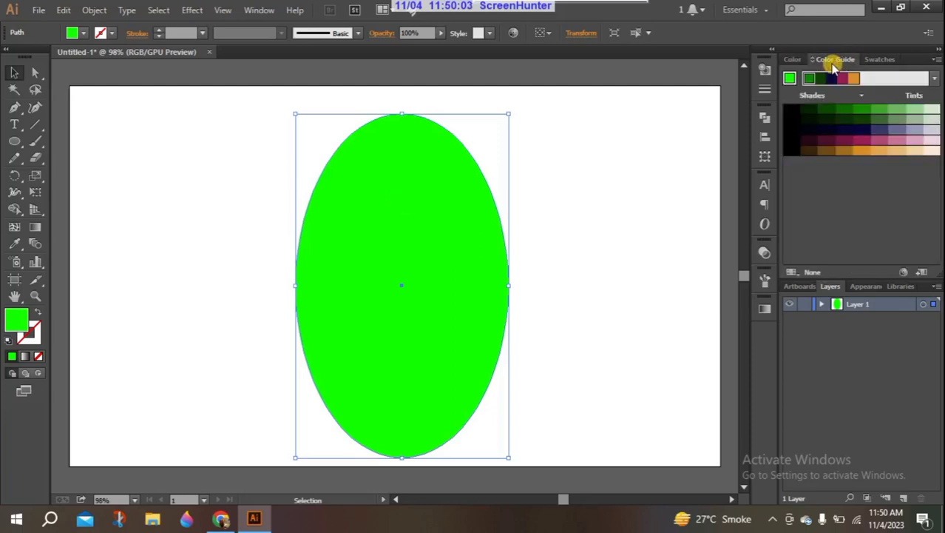
pyautogui.click(877, 60)
pyautogui.click(836, 99)
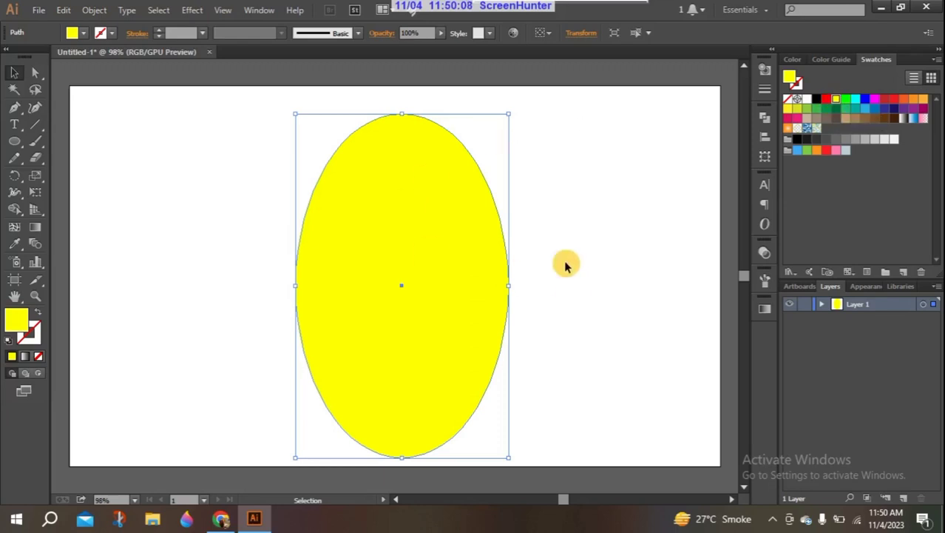
pyautogui.click(35, 73)
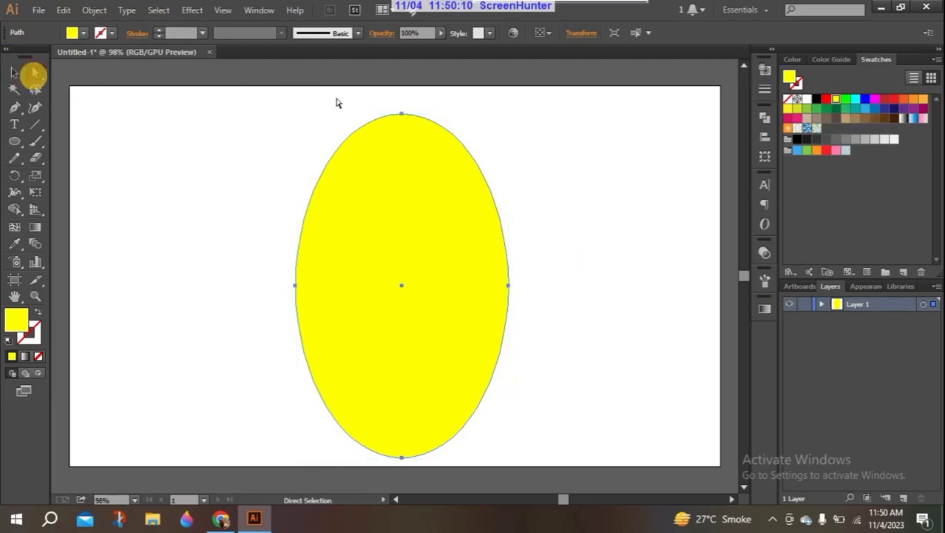
# Step: Widen the ellipse's top curve and reshape its right side with inward lower-right curvature
pyautogui.click(402, 115)
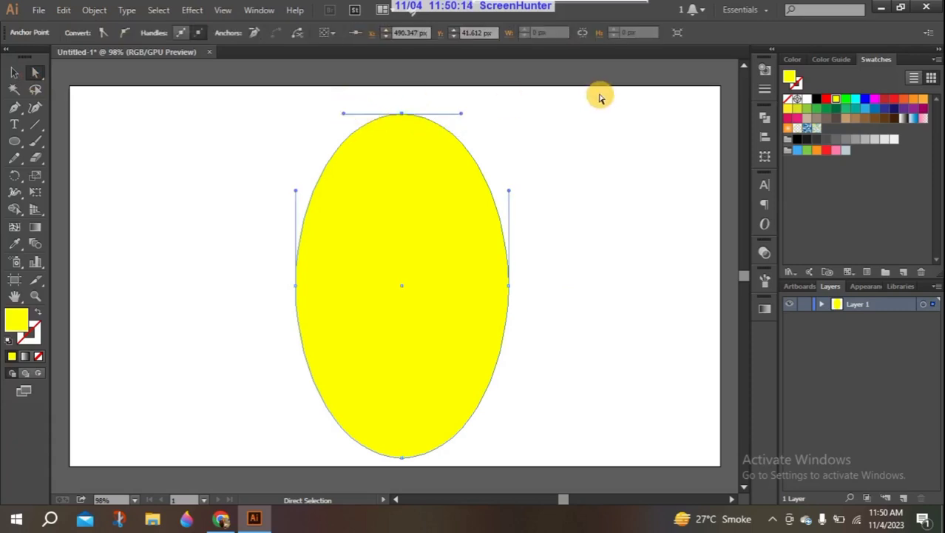
pyautogui.moveTo(463, 114); pyautogui.dragTo(473, 114)
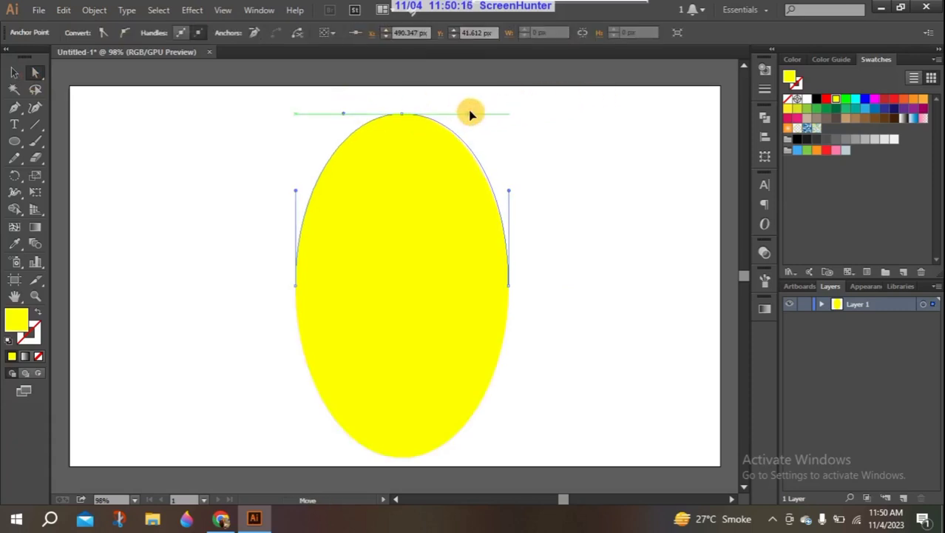
pyautogui.moveTo(344, 114); pyautogui.dragTo(332, 113)
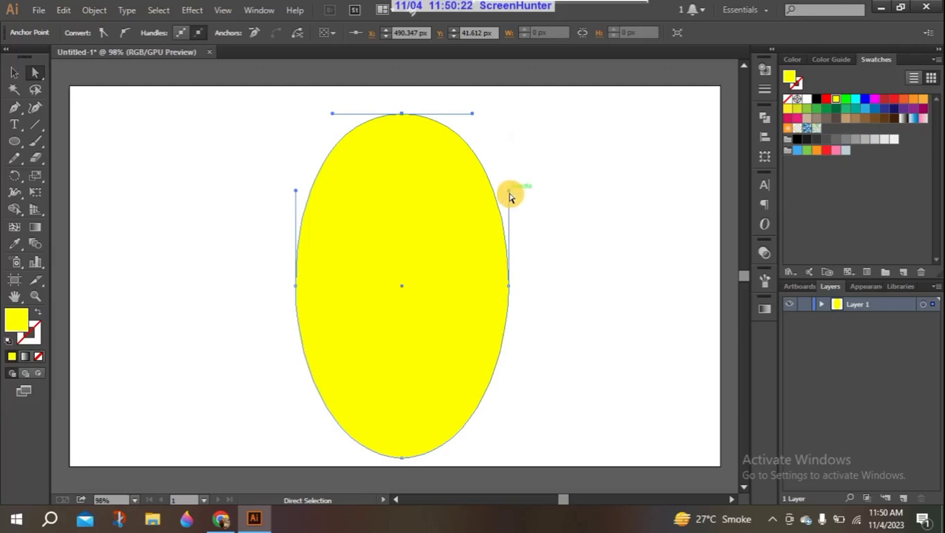
pyautogui.moveTo(509, 191)
pyautogui.mouseDown()
pyautogui.moveTo(531, 194)
pyautogui.moveTo(545, 215)
pyautogui.mouseUp()
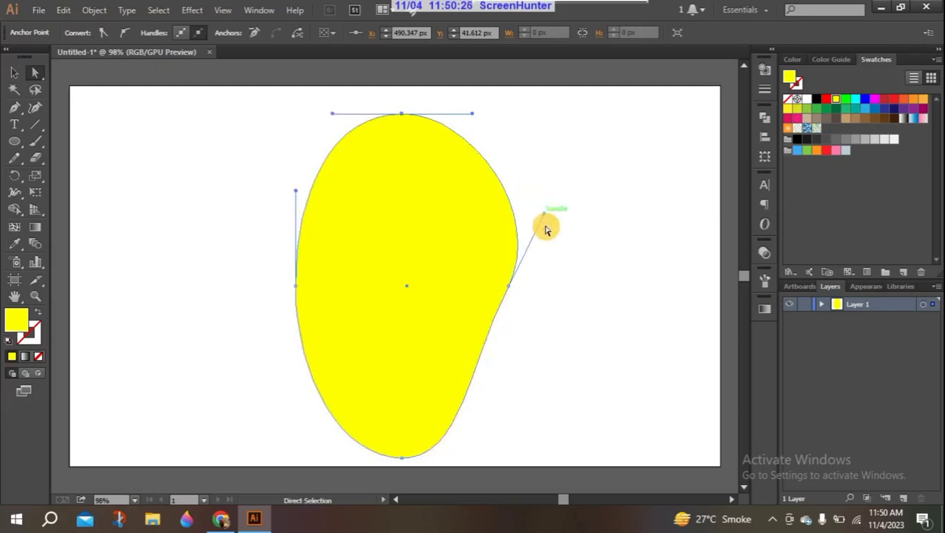
pyautogui.moveTo(510, 292); pyautogui.dragTo(492, 303)
pyautogui.moveTo(530, 237)
pyautogui.mouseDown()
pyautogui.moveTo(551, 247)
pyautogui.moveTo(513, 270)
pyautogui.moveTo(562, 238)
pyautogui.moveTo(540, 240)
pyautogui.mouseUp()
pyautogui.moveTo(494, 308); pyautogui.dragTo(495, 297)
pyautogui.click(543, 339)
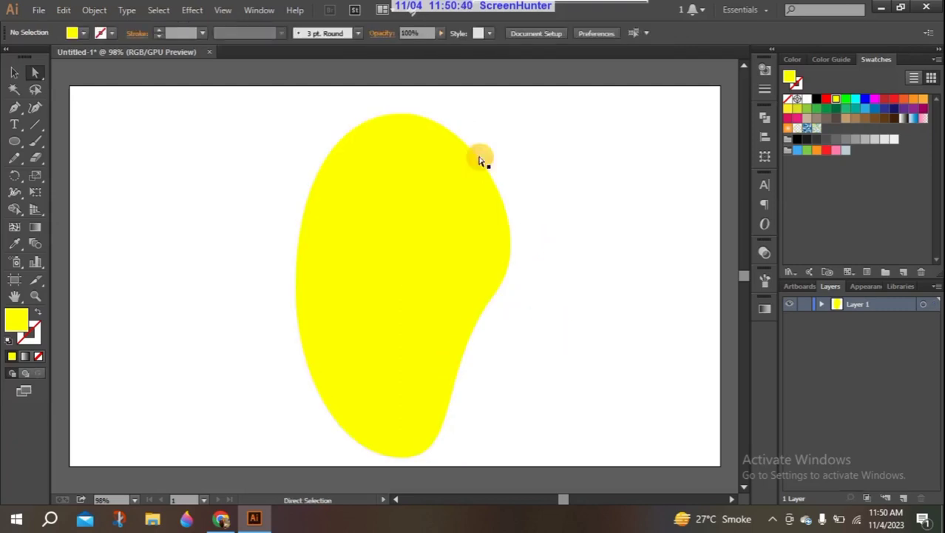
# Step: Adjust the left anchor's handle to reshape the shape's left side
pyautogui.click(299, 278)
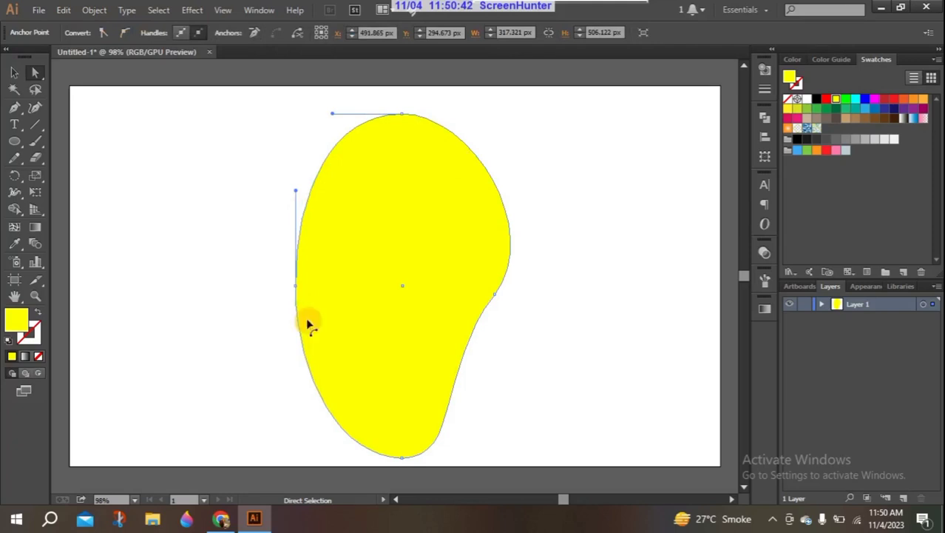
pyautogui.moveTo(296, 289); pyautogui.dragTo(297, 290)
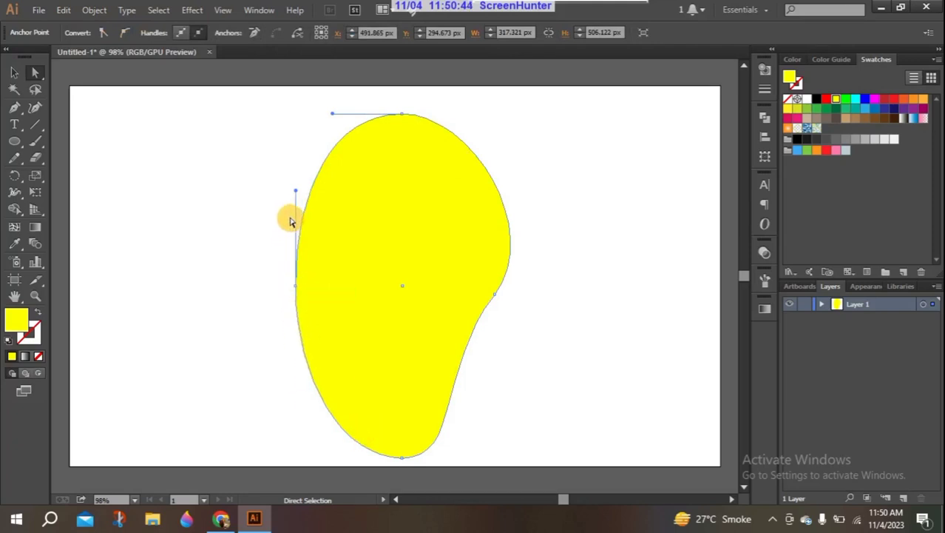
pyautogui.moveTo(295, 190); pyautogui.dragTo(289, 192)
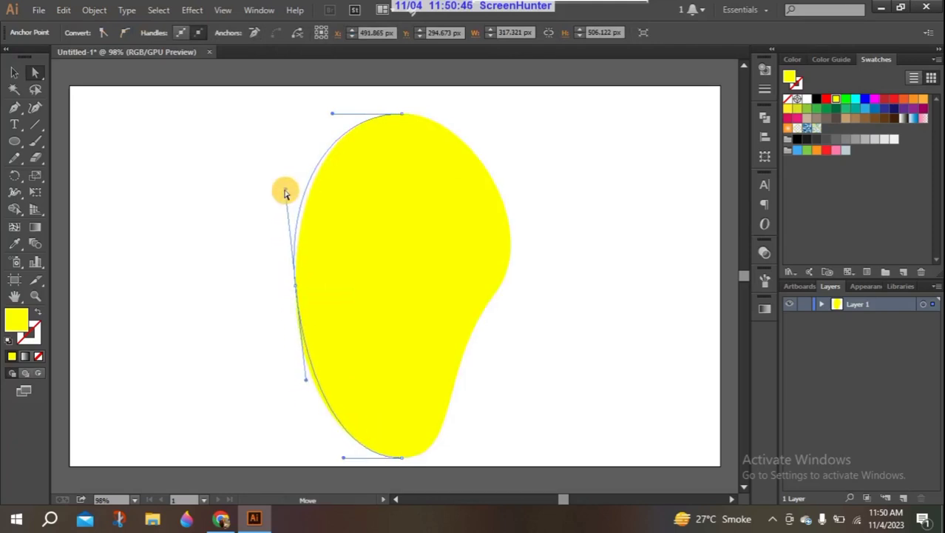
pyautogui.click(204, 216)
# Step: Narrow the mango's right side and shift the shape slightly left
pyautogui.click(509, 244)
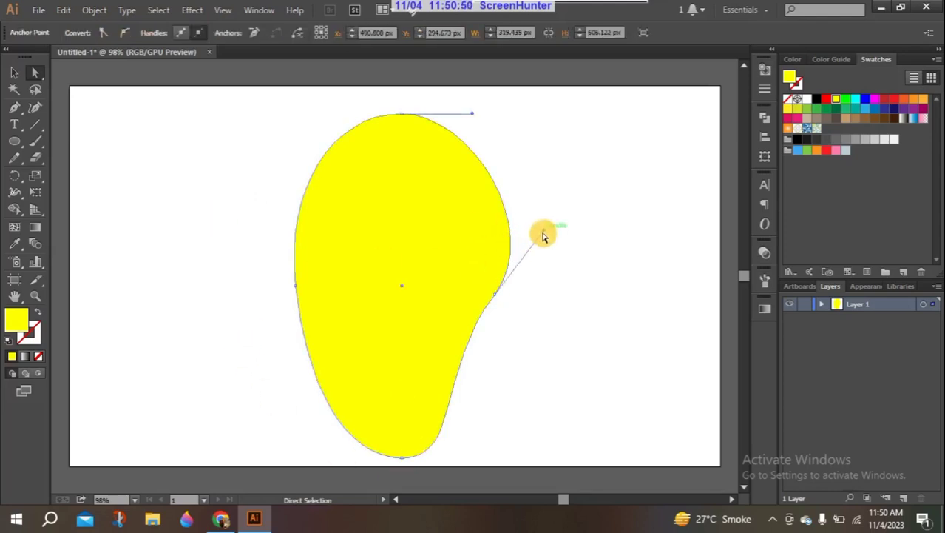
pyautogui.moveTo(538, 237); pyautogui.dragTo(536, 231)
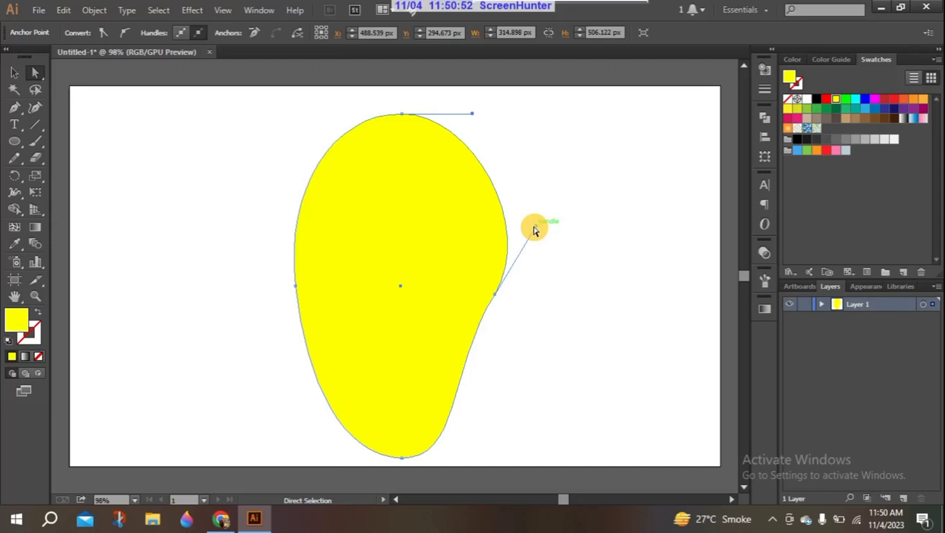
pyautogui.click(520, 279)
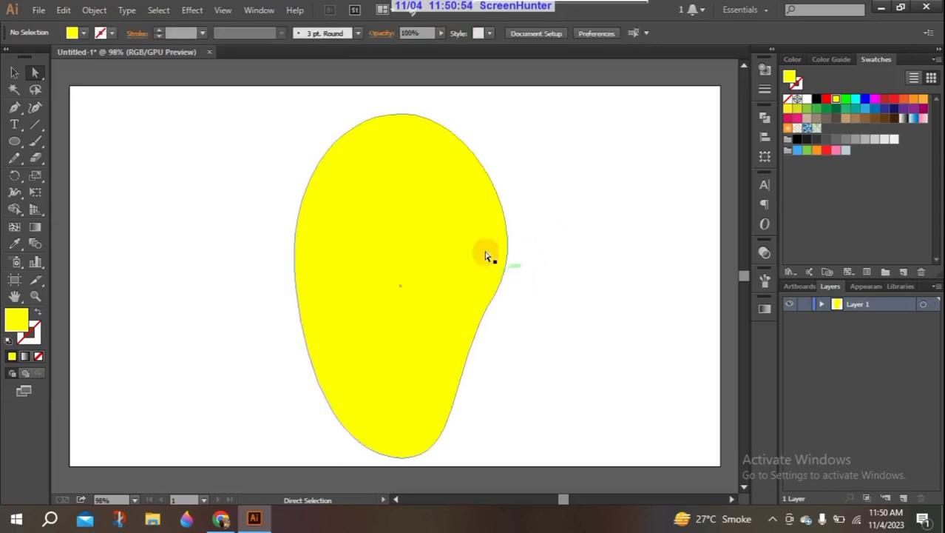
pyautogui.click(483, 316)
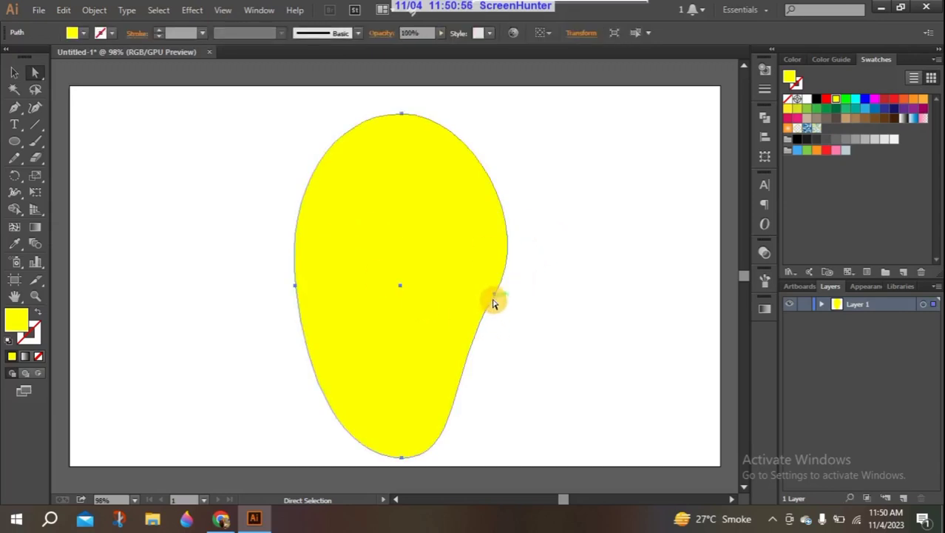
pyautogui.moveTo(495, 296); pyautogui.dragTo(484, 298)
pyautogui.click(509, 305)
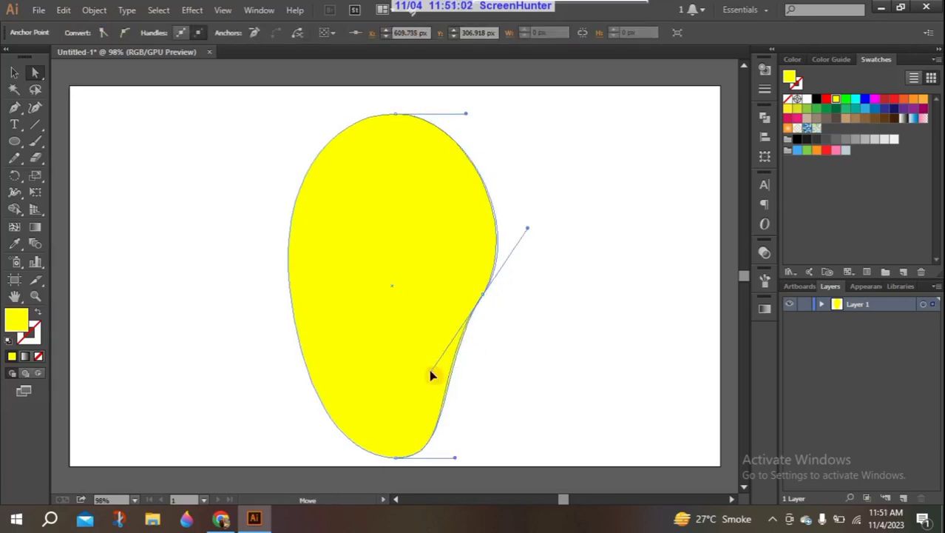
pyautogui.click(487, 367)
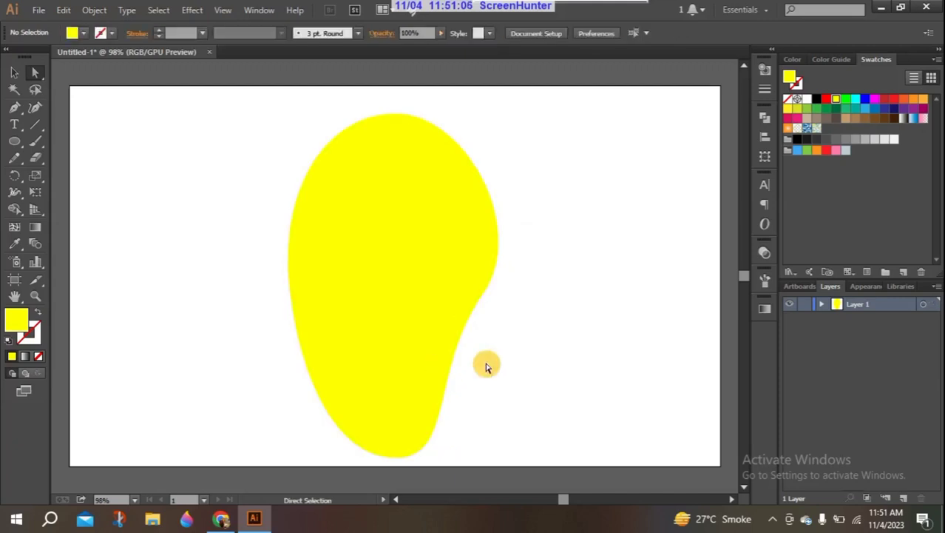
pyautogui.click(398, 255)
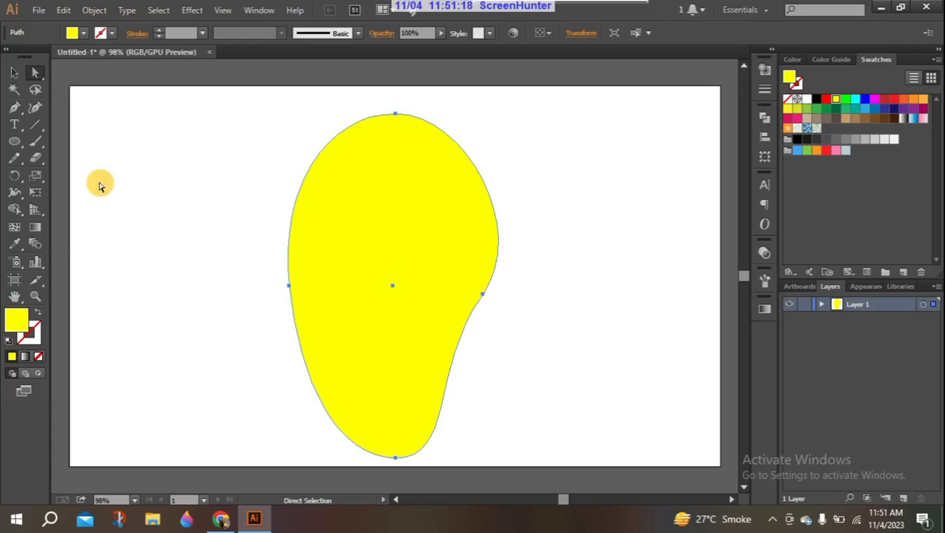
# Step: Add mesh lines at the mango's centre, top and bottom, undoing two stray vertical lines
pyautogui.click(14, 72)
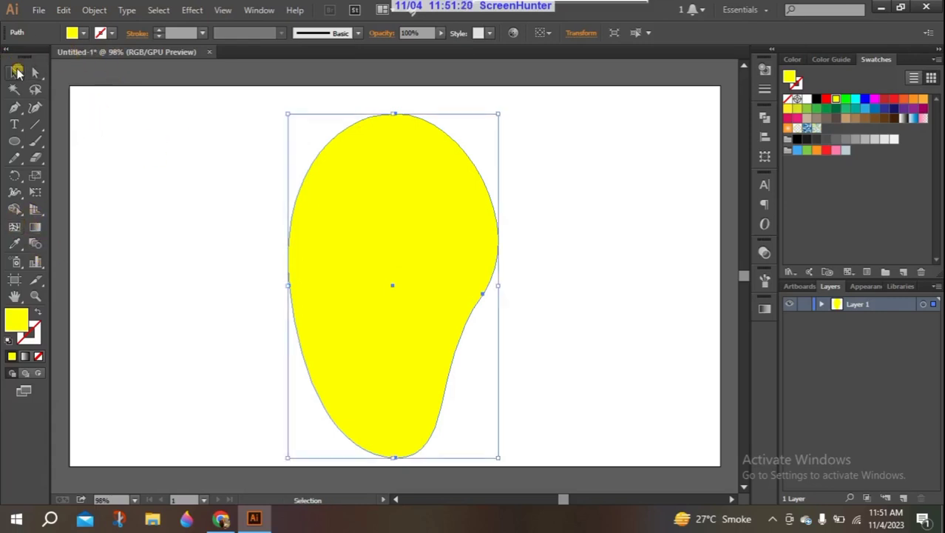
pyautogui.click(14, 226)
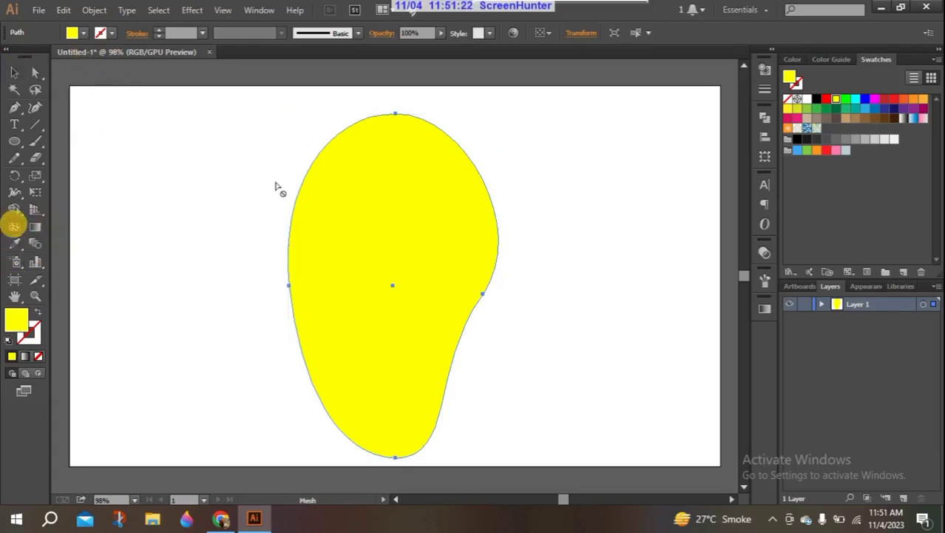
pyautogui.click(399, 288)
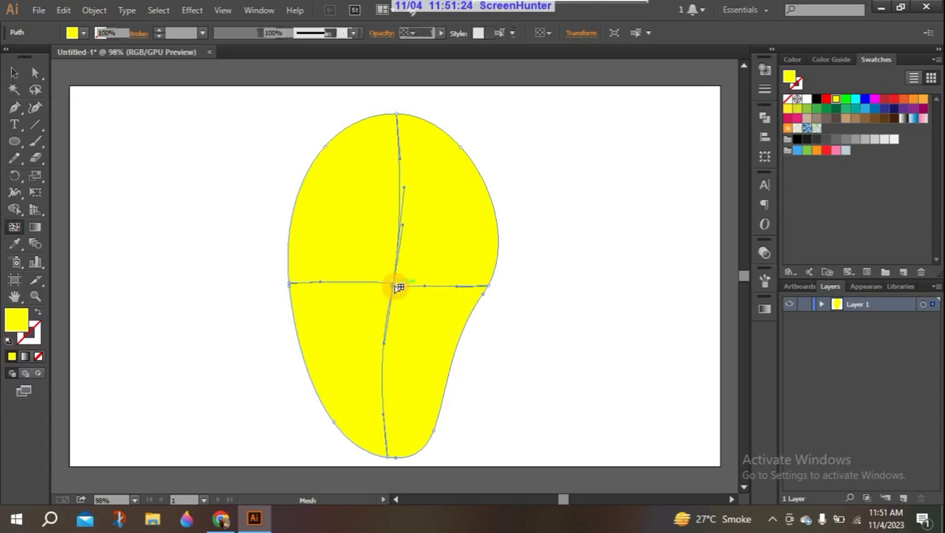
pyautogui.click(401, 150)
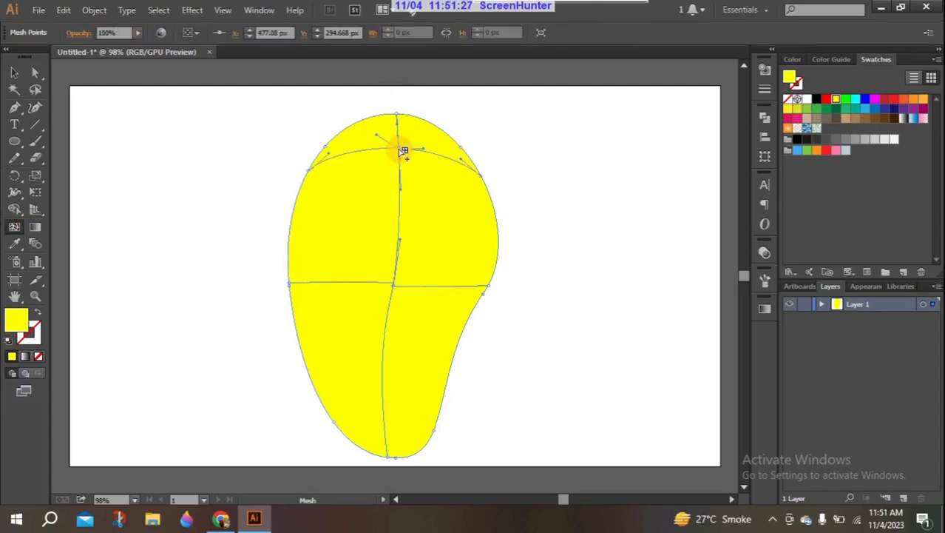
pyautogui.click(387, 421)
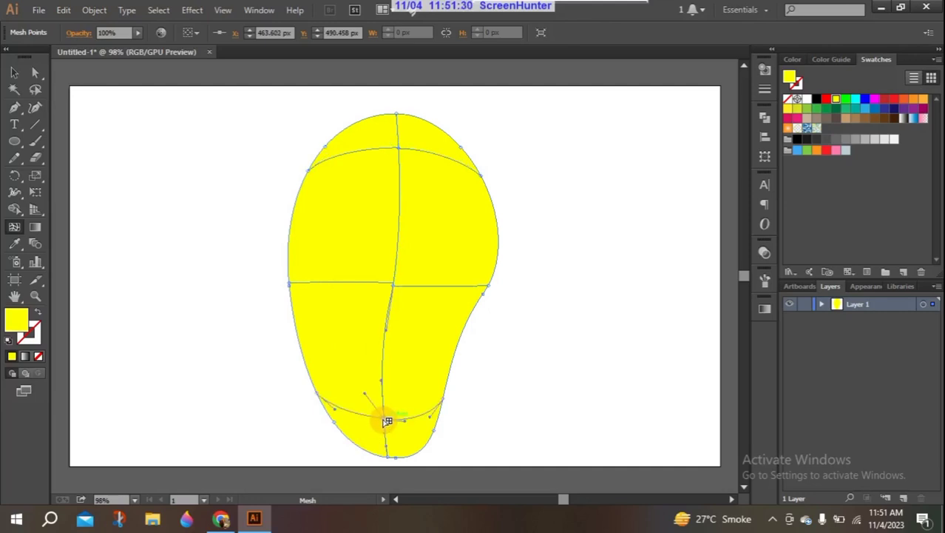
pyautogui.click(319, 283)
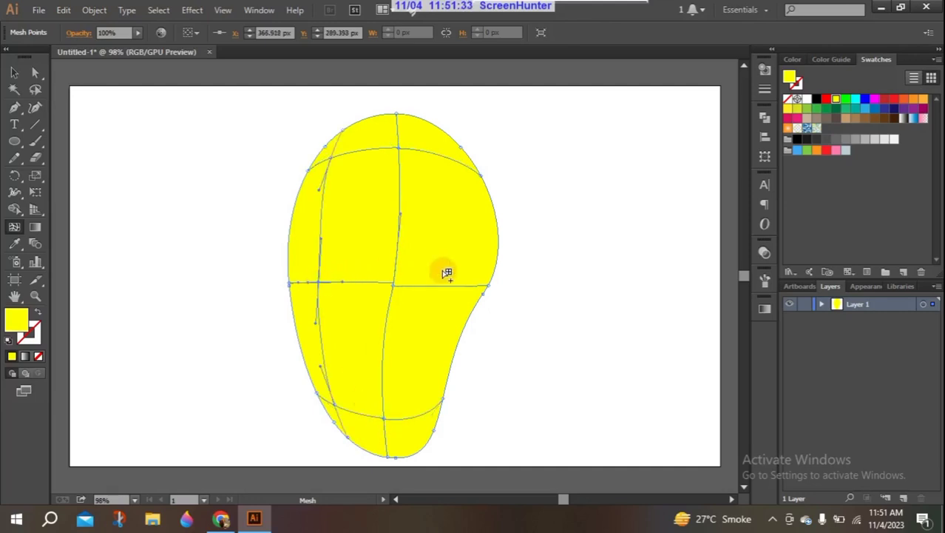
pyautogui.click(478, 284)
pyautogui.hotkey('ctrl', 'z')
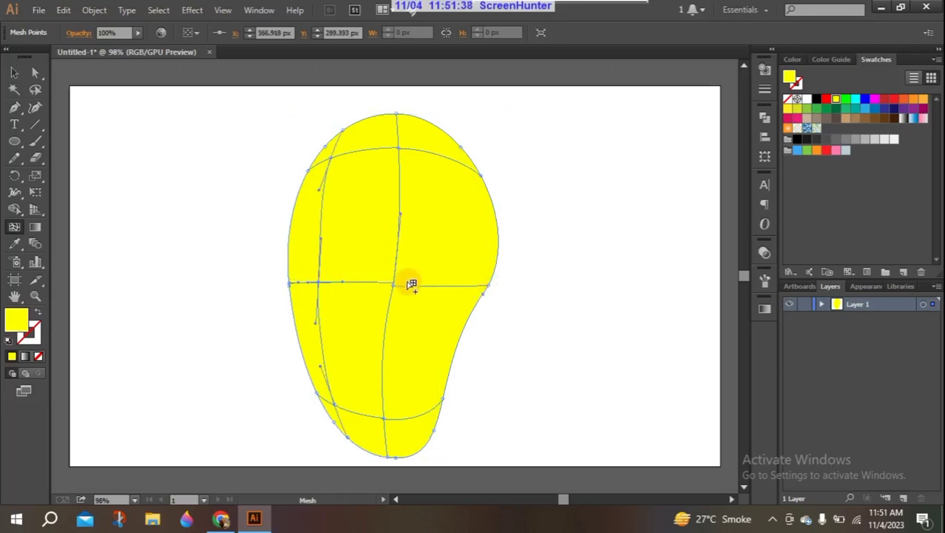
pyautogui.hotkey('ctrl', 'z')
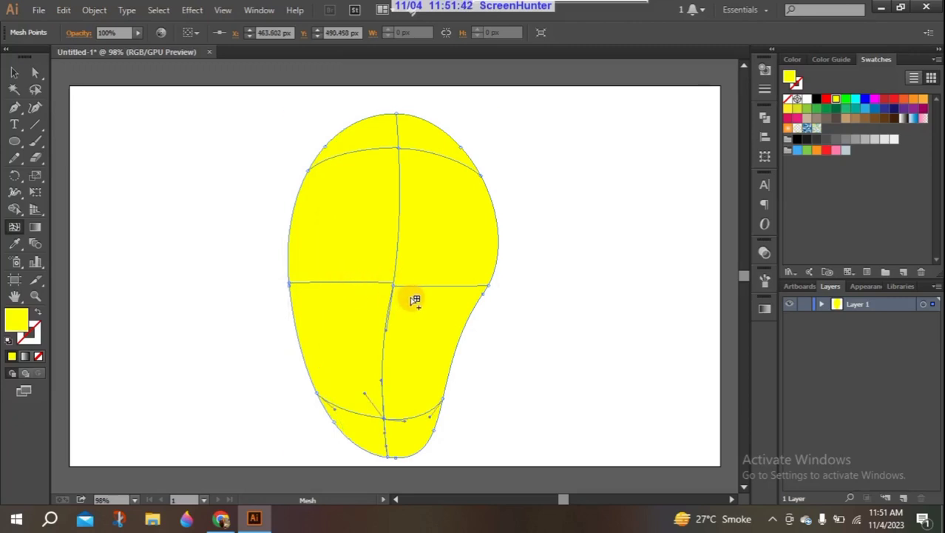
# Step: Add left and right vertical mesh lines and bend grid points to follow the outline
pyautogui.click(460, 286)
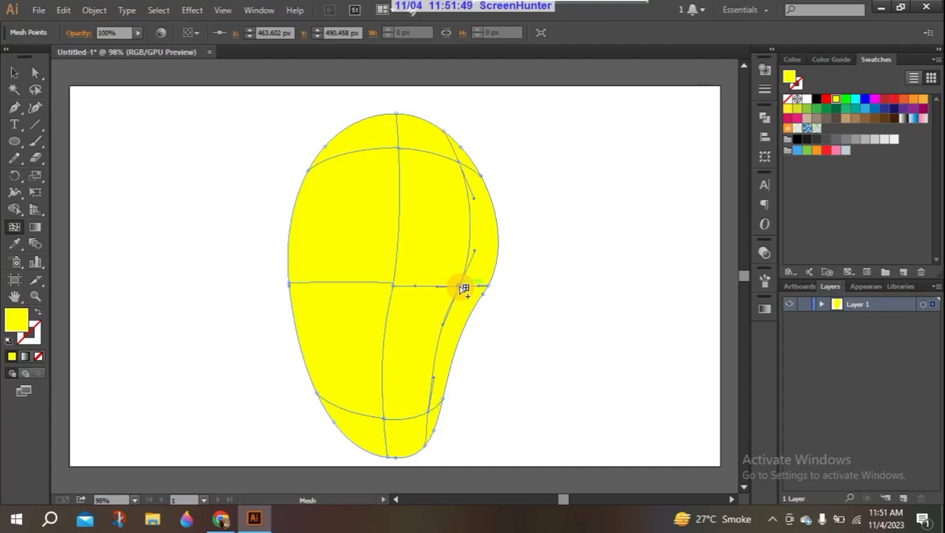
pyautogui.click(311, 284)
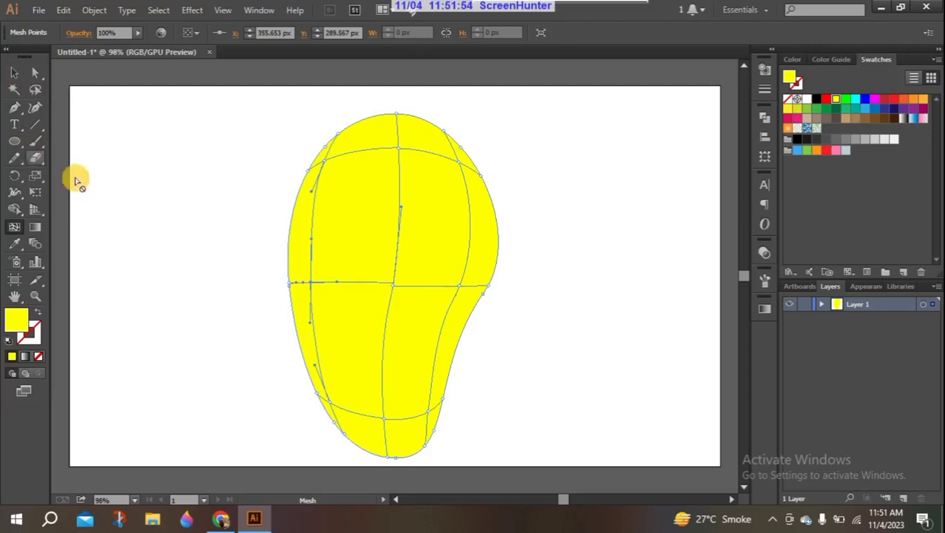
pyautogui.moveTo(314, 285); pyautogui.dragTo(317, 286)
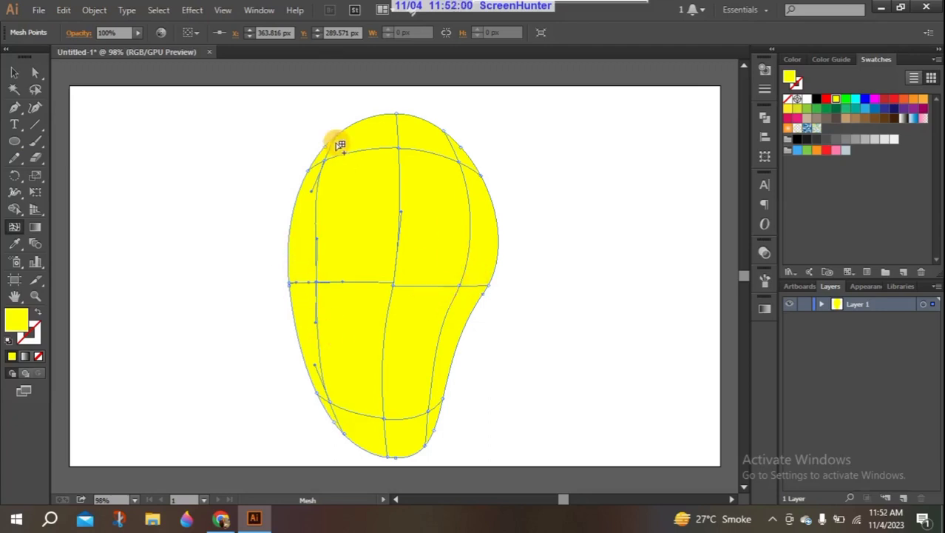
pyautogui.moveTo(327, 161); pyautogui.dragTo(329, 169)
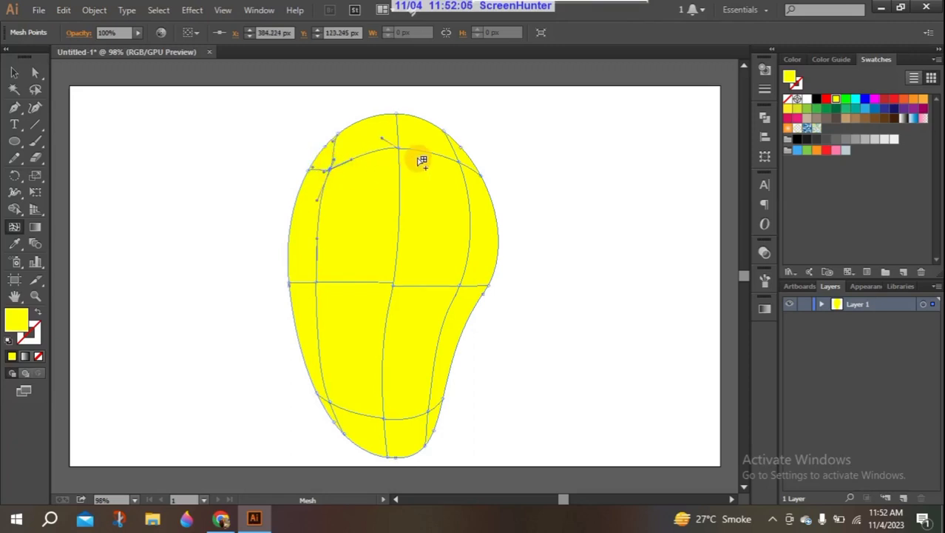
pyautogui.moveTo(463, 162); pyautogui.dragTo(458, 165)
pyautogui.moveTo(332, 405); pyautogui.dragTo(340, 399)
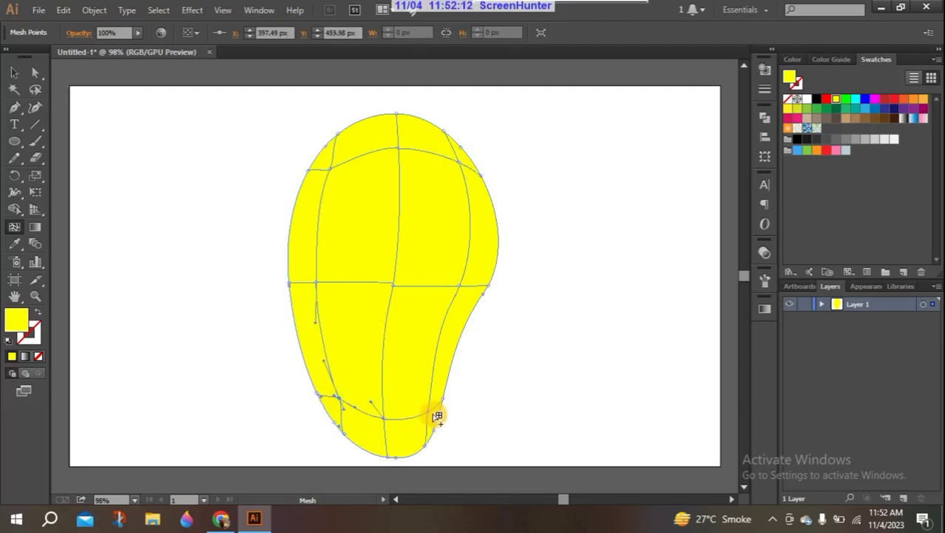
pyautogui.moveTo(427, 411); pyautogui.dragTo(428, 407)
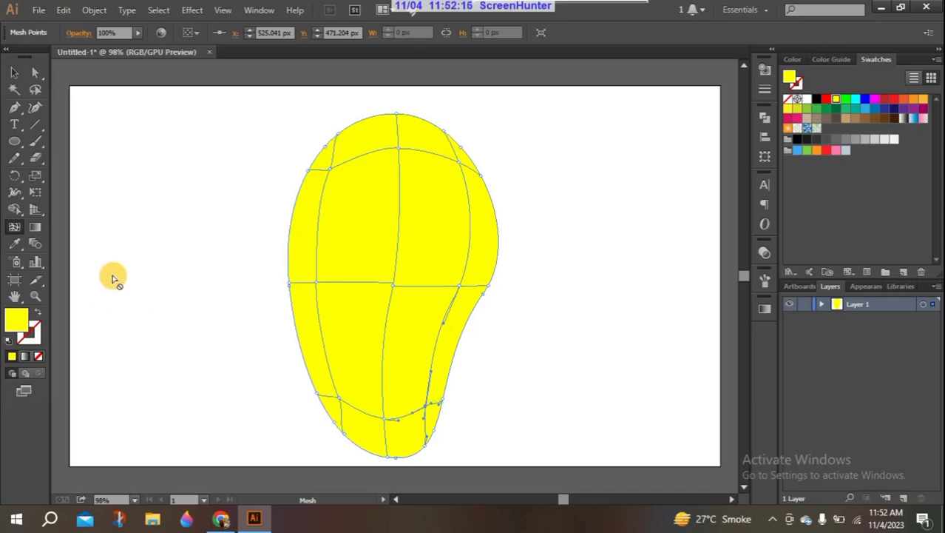
pyautogui.click(35, 90)
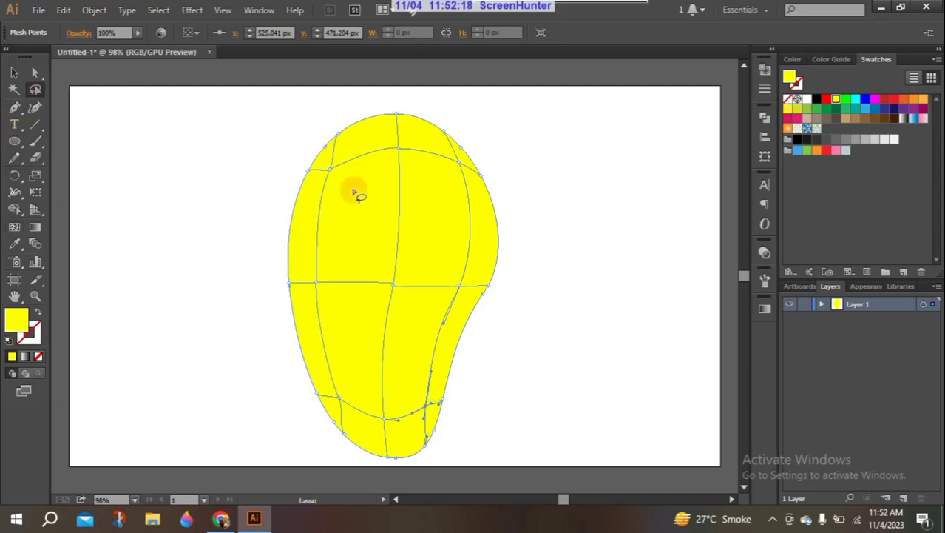
# Step: Lasso edge mesh points, switch the Color panel to CMYK, test K, then undo to C 6.2 Y 96.51
pyautogui.moveTo(330, 163)
pyautogui.mouseDown()
pyautogui.moveTo(460, 158)
pyautogui.moveTo(486, 194)
pyautogui.moveTo(489, 246)
pyautogui.moveTo(429, 411)
pyautogui.moveTo(384, 441)
pyautogui.moveTo(334, 409)
pyautogui.moveTo(314, 364)
pyautogui.moveTo(304, 271)
pyautogui.moveTo(313, 181)
pyautogui.mouseUp()
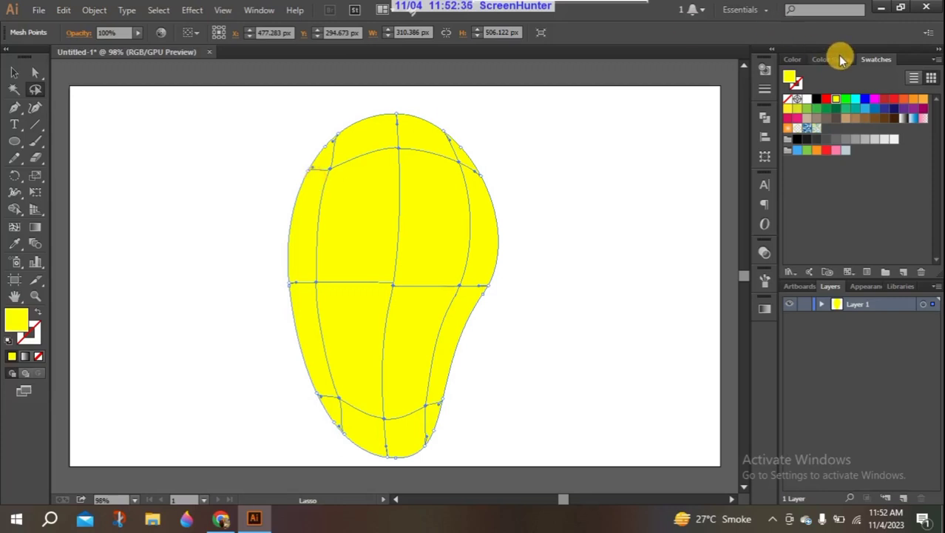
pyautogui.click(793, 59)
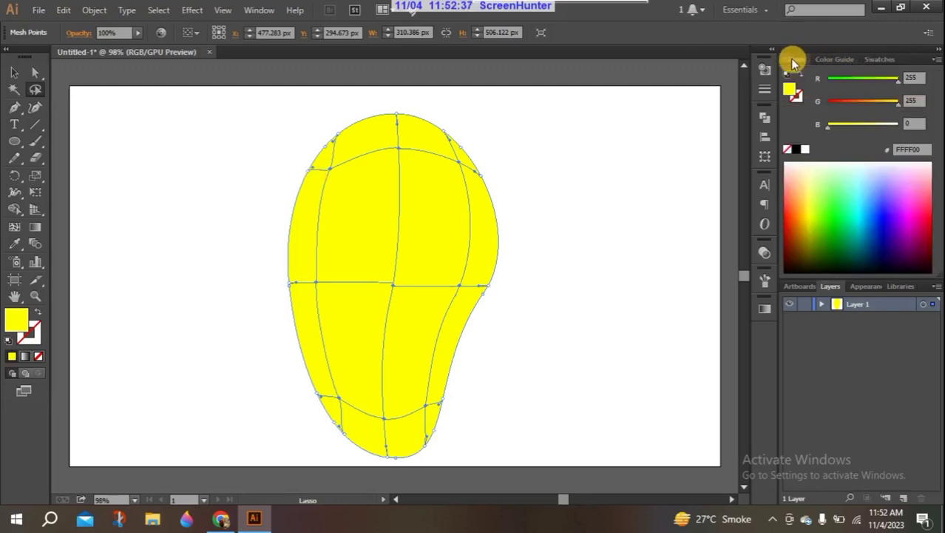
pyautogui.click(938, 60)
pyautogui.click(850, 130)
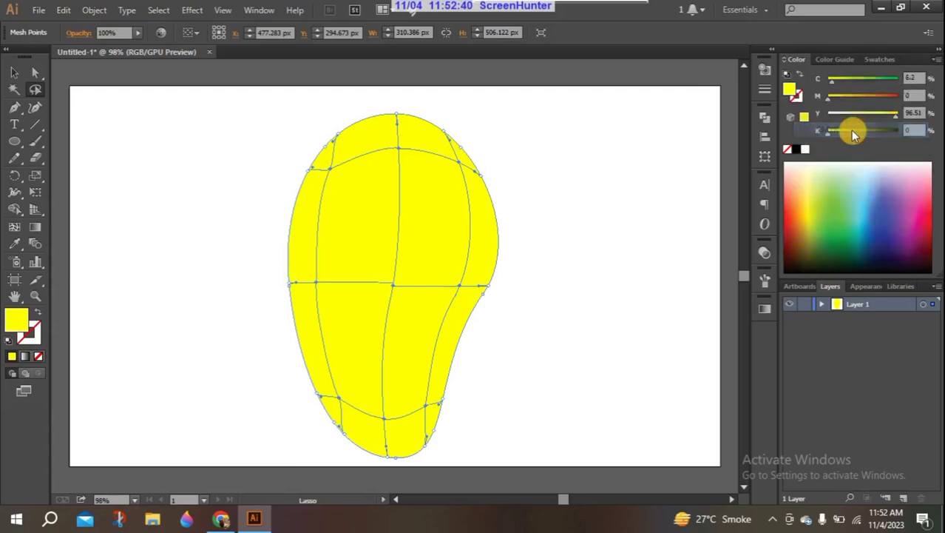
pyautogui.moveTo(829, 135); pyautogui.dragTo(846, 136)
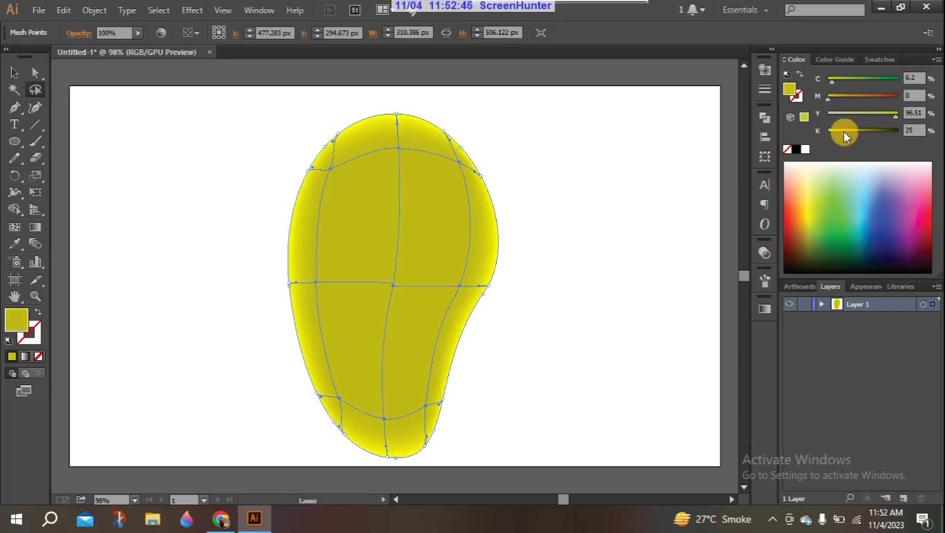
pyautogui.hotkey('ctrl', 'z')
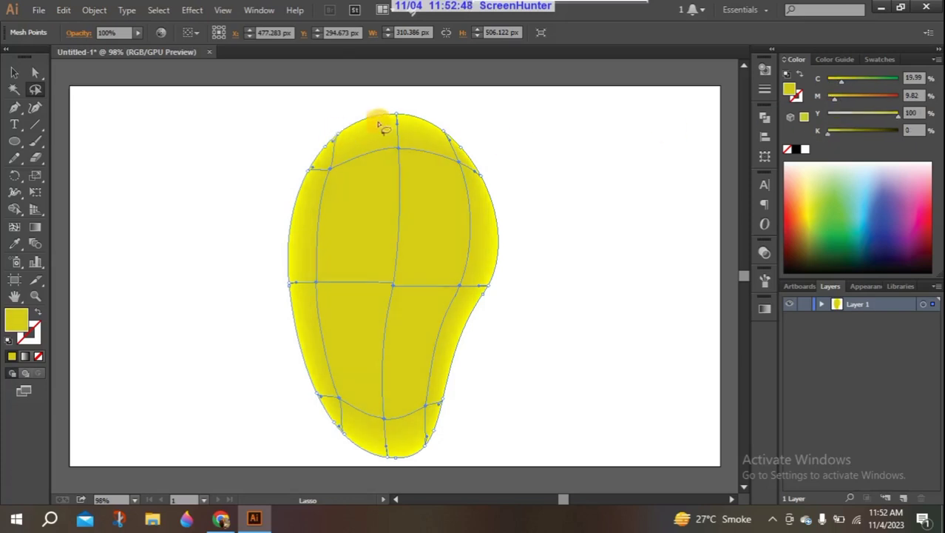
pyautogui.hotkey('ctrl', 'z')
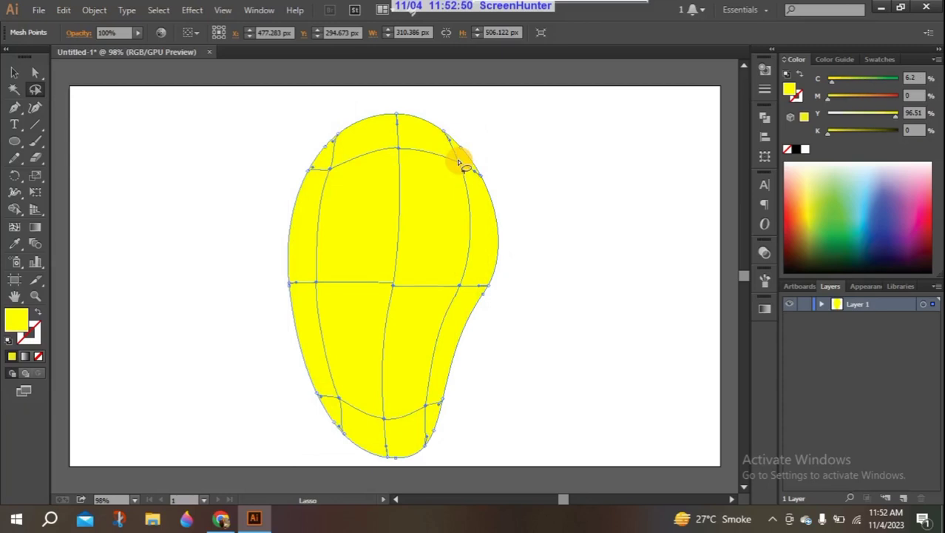
# Step: Reshape the mango's upper-left and top edge mesh points with Direct Selection
pyautogui.click(35, 72)
pyautogui.moveTo(323, 148); pyautogui.dragTo(337, 138)
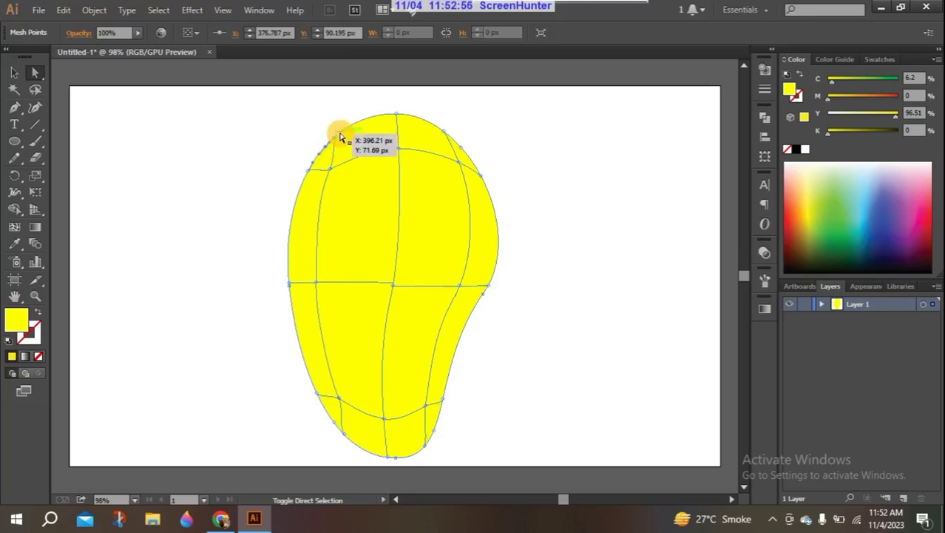
pyautogui.moveTo(399, 114)
pyautogui.mouseDown()
pyautogui.moveTo(475, 150)
pyautogui.moveTo(461, 147)
pyautogui.mouseUp()
pyautogui.press('z')
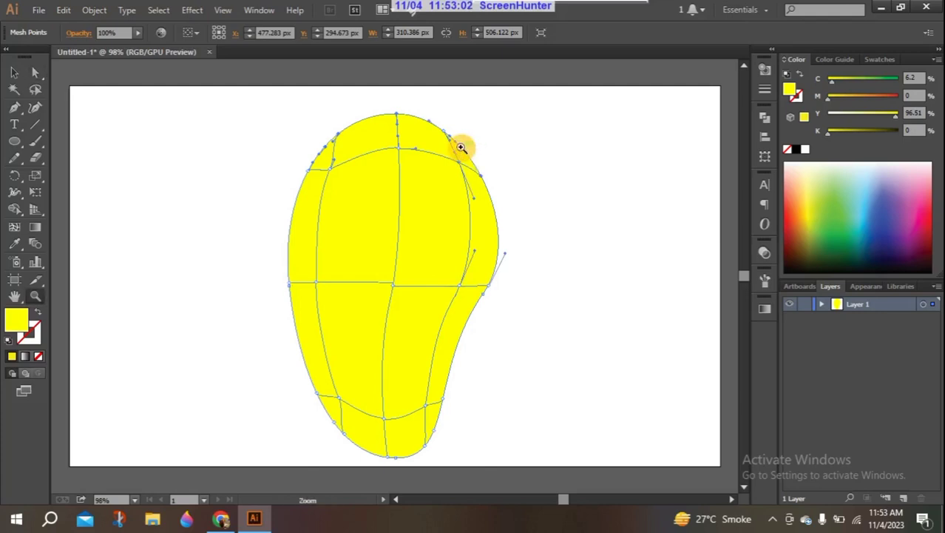
pyautogui.keyDown('ctrl'); pyautogui.click(461, 147); pyautogui.keyUp('ctrl')
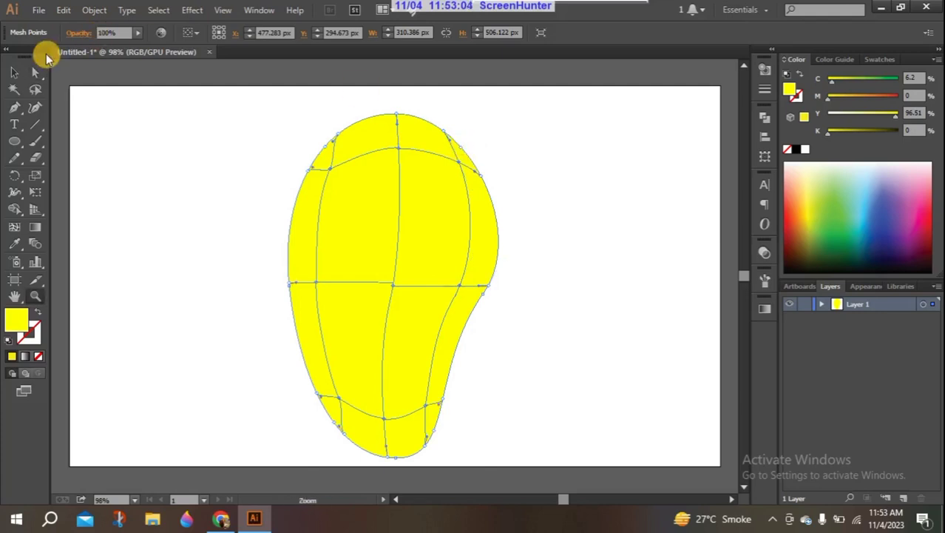
pyautogui.click(14, 72)
pyautogui.click(233, 199)
pyautogui.click(39, 72)
pyautogui.click(313, 175)
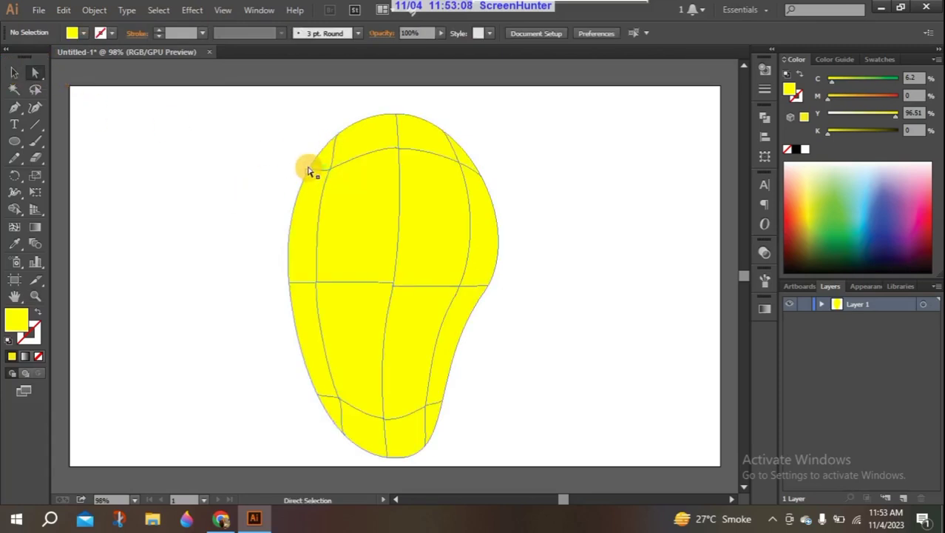
pyautogui.moveTo(310, 170); pyautogui.dragTo(340, 137)
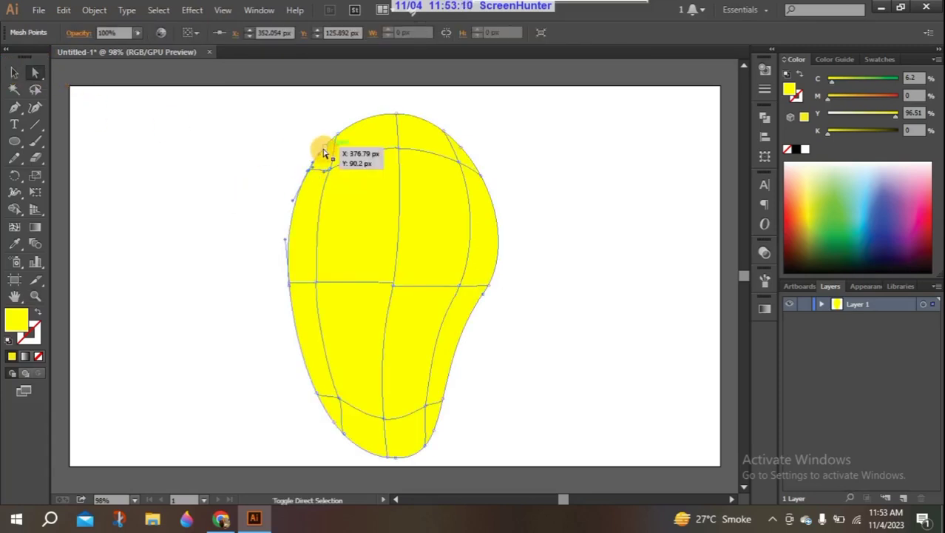
# Step: Smooth the upper-right, right and bottom edges, nudging the left edge points slightly
pyautogui.click(397, 112)
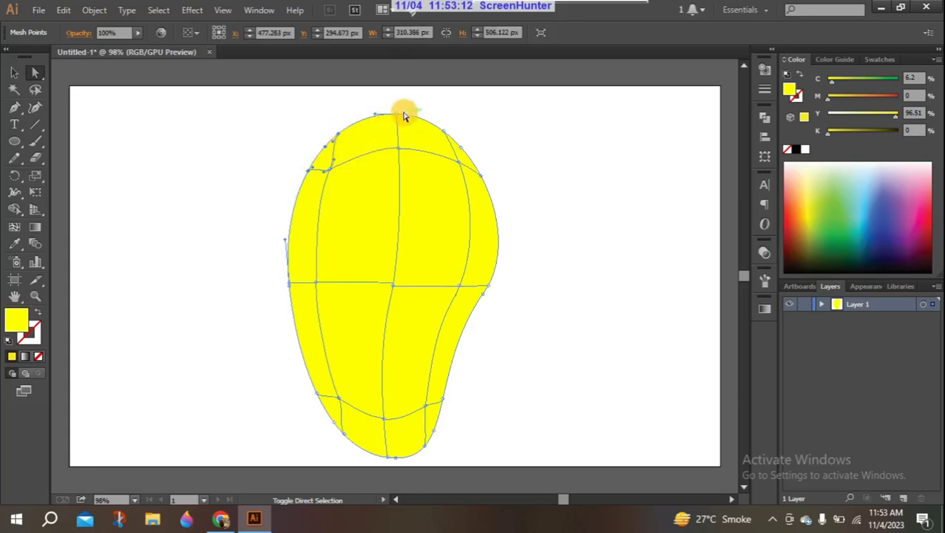
pyautogui.moveTo(425, 125)
pyautogui.mouseDown()
pyautogui.moveTo(466, 145)
pyautogui.moveTo(485, 182)
pyautogui.mouseUp()
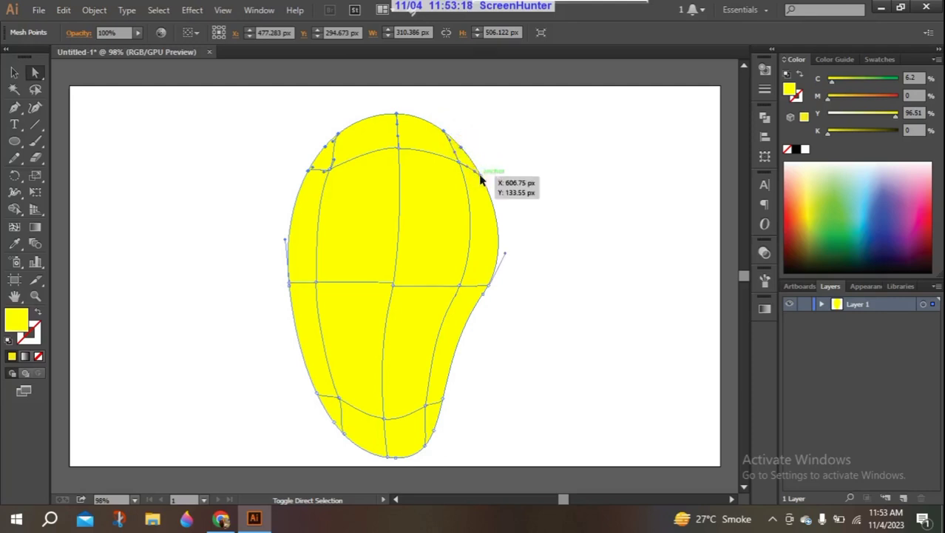
pyautogui.click(490, 286)
pyautogui.moveTo(490, 287); pyautogui.dragTo(483, 300)
pyautogui.moveTo(448, 404); pyautogui.dragTo(435, 436)
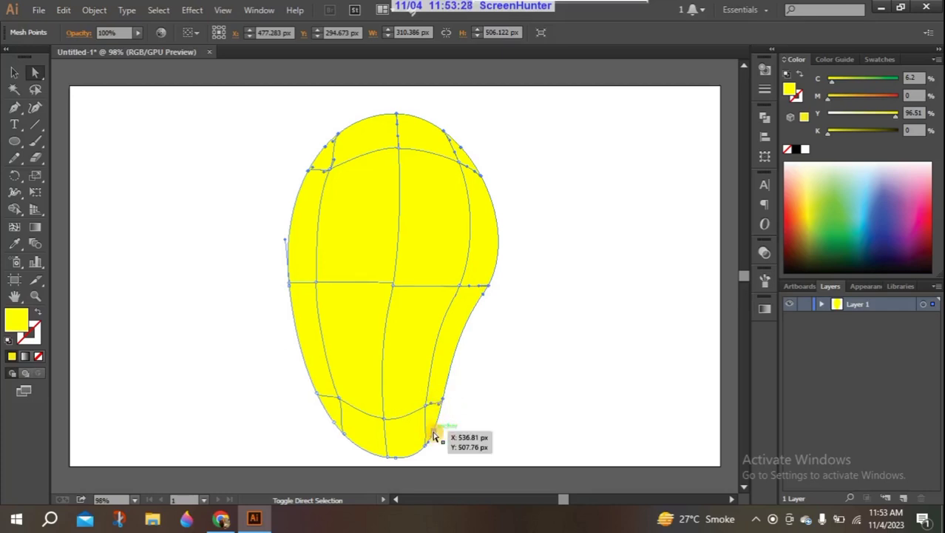
pyautogui.moveTo(435, 436)
pyautogui.mouseDown()
pyautogui.moveTo(385, 461)
pyautogui.moveTo(343, 438)
pyautogui.moveTo(322, 390)
pyautogui.mouseUp()
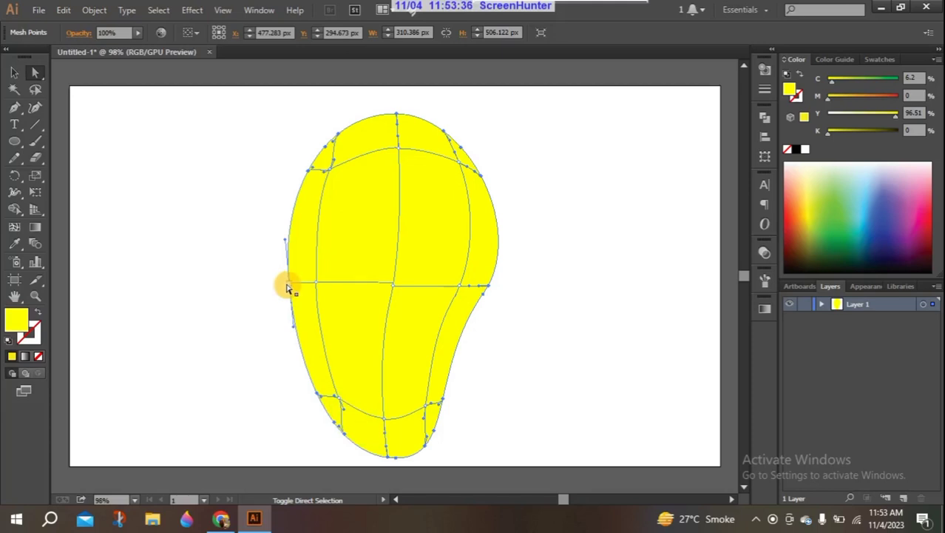
pyautogui.moveTo(291, 289); pyautogui.dragTo(289, 288)
pyautogui.moveTo(312, 172); pyautogui.dragTo(309, 172)
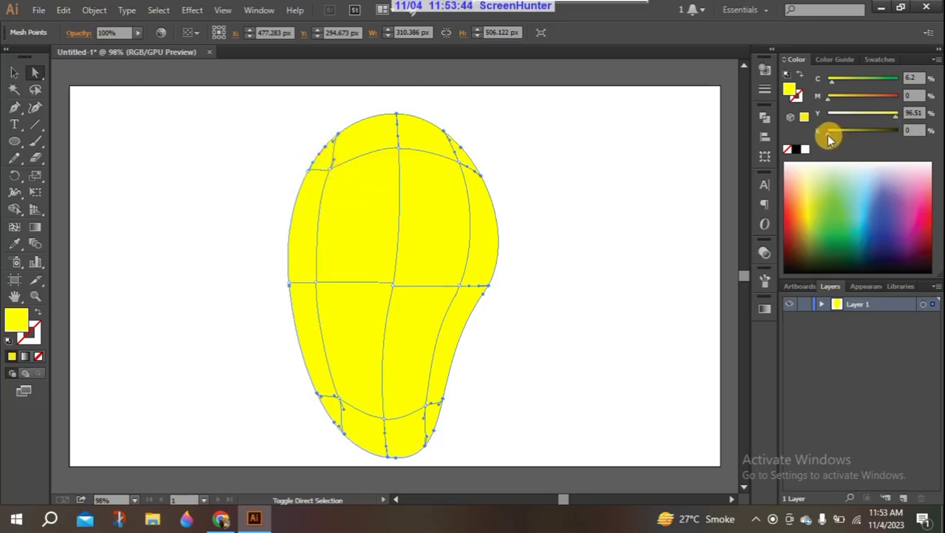
# Step: Darken the selected edge points, preview them, then select a group of left-edge mesh points
pyautogui.moveTo(829, 139); pyautogui.dragTo(848, 134)
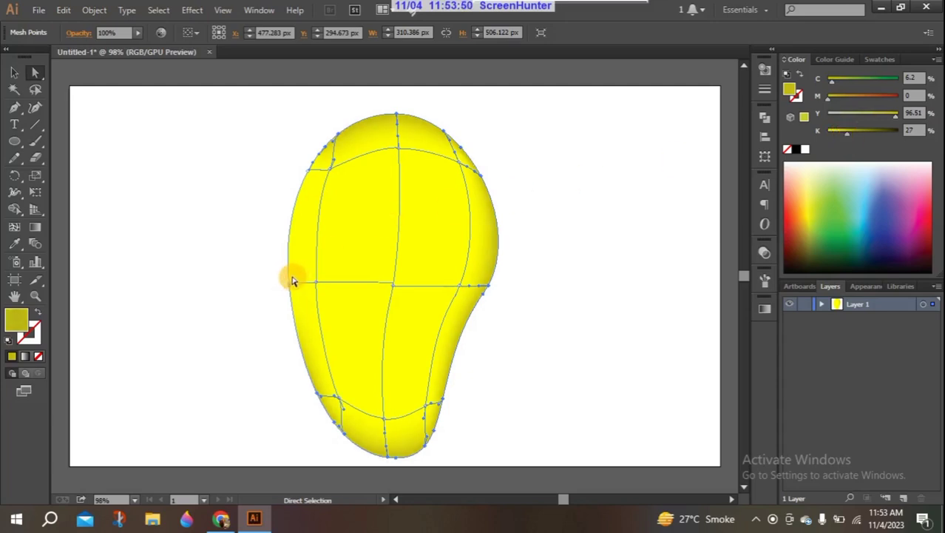
pyautogui.moveTo(288, 285); pyautogui.dragTo(291, 287)
pyautogui.click(211, 281)
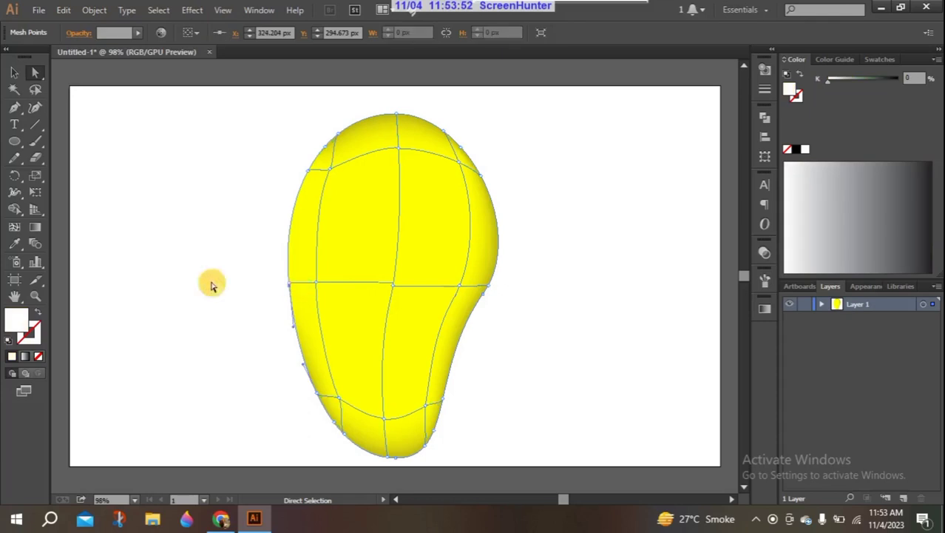
pyautogui.click(289, 286)
pyautogui.click(290, 286)
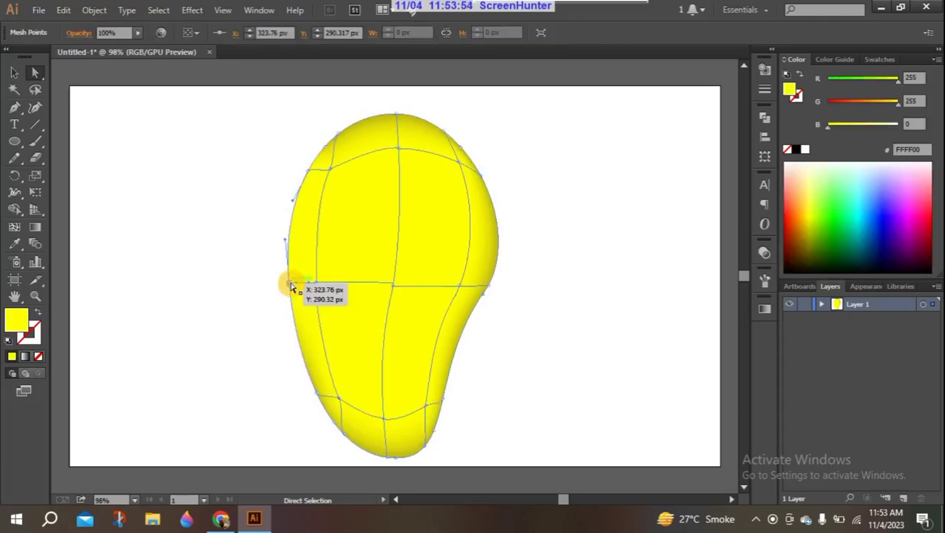
pyautogui.click(306, 177)
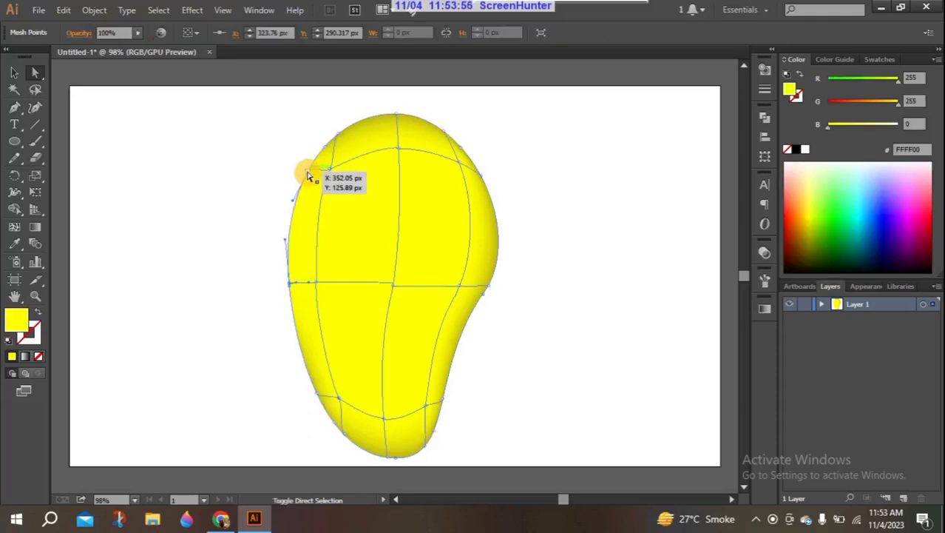
pyautogui.moveTo(308, 176); pyautogui.dragTo(312, 169)
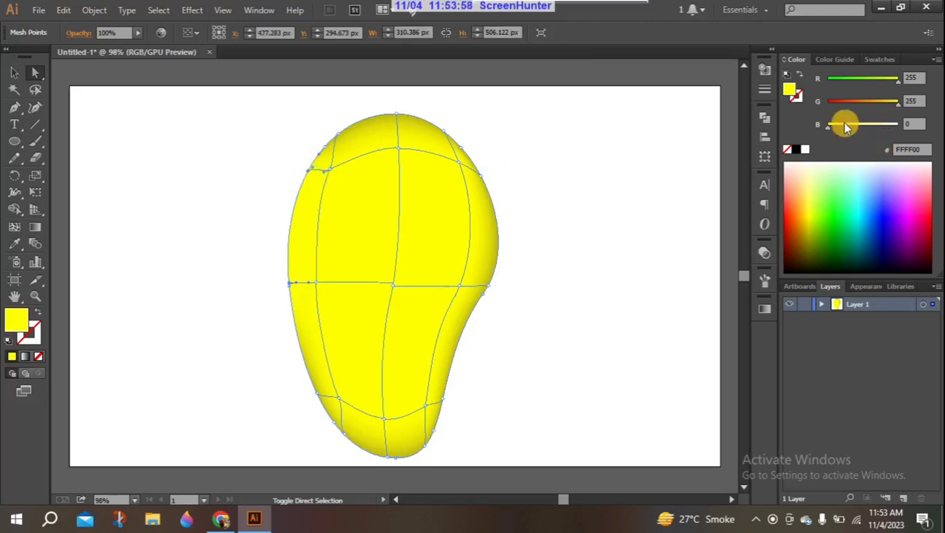
# Step: Switch the Color panel to CMYK and darken the left-edge points in two passes
pyautogui.click(935, 59)
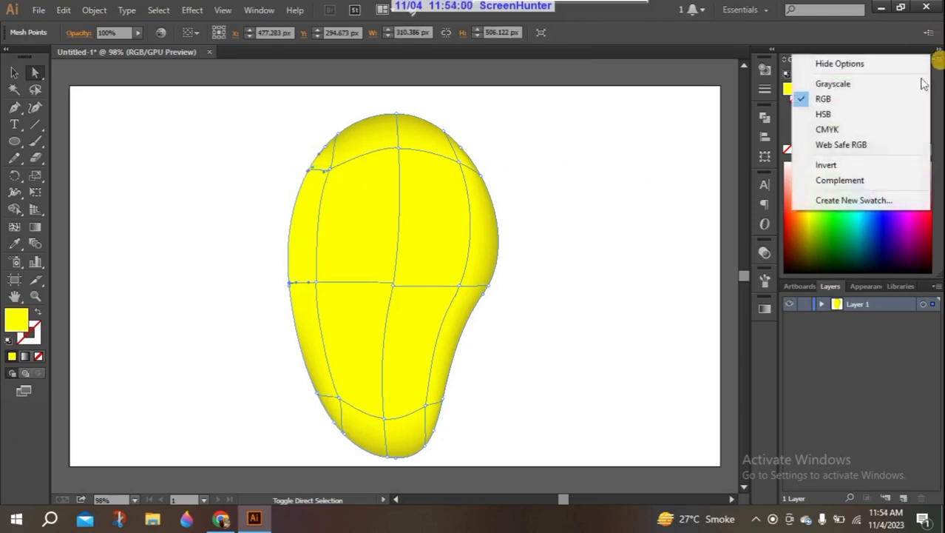
pyautogui.click(844, 131)
pyautogui.moveTo(831, 133); pyautogui.dragTo(846, 141)
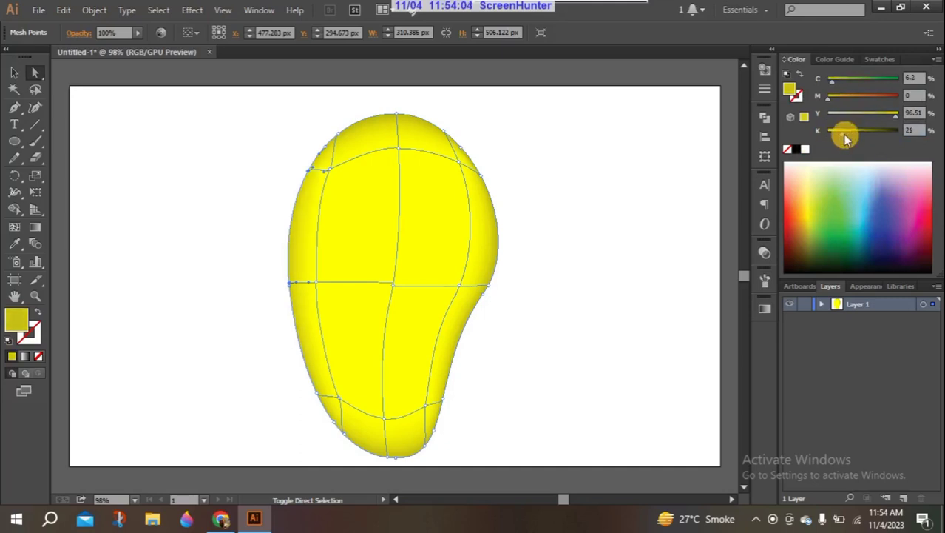
pyautogui.click(633, 163)
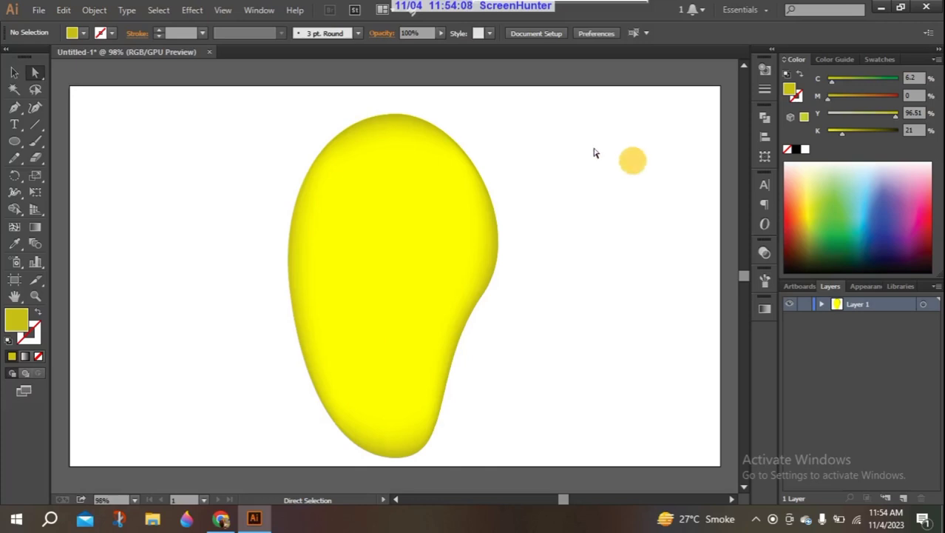
pyautogui.moveTo(844, 139); pyautogui.dragTo(847, 138)
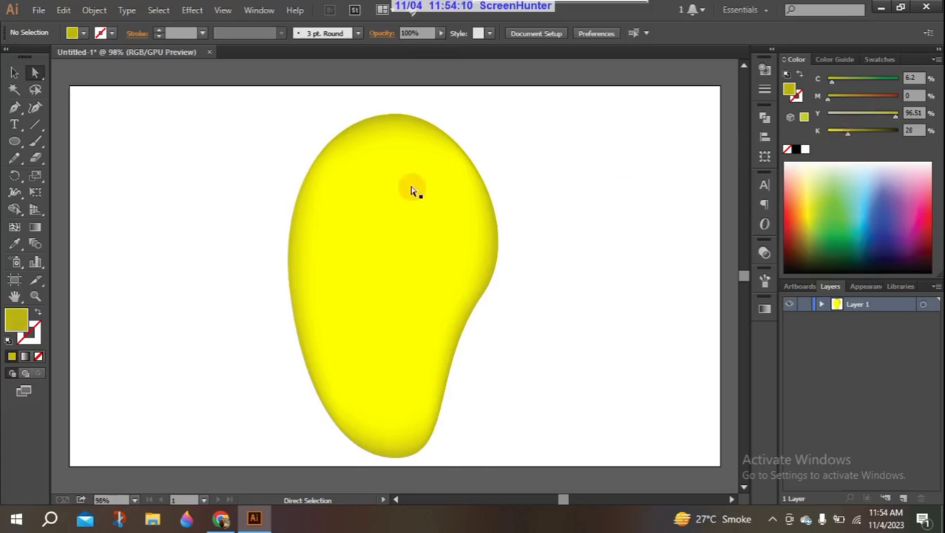
# Step: Tint the upper-left and left edge points darker olive yellow (C 25.88, M 14.56, Y 100, K 18)
pyautogui.click(311, 166)
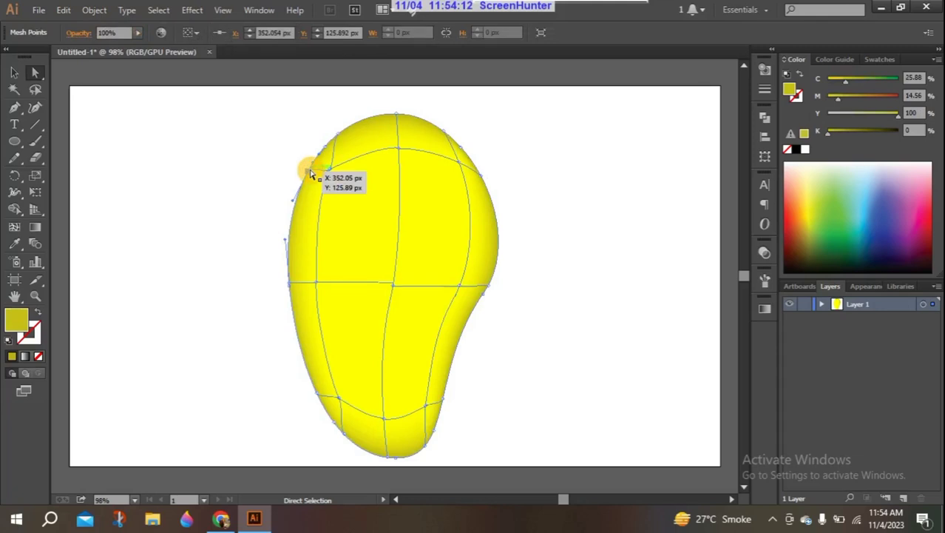
pyautogui.click(292, 290)
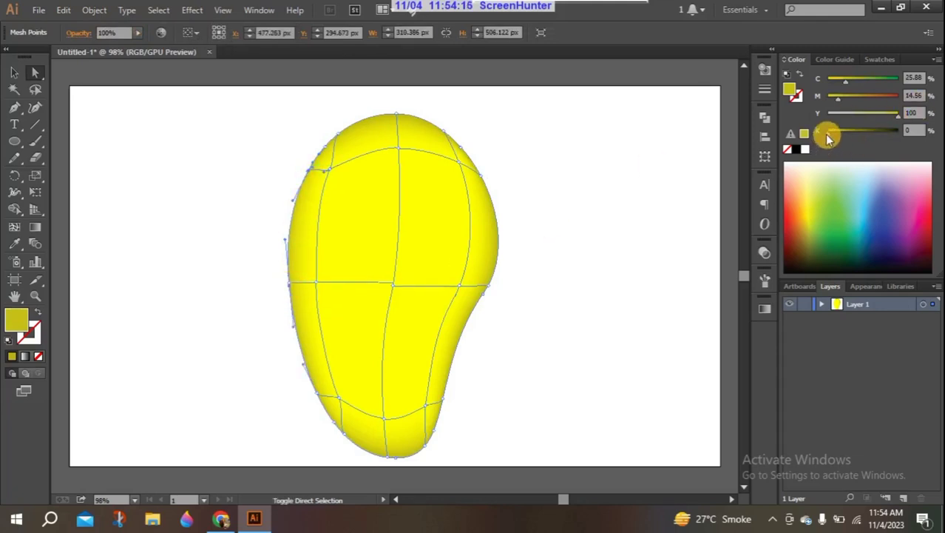
pyautogui.moveTo(828, 132); pyautogui.dragTo(842, 136)
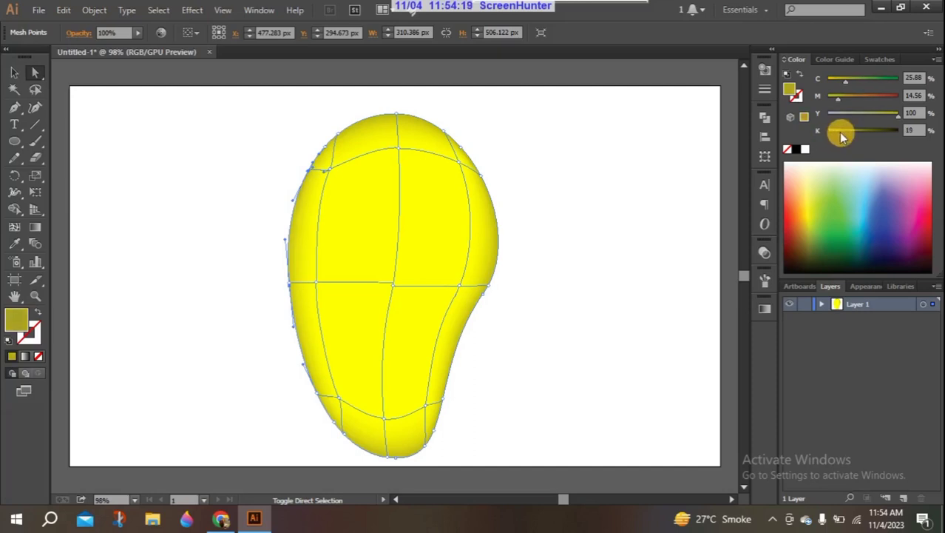
pyautogui.click(533, 179)
# Step: Reselect the mango's mesh to check an upper-left point, then deselect it
pyautogui.click(418, 455)
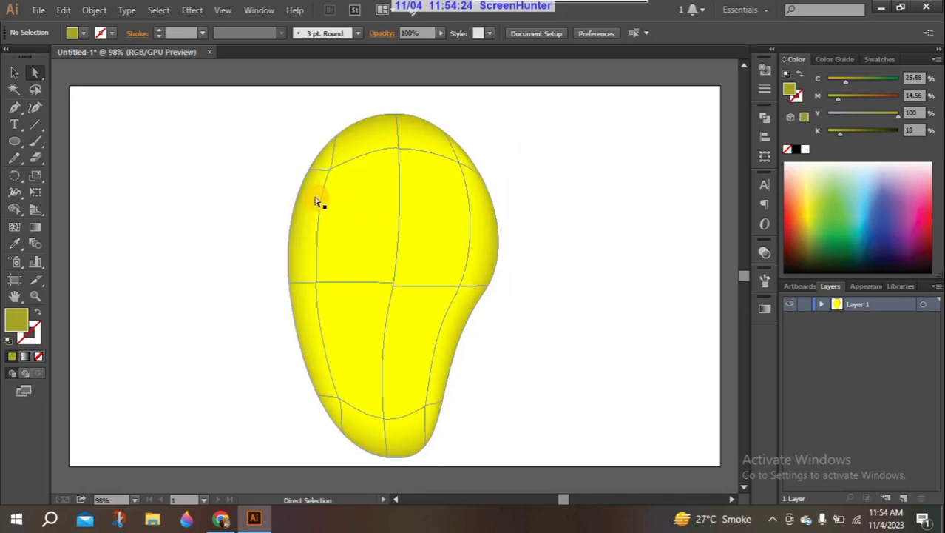
pyautogui.click(331, 174)
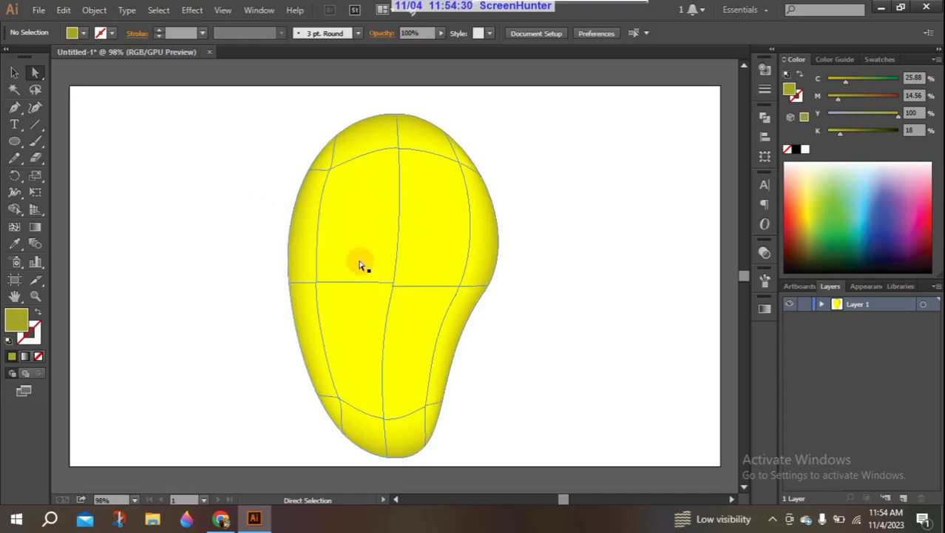
pyautogui.click(280, 160)
pyautogui.click(14, 227)
pyautogui.click(400, 128)
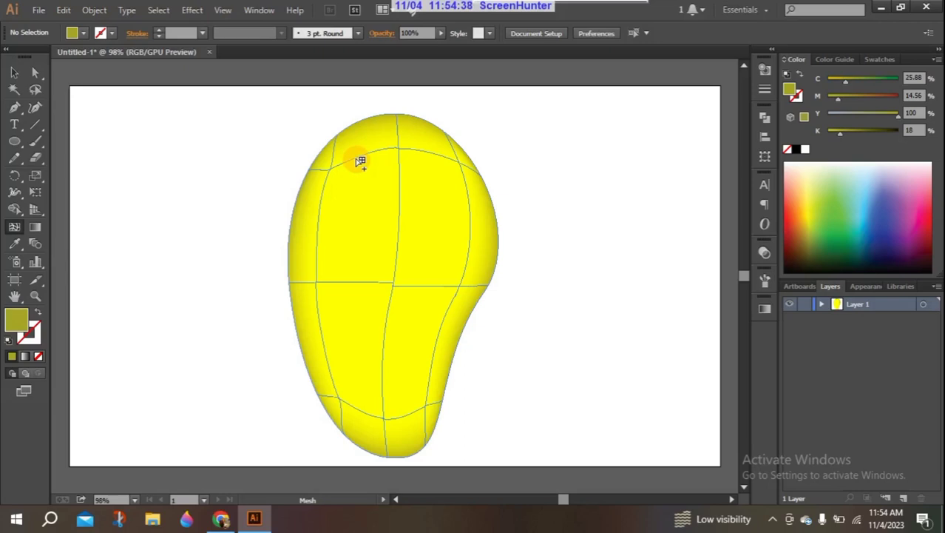
# Step: Add a mesh line near the mango's upper left and fill its point with bright yellow
pyautogui.click(358, 161)
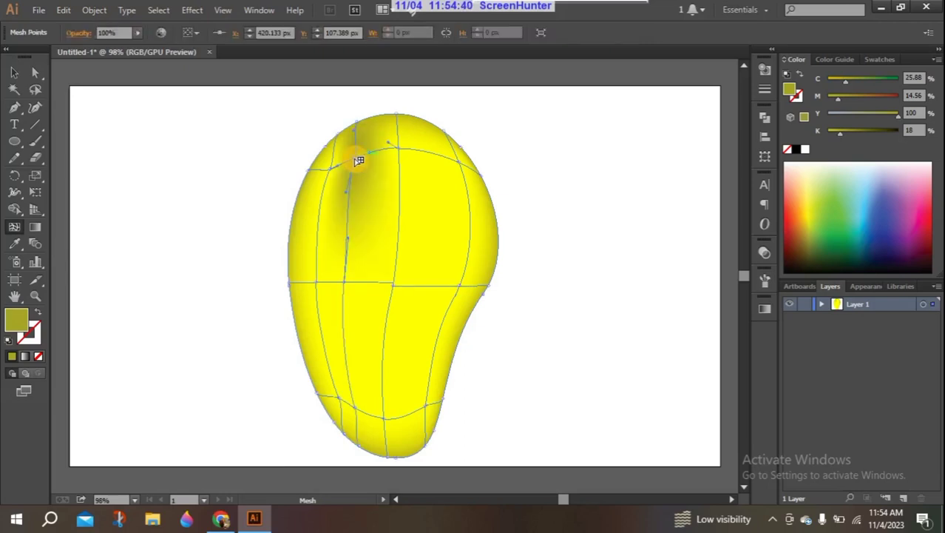
pyautogui.moveTo(359, 161); pyautogui.dragTo(359, 155)
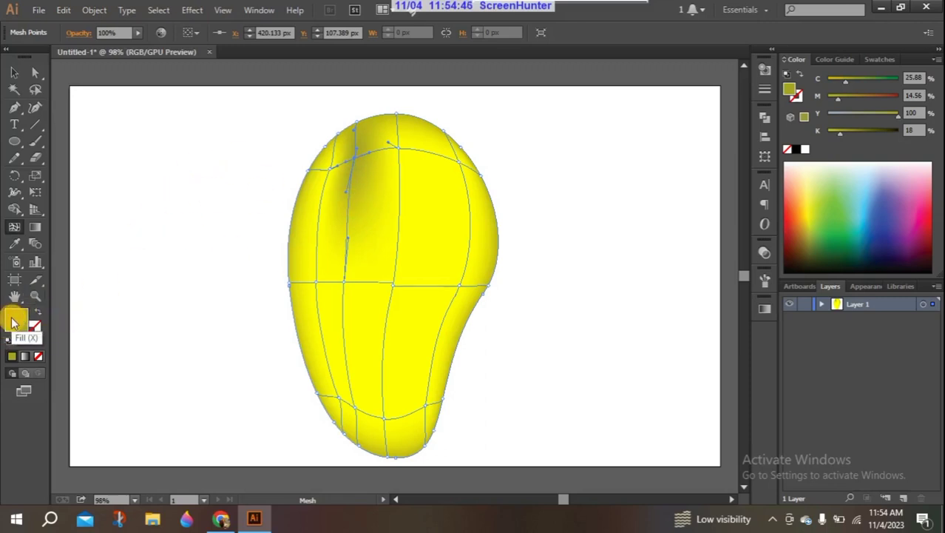
pyautogui.click(14, 244)
pyautogui.click(380, 236)
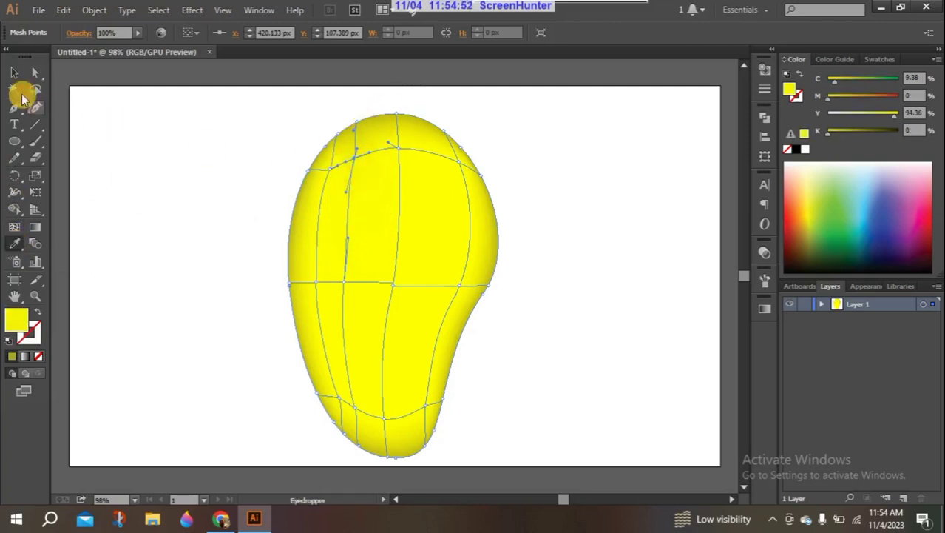
# Step: Nudge the new upper-left mesh point leftward and make it white
pyautogui.click(36, 71)
pyautogui.moveTo(362, 157); pyautogui.dragTo(354, 157)
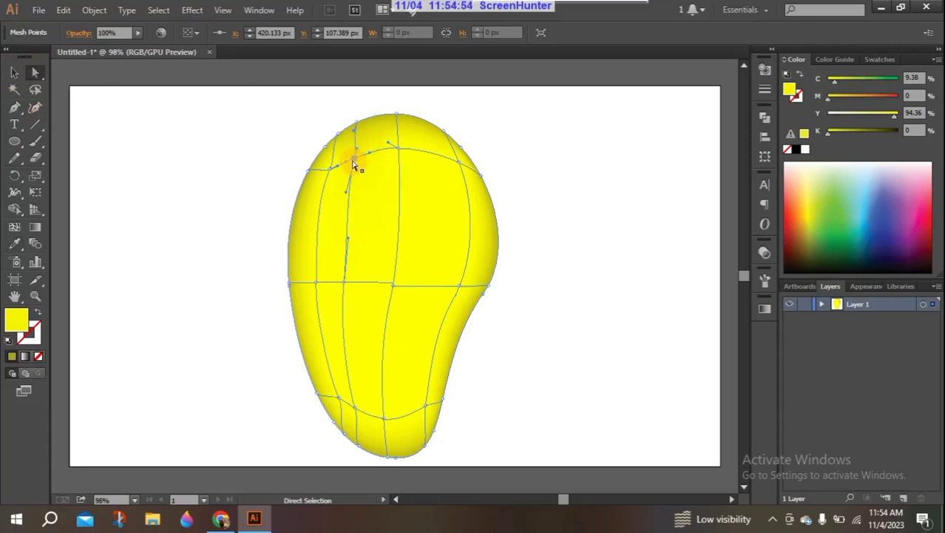
pyautogui.click(804, 150)
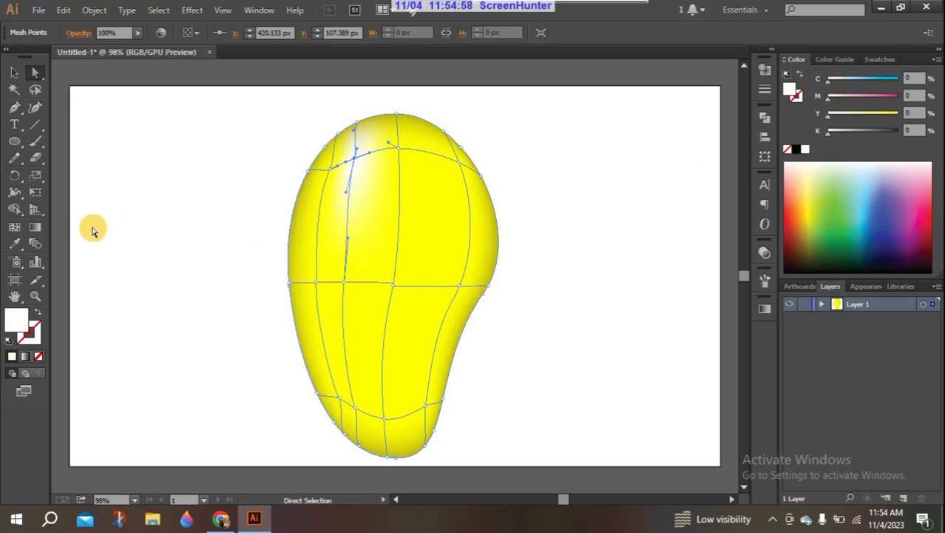
pyautogui.click(196, 154)
pyautogui.click(363, 155)
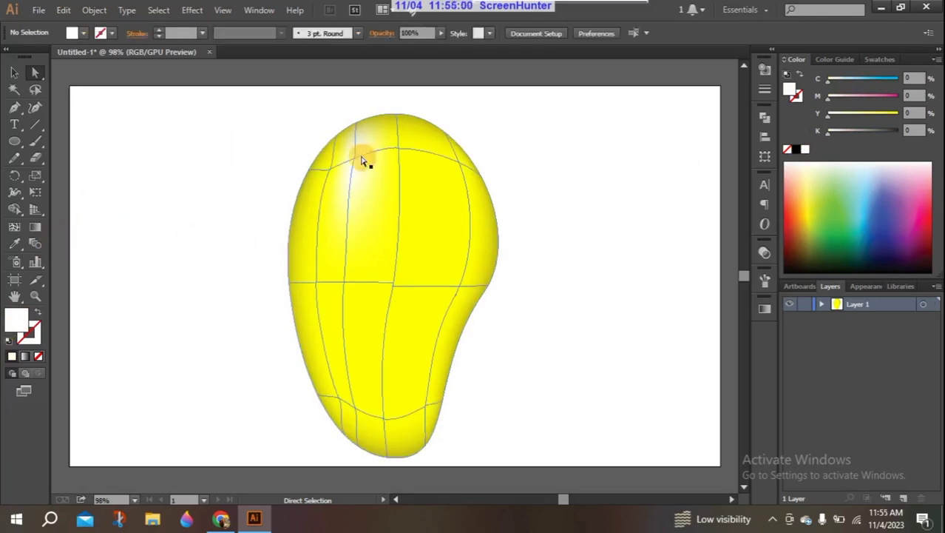
pyautogui.click(168, 332)
# Step: Move the white highlight point up and left, then select a left-centre mesh point
pyautogui.click(358, 154)
pyautogui.moveTo(361, 149); pyautogui.dragTo(348, 125)
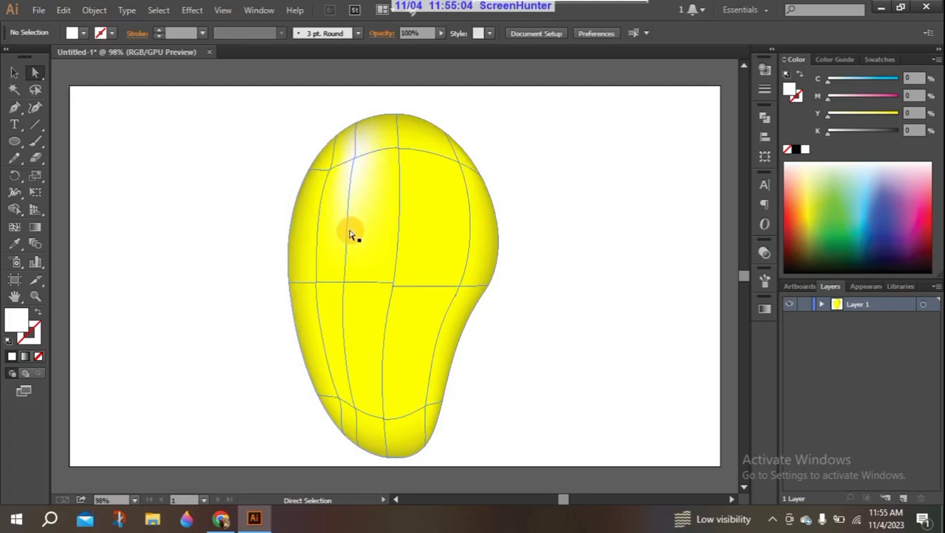
pyautogui.click(131, 156)
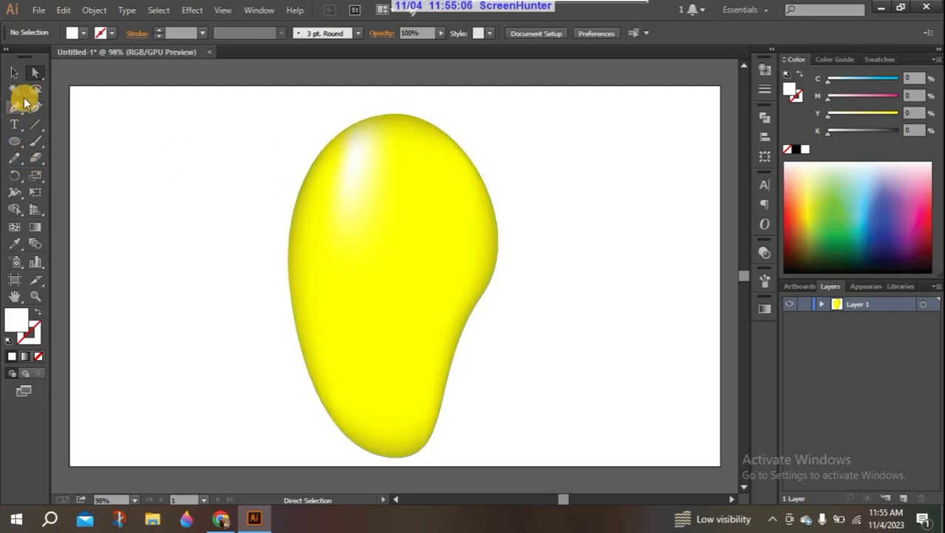
pyautogui.click(19, 73)
pyautogui.click(34, 73)
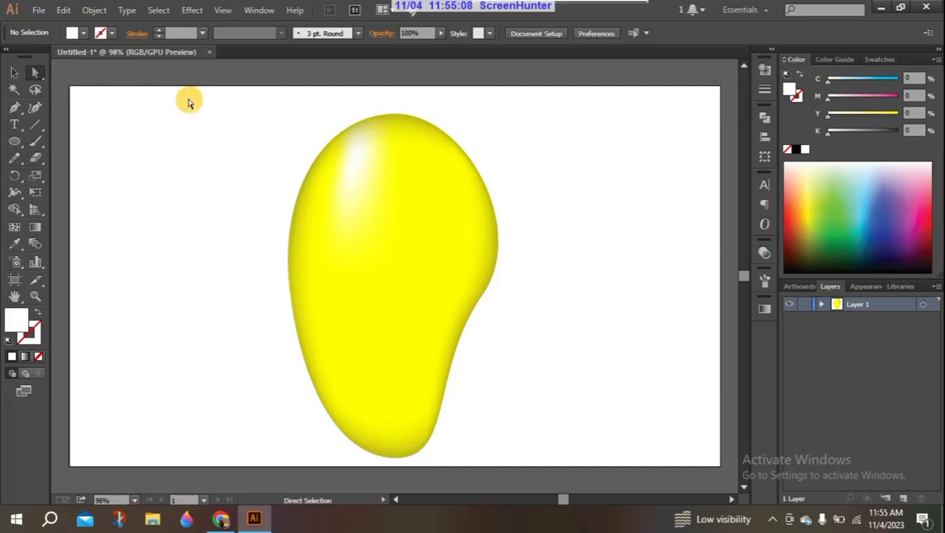
pyautogui.click(343, 284)
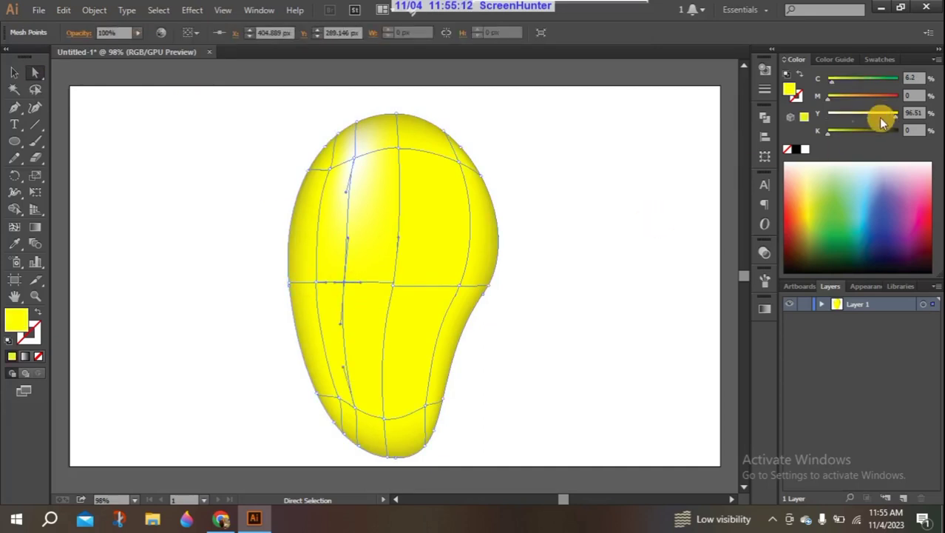
# Step: Lighten the left-centre point to pale yellow (C 6.2, Y 76) and add a lower-right edge mesh point
pyautogui.moveTo(895, 116); pyautogui.dragTo(890, 121)
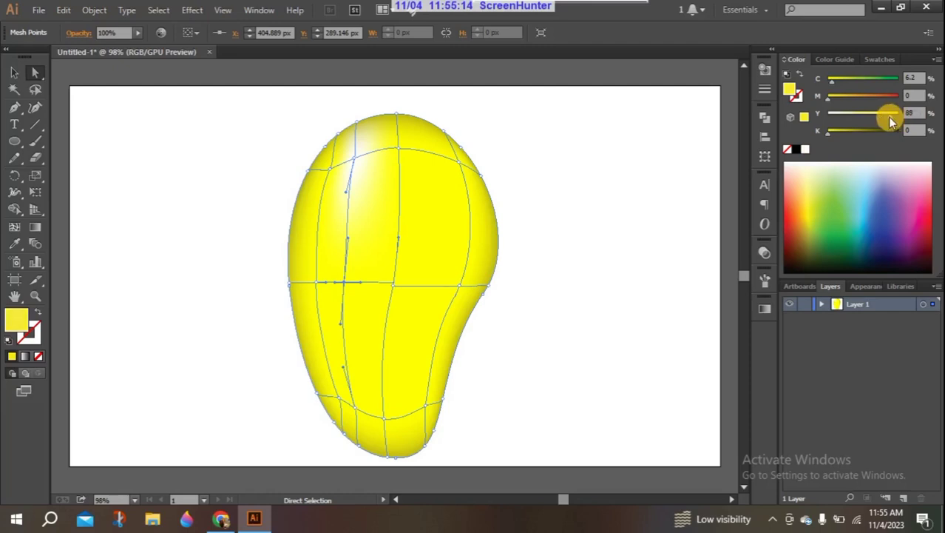
pyautogui.click(655, 193)
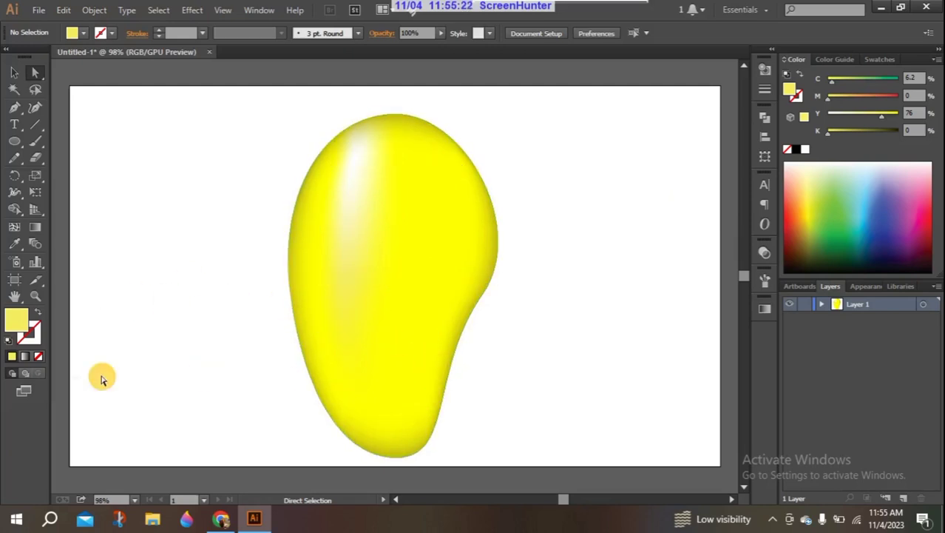
pyautogui.click(14, 227)
pyautogui.click(443, 372)
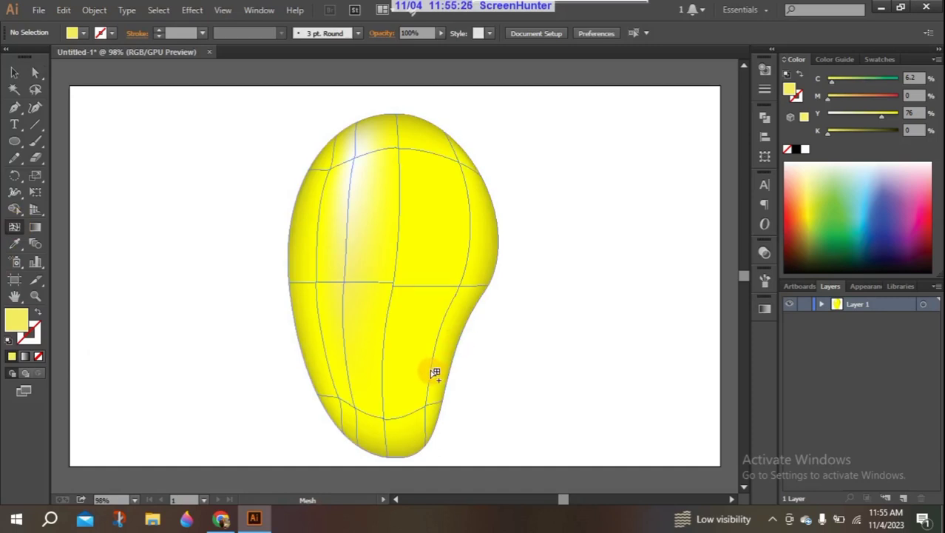
# Step: Reshape the lower-right mesh and fill it with the mango's bright yellow
pyautogui.moveTo(439, 362); pyautogui.dragTo(432, 370)
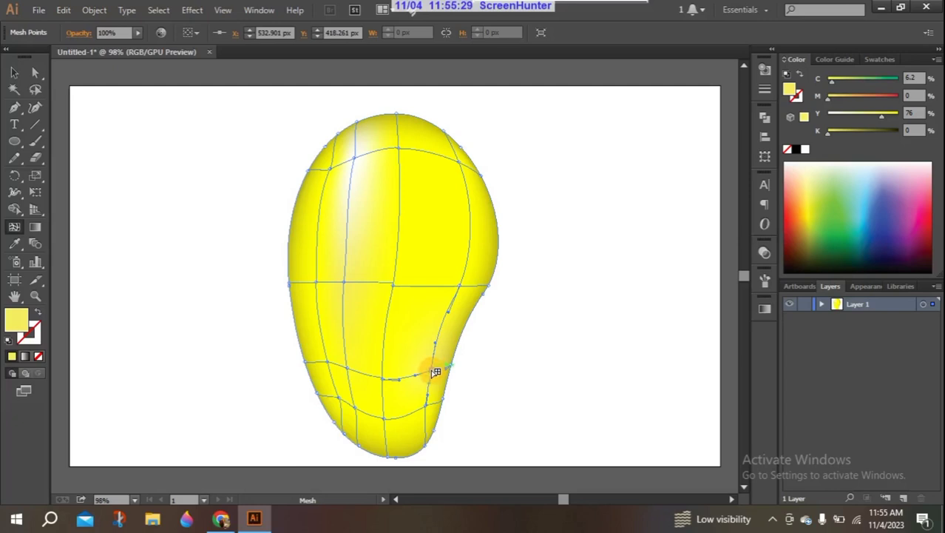
pyautogui.click(15, 242)
pyautogui.click(449, 251)
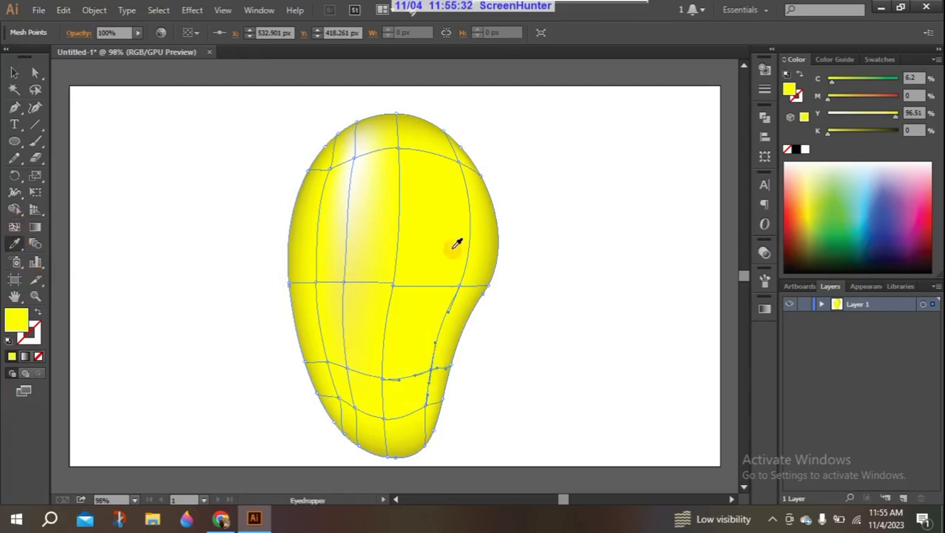
# Step: Tint the lower-right bulge mesh point green (C 45, Y 96.51) for a soft blush
pyautogui.click(33, 75)
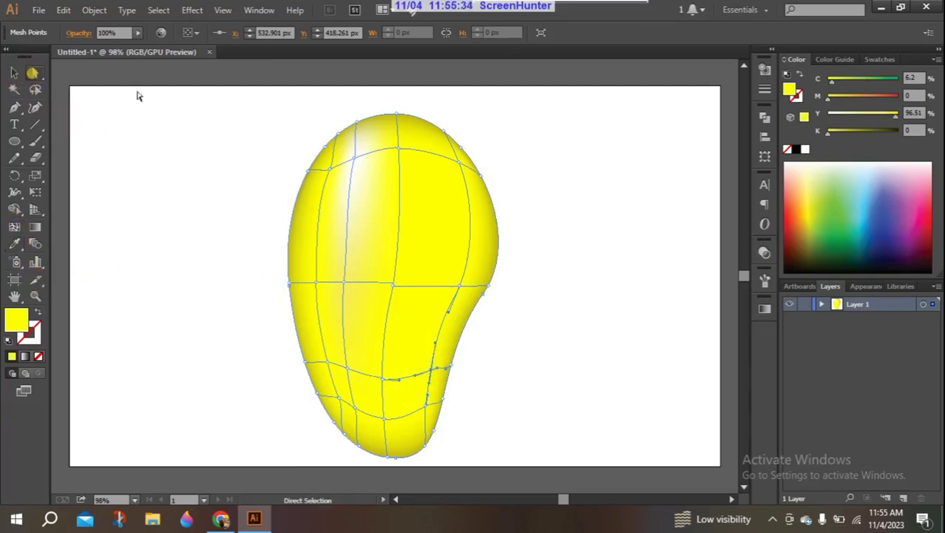
pyautogui.click(432, 375)
pyautogui.moveTo(830, 85); pyautogui.dragTo(841, 85)
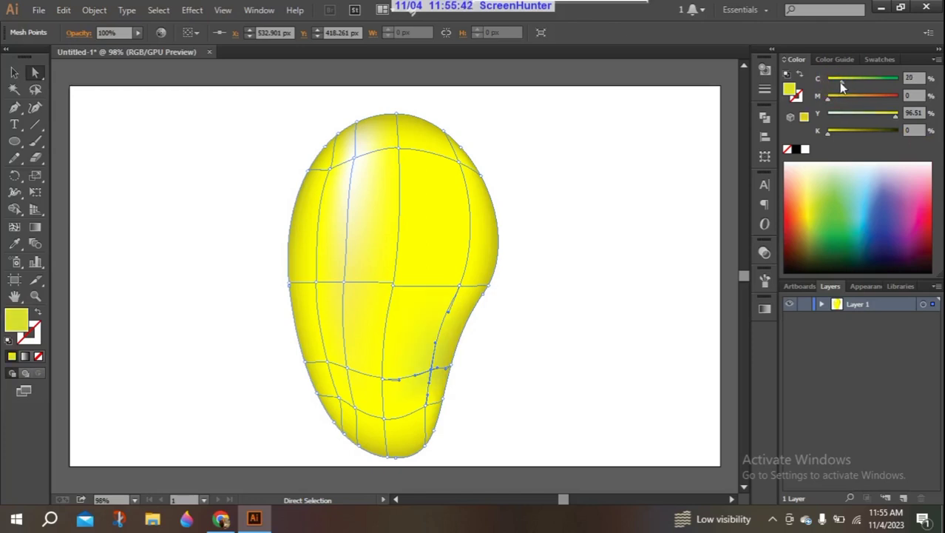
pyautogui.moveTo(849, 86); pyautogui.dragTo(858, 86)
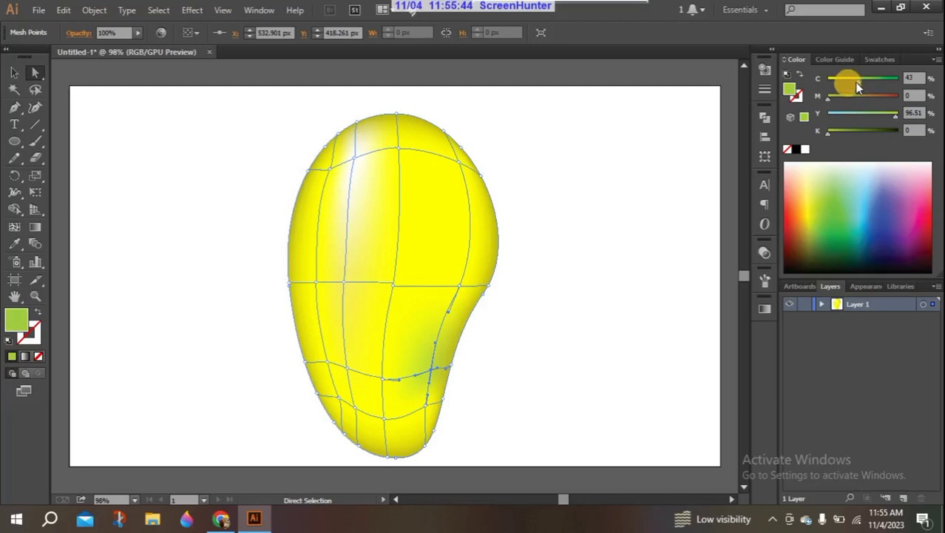
pyautogui.click(607, 240)
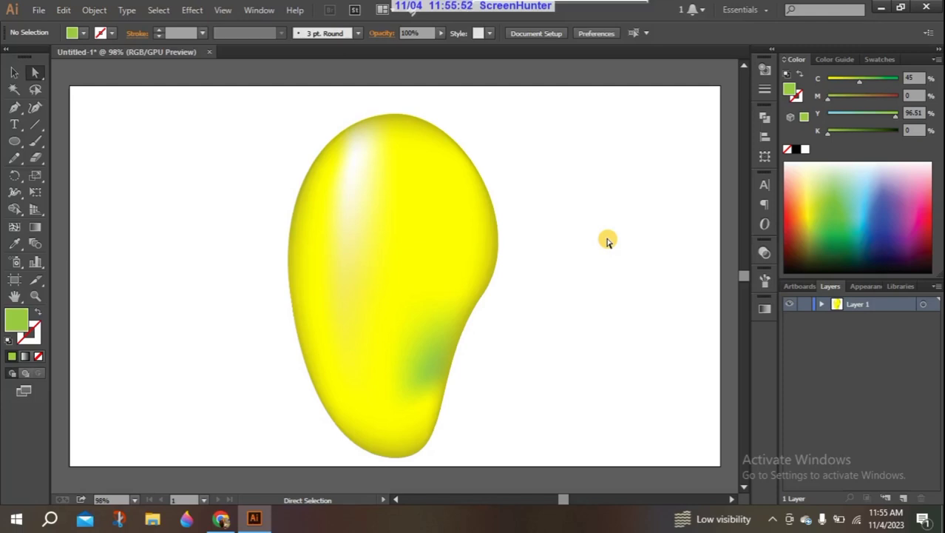
pyautogui.click(346, 205)
pyautogui.click(167, 317)
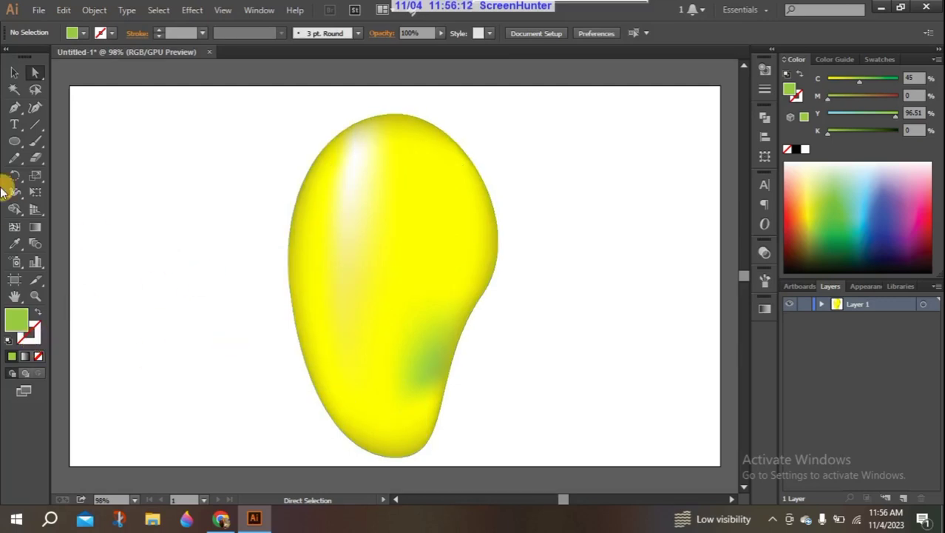
pyautogui.click(12, 147)
# Step: Draw a green circle left of the mango, overlap a copy, and Intersect them into a lens
pyautogui.moveTo(103, 224); pyautogui.dragTo(180, 322)
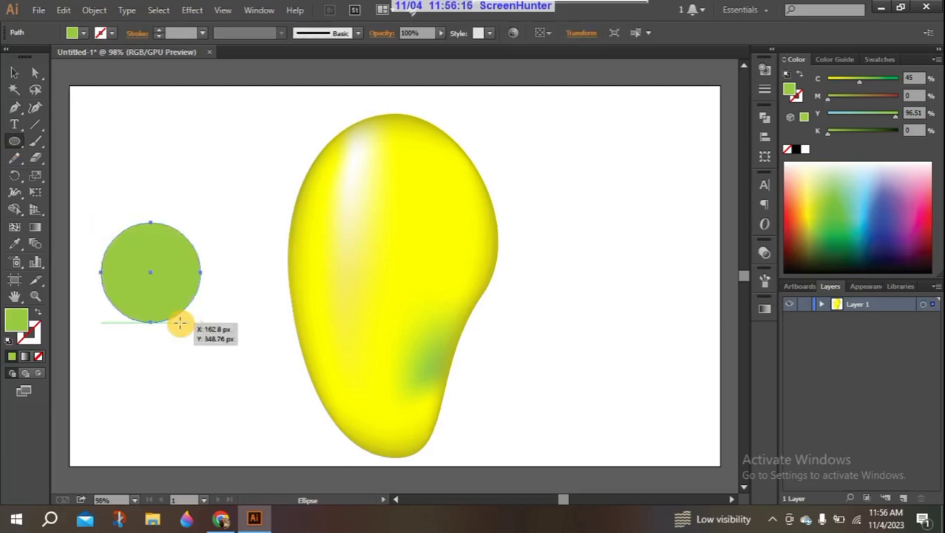
pyautogui.click(14, 72)
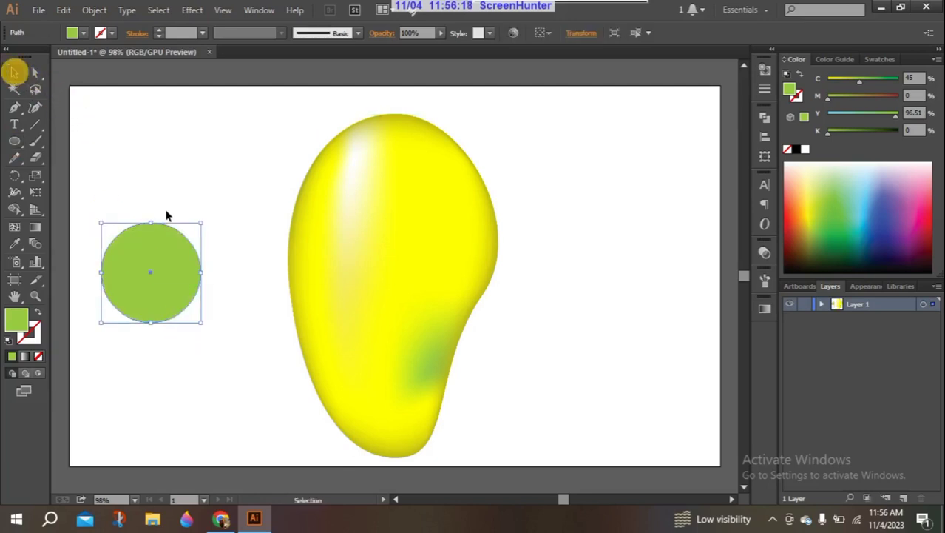
pyautogui.click(169, 231)
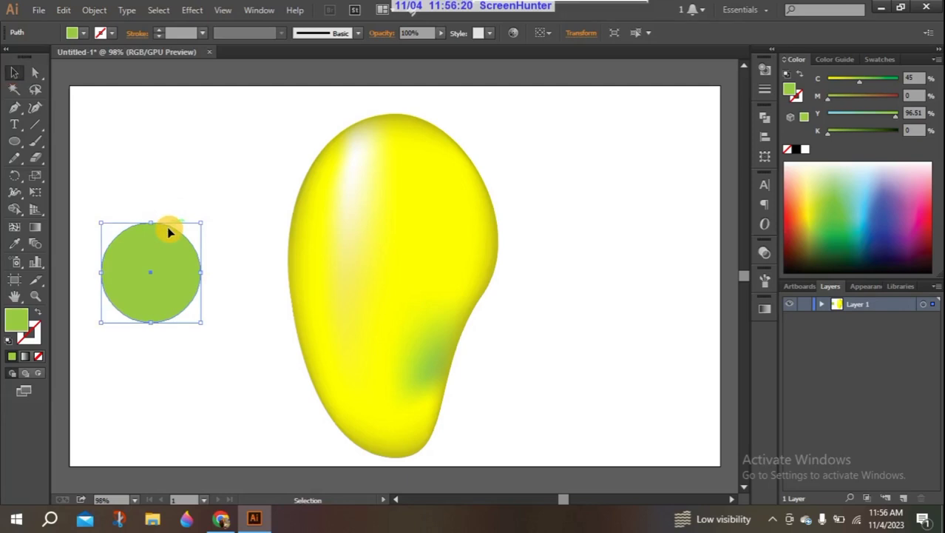
pyautogui.moveTo(169, 232); pyautogui.dragTo(225, 234)
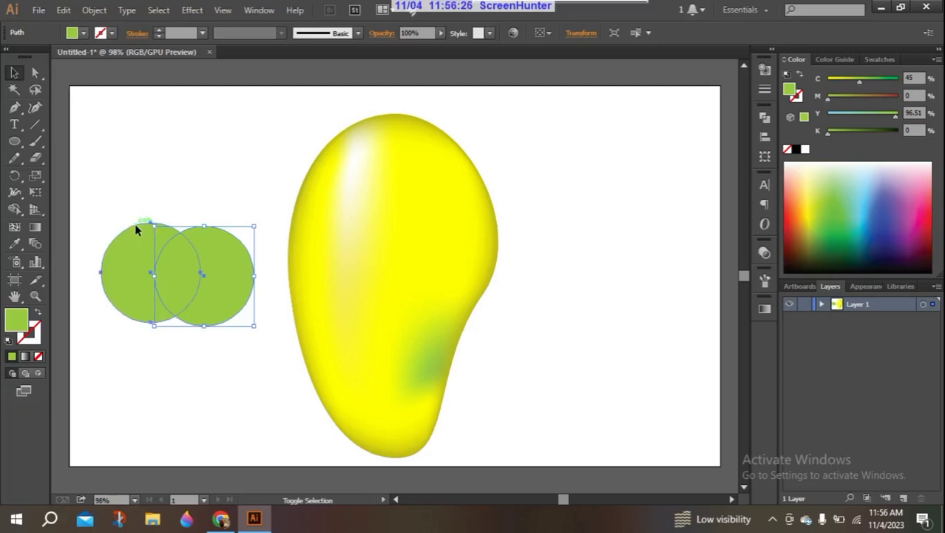
pyautogui.keyDown('shift'); pyautogui.click(136, 227); pyautogui.keyUp('shift')
pyautogui.click(766, 120)
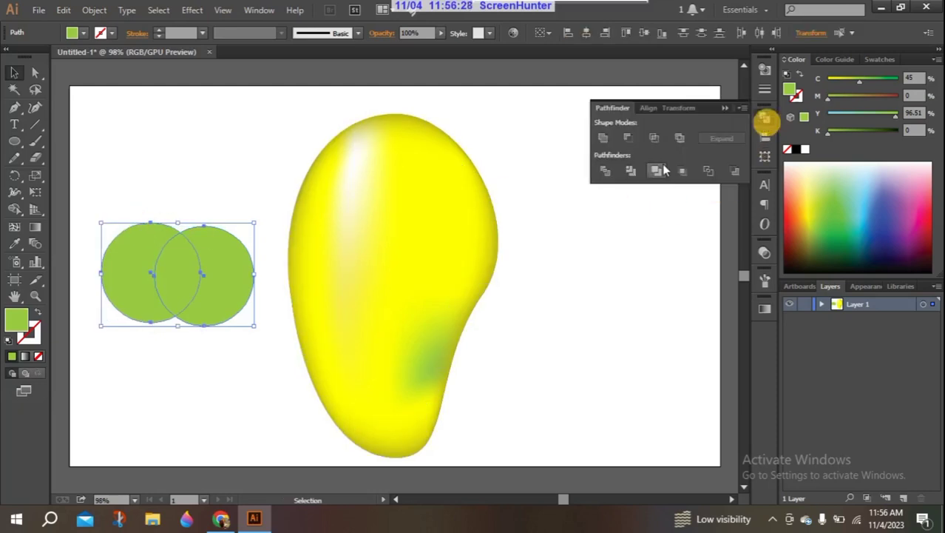
pyautogui.click(656, 142)
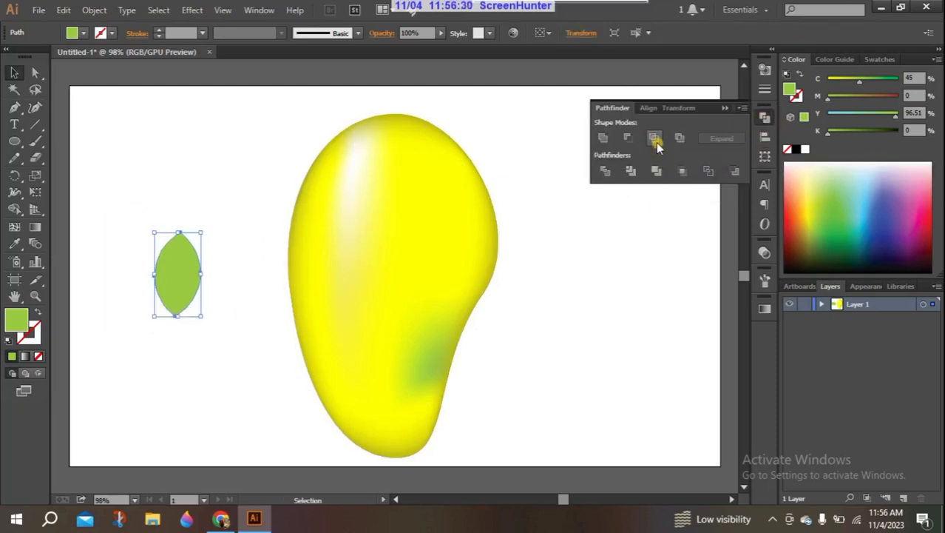
pyautogui.click(206, 163)
# Step: Select the green leaf and stretch it taller with a corner handle
pyautogui.click(171, 293)
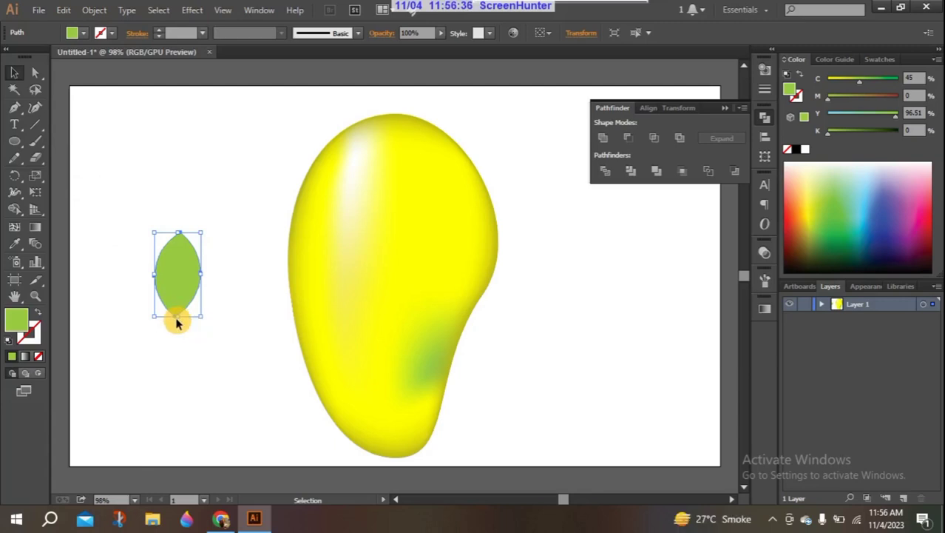
pyautogui.click(175, 348)
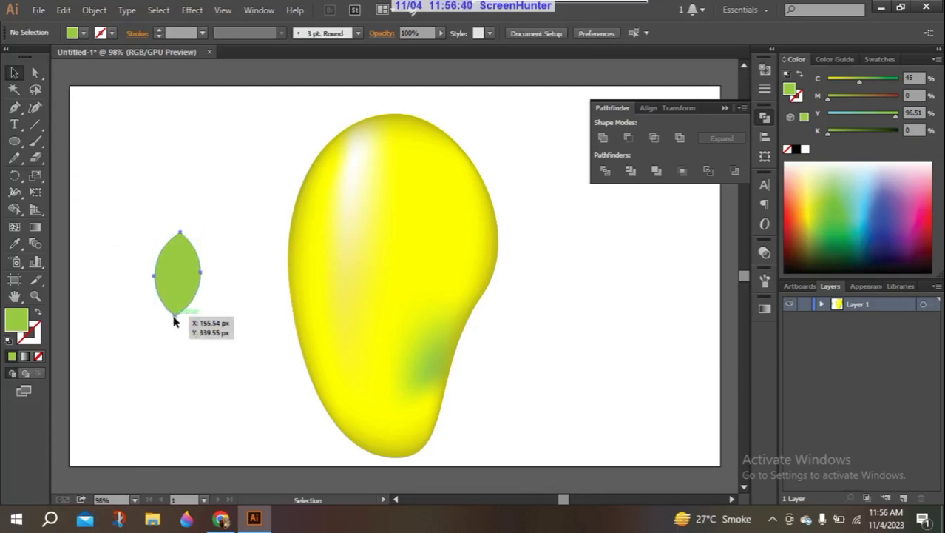
pyautogui.click(175, 319)
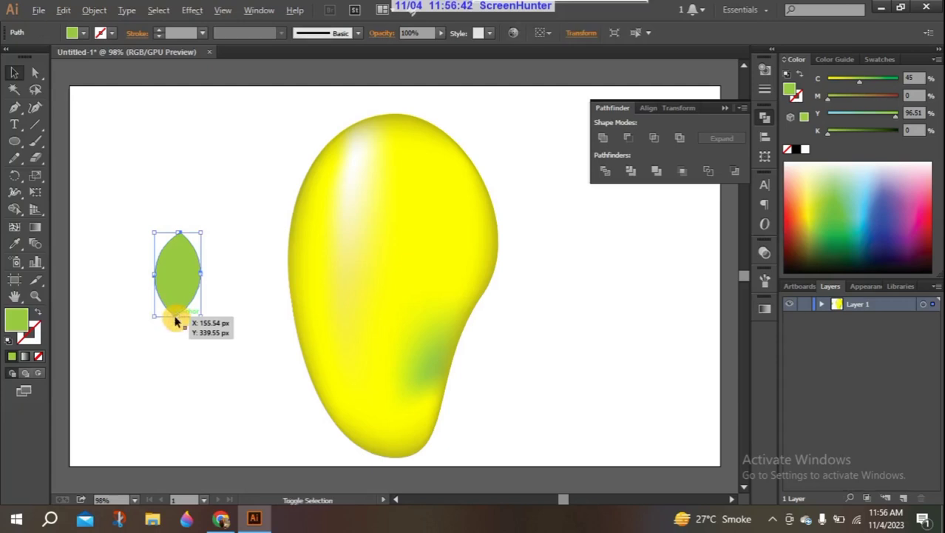
pyautogui.click(176, 318)
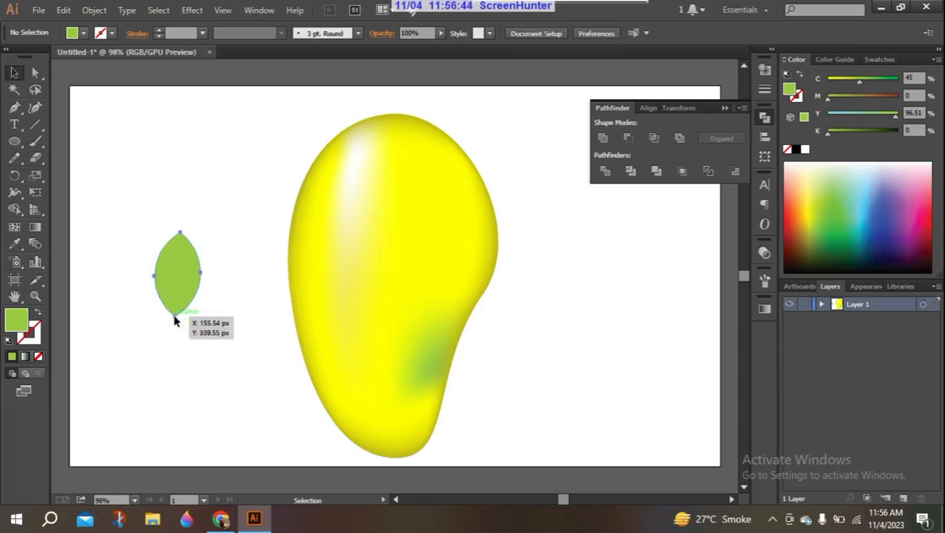
pyautogui.doubleClick(175, 318)
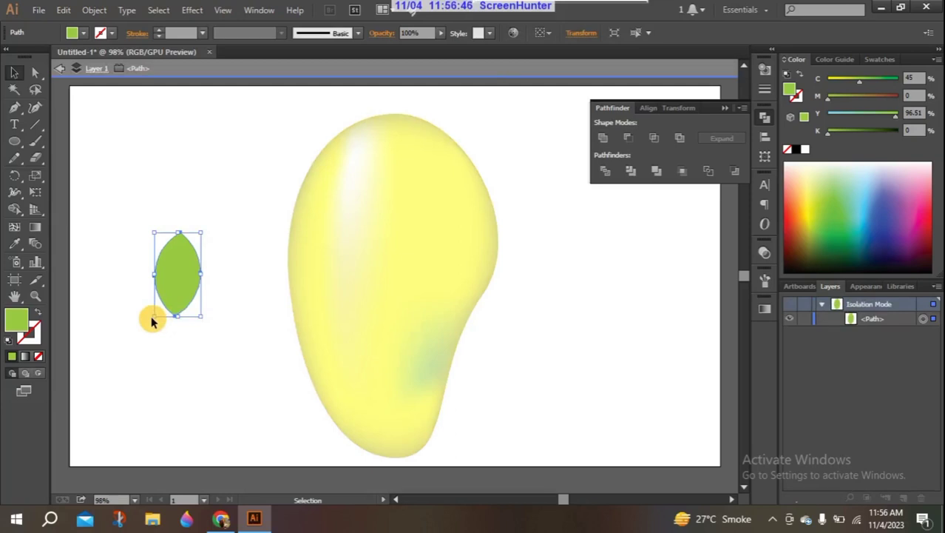
pyautogui.doubleClick(111, 269)
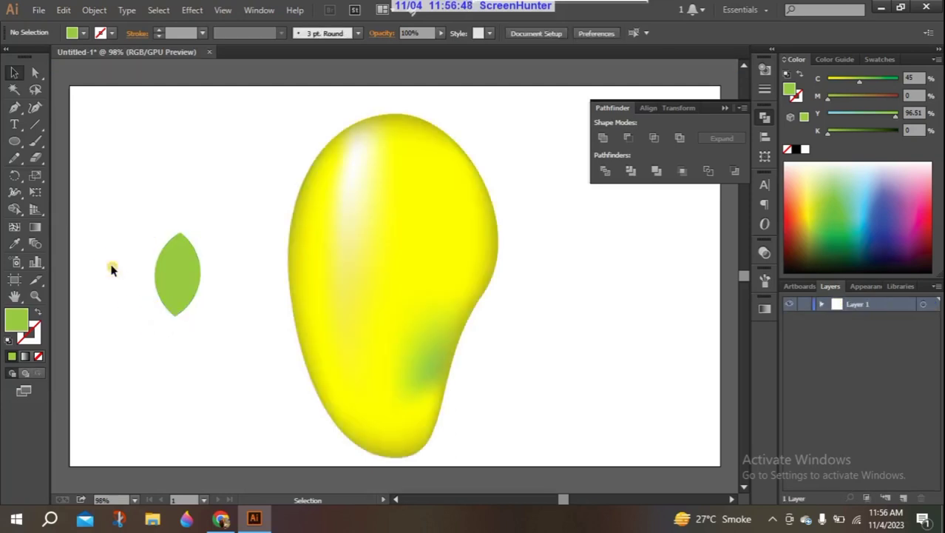
pyautogui.click(182, 289)
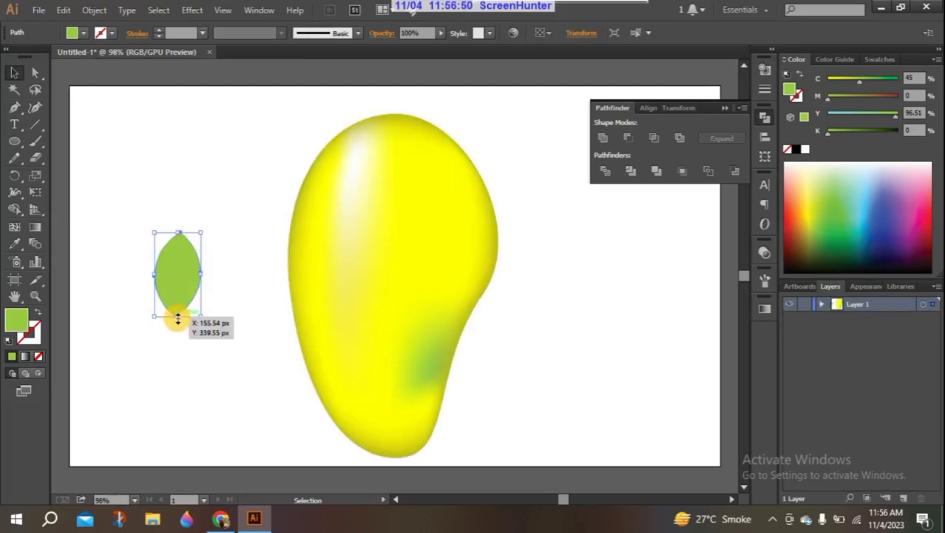
pyautogui.moveTo(177, 316)
pyautogui.mouseDown()
pyautogui.moveTo(177, 343)
pyautogui.moveTo(138, 351)
pyautogui.mouseUp()
pyautogui.click(100, 341)
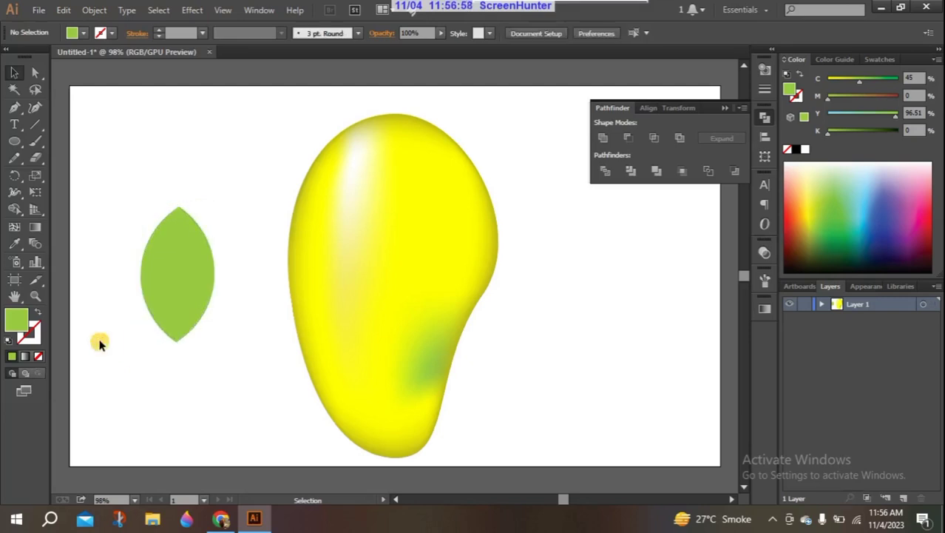
# Step: Scale the leaf larger and narrow its sides to about 102 × 255 px
pyautogui.click(155, 294)
pyautogui.moveTo(215, 270); pyautogui.dragTo(201, 274)
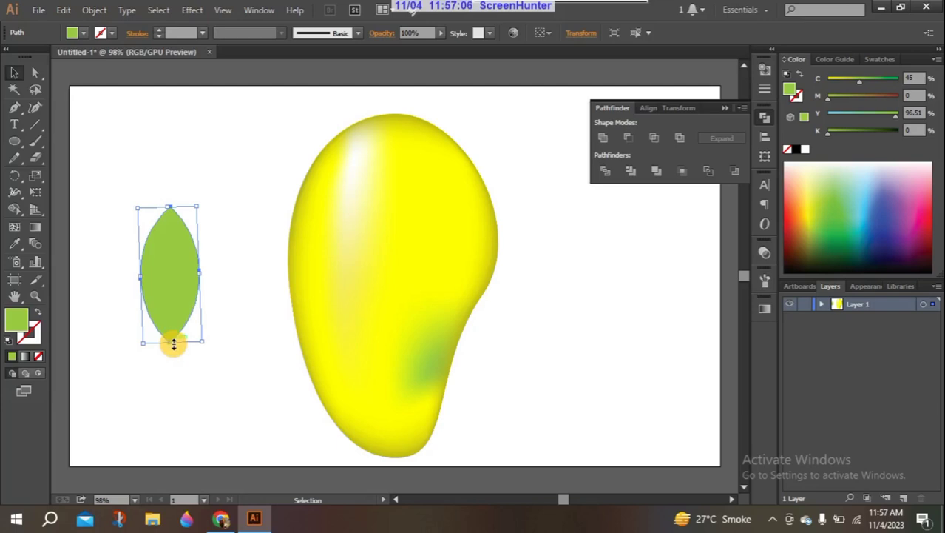
pyautogui.moveTo(173, 343); pyautogui.dragTo(173, 363)
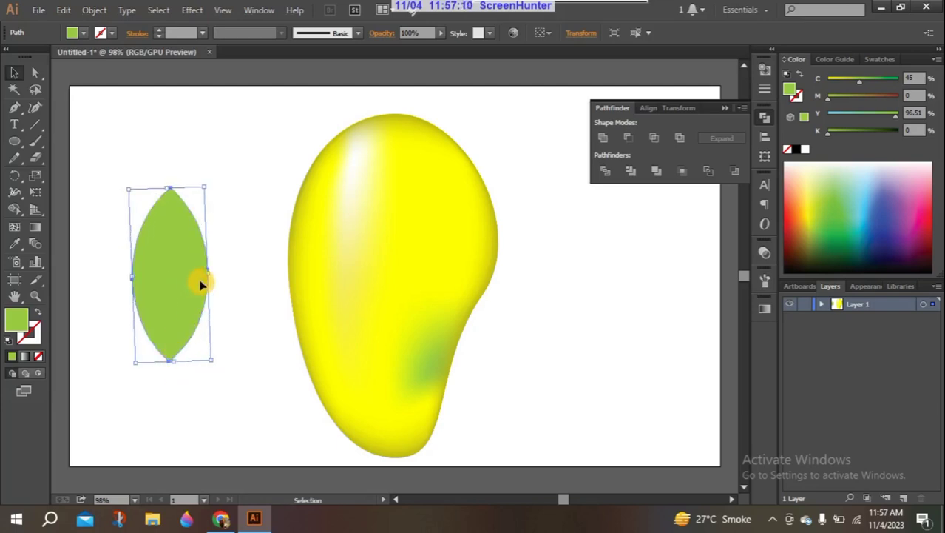
pyautogui.moveTo(209, 275); pyautogui.dragTo(201, 275)
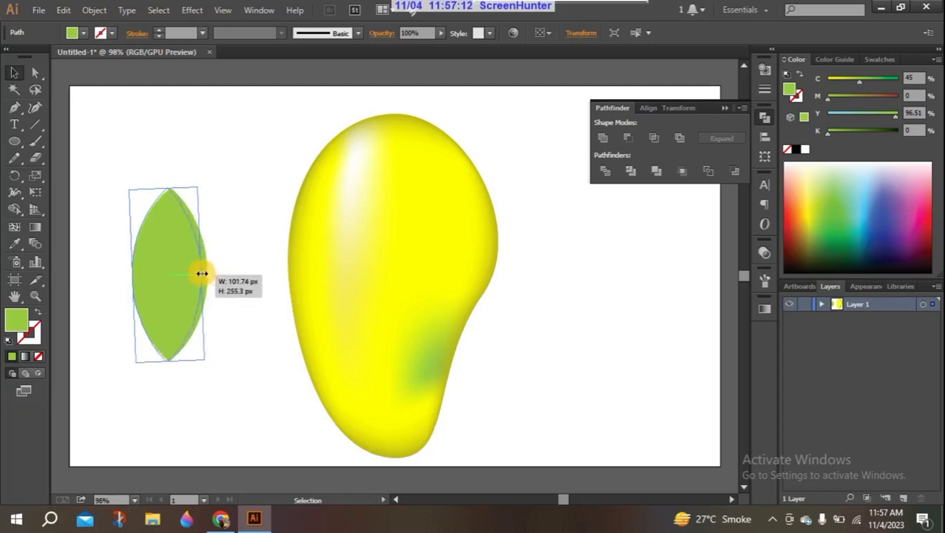
pyautogui.click(220, 272)
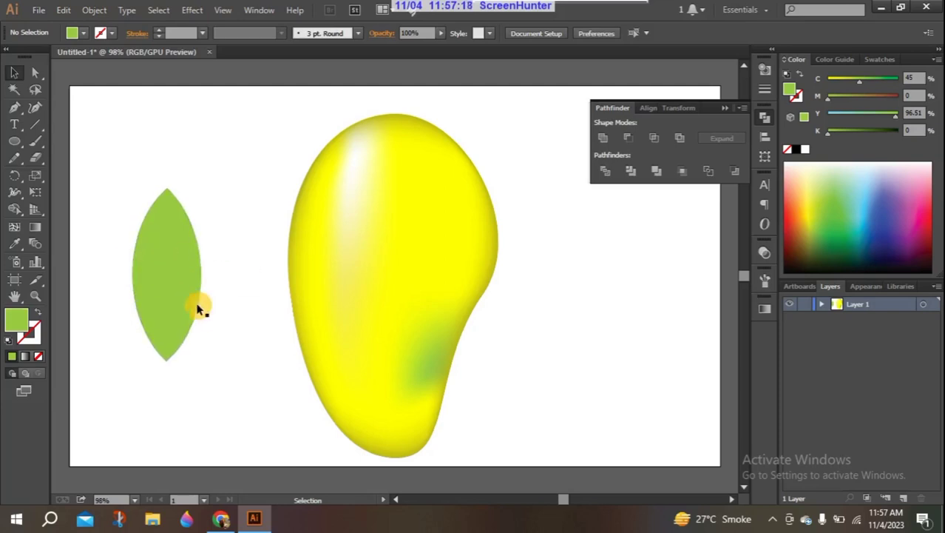
# Step: Darken the leaf's green fill using the Color panel sliders
pyautogui.click(164, 268)
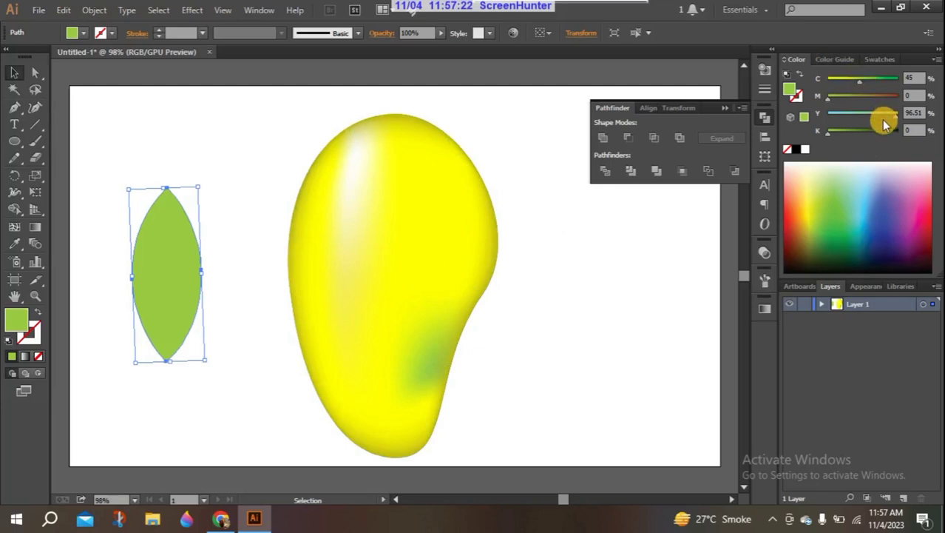
pyautogui.moveTo(829, 134); pyautogui.dragTo(870, 138)
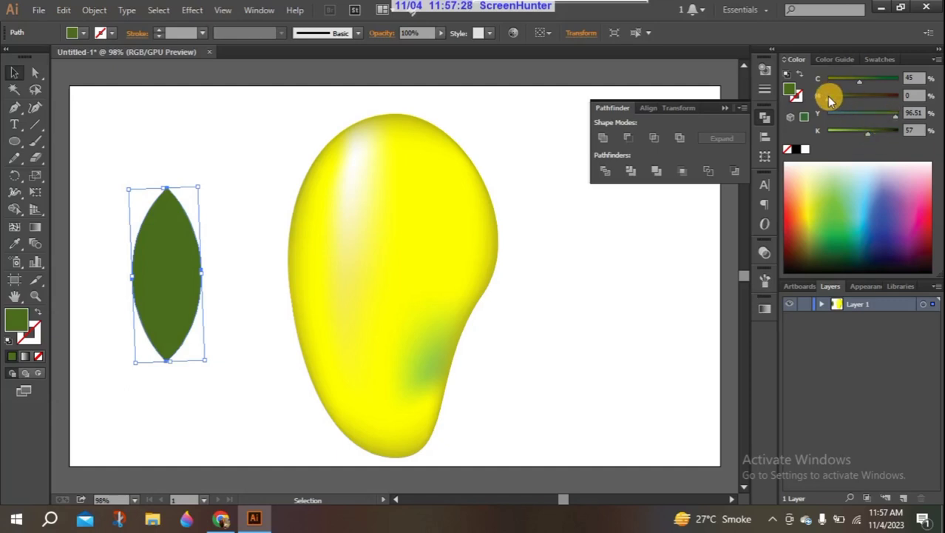
pyautogui.moveTo(828, 96)
pyautogui.mouseDown()
pyautogui.moveTo(838, 102)
pyautogui.moveTo(864, 82)
pyautogui.mouseUp()
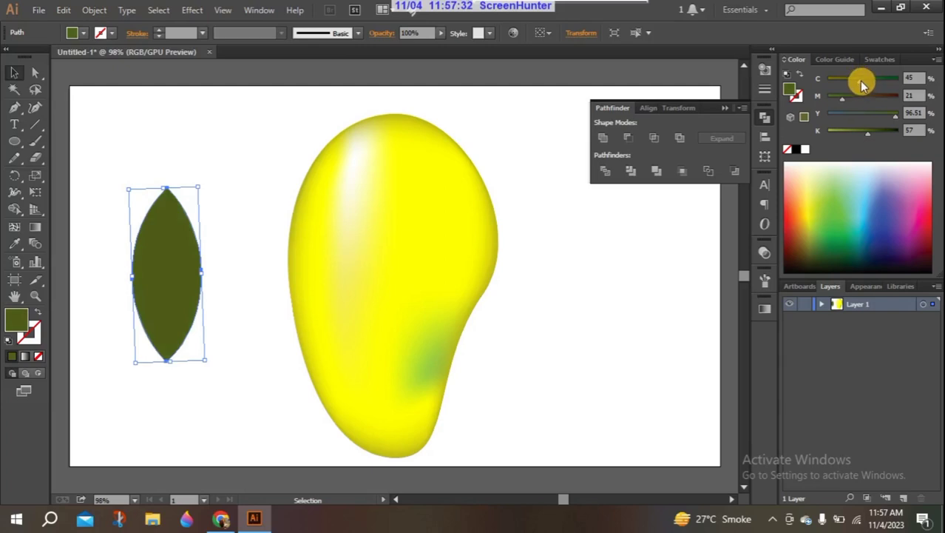
pyautogui.moveTo(864, 83); pyautogui.dragTo(875, 86)
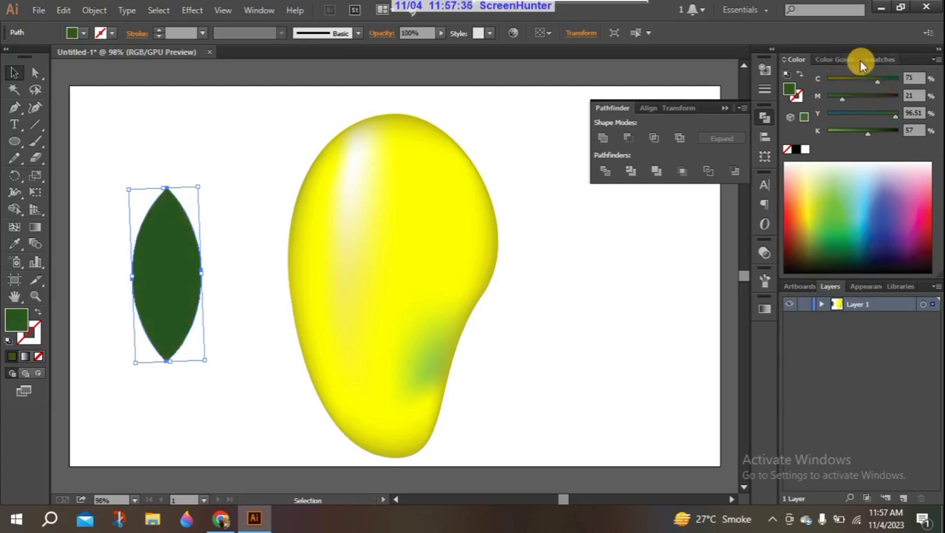
# Step: Try green swatches and Color Guide shades, settling on a forest green for the leaf
pyautogui.click(861, 61)
pyautogui.click(836, 110)
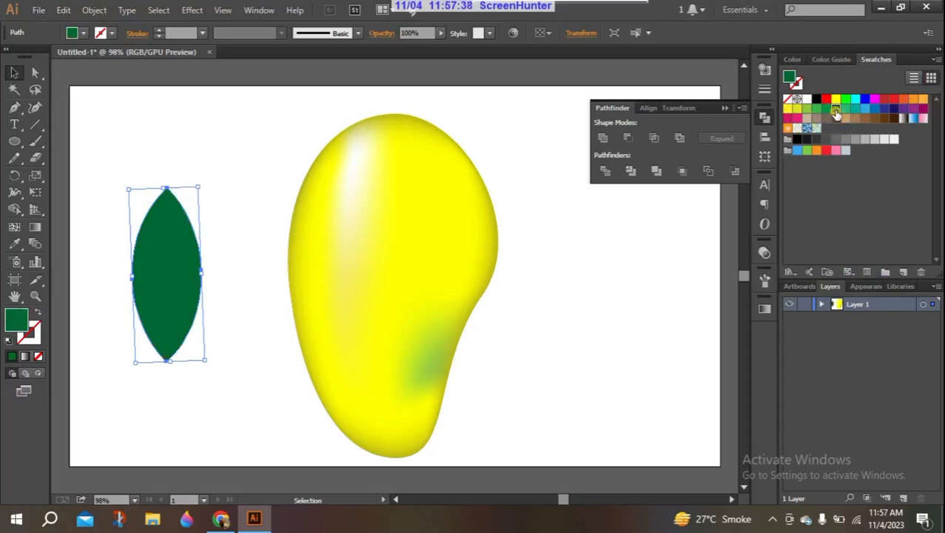
pyautogui.click(841, 111)
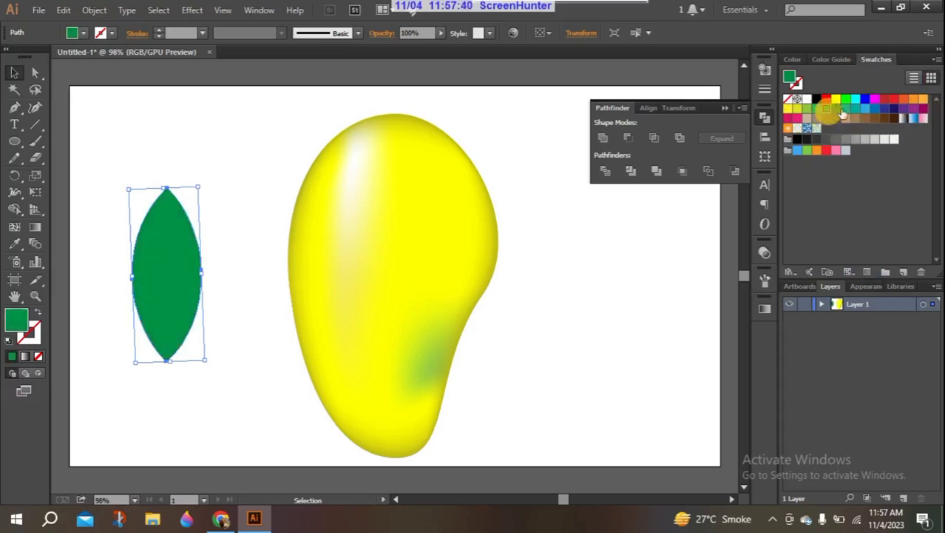
pyautogui.click(845, 60)
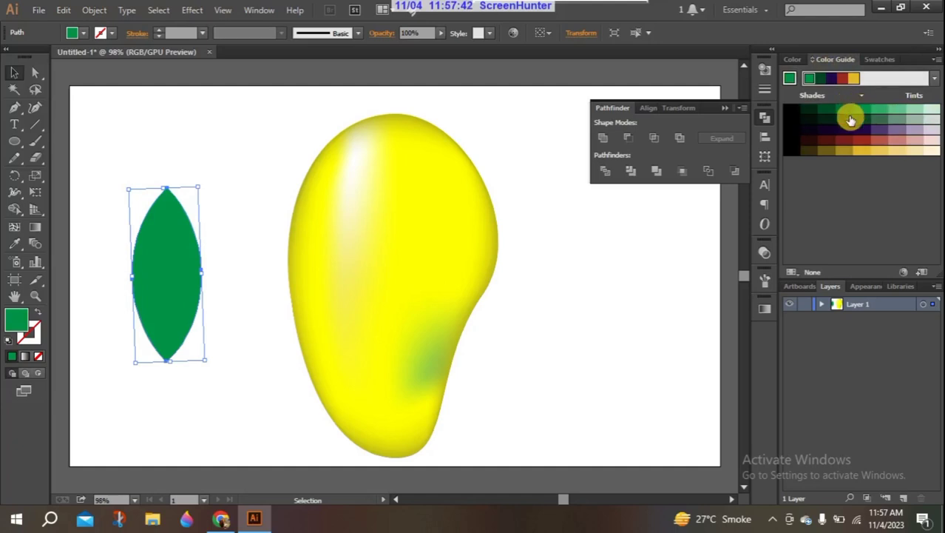
pyautogui.click(858, 119)
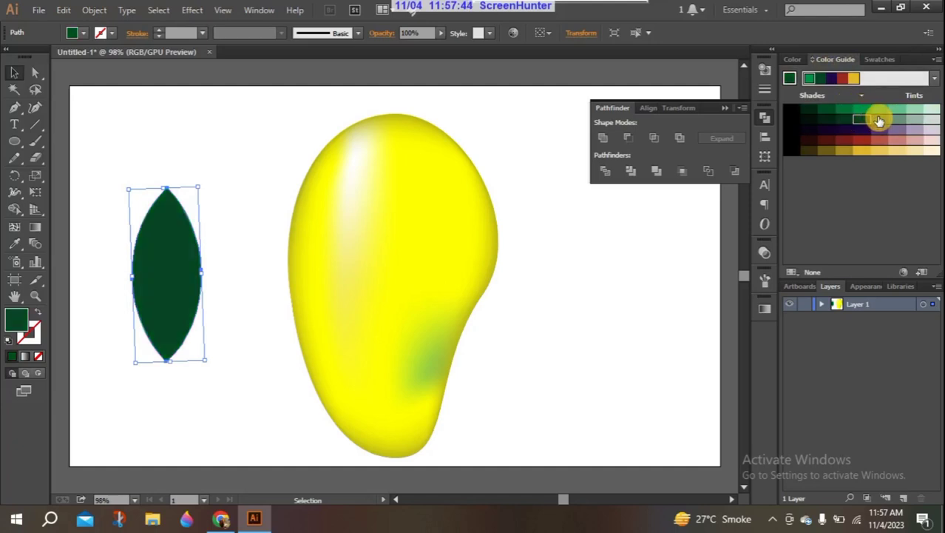
pyautogui.click(878, 120)
pyautogui.click(828, 111)
pyautogui.click(844, 109)
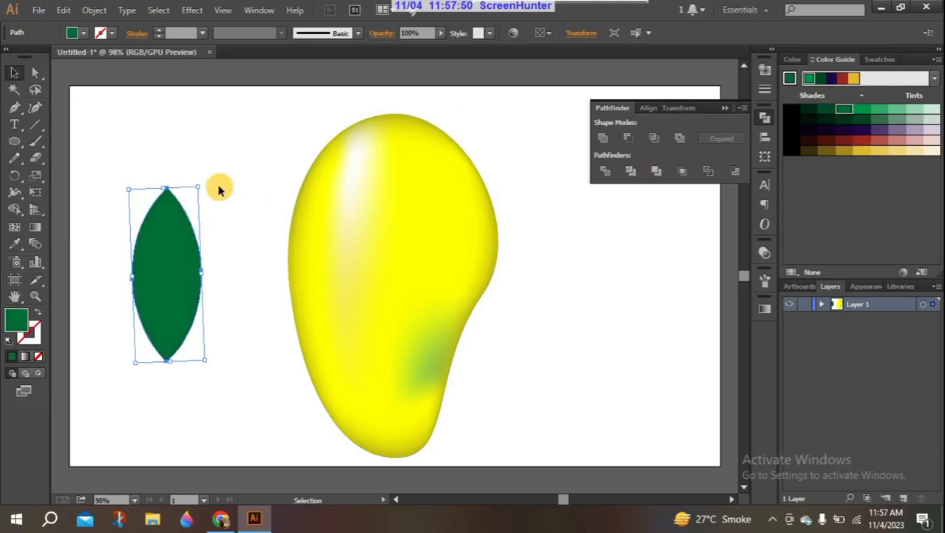
pyautogui.click(79, 195)
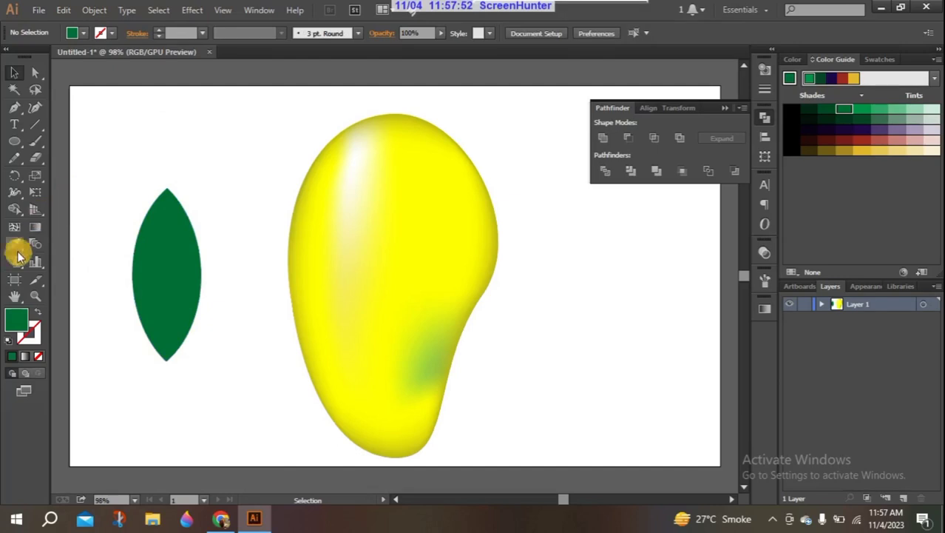
# Step: Add a mesh point at the leaf's centre and position it slightly up-left
pyautogui.click(14, 227)
pyautogui.moveTo(158, 268); pyautogui.dragTo(171, 277)
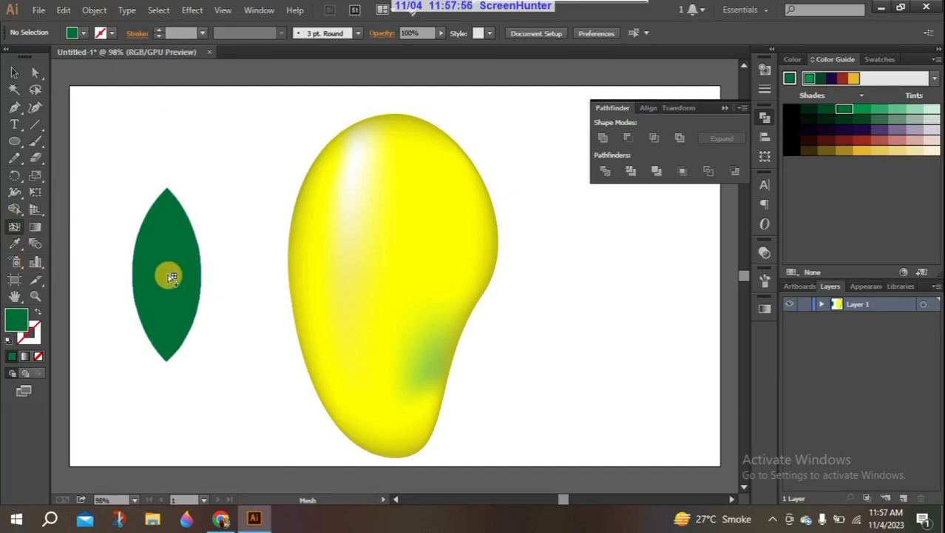
pyautogui.click(170, 276)
pyautogui.moveTo(181, 276); pyautogui.dragTo(158, 271)
pyautogui.click(32, 71)
pyautogui.click(165, 287)
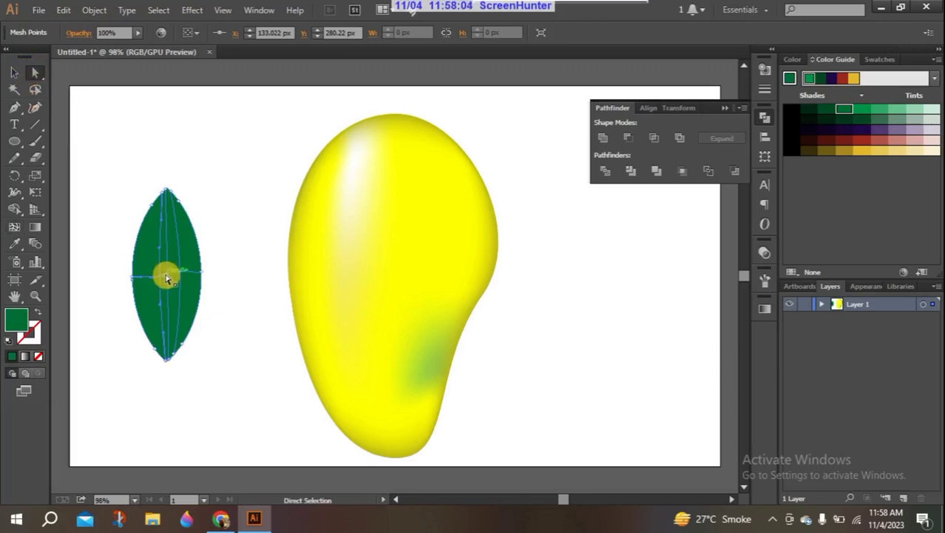
pyautogui.moveTo(168, 279); pyautogui.dragTo(165, 271)
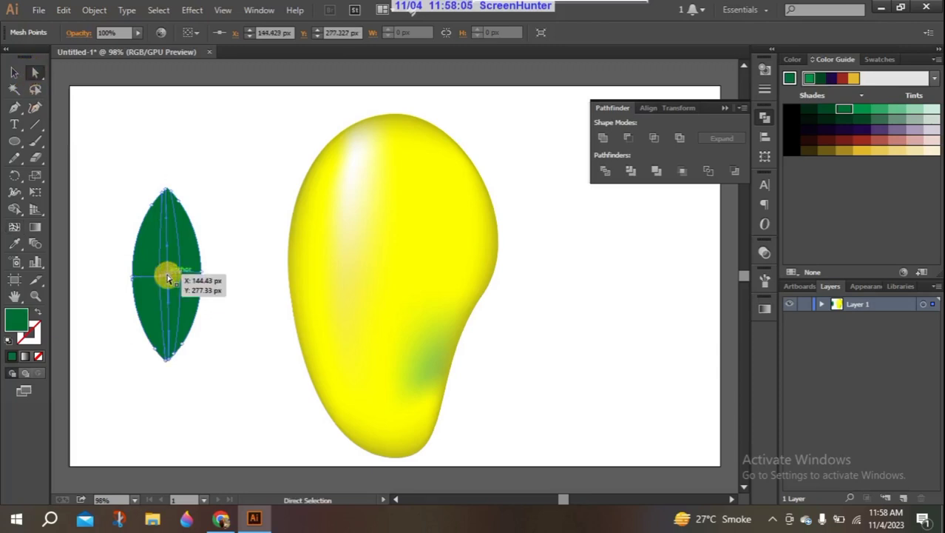
# Step: Lower cyan on the central mesh point to give it an olive-brown colour
pyautogui.click(777, 60)
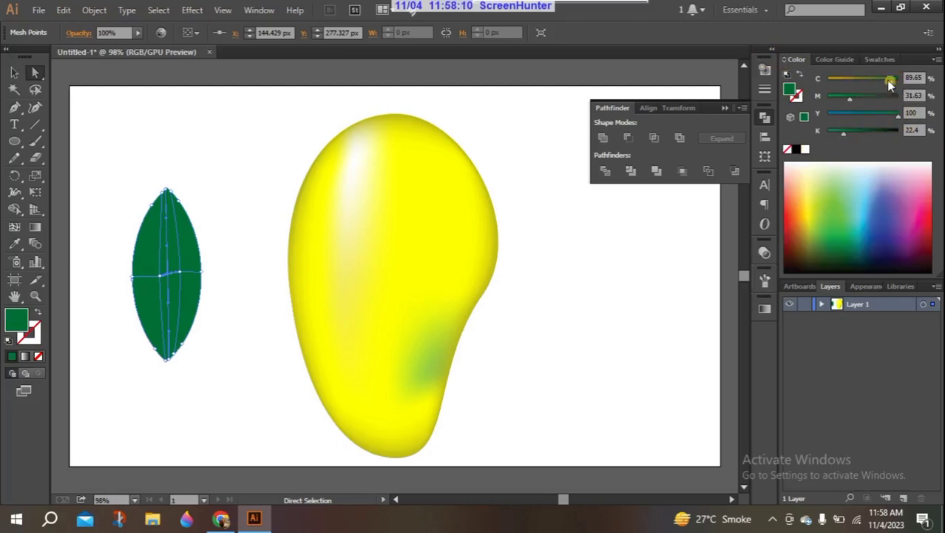
pyautogui.moveTo(888, 81); pyautogui.dragTo(883, 82)
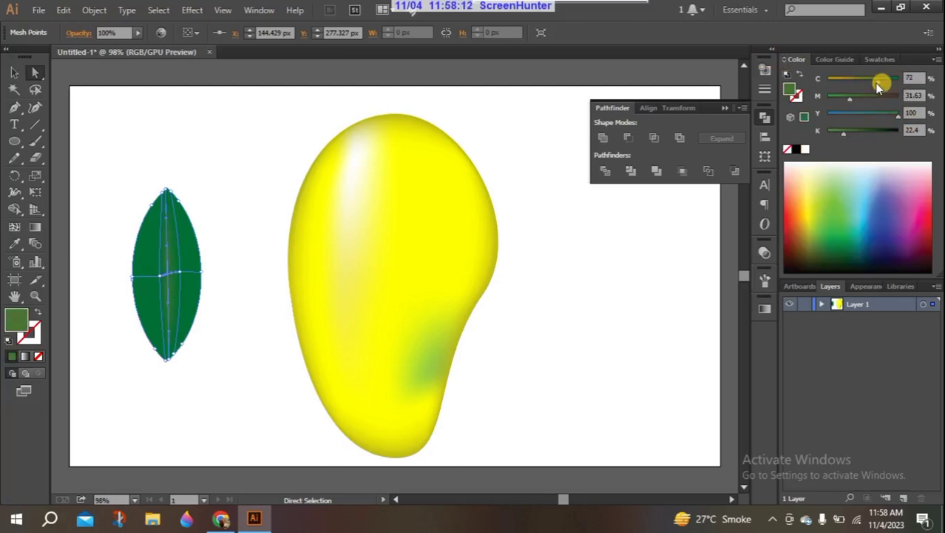
pyautogui.moveTo(874, 86); pyautogui.dragTo(862, 87)
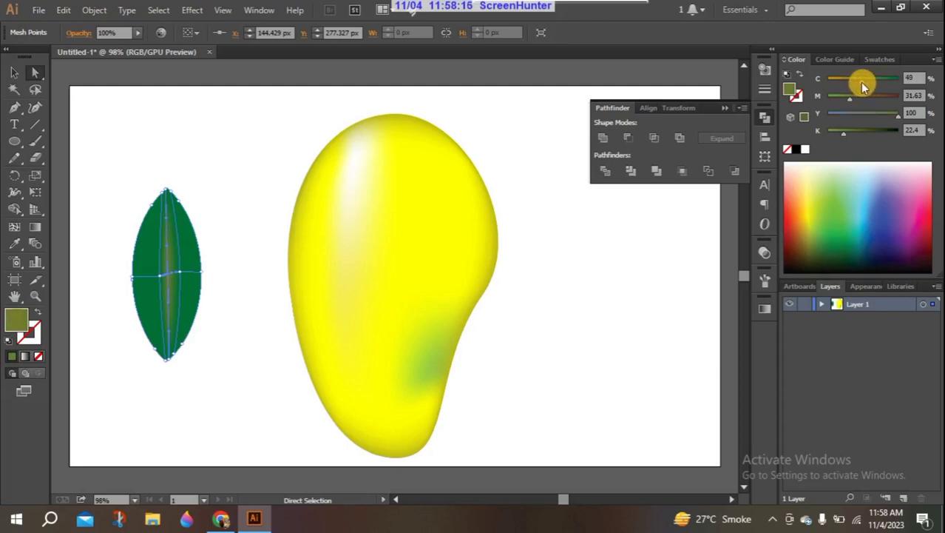
pyautogui.click(249, 132)
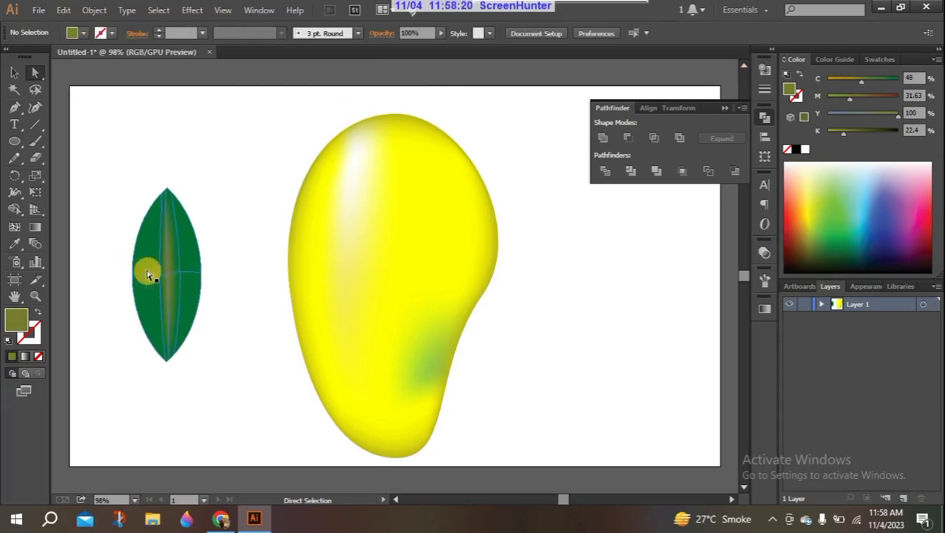
# Step: Add mesh points on the leaf's left and right, keeping those areas dark green
pyautogui.click(14, 227)
pyautogui.click(144, 277)
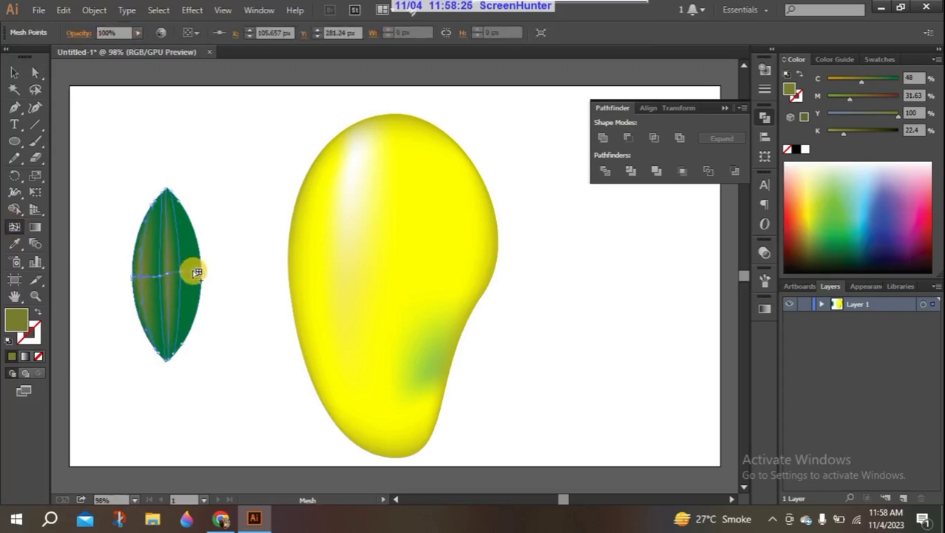
pyautogui.click(14, 244)
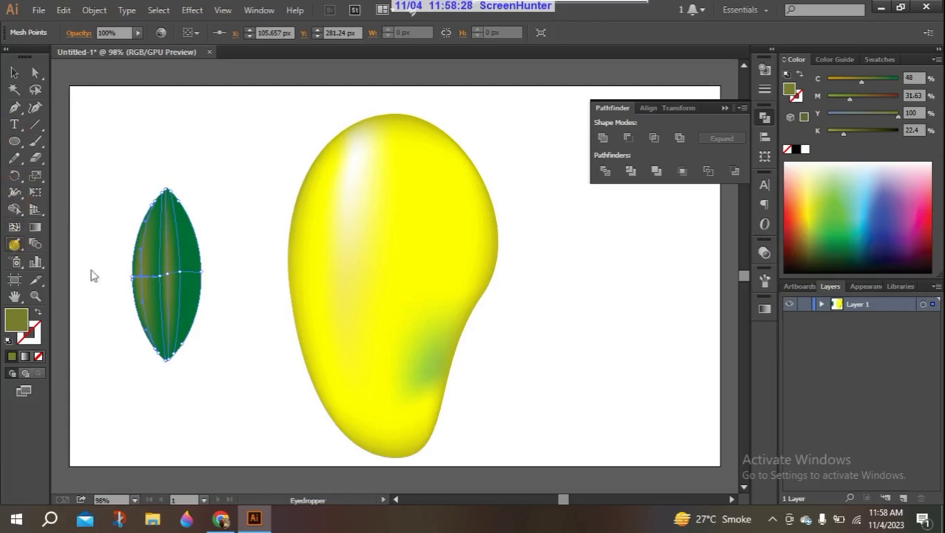
pyautogui.click(194, 255)
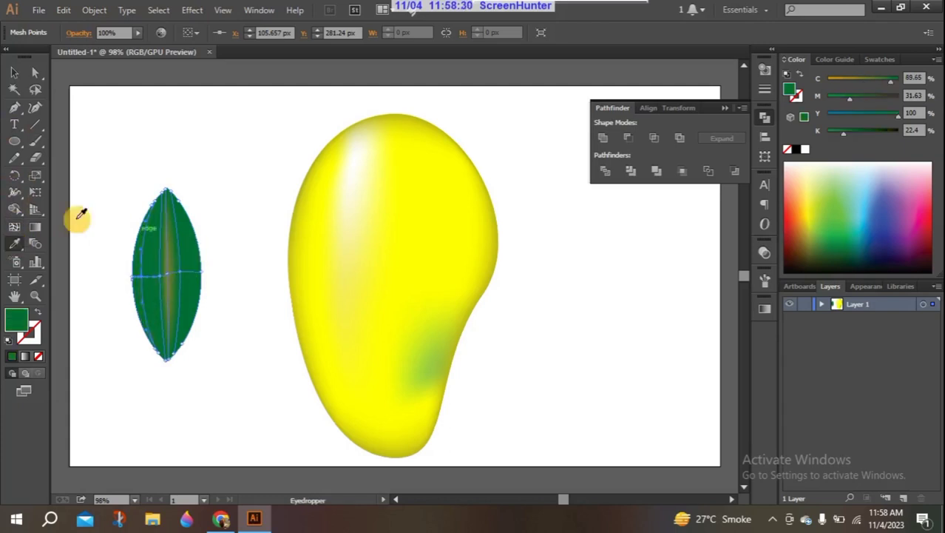
pyautogui.click(14, 226)
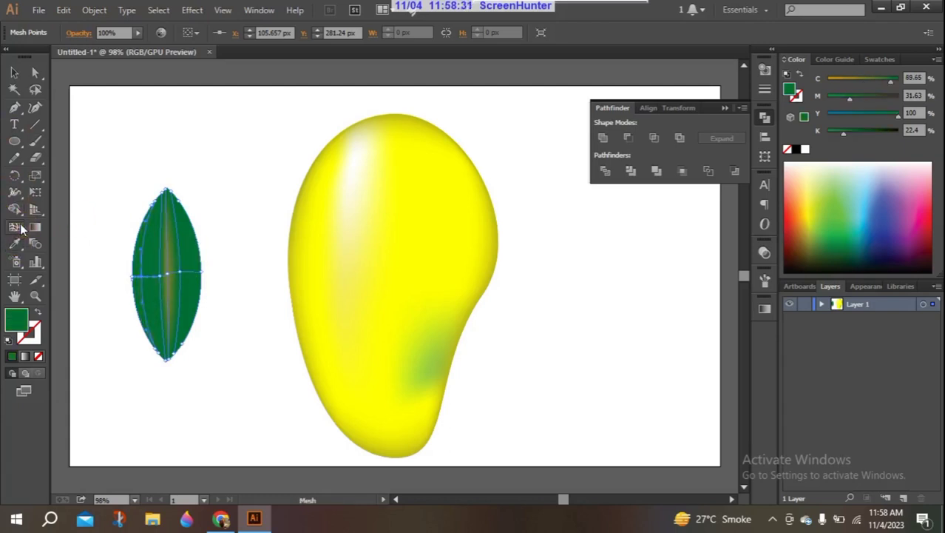
pyautogui.click(198, 274)
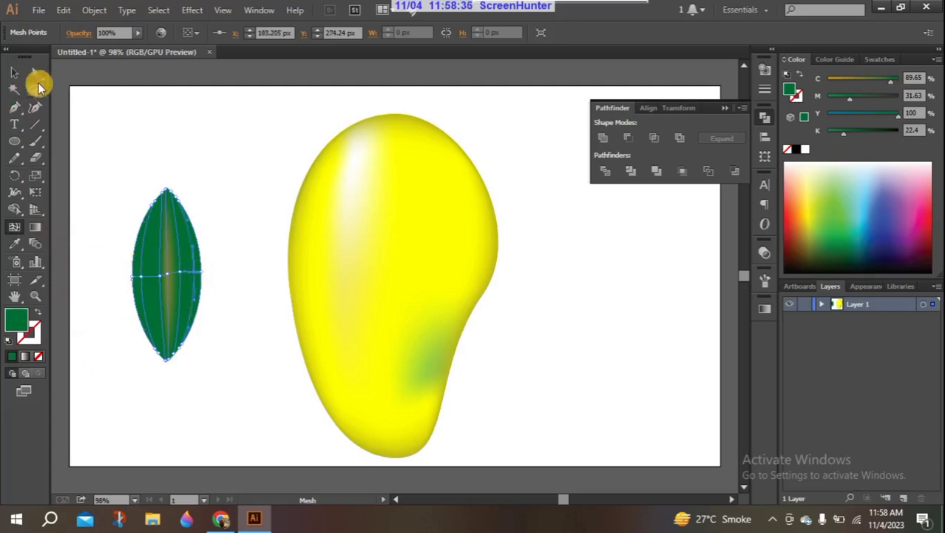
# Step: Select the new side mesh points and shift them darker toward olive green
pyautogui.click(35, 72)
pyautogui.moveTo(142, 276); pyautogui.dragTo(200, 272)
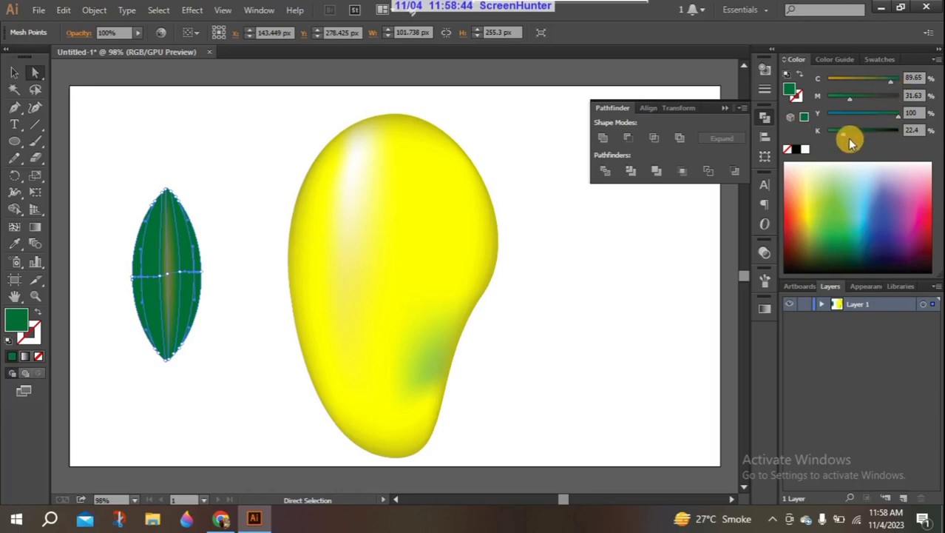
pyautogui.moveTo(844, 137); pyautogui.dragTo(855, 136)
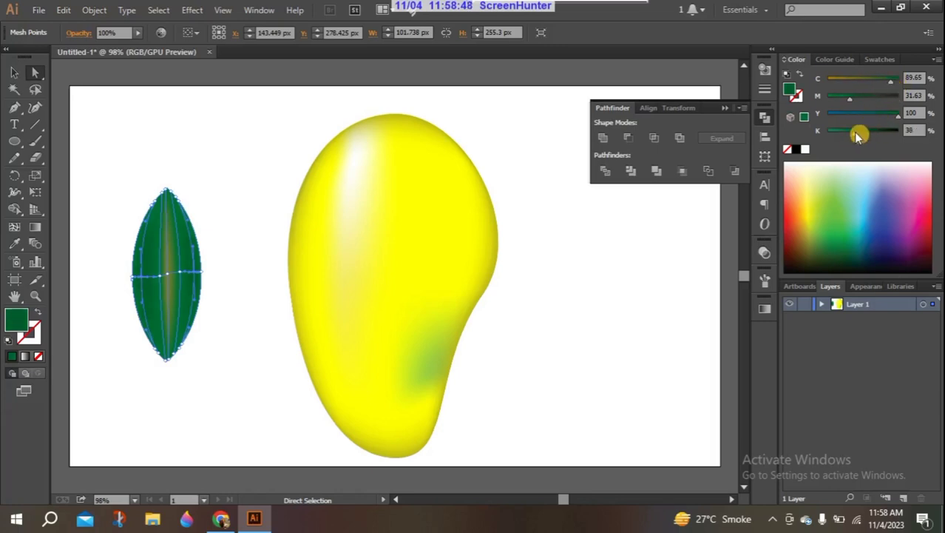
pyautogui.moveTo(891, 86)
pyautogui.mouseDown()
pyautogui.moveTo(855, 85)
pyautogui.moveTo(869, 87)
pyautogui.mouseUp()
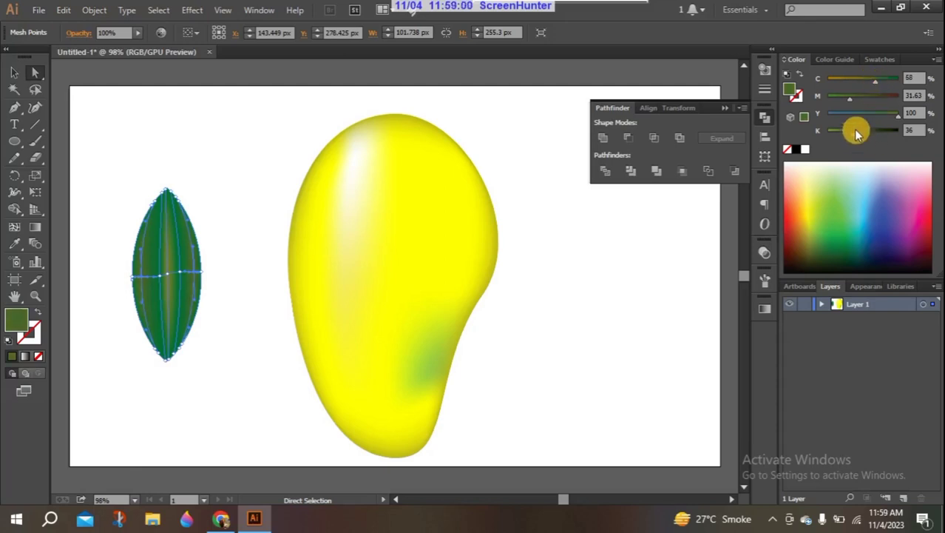
pyautogui.click(527, 112)
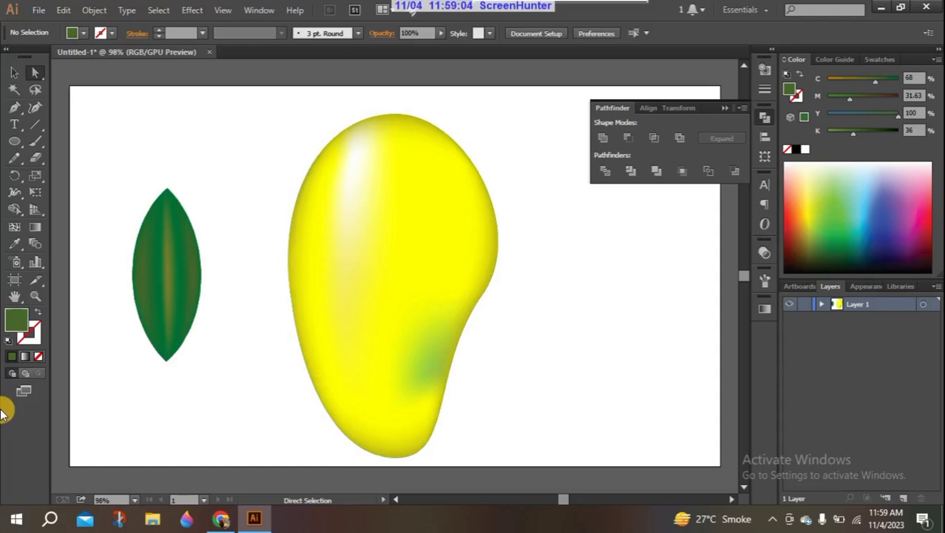
# Step: Undo an accidental leaf stretch and a premature move onto the mango
pyautogui.click(152, 277)
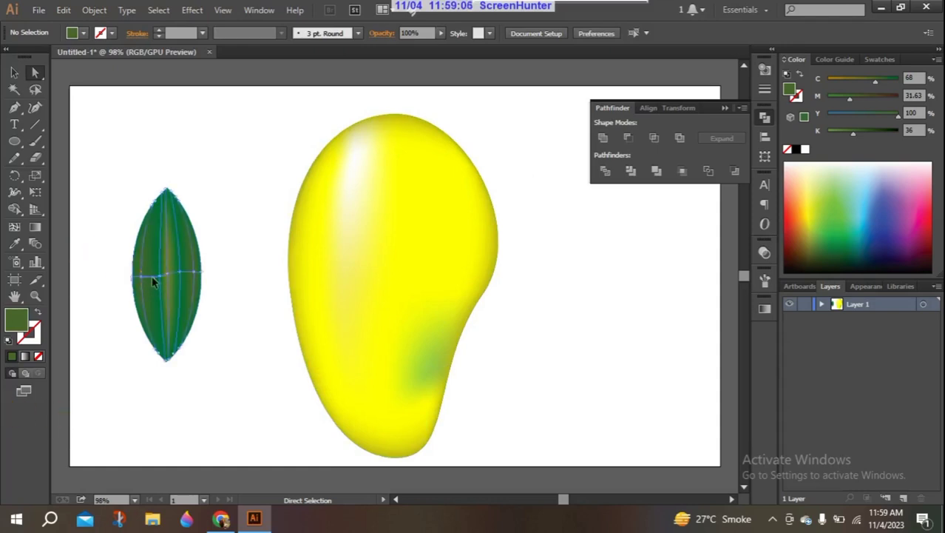
pyautogui.moveTo(154, 281); pyautogui.dragTo(314, 191)
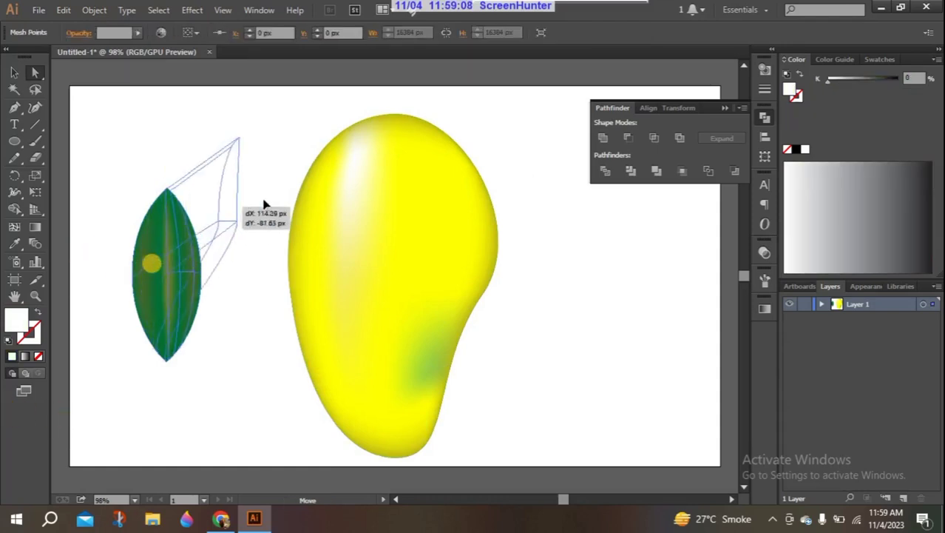
pyautogui.hotkey('ctrl', 'z')
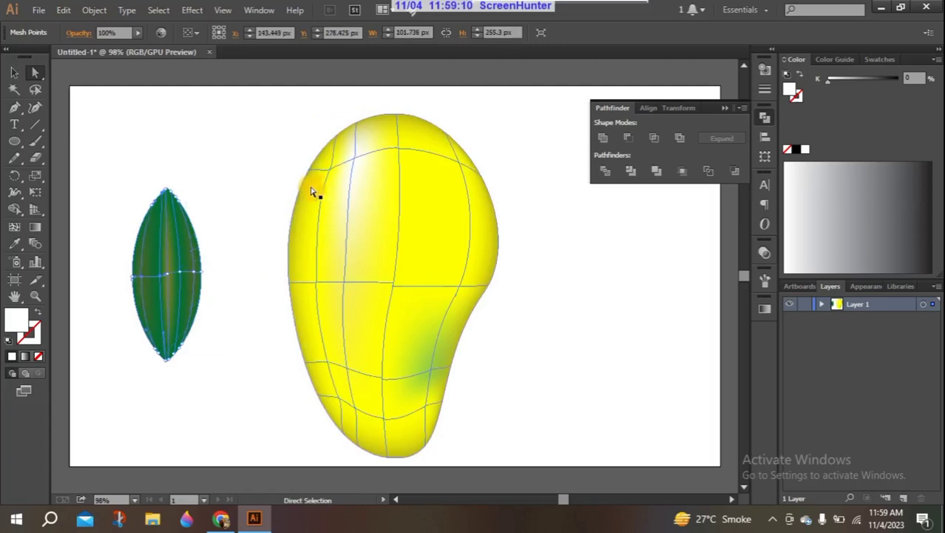
pyautogui.click(14, 72)
pyautogui.moveTo(147, 254)
pyautogui.mouseDown()
pyautogui.moveTo(379, 178)
pyautogui.moveTo(377, 166)
pyautogui.mouseUp()
pyautogui.click(219, 154)
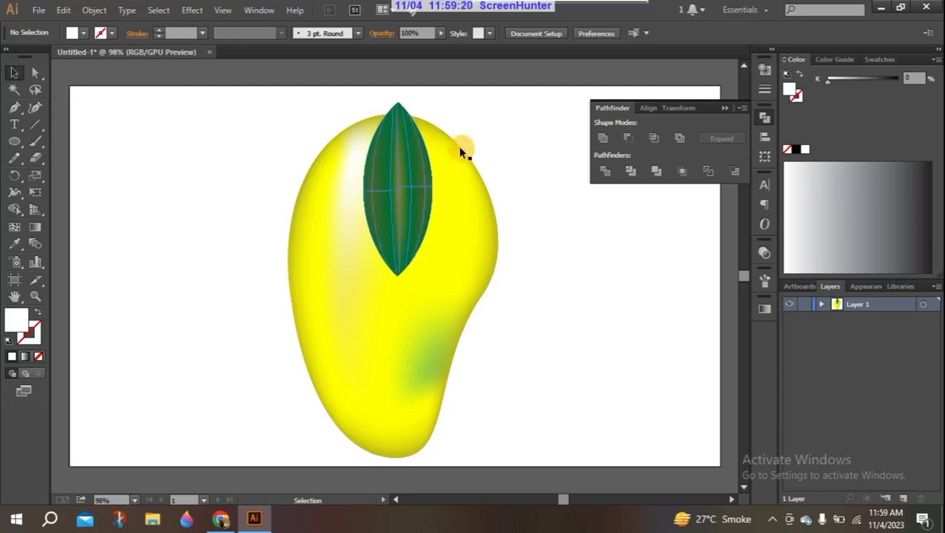
pyautogui.hotkey('ctrl', 'z')
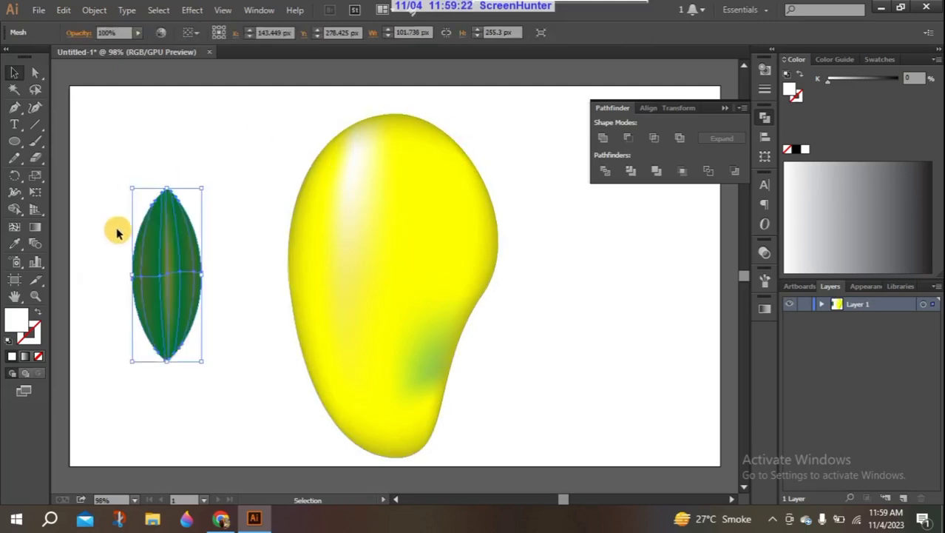
# Step: Bend the leaf by pushing its middle mesh points right and sweeping its bottom tip left
pyautogui.click(35, 72)
pyautogui.moveTo(168, 275); pyautogui.dragTo(208, 279)
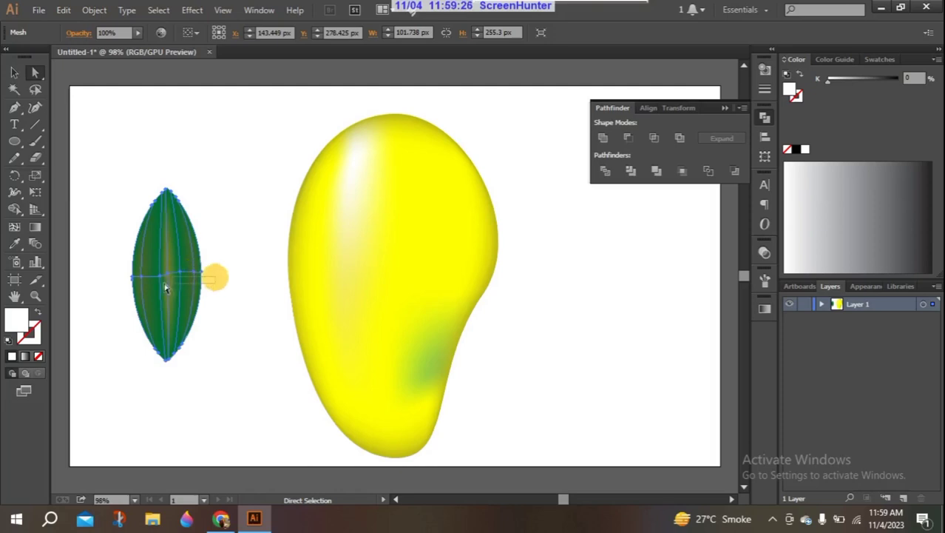
pyautogui.click(108, 268)
pyautogui.moveTo(106, 264)
pyautogui.mouseDown()
pyautogui.moveTo(217, 282)
pyautogui.moveTo(193, 265)
pyautogui.moveTo(222, 272)
pyautogui.mouseUp()
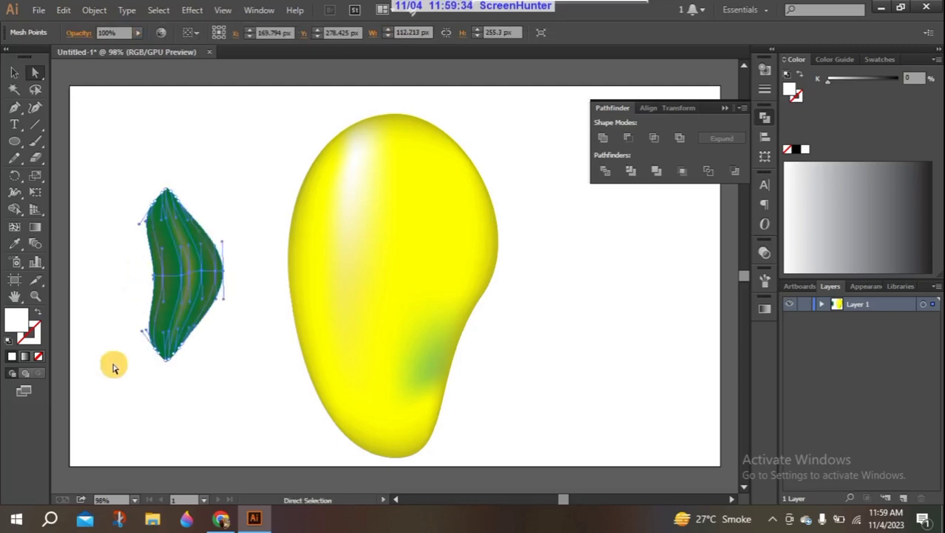
pyautogui.click(116, 331)
pyautogui.moveTo(128, 337)
pyautogui.mouseDown()
pyautogui.moveTo(185, 370)
pyautogui.moveTo(158, 358)
pyautogui.mouseUp()
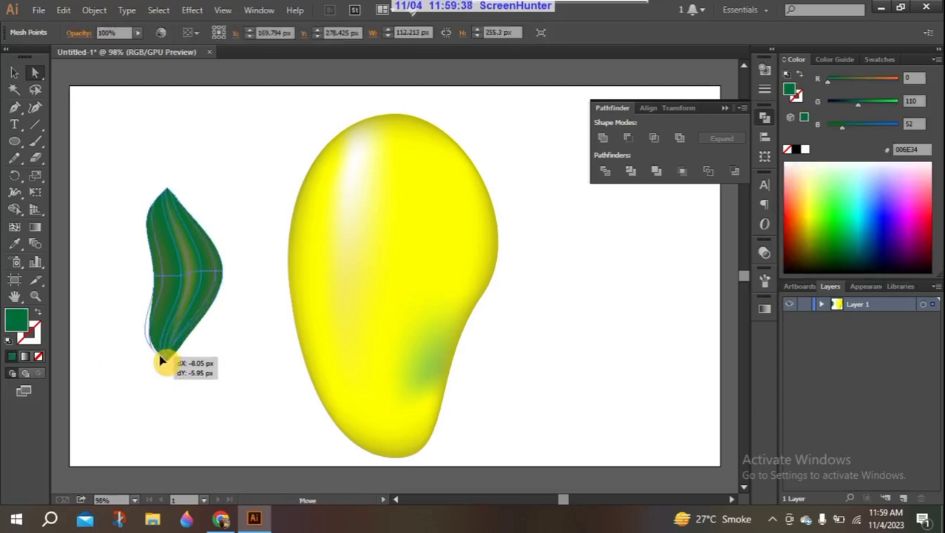
pyautogui.click(65, 307)
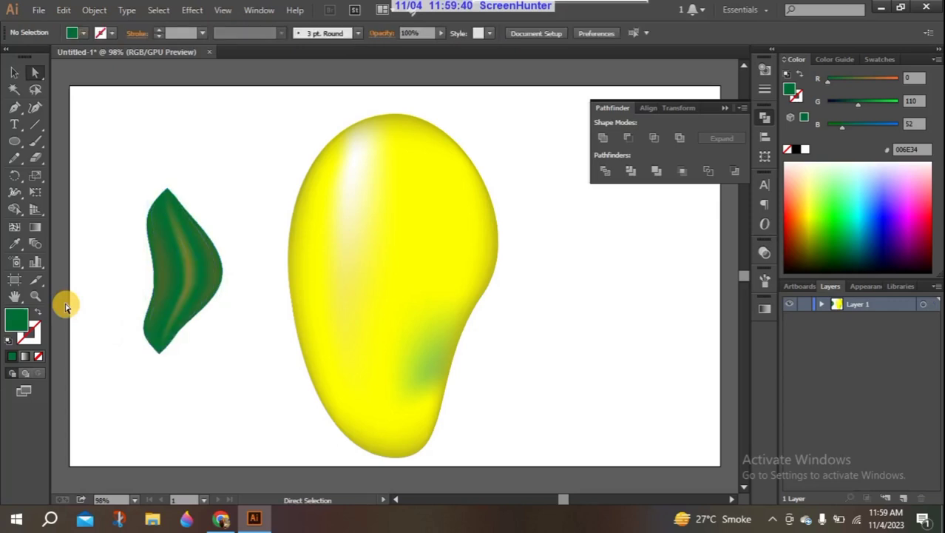
# Step: Place the curved leaf with its tip above the mango's crown, then close Pathfinder
pyautogui.click(15, 72)
pyautogui.click(191, 259)
pyautogui.moveTo(260, 200); pyautogui.dragTo(418, 174)
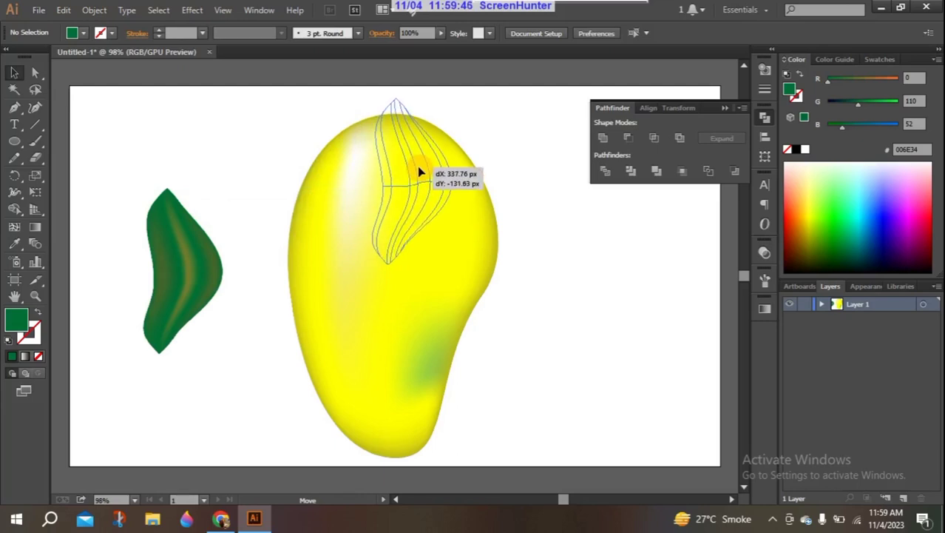
pyautogui.moveTo(419, 172); pyautogui.dragTo(407, 174)
pyautogui.click(229, 169)
pyautogui.click(229, 199)
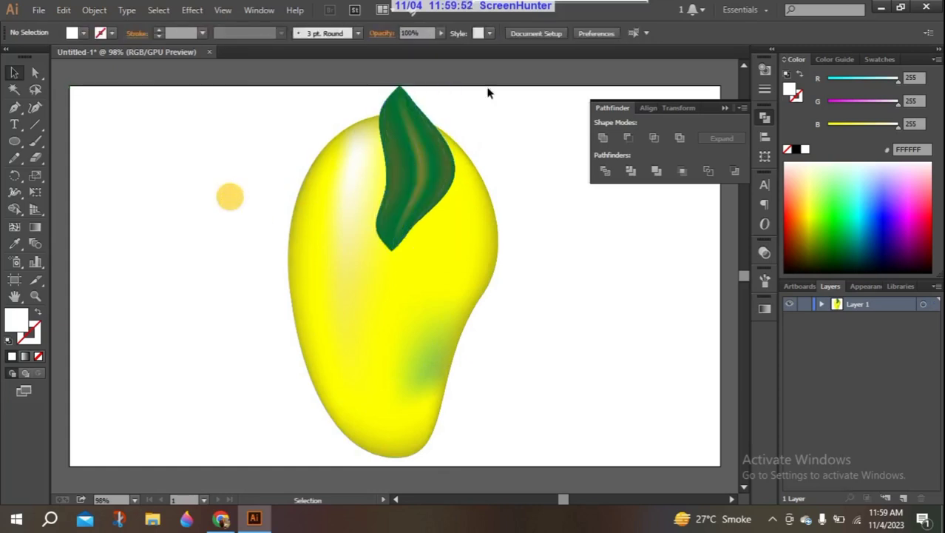
pyautogui.click(723, 110)
pyautogui.click(499, 182)
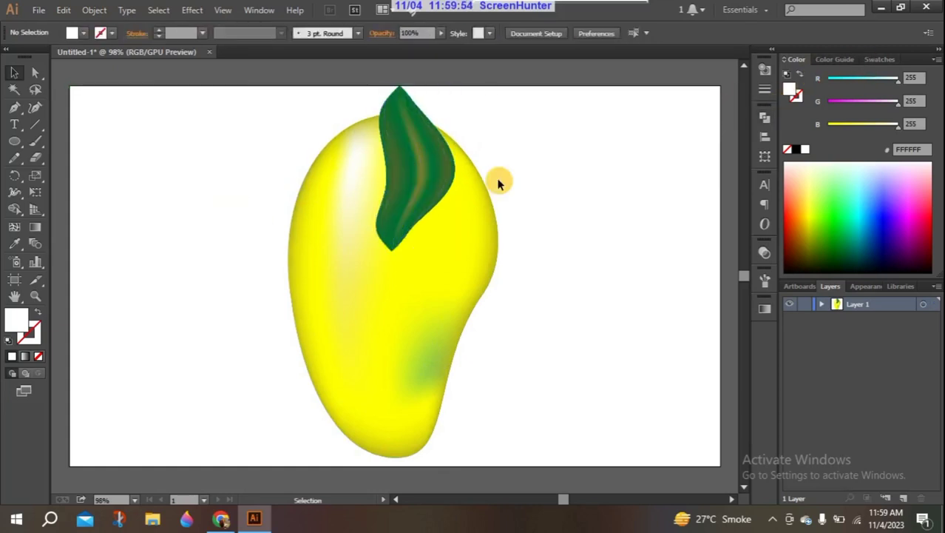